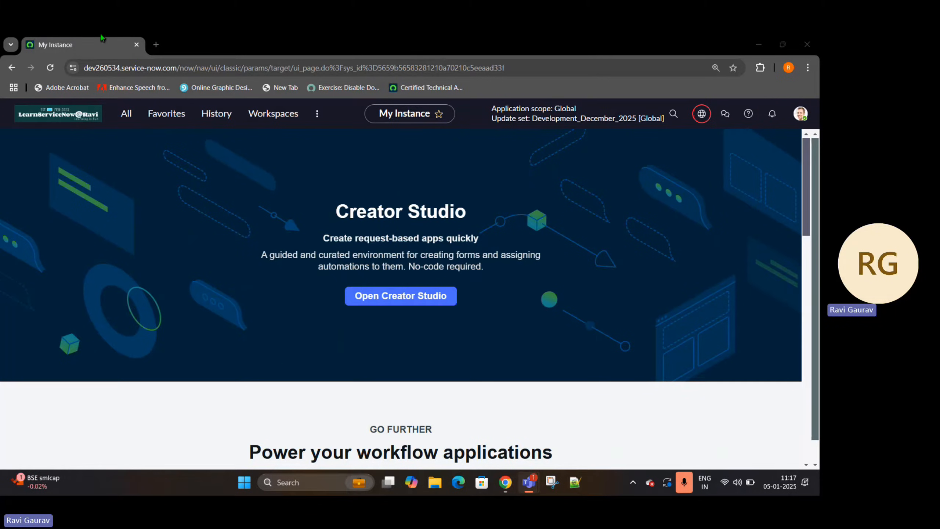
- Duplicate the instance's browser tab and open the Employee Center portal in it using the /esc address
{"action": "right_click", "coordinate": [101, 46]}
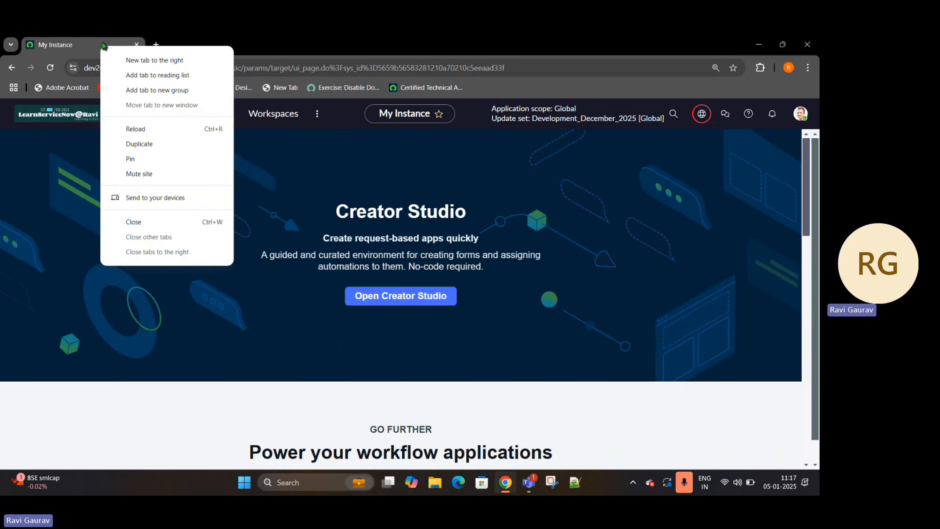
{"action": "left_click", "coordinate": [140, 144]}
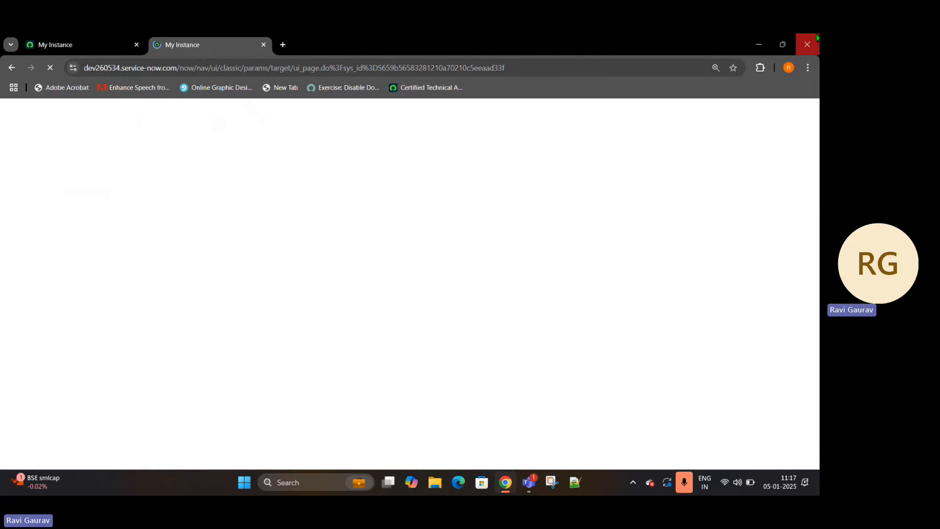
{"action": "left_click_drag", "start_coordinate": [504, 68], "coordinate": [180, 82]}
{"action": "type", "text": "esc"}
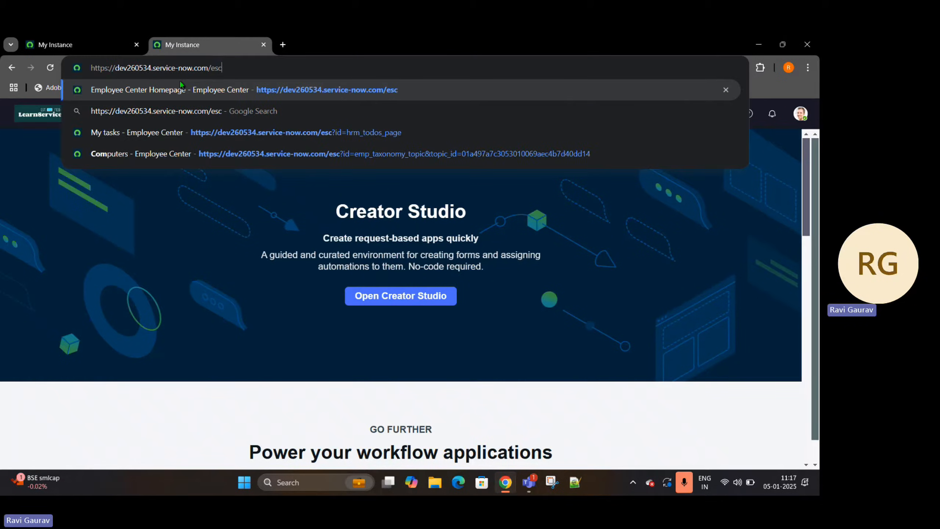
{"action": "key", "text": "Return"}
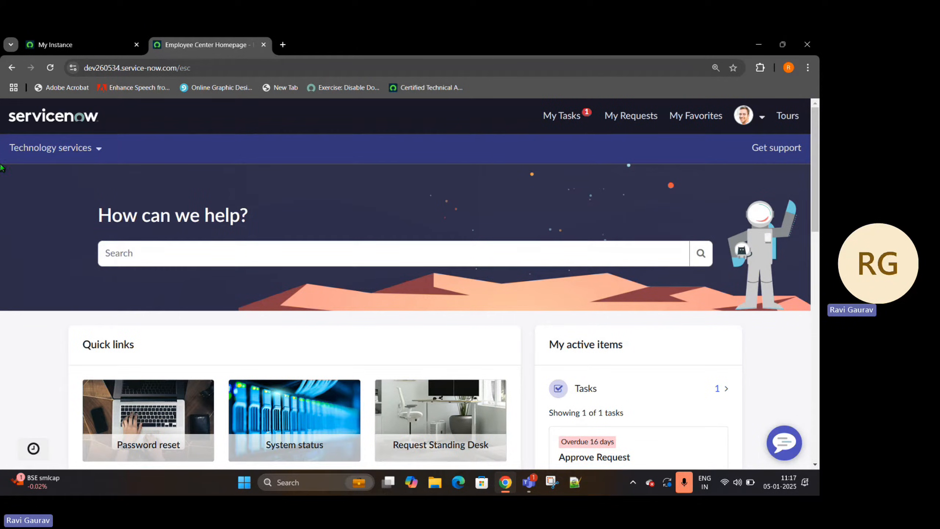
{"action": "left_click", "coordinate": [96, 156]}
{"action": "left_click", "coordinate": [96, 151]}
{"action": "left_click_drag", "start_coordinate": [191, 68], "coordinate": [179, 70]}
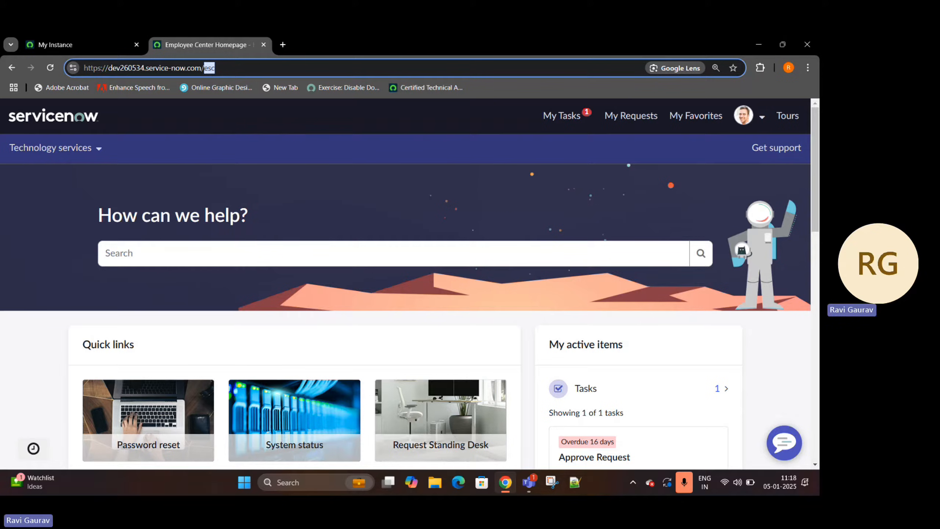
- Return to the My Instance page and switch the application scope to Human Resources: Core
{"action": "left_click", "coordinate": [93, 44]}
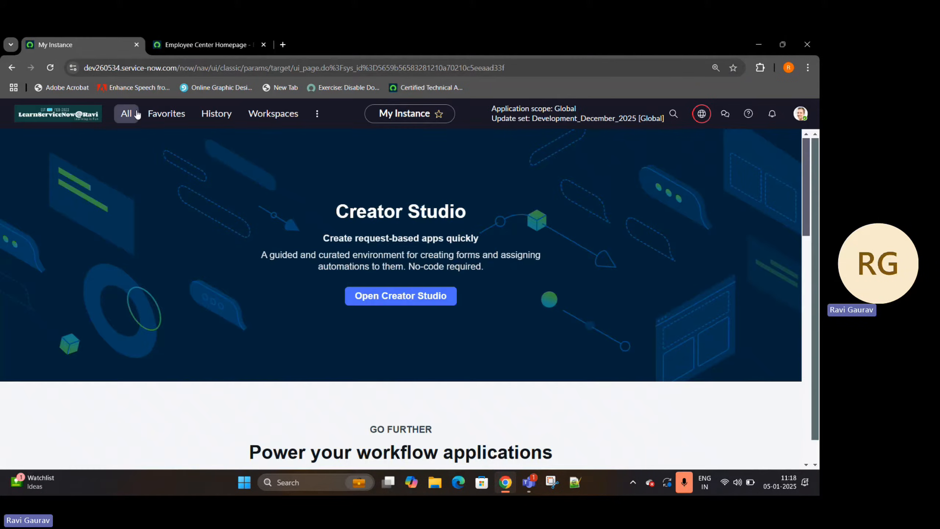
{"action": "left_click", "coordinate": [138, 114]}
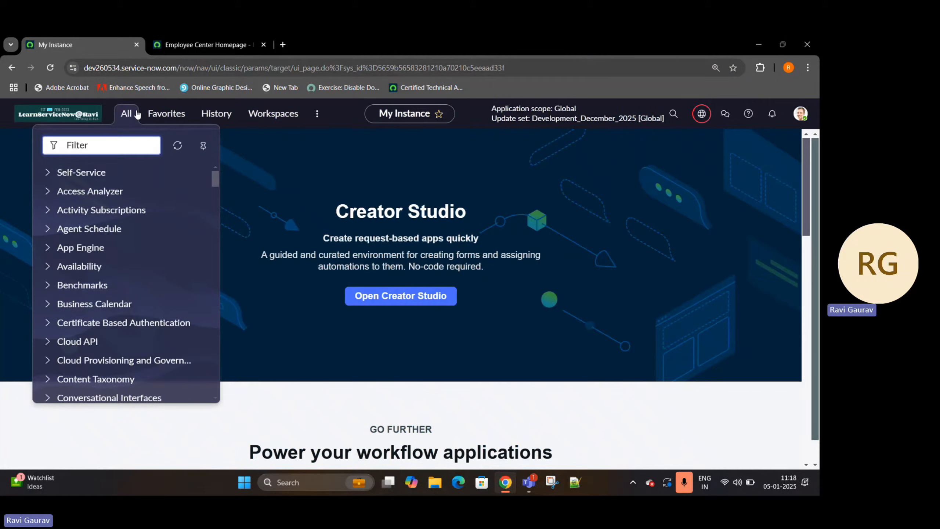
{"action": "left_click", "coordinate": [694, 114]}
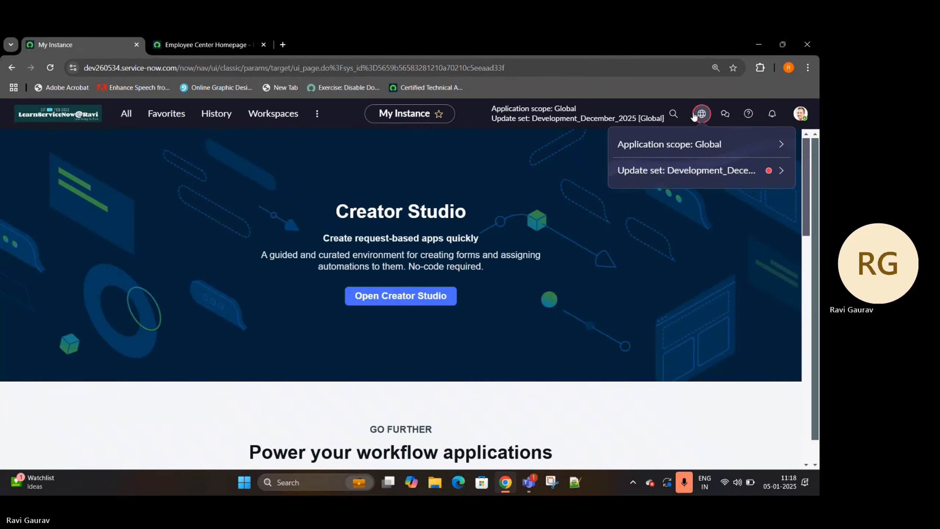
{"action": "left_click", "coordinate": [780, 144]}
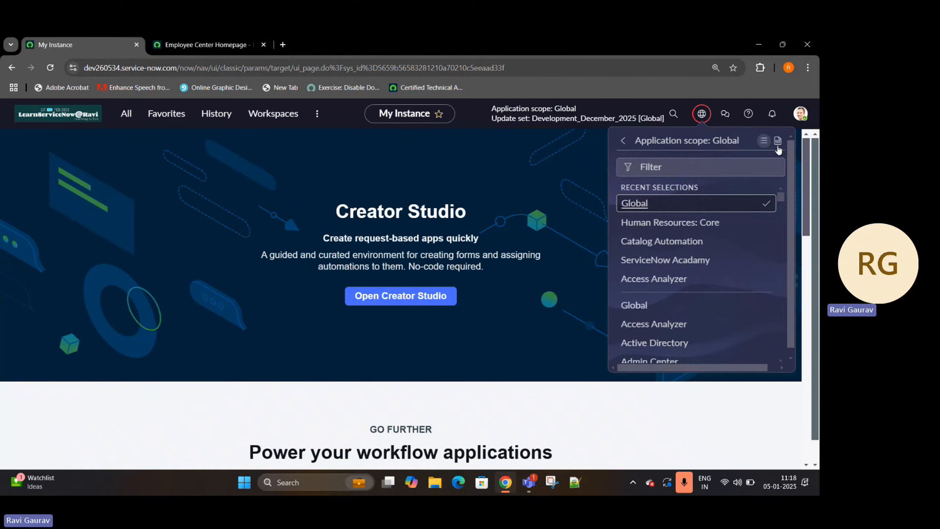
{"action": "left_click", "coordinate": [676, 224]}
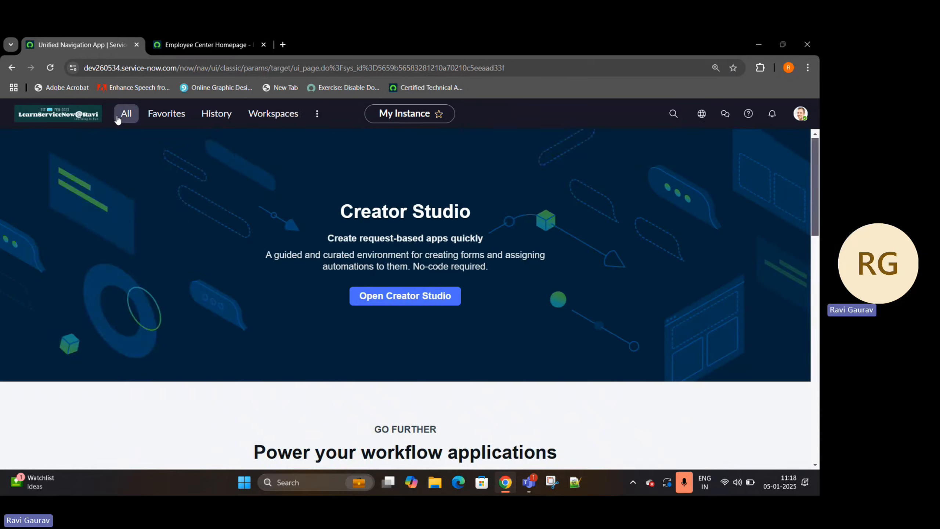
- Pin the application navigator and look through its modules filtered by HR
{"action": "left_click", "coordinate": [127, 115]}
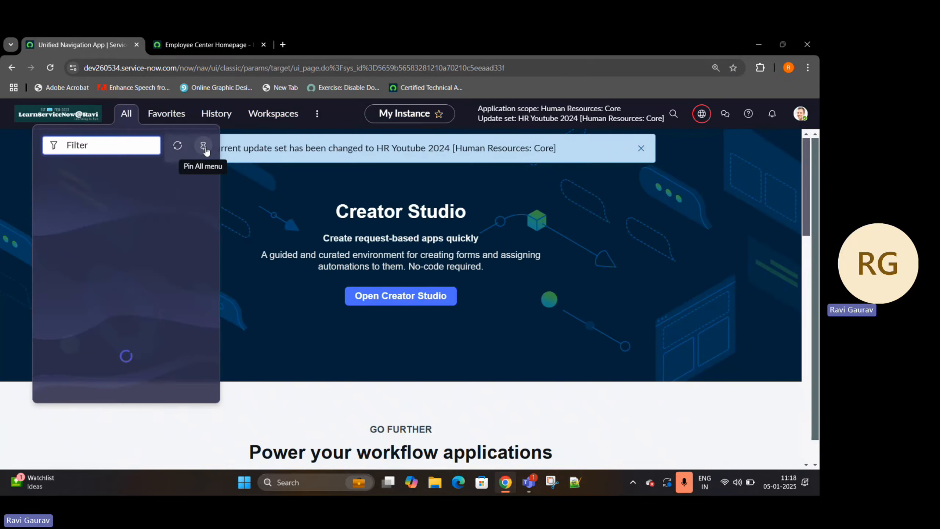
{"action": "type", "text": "H"}
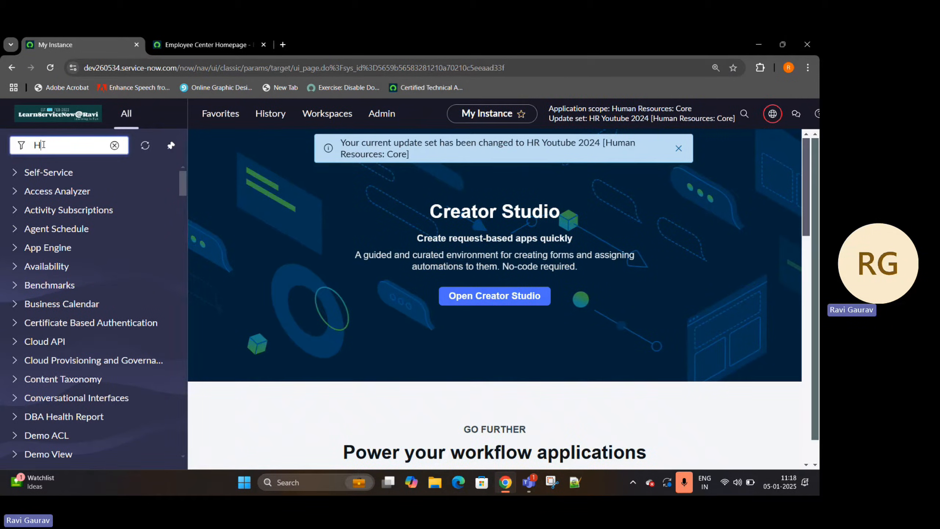
{"action": "type", "text": "R Rec"}
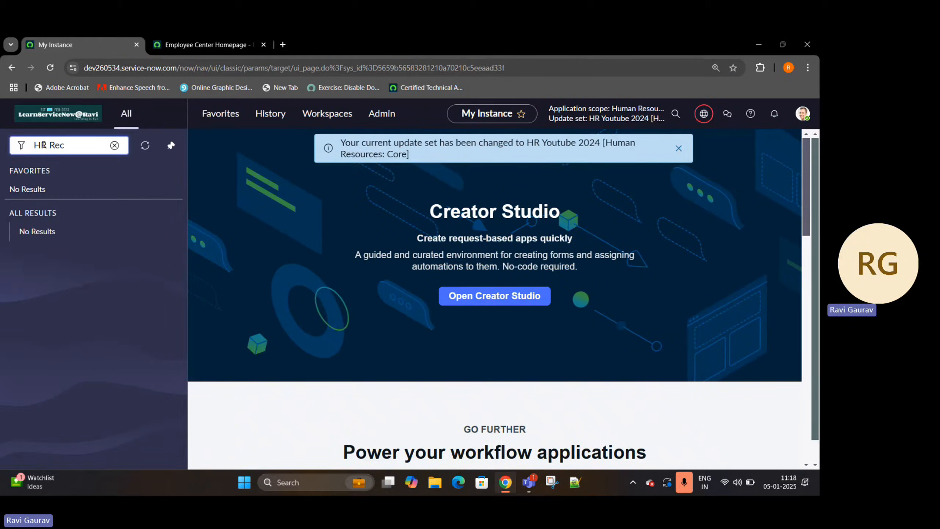
{"action": "key", "text": "BackSpace"}
{"action": "key", "text": "BackSpace"}
{"action": "key", "text": "BackSpace"}
{"action": "key", "text": "BackSpace"}
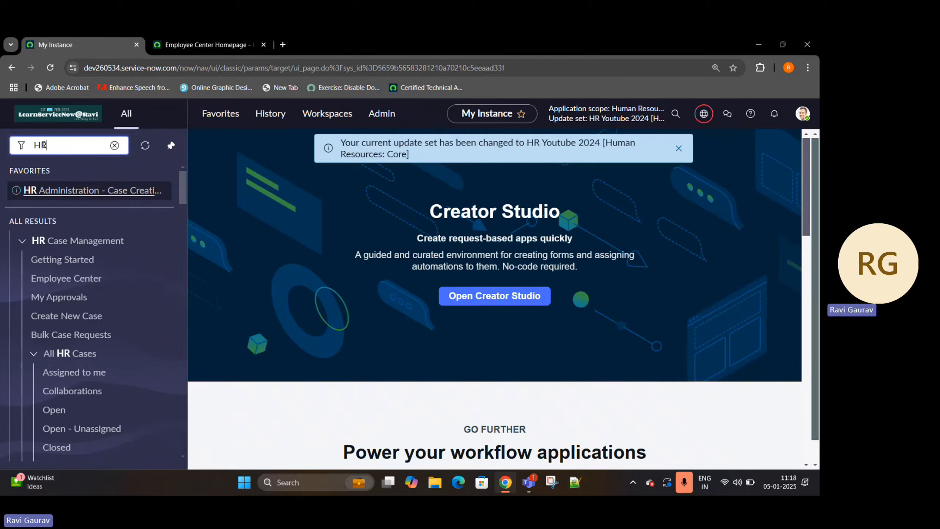
{"action": "scroll", "coordinate": [11, 263], "scroll_direction": "down", "scroll_amount": 10}
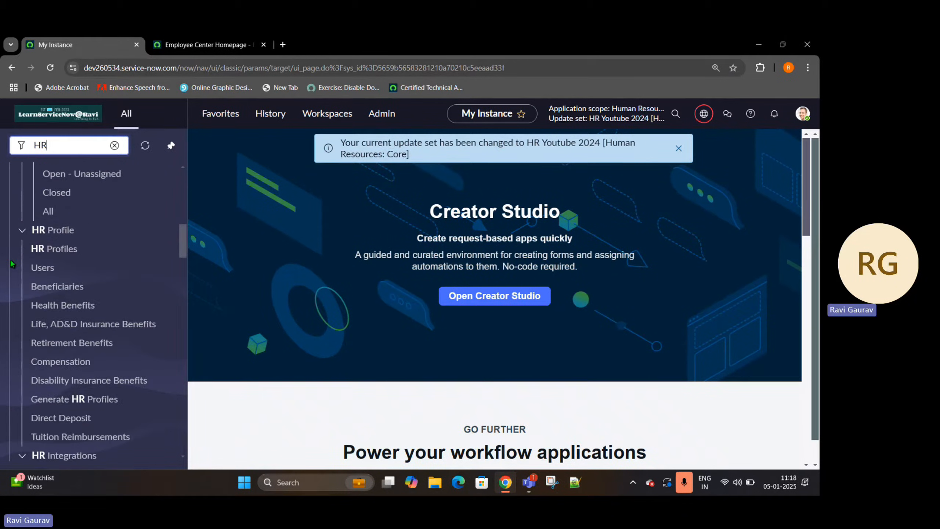
{"action": "scroll", "coordinate": [11, 264], "scroll_direction": "down", "scroll_amount": 15}
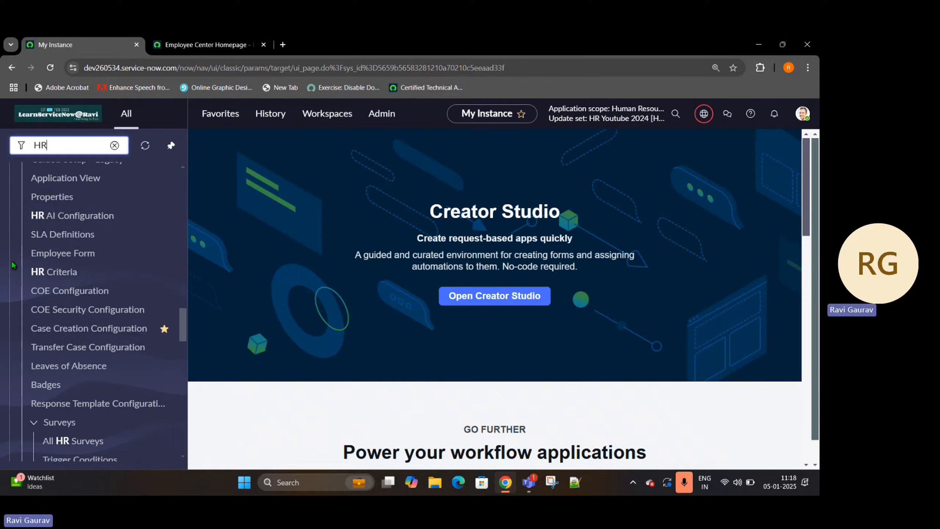
{"action": "scroll", "coordinate": [13, 265], "scroll_direction": "down", "scroll_amount": 15}
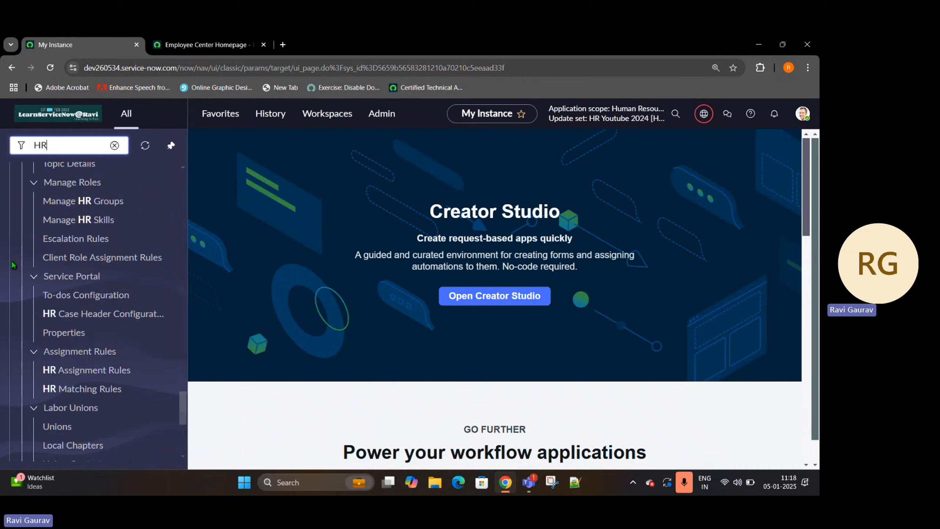
{"action": "scroll", "coordinate": [13, 264], "scroll_direction": "down", "scroll_amount": 10}
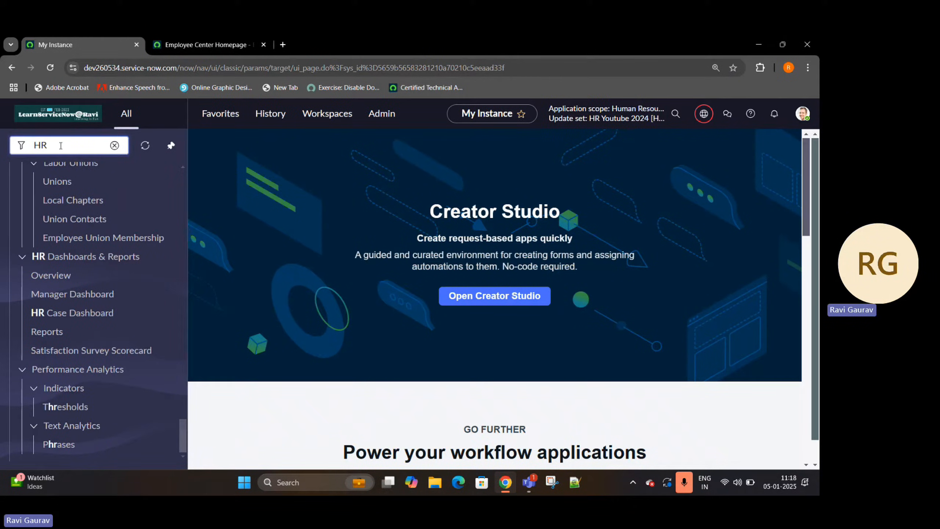
{"action": "left_click", "coordinate": [49, 166]}
- Find Record Producers in the navigator, open it in a separate tab and start a new record producer
{"action": "left_click_drag", "start_coordinate": [59, 145], "coordinate": [2, 162]}
{"action": "type", "text": "Re"}
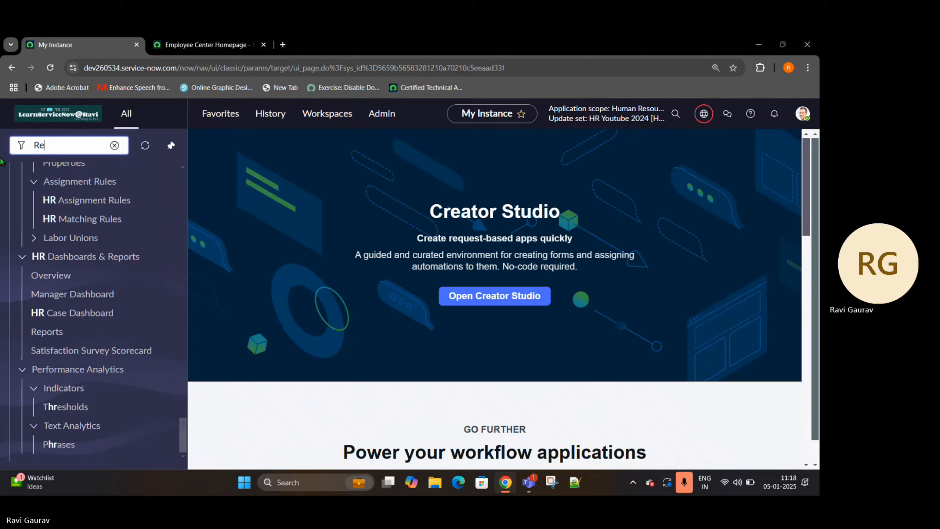
{"action": "type", "text": "cord pro"}
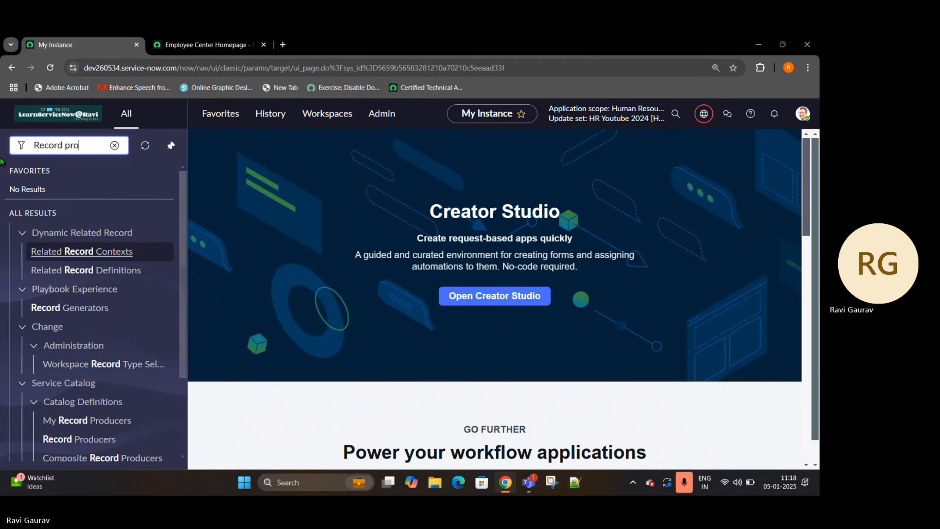
{"action": "type", "text": "ducer"}
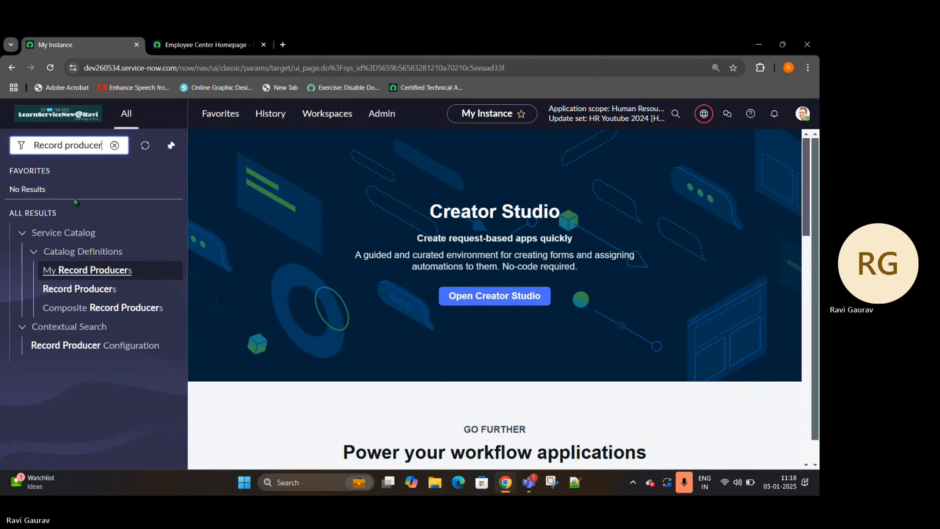
{"action": "middle_click", "coordinate": [79, 292]}
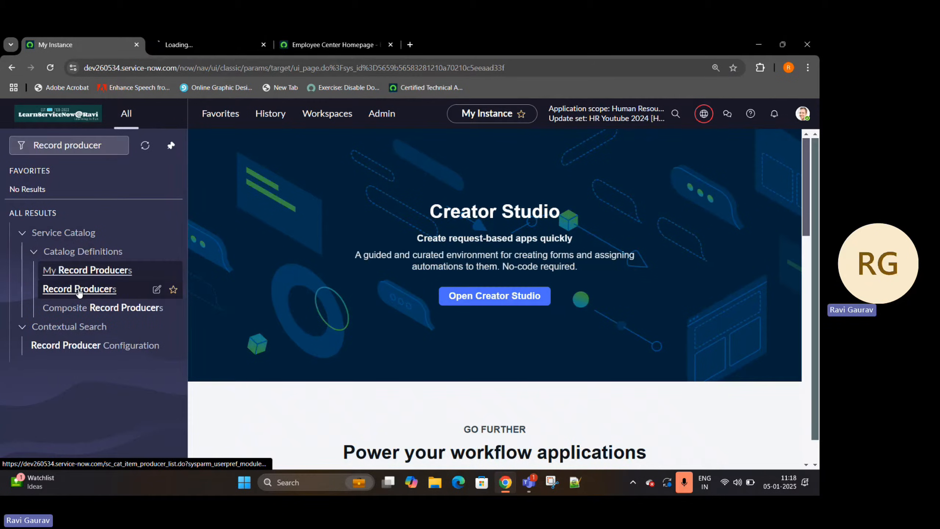
{"action": "left_click", "coordinate": [226, 38]}
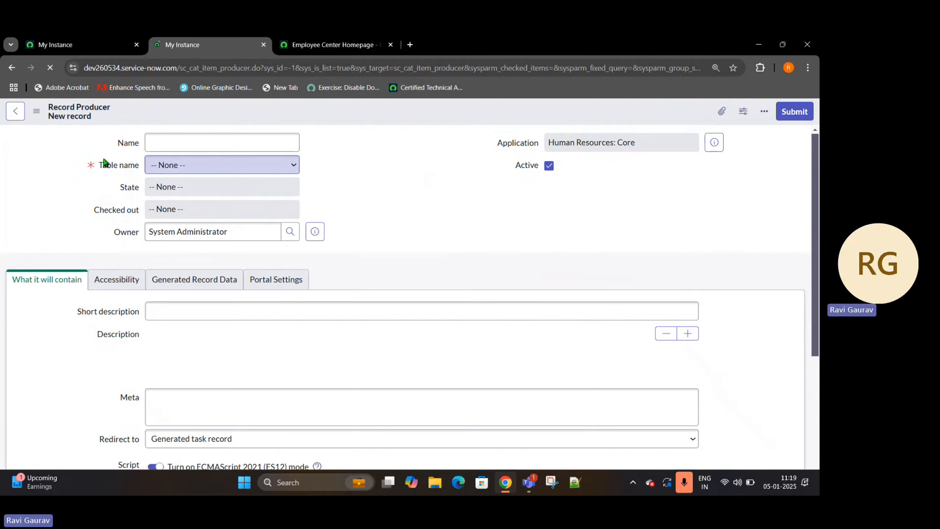
{"action": "left_click_drag", "start_coordinate": [103, 164], "coordinate": [138, 165]}
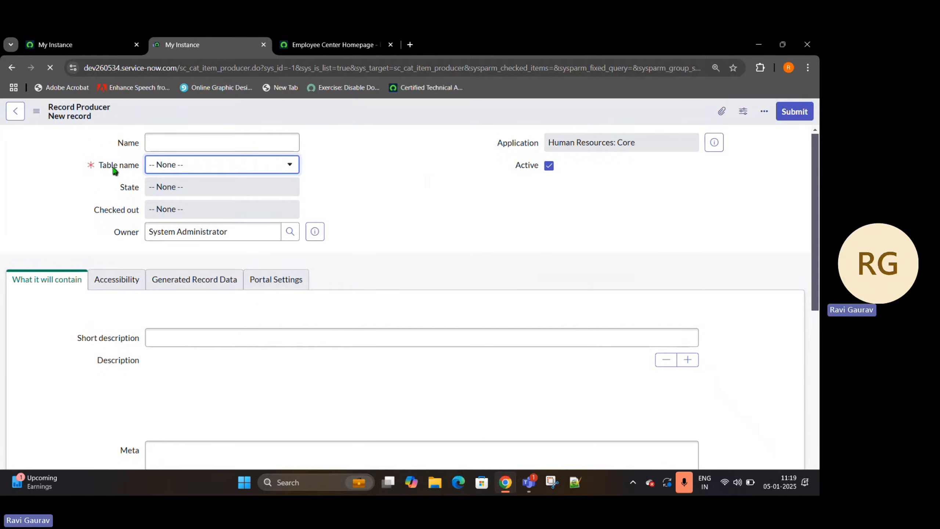
{"action": "left_click_drag", "start_coordinate": [98, 165], "coordinate": [142, 166]}
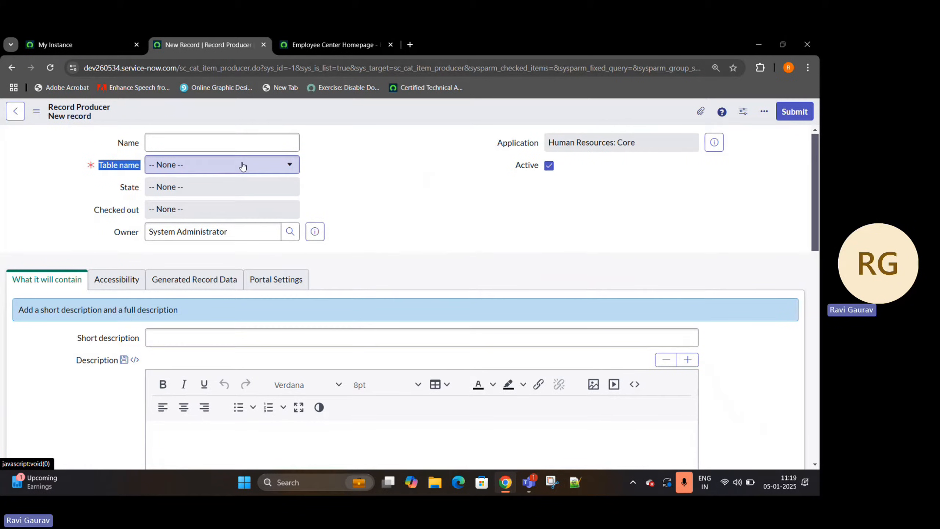
- Filter the My Instance navigator by "HR c" and open Create New Case in a separate tab
{"action": "left_click", "coordinate": [85, 45]}
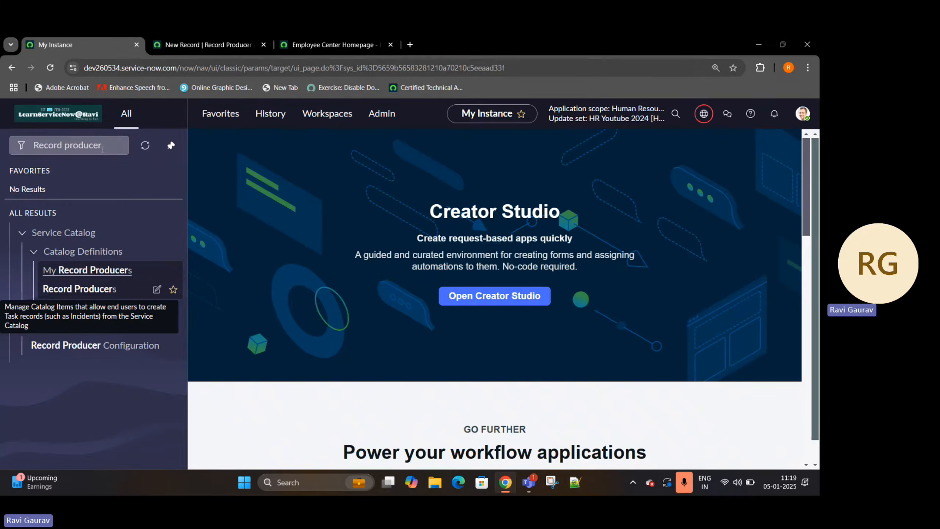
{"action": "type", "text": "HR"}
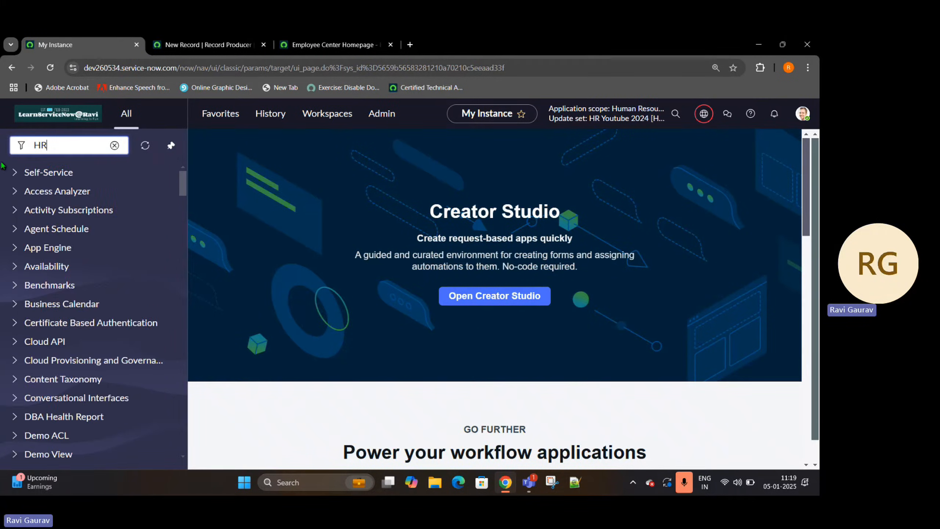
{"action": "type", "text": " c"}
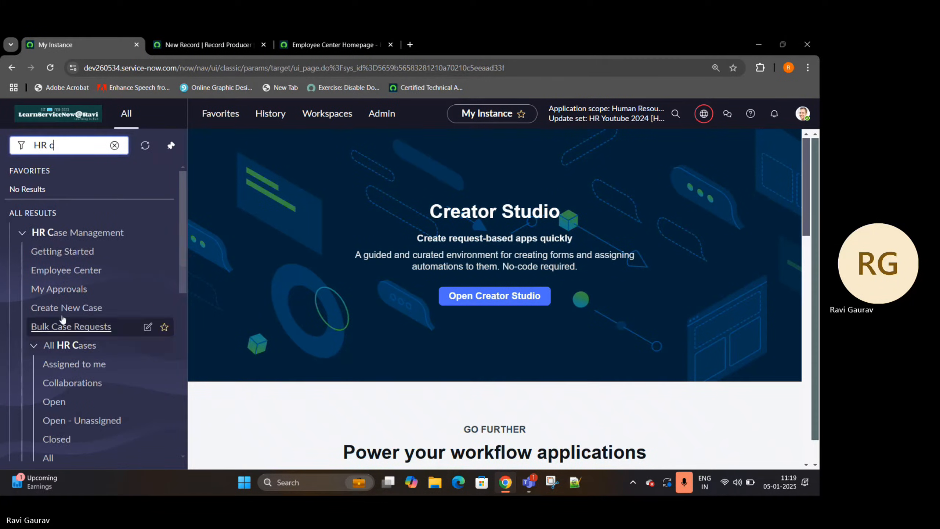
{"action": "middle_click", "coordinate": [63, 308]}
{"action": "left_click", "coordinate": [299, 45]}
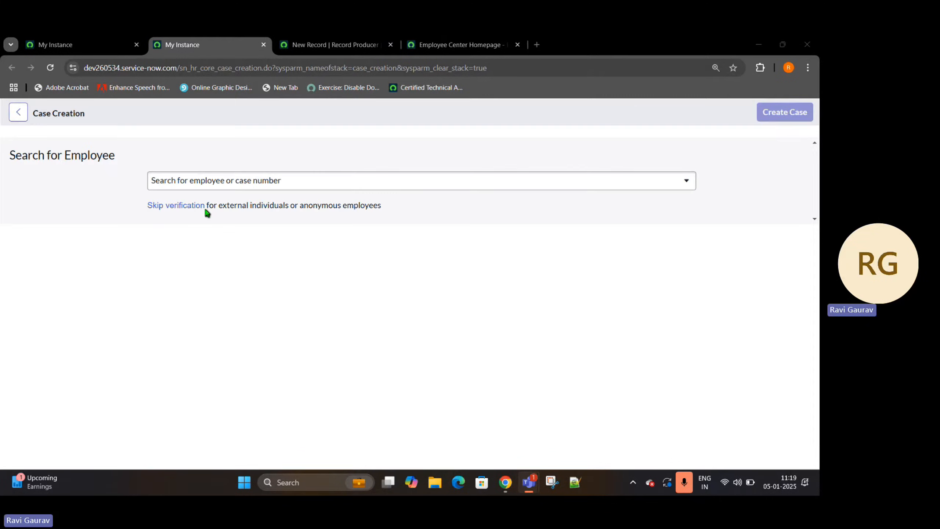
- Search for the employee by first name and select the matching architect for the new HR case
{"action": "left_click", "coordinate": [251, 175]}
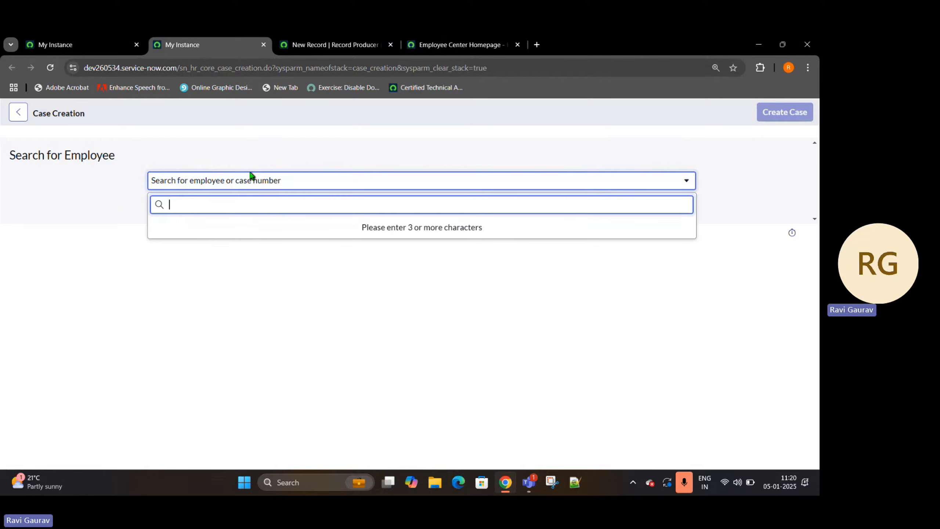
{"action": "type", "text": "abel"}
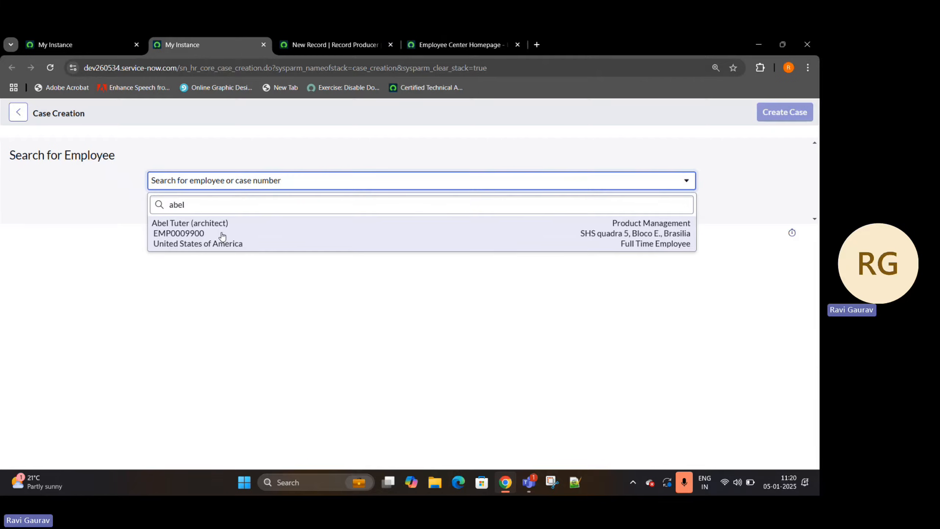
{"action": "left_click", "coordinate": [221, 235]}
- Filter the new case's services by the HR Case COE and view the HR services offered for it
{"action": "double_click", "coordinate": [126, 362]}
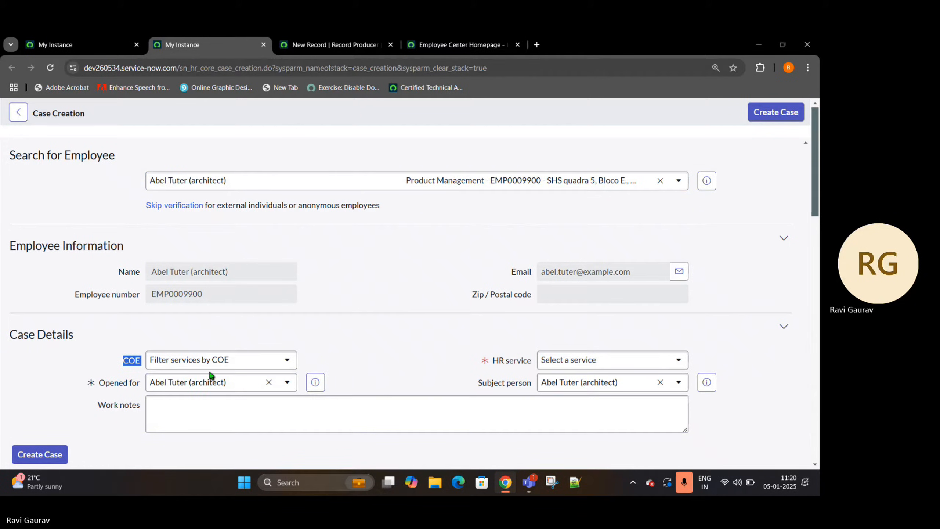
{"action": "left_click", "coordinate": [221, 366]}
{"action": "left_click", "coordinate": [193, 254]}
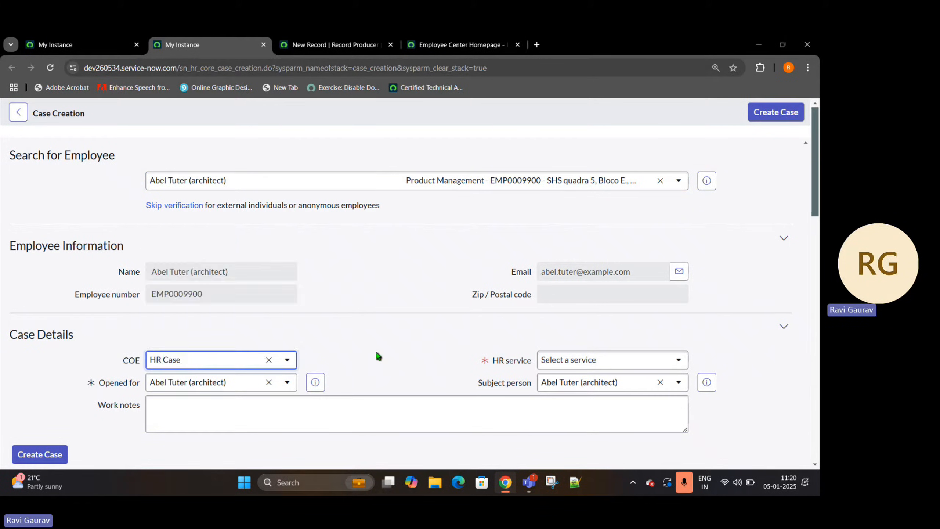
{"action": "left_click", "coordinate": [627, 362]}
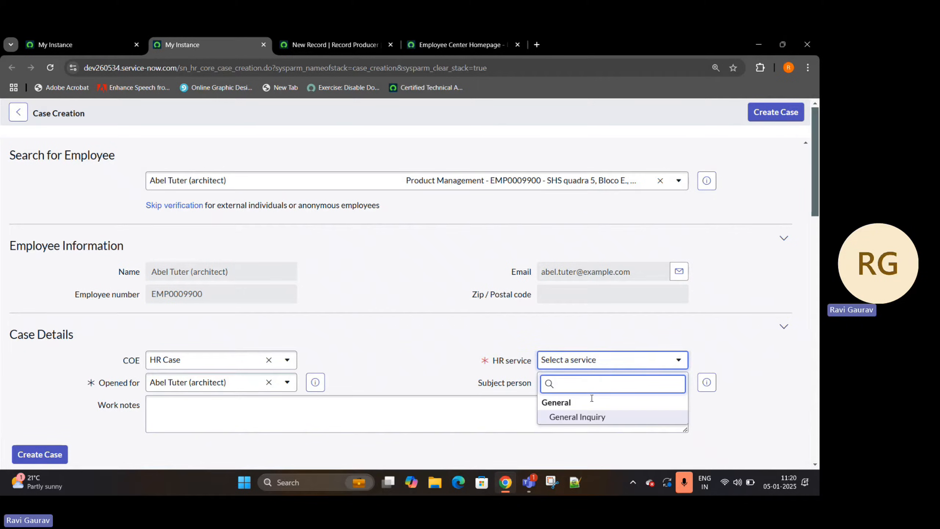
- Change the COE to HR Compensation Case and look through its HR services, highlighting the COE and HR service labels
{"action": "left_click", "coordinate": [223, 365]}
{"action": "left_click", "coordinate": [222, 365]}
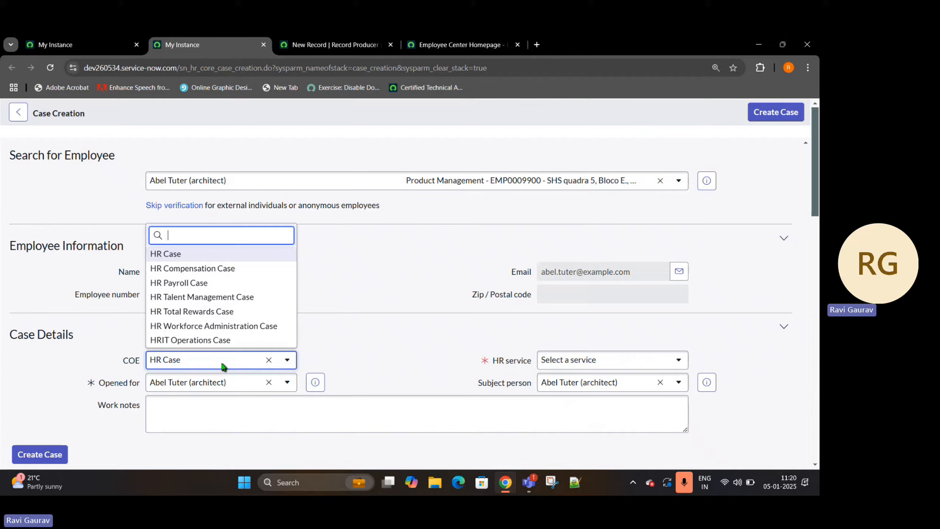
{"action": "left_click", "coordinate": [222, 270]}
{"action": "left_click", "coordinate": [648, 365]}
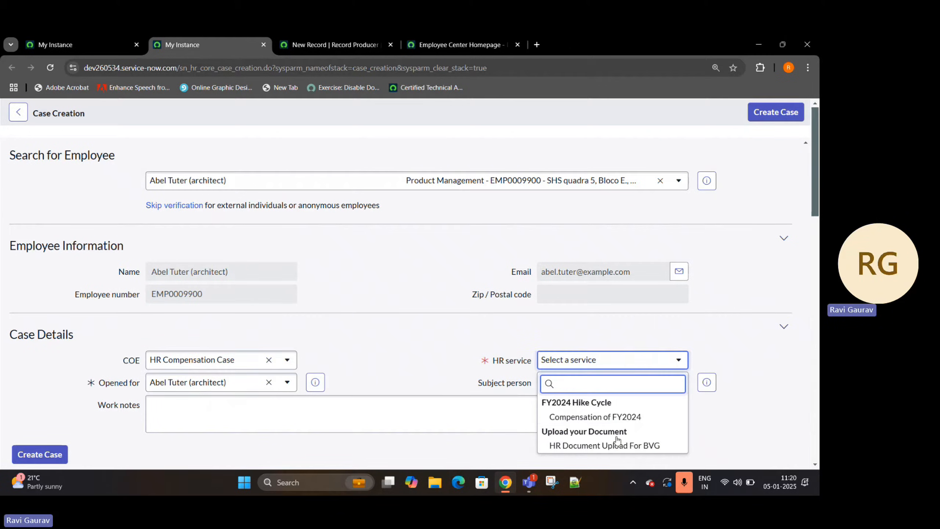
{"action": "left_click", "coordinate": [352, 311]}
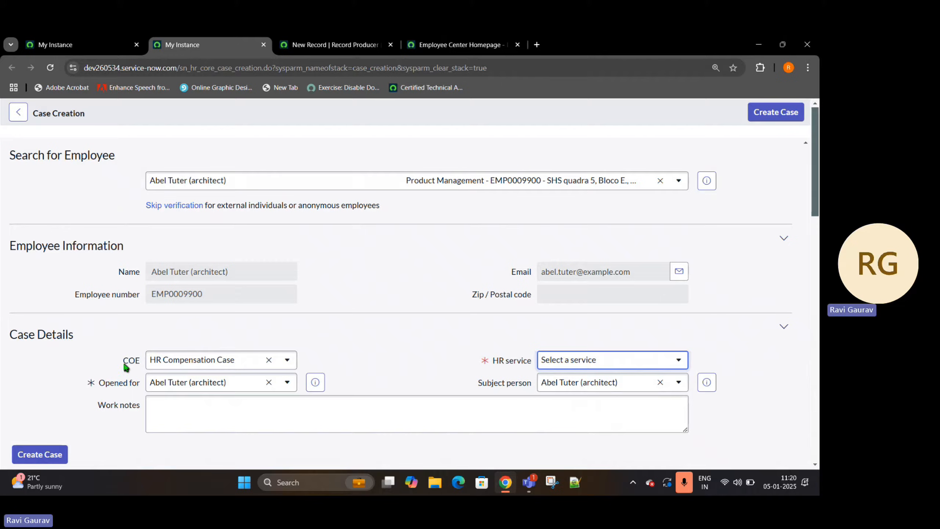
{"action": "left_click_drag", "start_coordinate": [119, 366], "coordinate": [149, 366]}
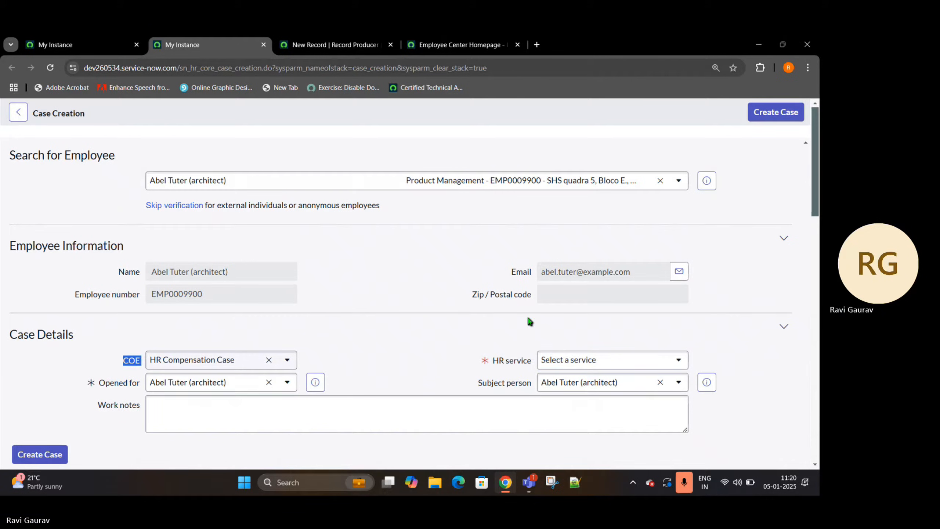
{"action": "left_click_drag", "start_coordinate": [490, 367], "coordinate": [531, 370]}
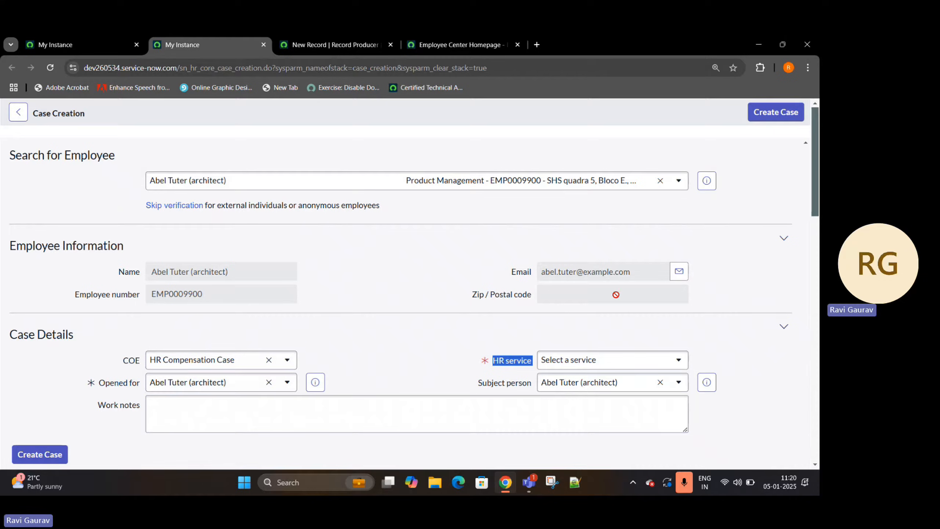
{"action": "mouse_move", "coordinate": [521, 363]}
- Search the web in an incognito window for the presenter's ServiceNow YouTube channel and open the channel's playlists
{"action": "key", "text": "ctrl+shift+n"}
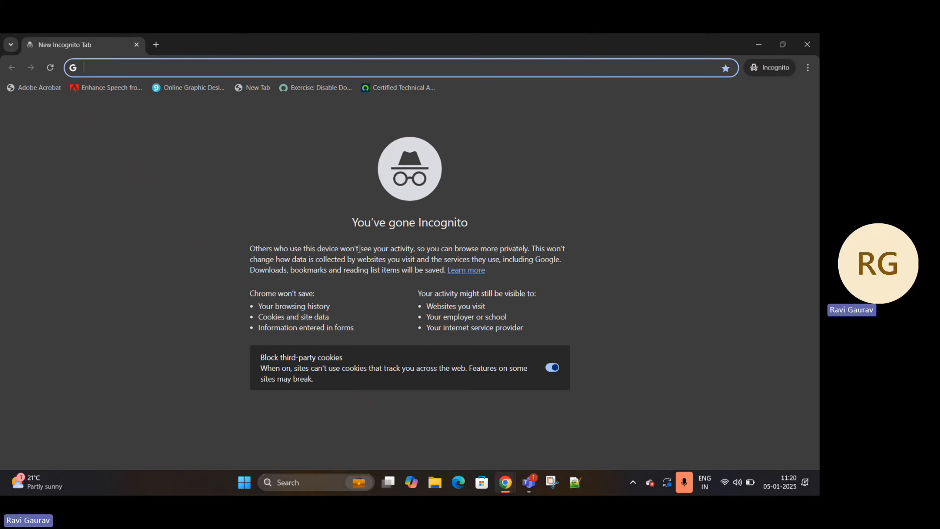
{"action": "type", "text": "servicenow ravi"}
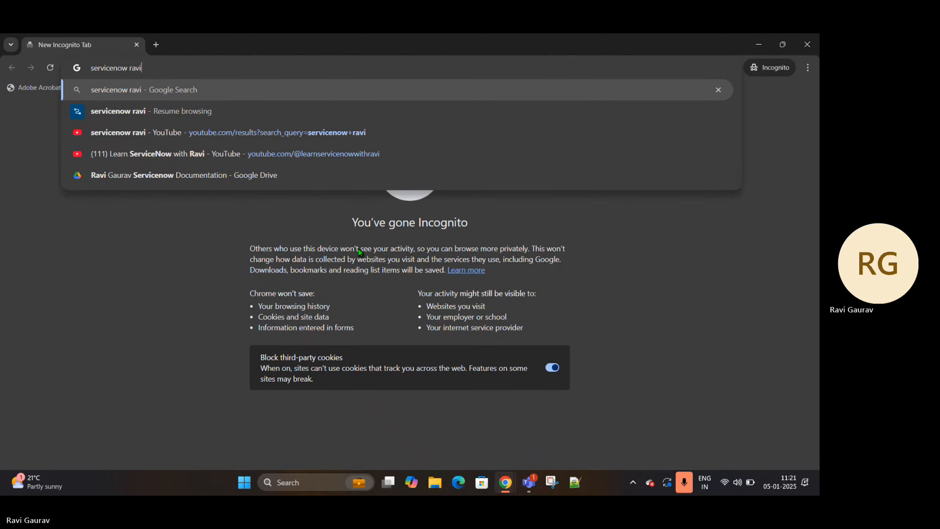
{"action": "key", "text": "Return"}
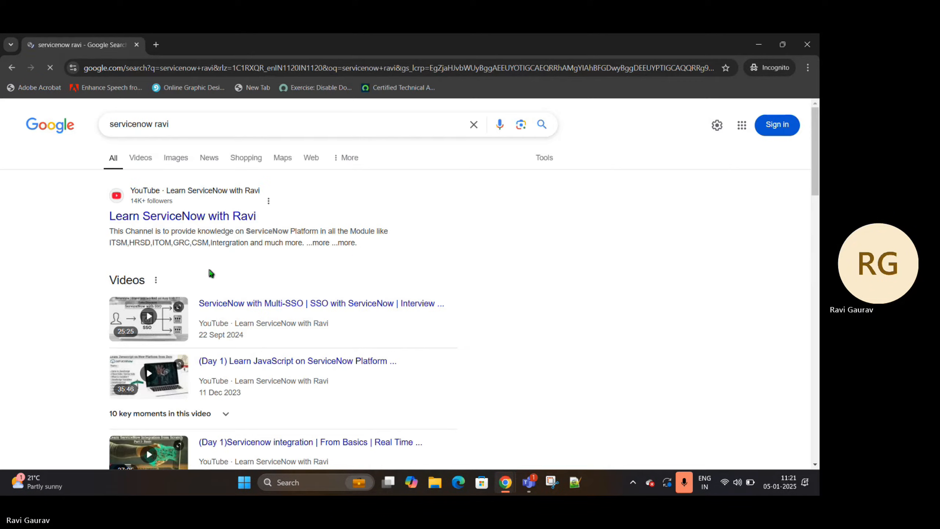
{"action": "left_click", "coordinate": [185, 216], "text": "ctrl"}
{"action": "left_click", "coordinate": [225, 37]}
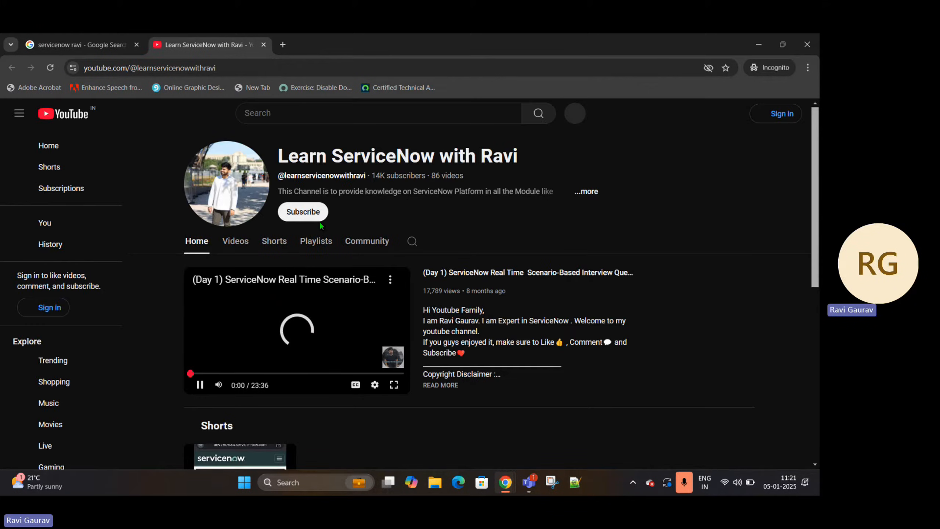
{"action": "left_click", "coordinate": [315, 240]}
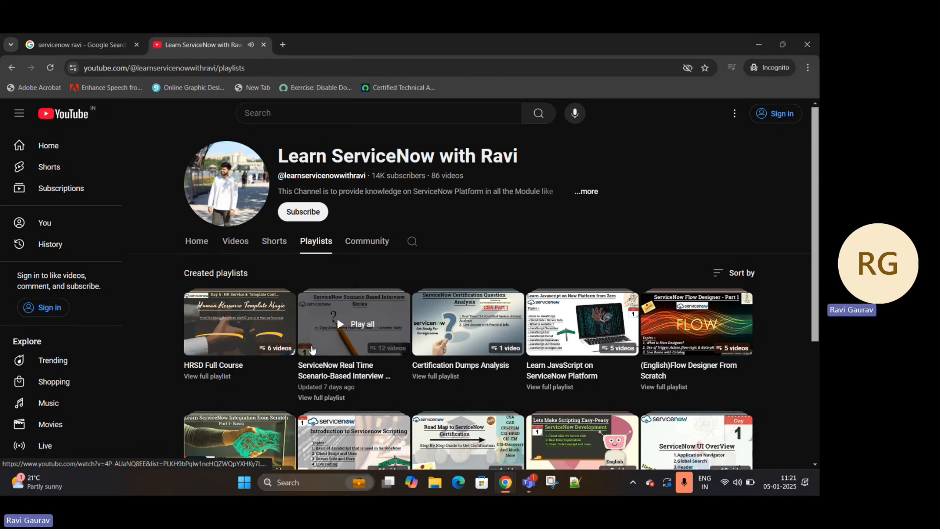
- Look through the lessons in the English Learn ServiceNow Admin From Zero playlist and return to the Case Creation form
{"action": "scroll", "coordinate": [415, 316], "scroll_direction": "down", "scroll_amount": 3}
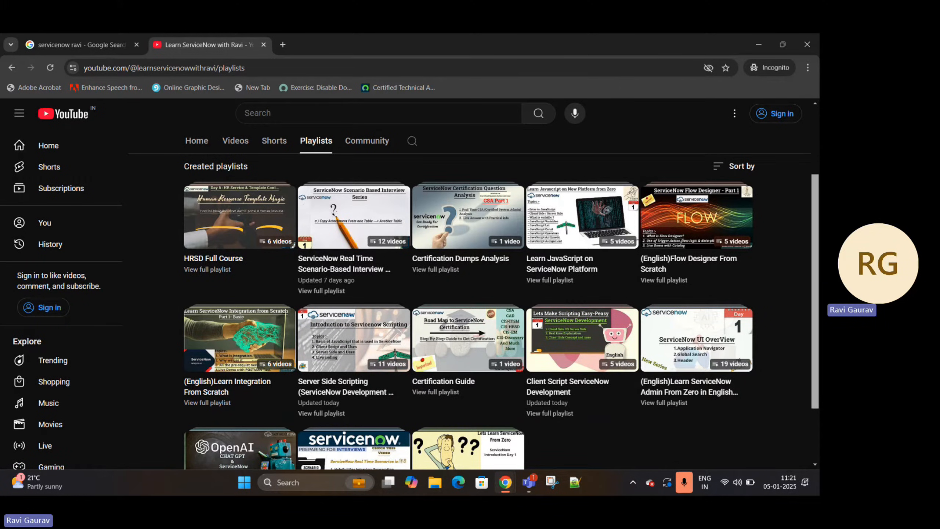
{"action": "left_click", "coordinate": [709, 394]}
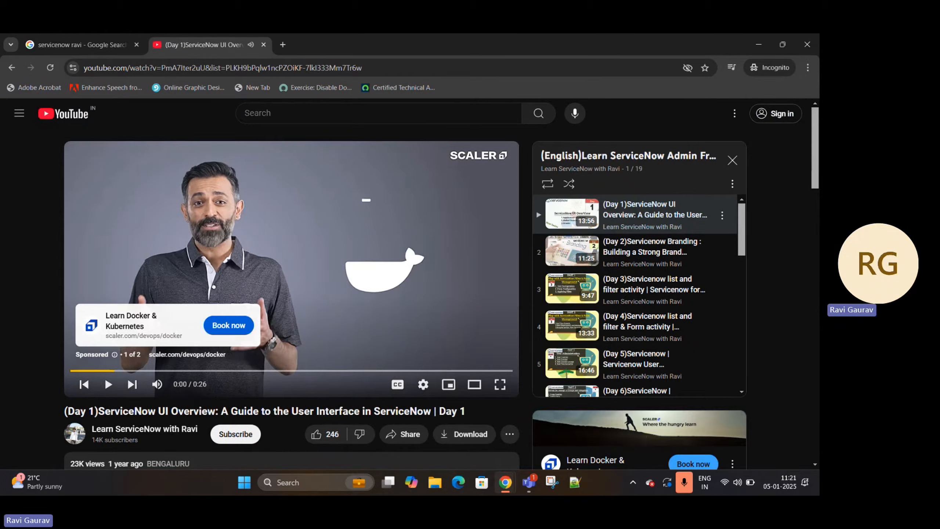
{"action": "scroll", "coordinate": [675, 235], "scroll_direction": "down", "scroll_amount": 10}
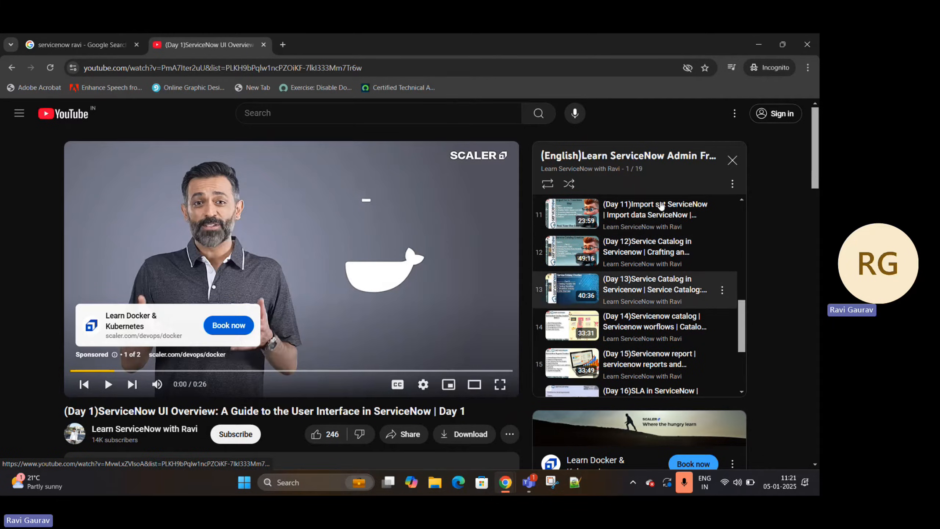
{"action": "scroll", "coordinate": [665, 255], "scroll_direction": "down", "scroll_amount": 3}
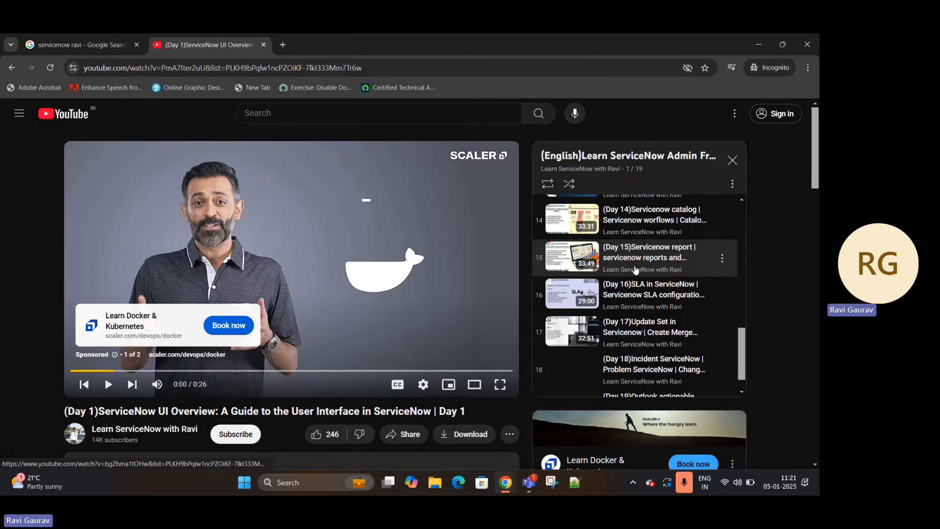
{"action": "scroll", "coordinate": [665, 255], "scroll_direction": "down", "scroll_amount": 1}
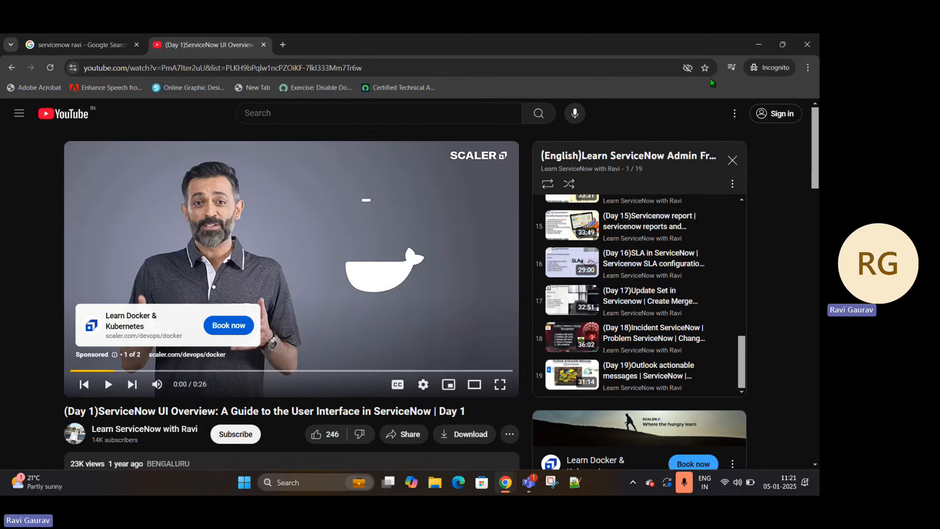
{"action": "key", "text": "alt+Tab"}
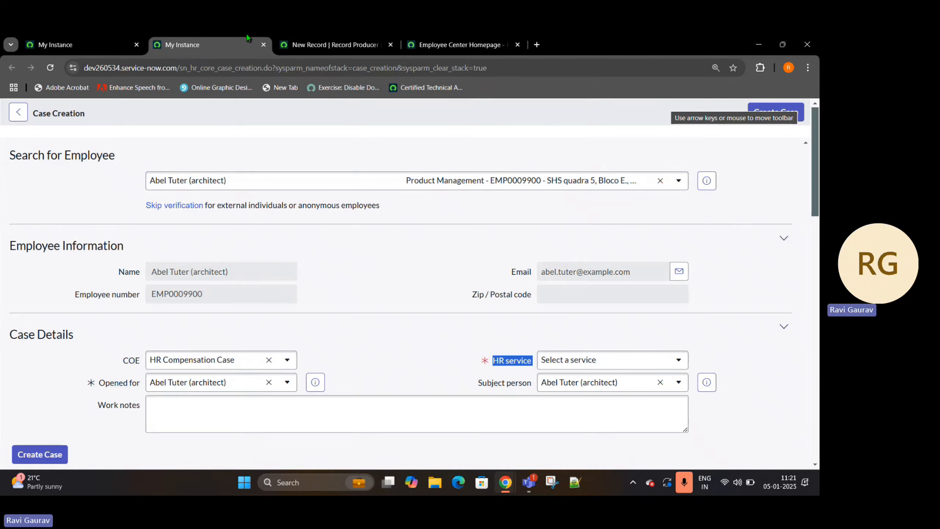
- View the blank record producer form and go back to the Case Creation form
{"action": "left_click", "coordinate": [310, 56]}
{"action": "left_click", "coordinate": [160, 142]}
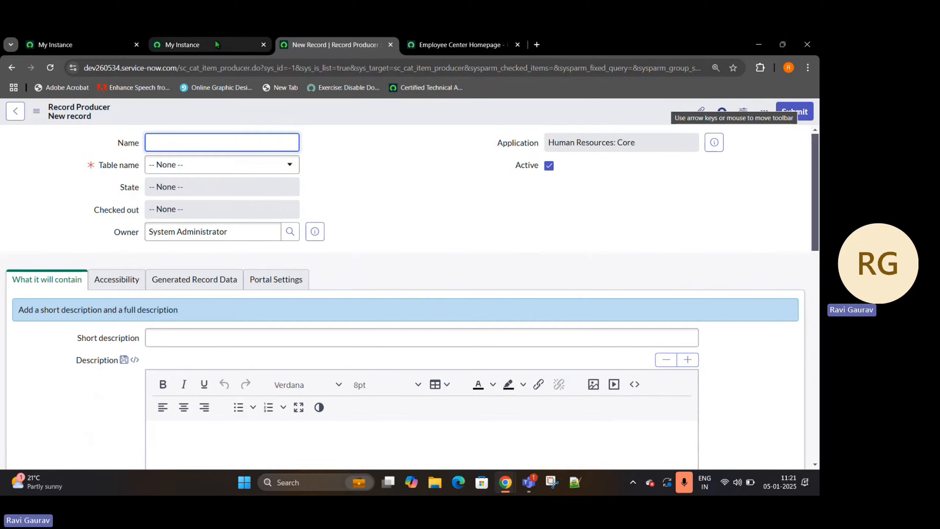
{"action": "mouse_move", "coordinate": [217, 42]}
{"action": "left_click", "coordinate": [198, 42]}
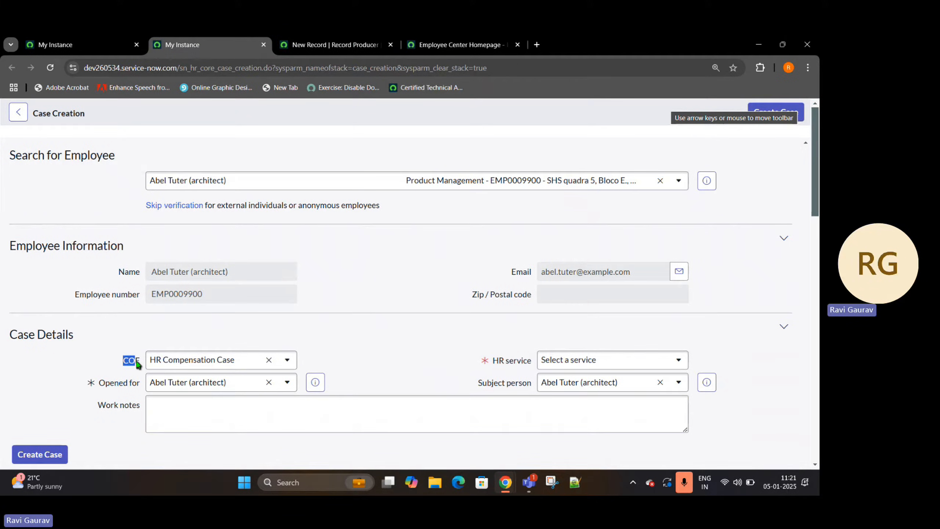
- Set the case's COE to HR Payroll Case and look through the HR services offered for it
{"action": "left_click", "coordinate": [189, 361]}
{"action": "left_click", "coordinate": [181, 281]}
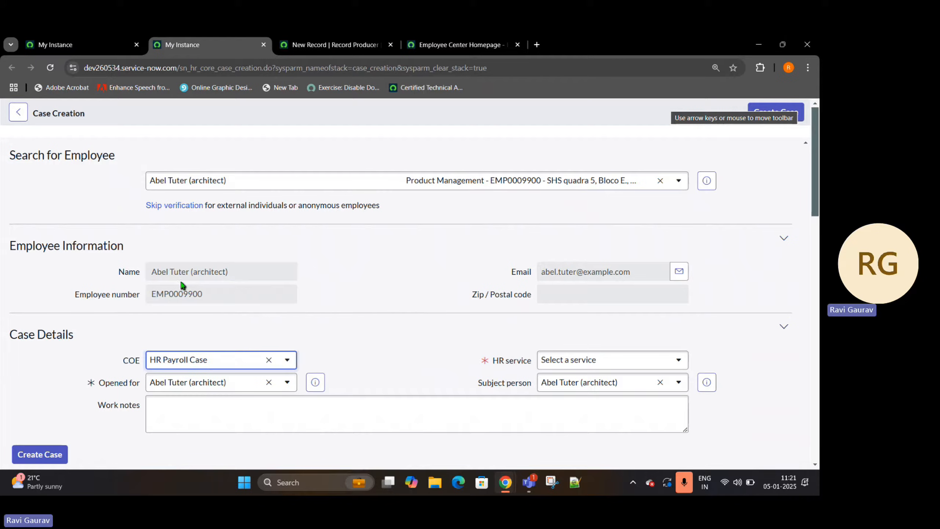
{"action": "left_click", "coordinate": [619, 361]}
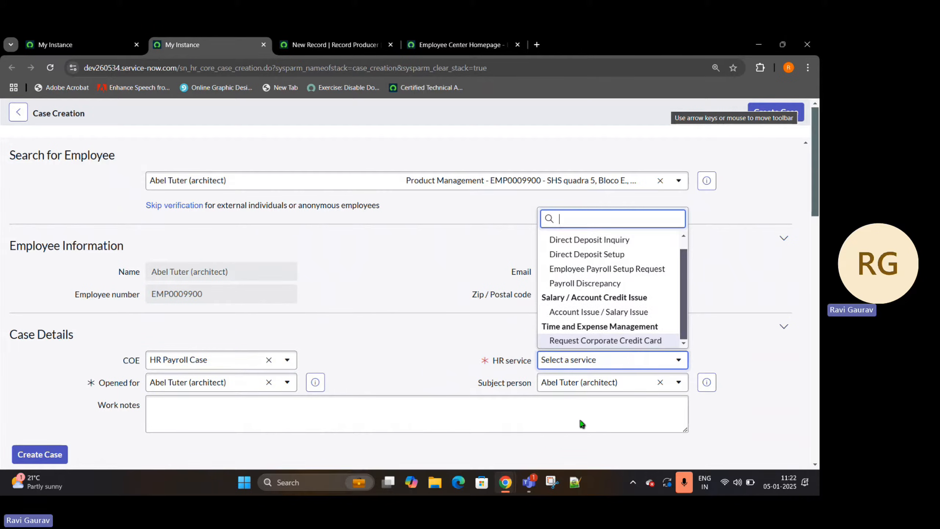
{"action": "scroll", "coordinate": [548, 285], "scroll_direction": "down", "scroll_amount": 1}
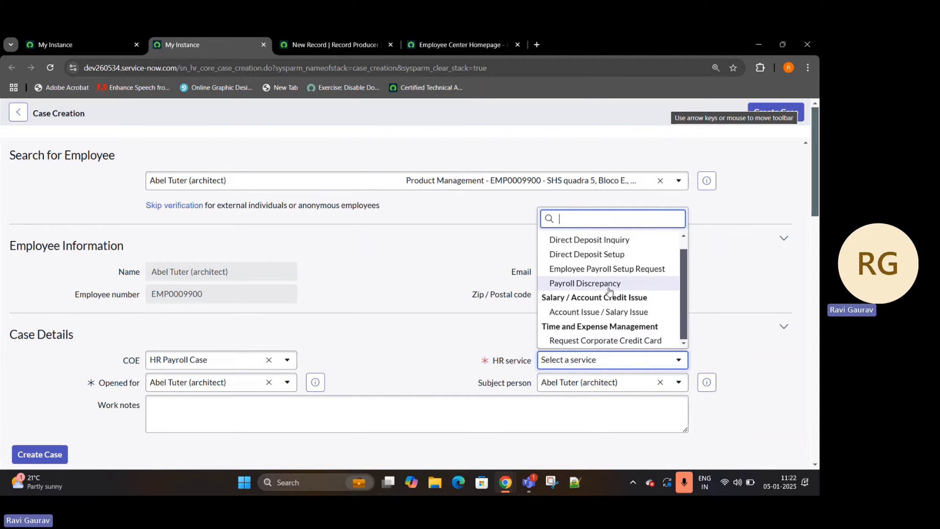
{"action": "scroll", "coordinate": [592, 318], "scroll_direction": "up", "scroll_amount": 1}
{"action": "scroll", "coordinate": [596, 326], "scroll_direction": "down", "scroll_amount": 1}
{"action": "scroll", "coordinate": [573, 324], "scroll_direction": "up", "scroll_amount": 1}
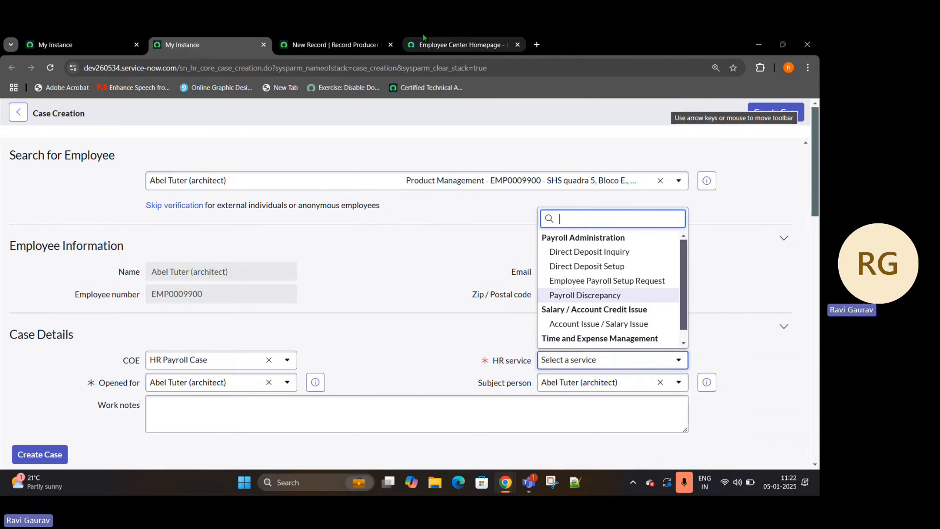
- Name the new record producer "Payroll Discrpency Issue" and set its table to HR Payroll Case [sn_hr_core_case_payroll]
{"action": "left_click", "coordinate": [333, 44]}
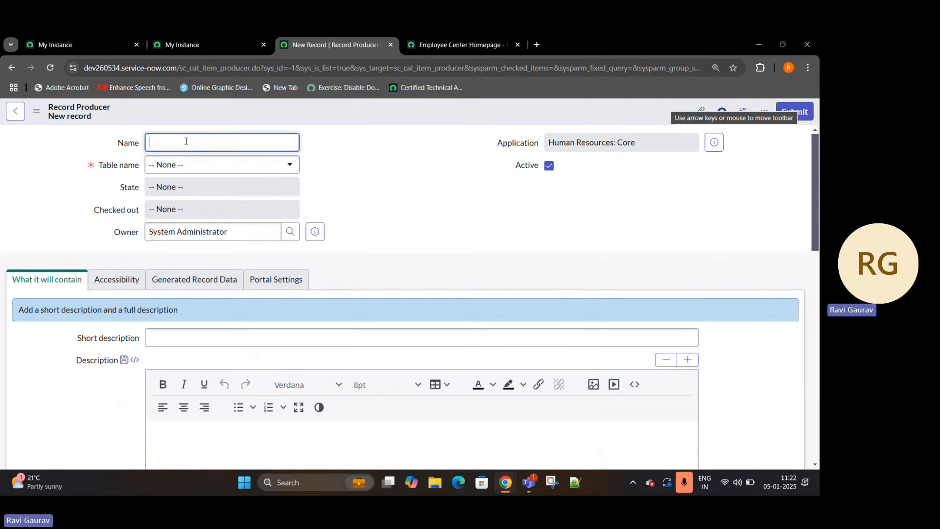
{"action": "type", "text": "Pa"}
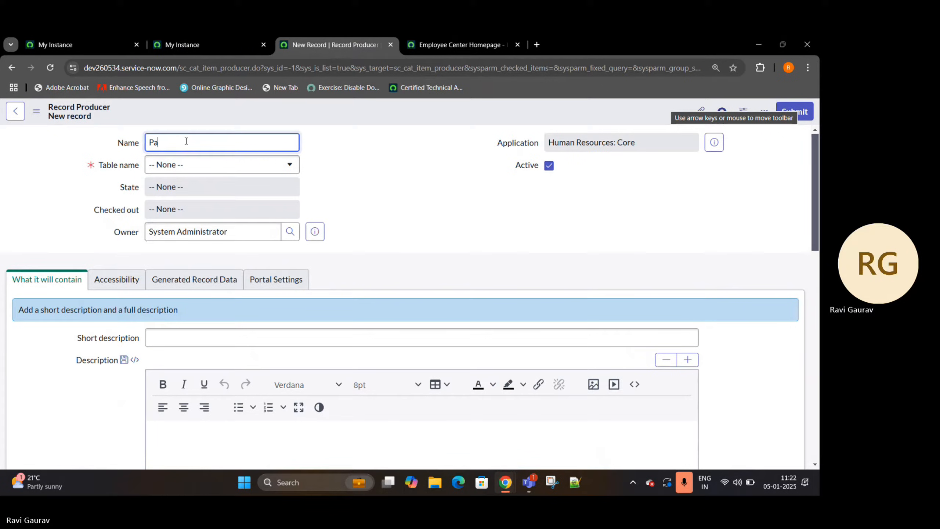
{"action": "type", "text": "yroll"}
{"action": "type", "text": "Discrpency Tab"}
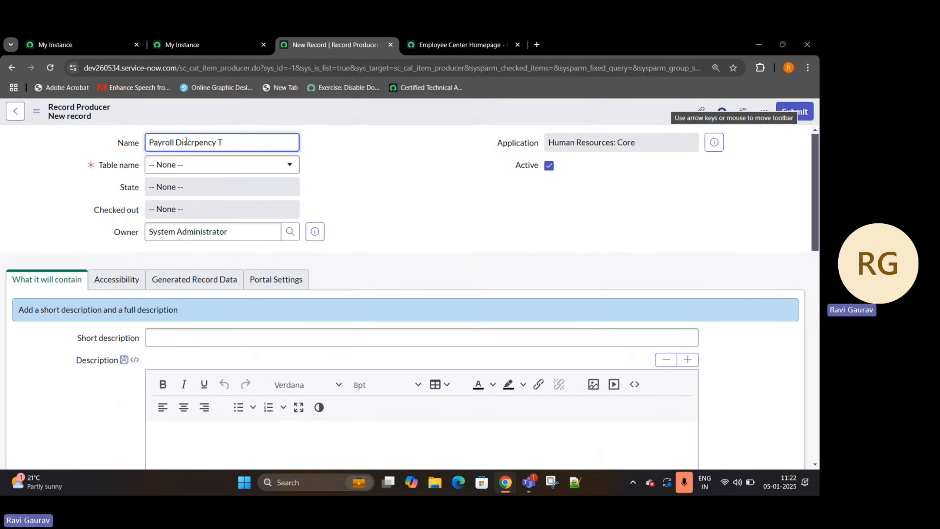
{"action": "key", "text": "BackSpace"}
{"action": "left_click", "coordinate": [232, 173]}
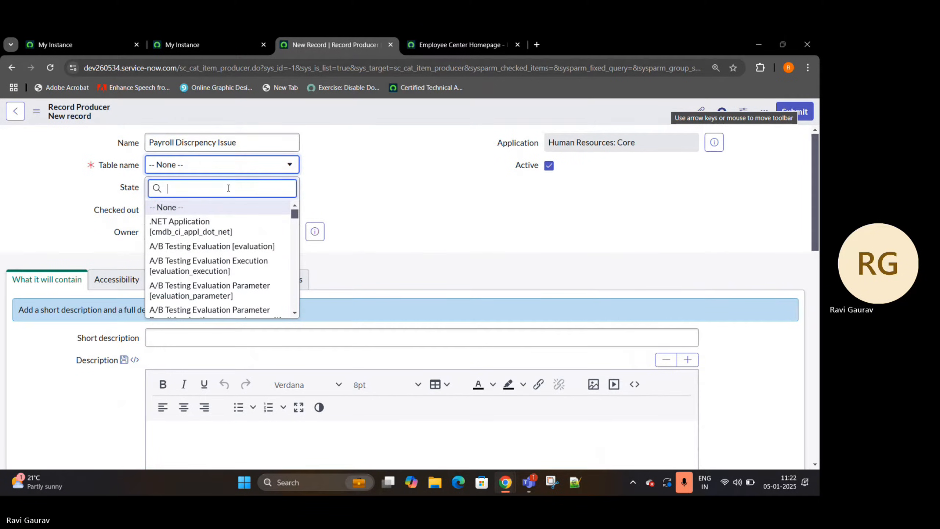
{"action": "type", "text": "HR pay"}
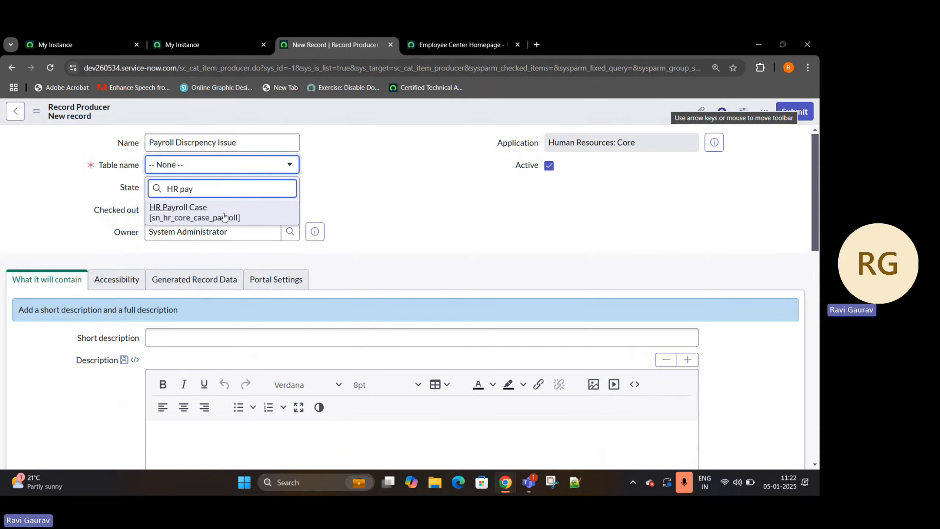
{"action": "key", "text": "Return"}
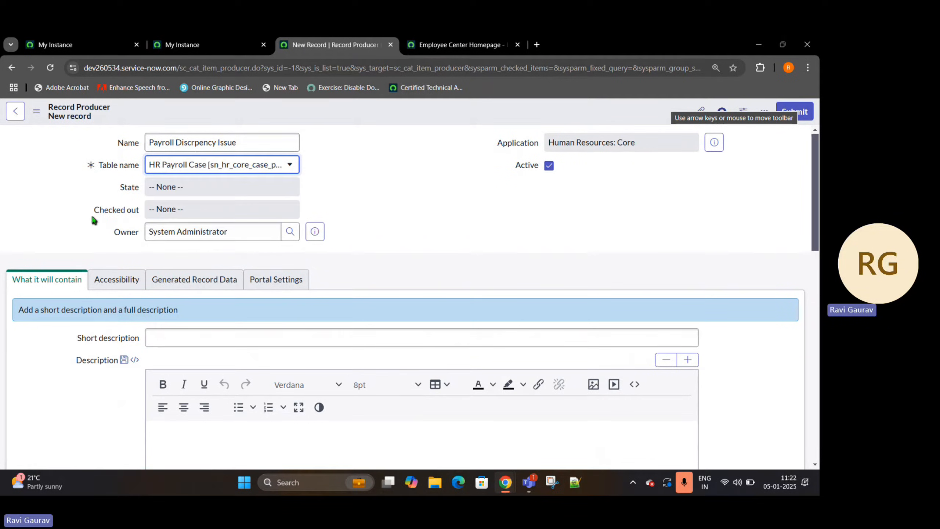
- Review the record producer's State, Checked out and Owner fields
{"action": "double_click", "coordinate": [124, 188]}
{"action": "left_click_drag", "start_coordinate": [86, 219], "coordinate": [158, 211]}
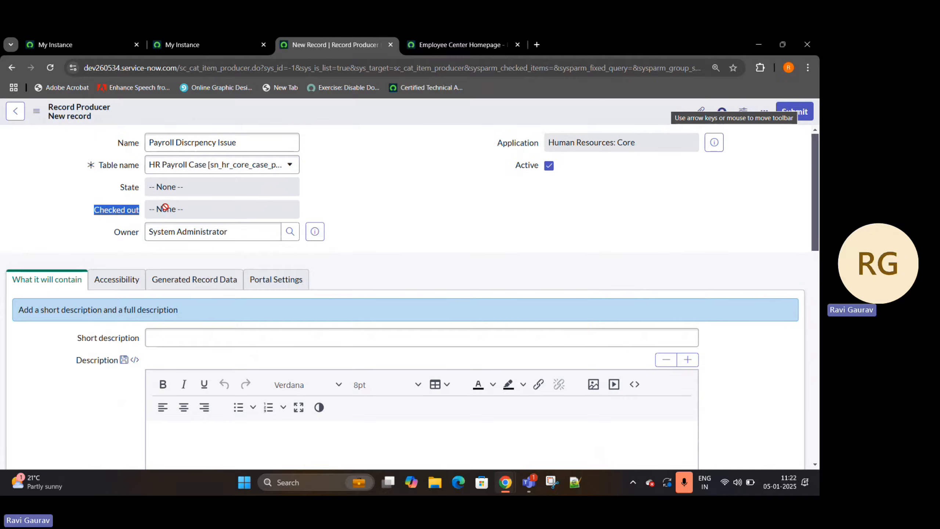
{"action": "left_click", "coordinate": [109, 235]}
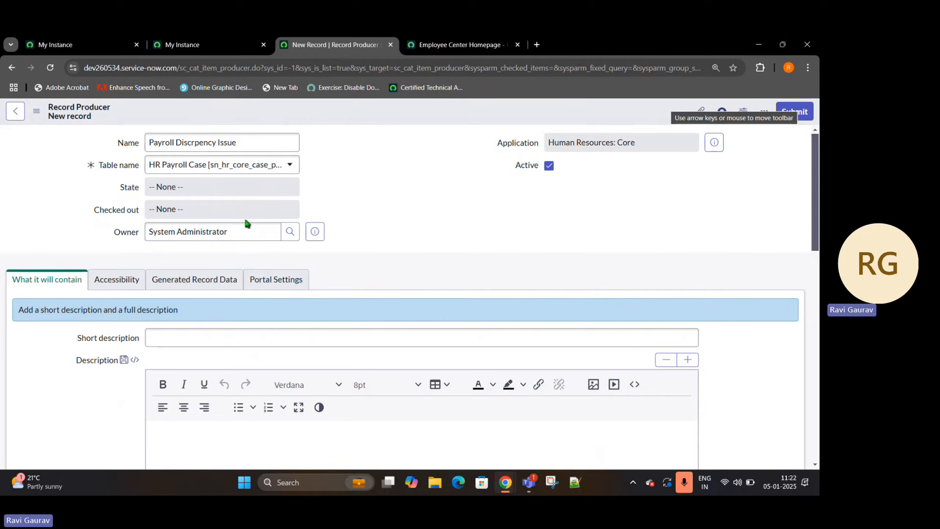
{"action": "left_click_drag", "start_coordinate": [240, 232], "coordinate": [152, 241]}
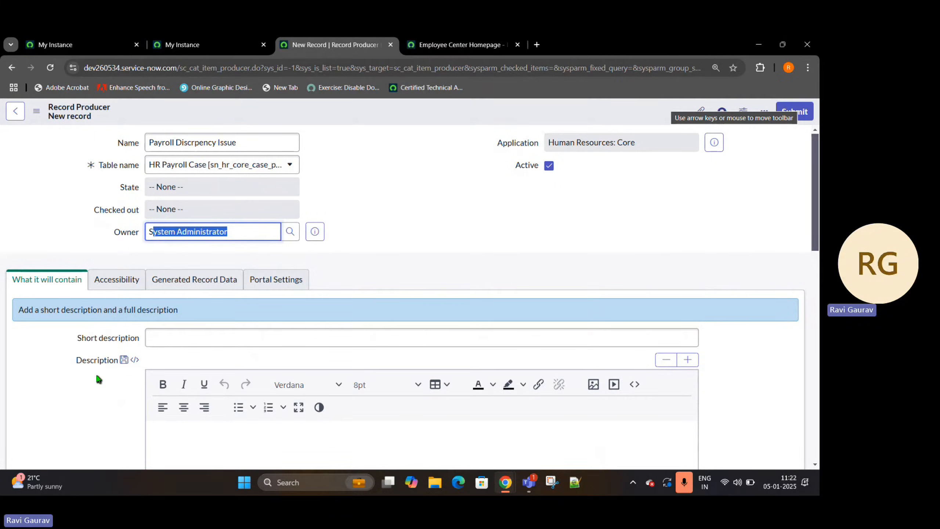
- Enter "Raise a Payroll query." as the record producer's short description
{"action": "left_click", "coordinate": [186, 337]}
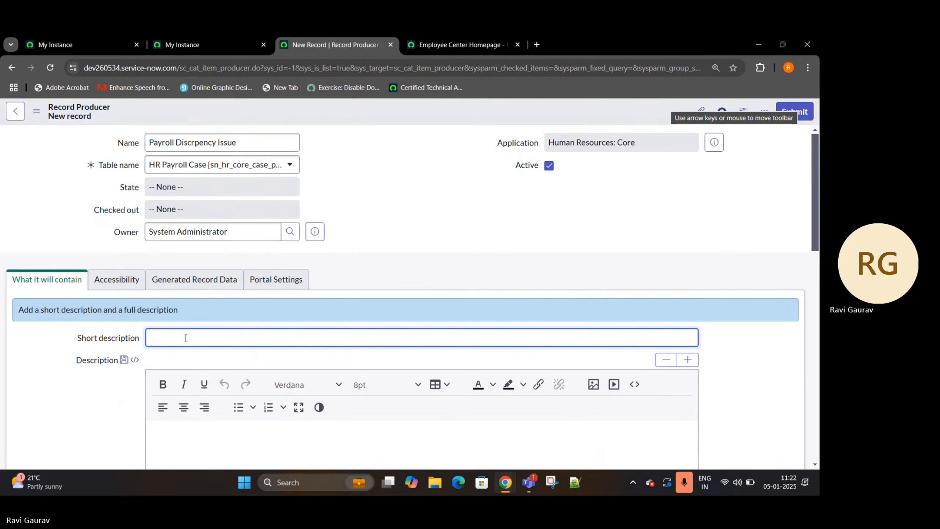
{"action": "type", "text": "Raise "}
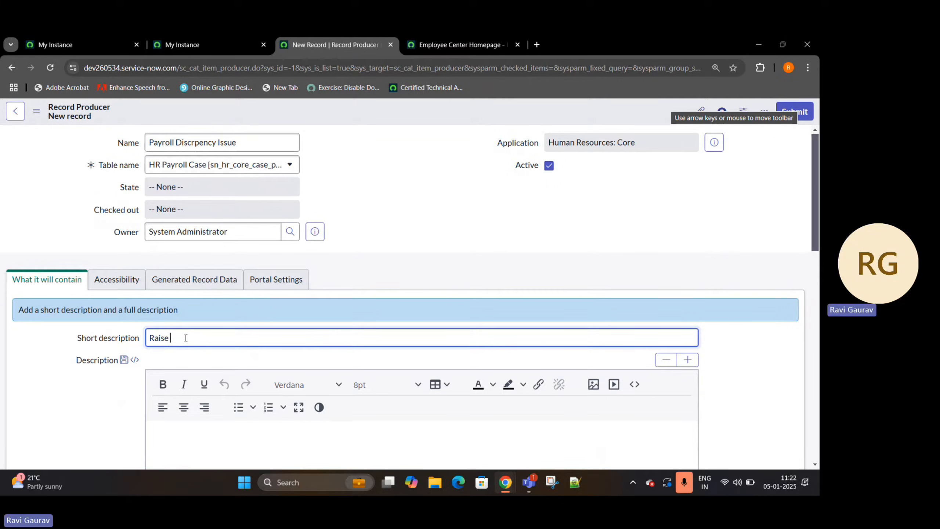
{"action": "type", "text": "a Payr"}
{"action": "type", "text": "oll Querie"}
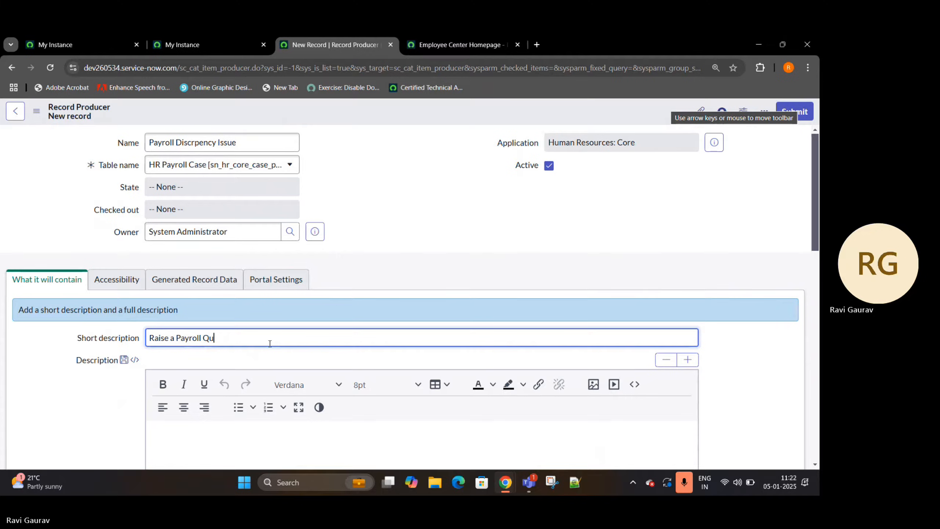
{"action": "type", "text": "query."}
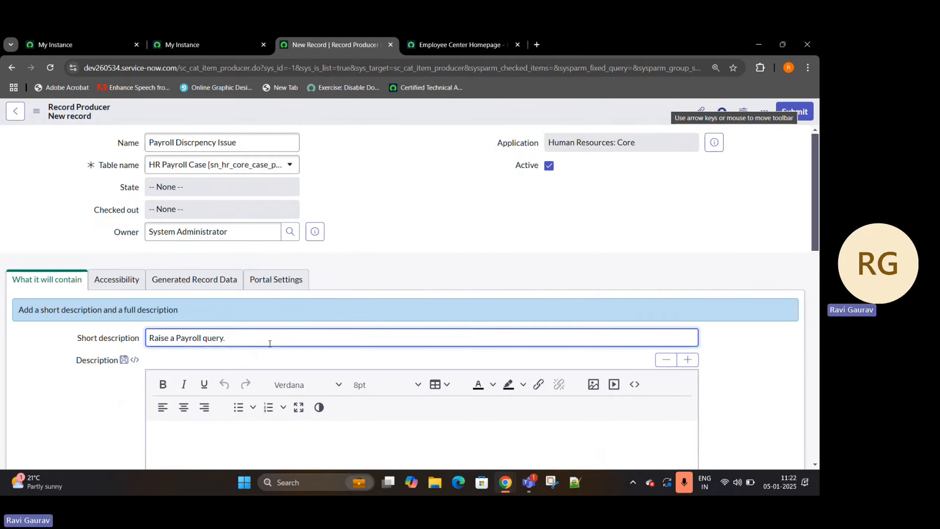
- Write "Please fill all the relvant Details asked below" in the record producer's description
{"action": "scroll", "coordinate": [261, 294], "scroll_direction": "down", "scroll_amount": 4}
{"action": "left_click", "coordinate": [192, 278]}
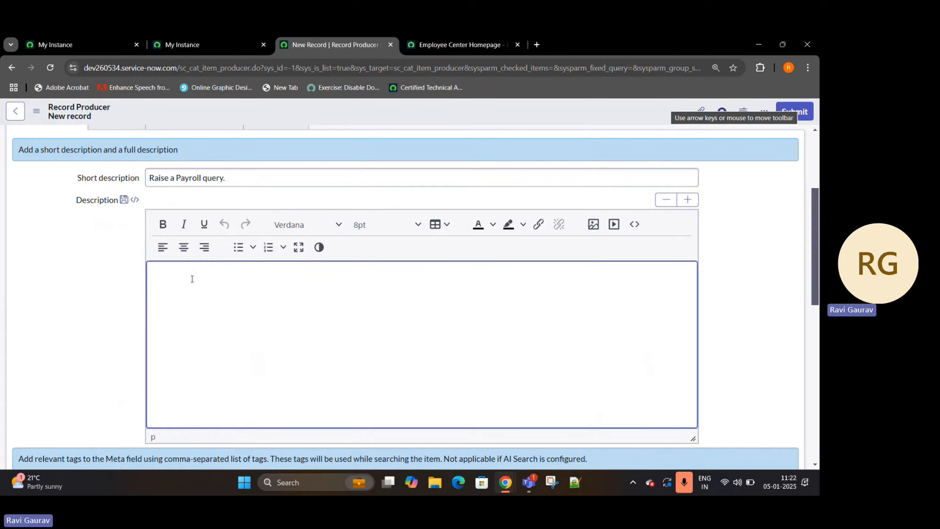
{"action": "type", "text": "Please fill all the relvant Details asked bel"}
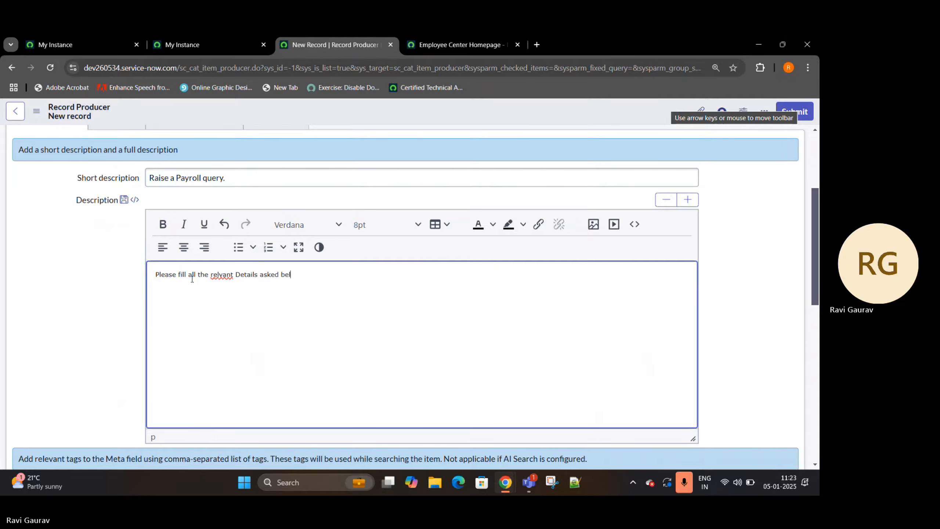
{"action": "type", "text": "ow"}
- Correct the misspelled word "relvant" in the description to "relevant"
{"action": "right_click", "coordinate": [214, 273]}
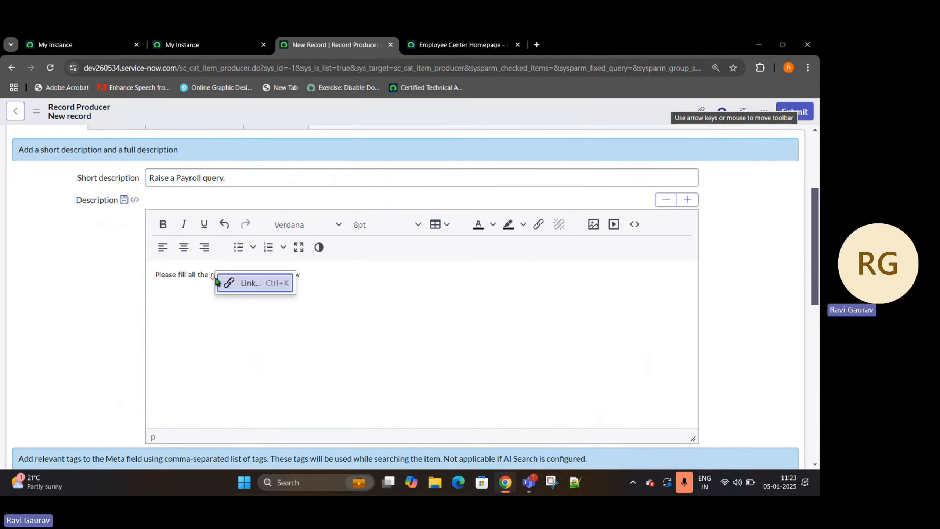
{"action": "left_click", "coordinate": [291, 357]}
{"action": "right_click", "coordinate": [222, 275]}
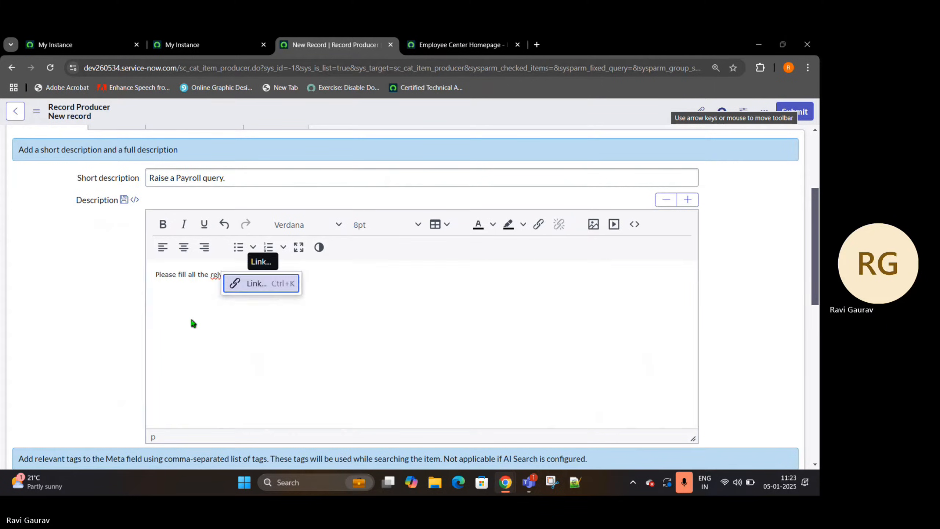
{"action": "left_click", "coordinate": [190, 321]}
{"action": "double_click", "coordinate": [221, 273]}
{"action": "type", "text": "relevan"}
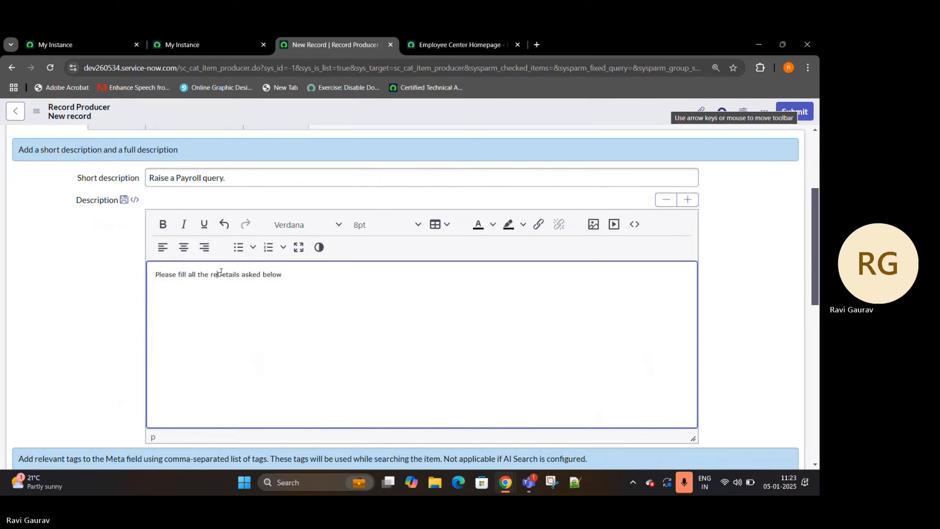
{"action": "type", "text": "t"}
- Format the whole description sentence as bold 12pt text with a light green highlight and add a line break after it
{"action": "key", "text": "ctrl+a"}
{"action": "left_click", "coordinate": [162, 224]}
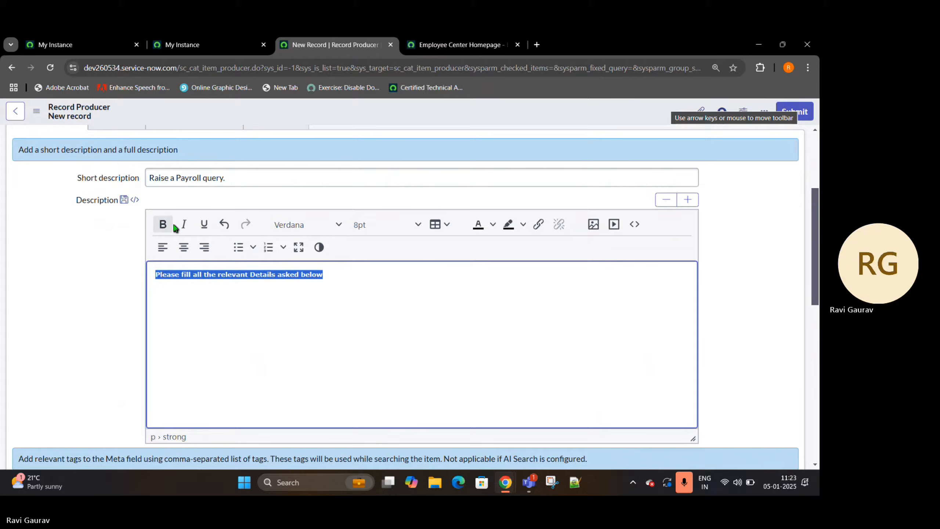
{"action": "left_click", "coordinate": [418, 229]}
{"action": "left_click", "coordinate": [392, 320]}
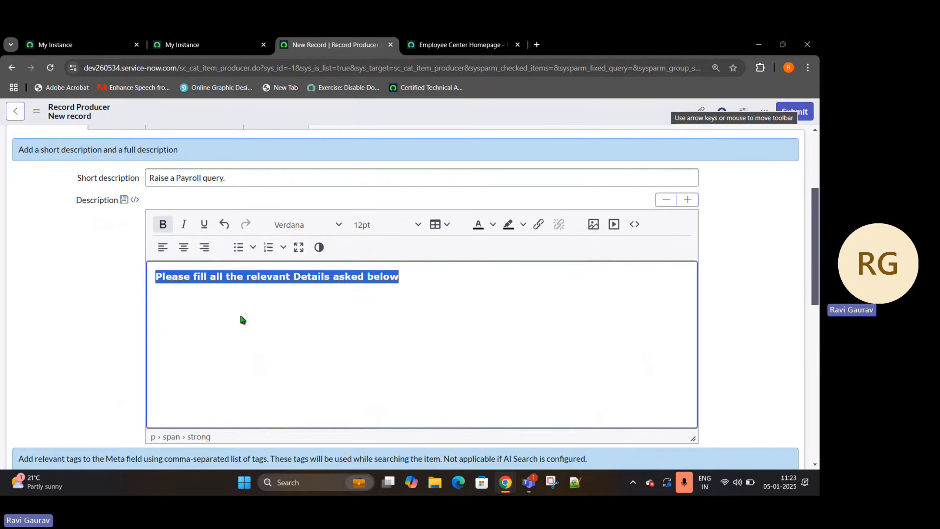
{"action": "left_click", "coordinate": [522, 224]}
{"action": "left_click", "coordinate": [507, 241]}
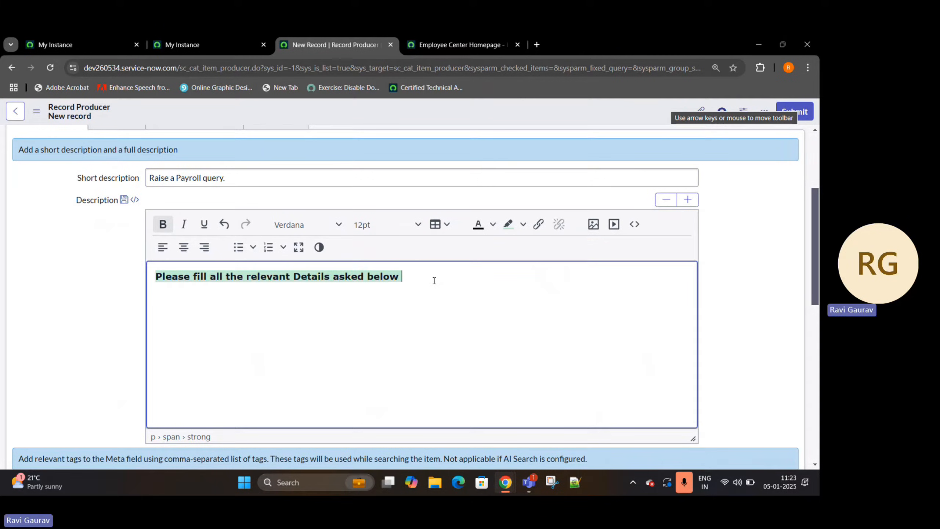
{"action": "type", "text": ":"}
{"action": "key", "text": "BackSpace"}
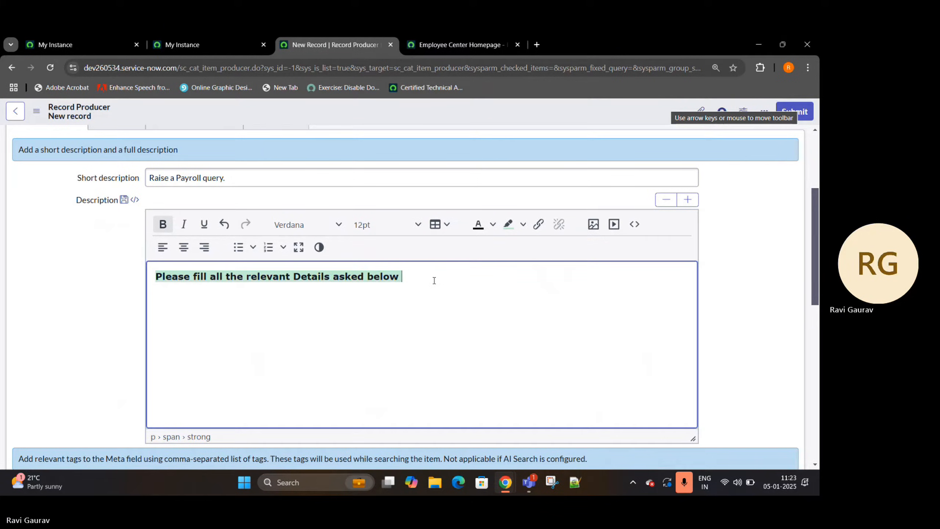
{"action": "key", "text": "Return"}
- Fill the Meta field with the search tags "payroll,employee,discrpency"
{"action": "scroll", "coordinate": [290, 325], "scroll_direction": "down", "scroll_amount": 5}
{"action": "left_click", "coordinate": [289, 322]}
{"action": "double_click", "coordinate": [115, 274]}
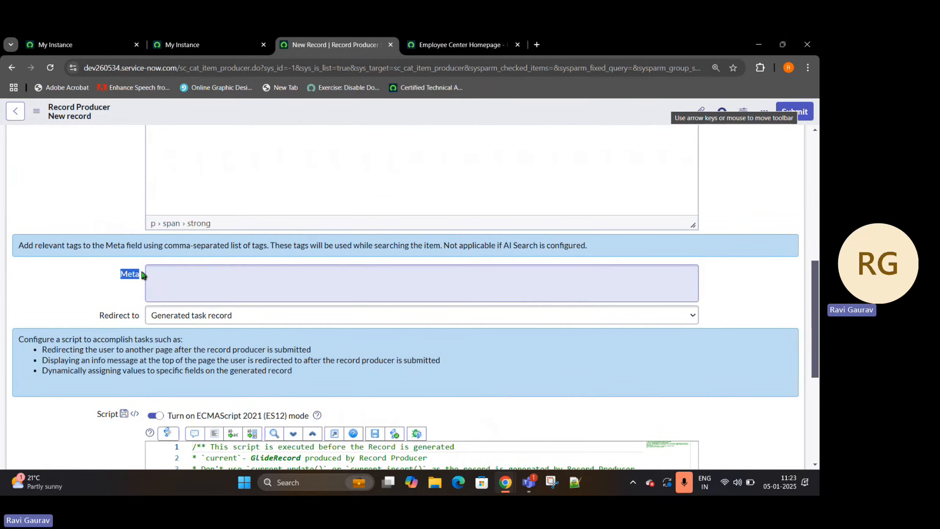
{"action": "scroll", "coordinate": [294, 259], "scroll_direction": "up", "scroll_amount": 3}
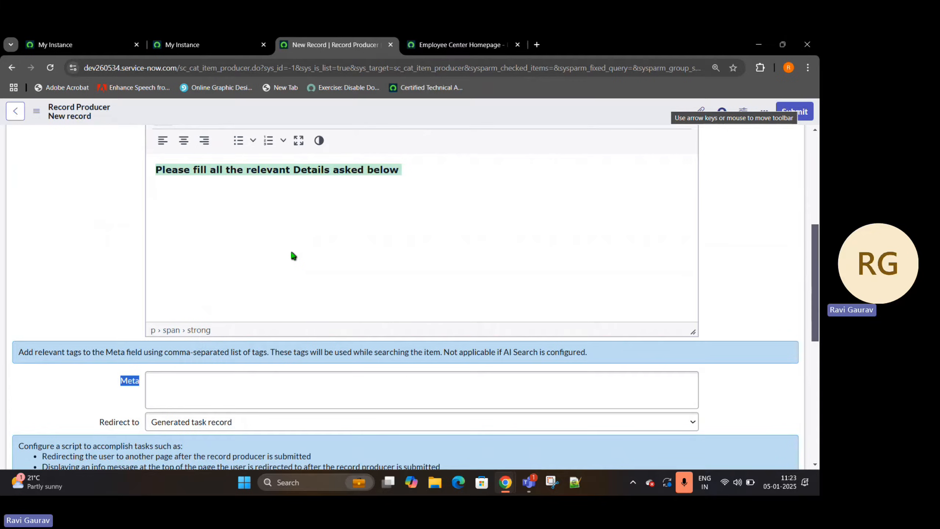
{"action": "scroll", "coordinate": [294, 255], "scroll_direction": "up", "scroll_amount": 7}
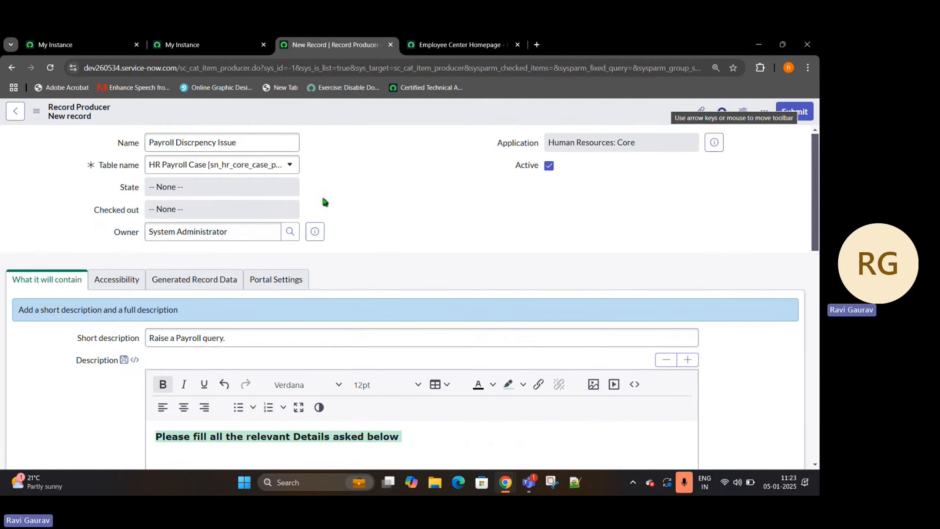
{"action": "scroll", "coordinate": [363, 226], "scroll_direction": "down", "scroll_amount": 1}
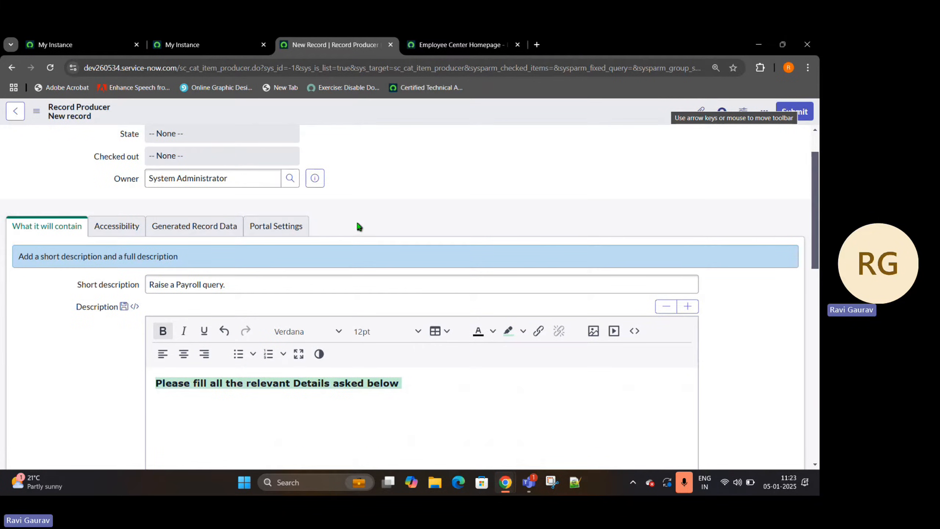
{"action": "scroll", "coordinate": [359, 222], "scroll_direction": "down", "scroll_amount": 4}
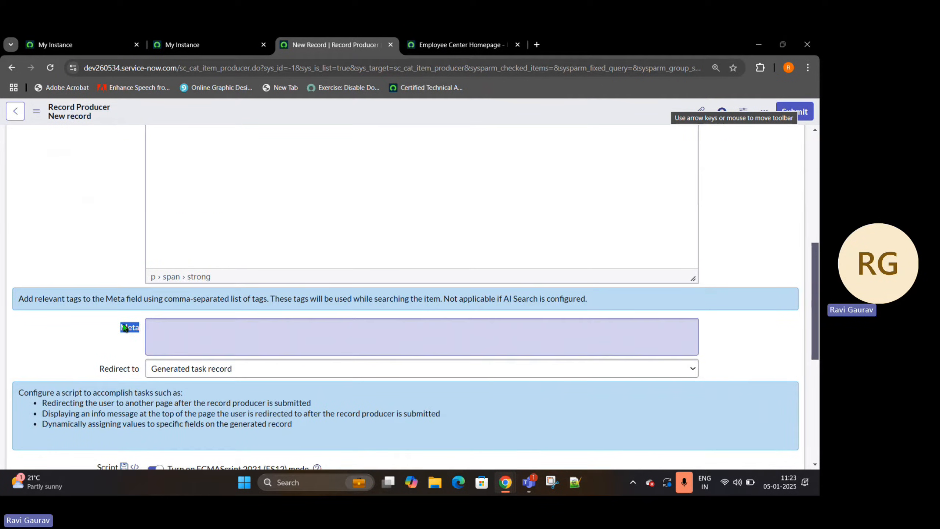
{"action": "left_click", "coordinate": [188, 329]}
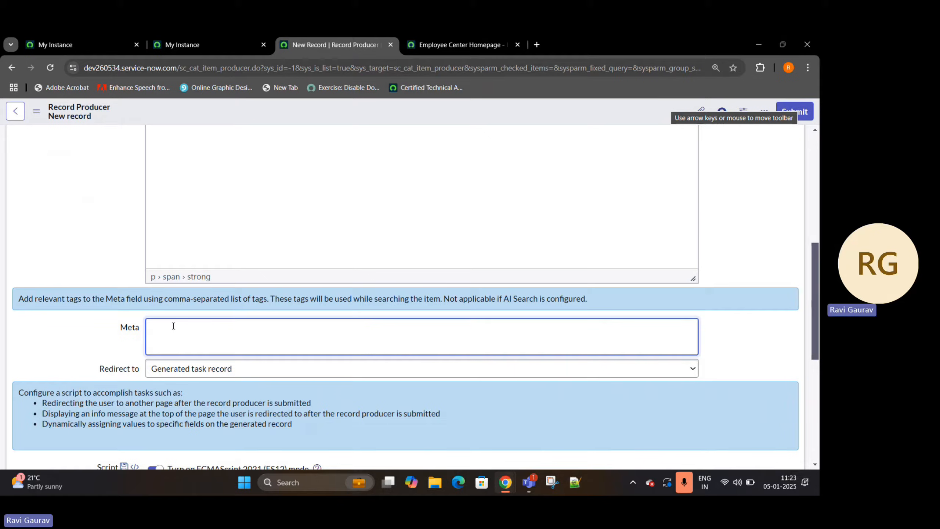
{"action": "scroll", "coordinate": [173, 325], "scroll_direction": "up", "scroll_amount": 3}
{"action": "scroll", "coordinate": [185, 370], "scroll_direction": "down", "scroll_amount": 1}
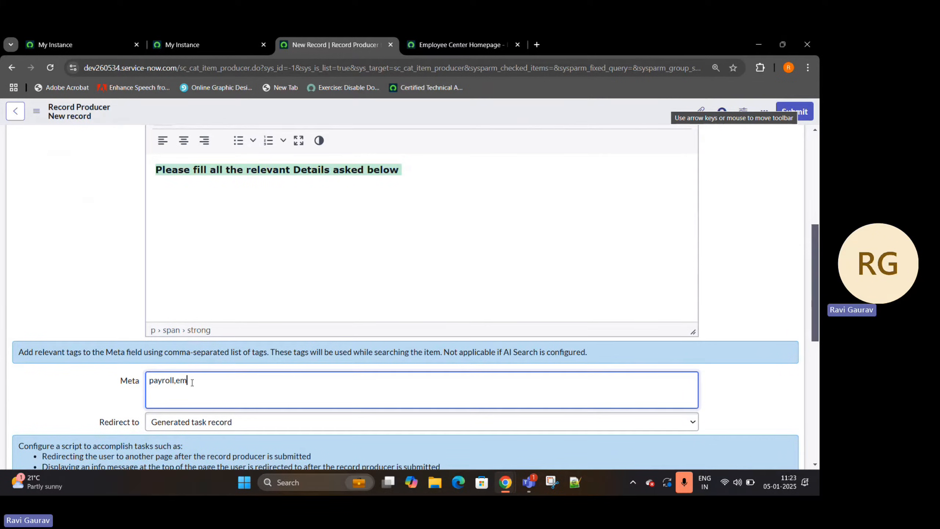
{"action": "type", "text": "loyee,discrpe"}
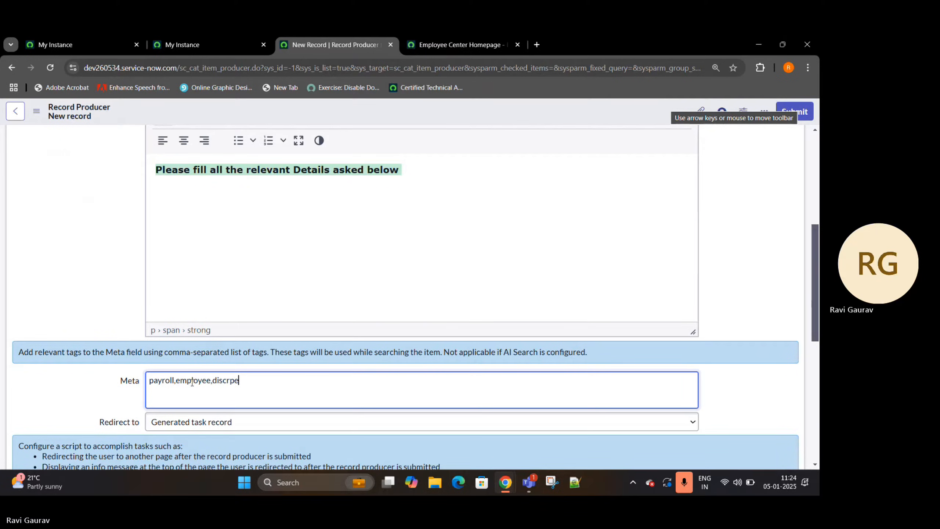
{"action": "type", "text": "ncy"}
{"action": "left_click_drag", "start_coordinate": [267, 383], "coordinate": [137, 379]}
- View the search field on the Employee Center homepage and return to the record producer form
{"action": "left_click", "coordinate": [453, 42]}
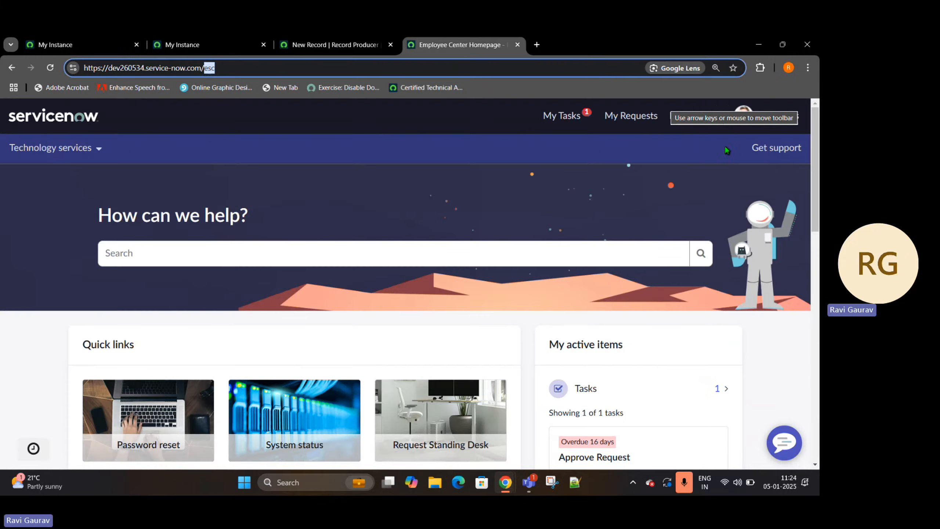
{"action": "left_click", "coordinate": [222, 255]}
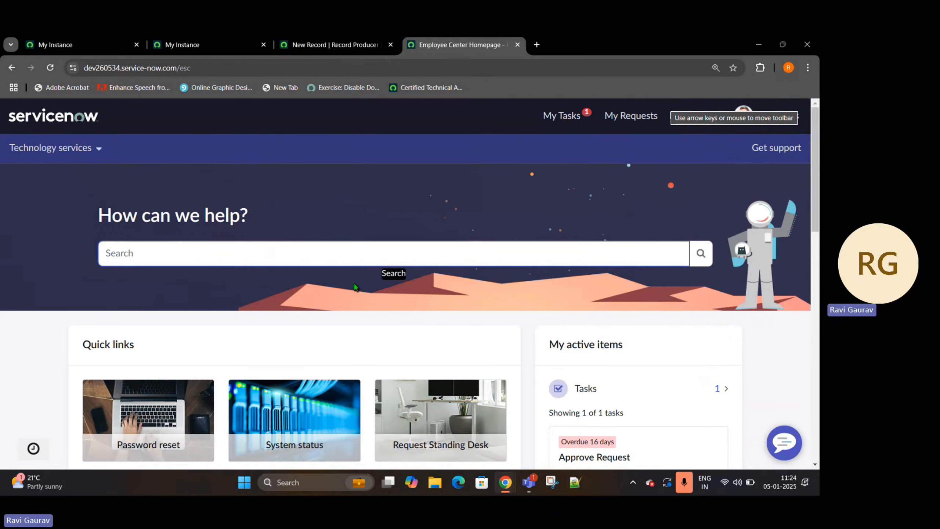
{"action": "left_click", "coordinate": [333, 47]}
- Review the Redirect to setting alongside the Case Creation form, and examine the record producer's default script comments
{"action": "scroll", "coordinate": [171, 330], "scroll_direction": "down", "scroll_amount": 3}
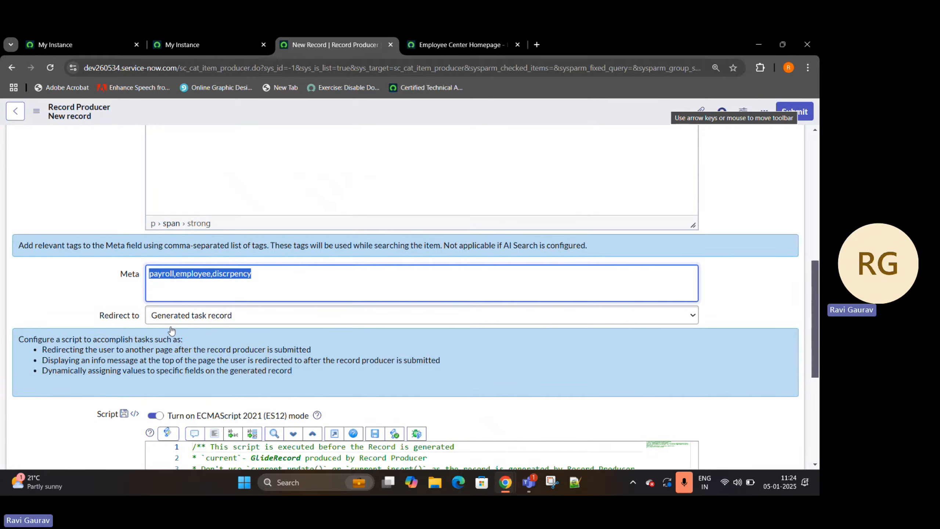
{"action": "scroll", "coordinate": [172, 331], "scroll_direction": "down", "scroll_amount": 1}
{"action": "left_click_drag", "start_coordinate": [105, 261], "coordinate": [136, 272]}
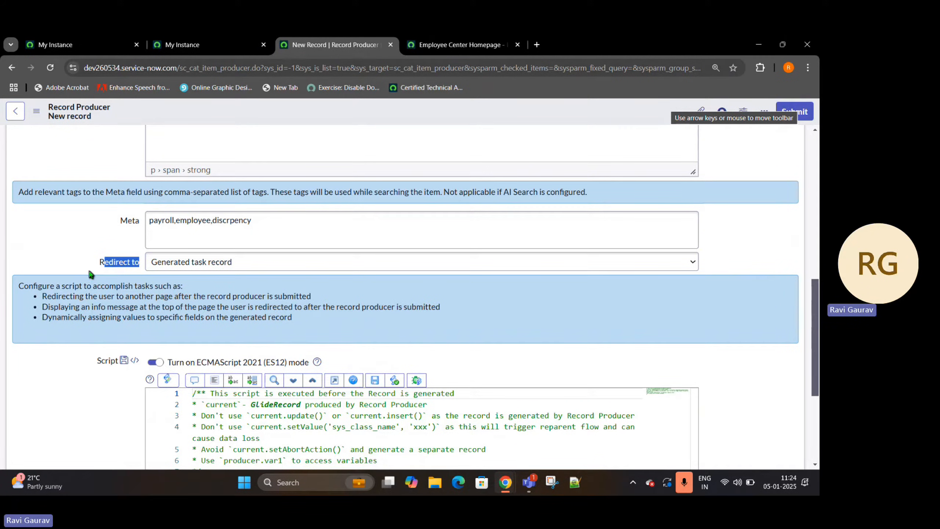
{"action": "left_click", "coordinate": [232, 38]}
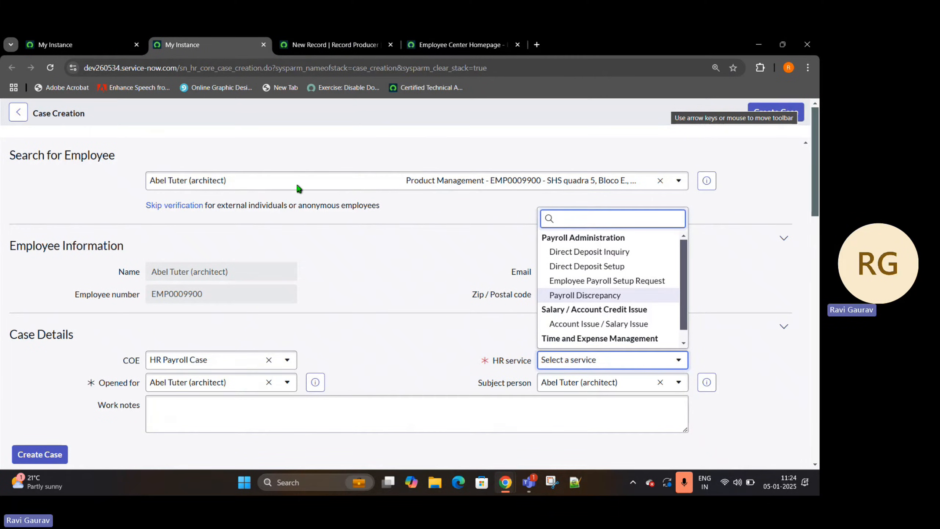
{"action": "left_click", "coordinate": [366, 38]}
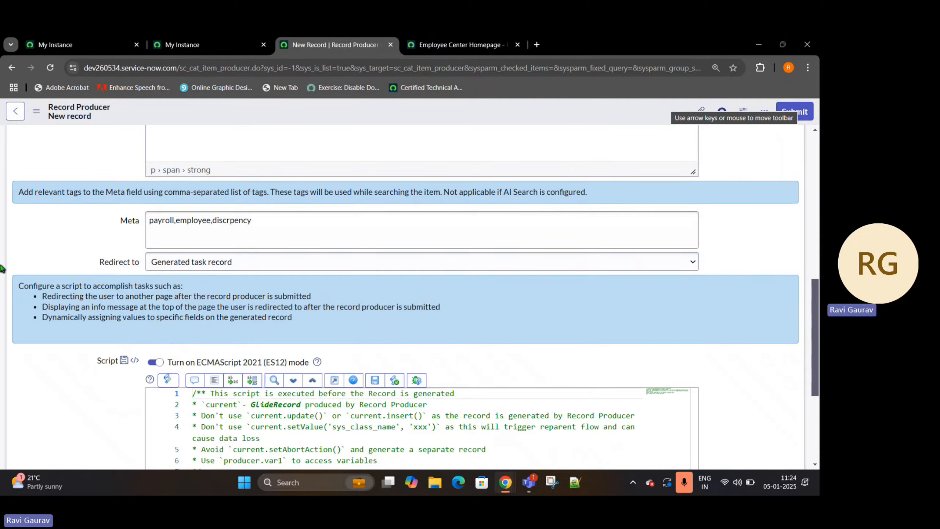
{"action": "scroll", "coordinate": [268, 324], "scroll_direction": "down", "scroll_amount": 4}
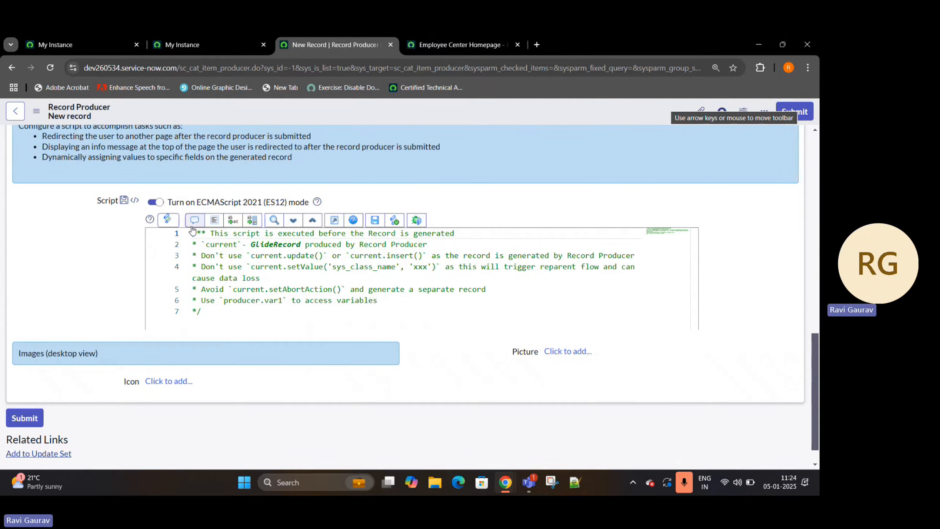
{"action": "left_click_drag", "start_coordinate": [192, 232], "coordinate": [201, 311]}
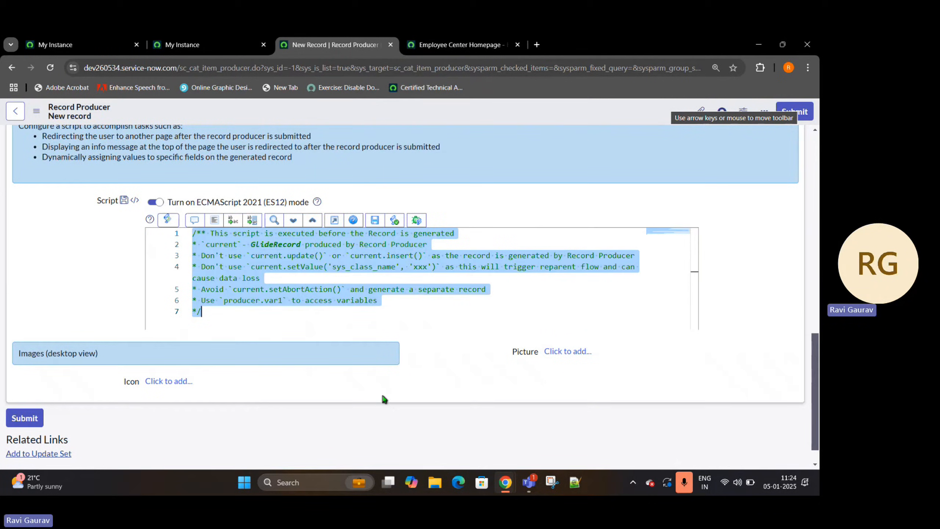
- Add pngtree-mens-salary-increase-coin-arrow-png-image_3914762.jpg from the Desktop folder as the record producer's picture
{"action": "left_click", "coordinate": [566, 351]}
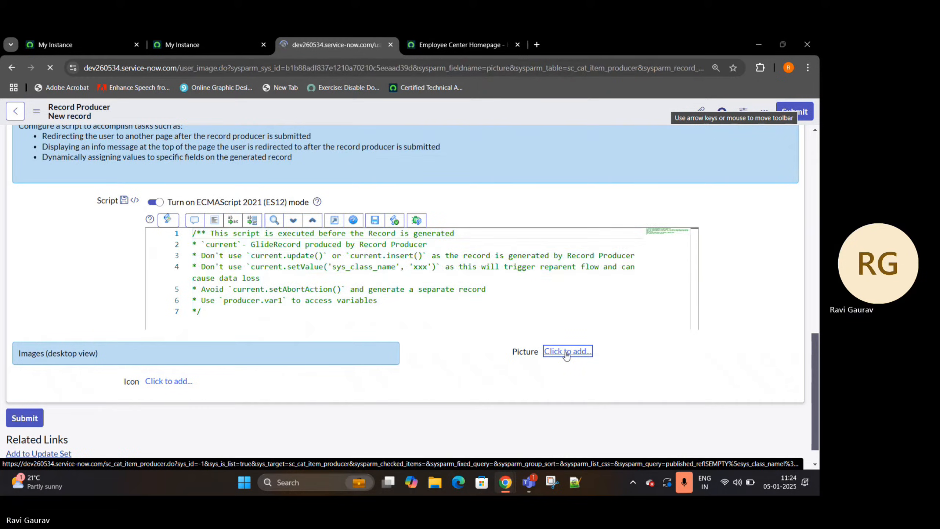
{"action": "left_click", "coordinate": [98, 162]}
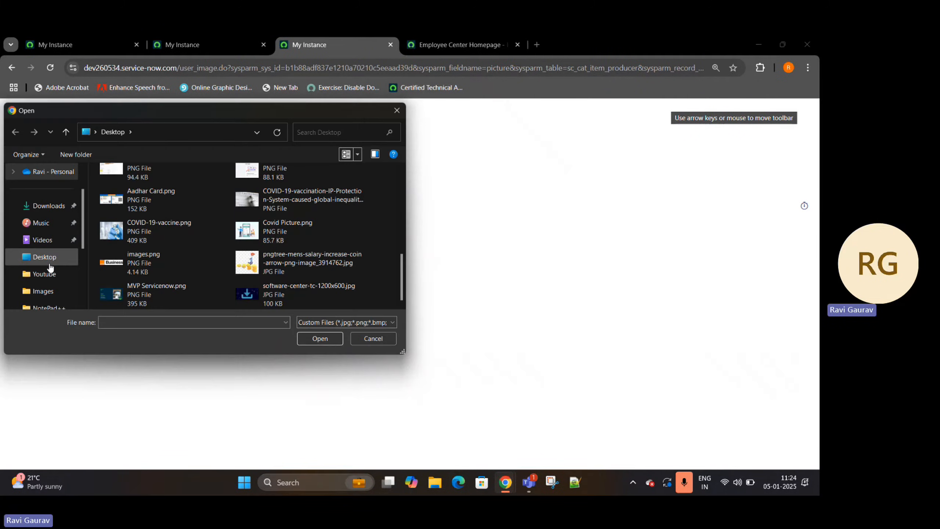
{"action": "scroll", "coordinate": [168, 228], "scroll_direction": "up", "scroll_amount": 5}
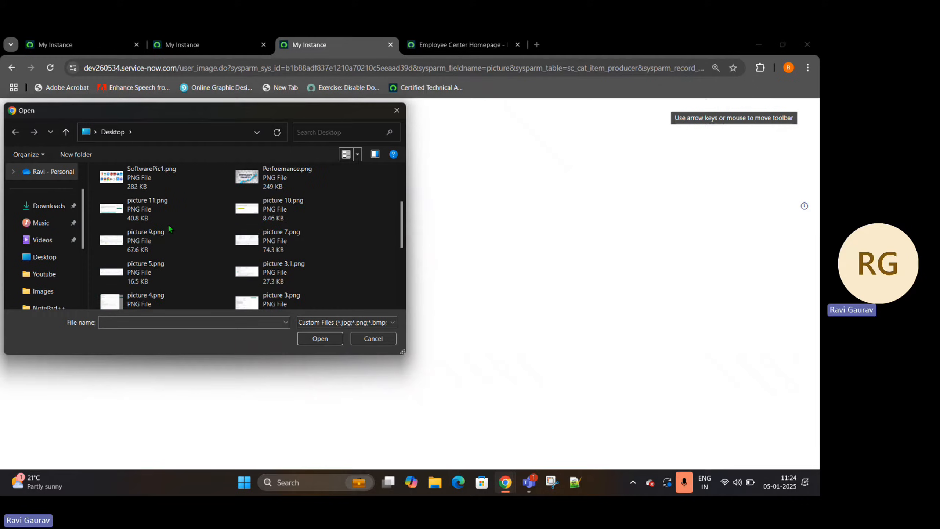
{"action": "scroll", "coordinate": [168, 223], "scroll_direction": "down", "scroll_amount": 10}
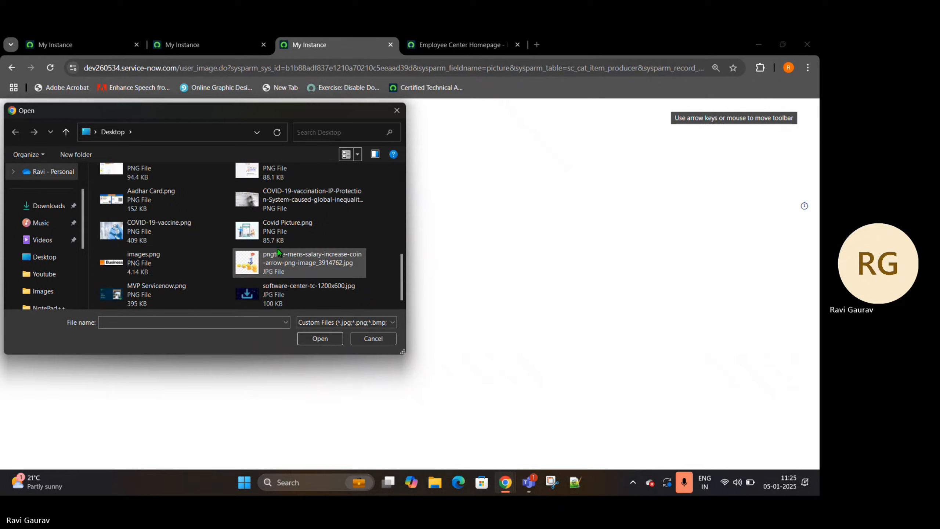
{"action": "left_click", "coordinate": [325, 262]}
{"action": "left_click", "coordinate": [319, 338]}
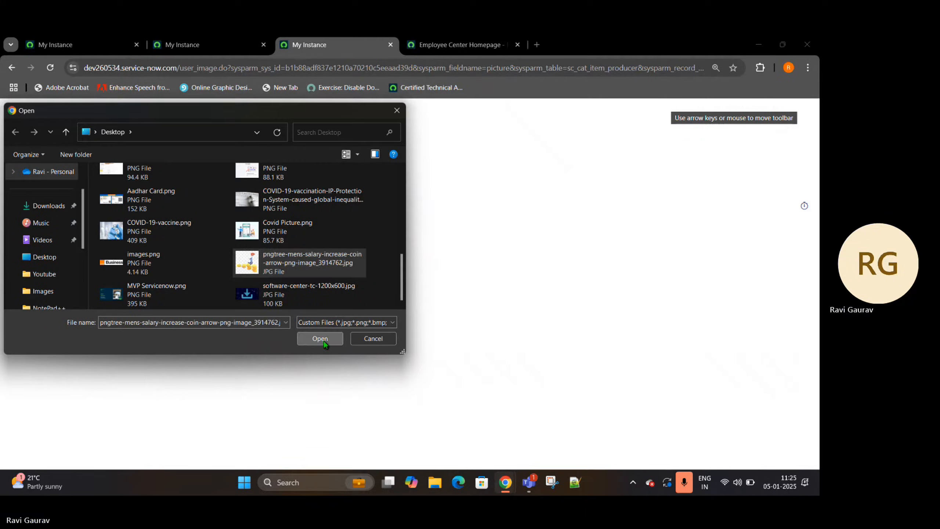
{"action": "left_click", "coordinate": [136, 186]}
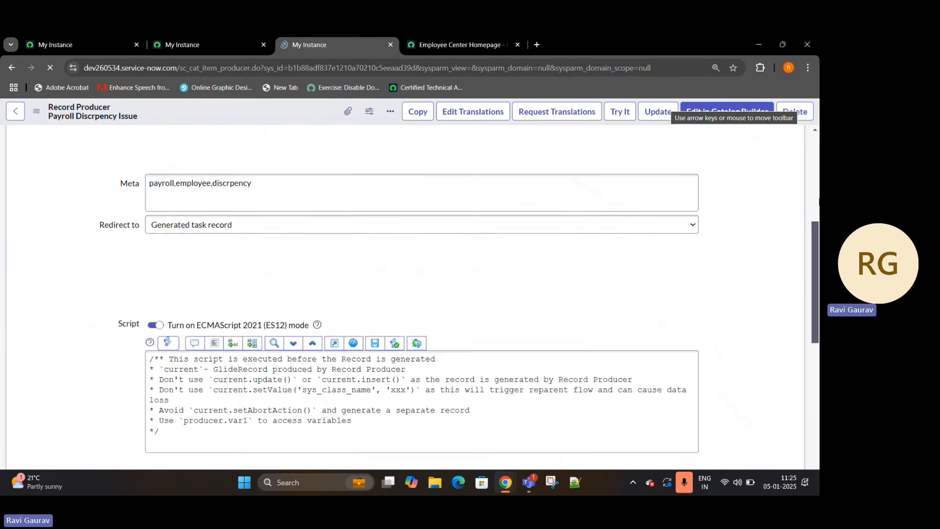
- Review the record producer's picture and Variables list, and preview the form with Try It to check its short description
{"action": "scroll", "coordinate": [667, 214], "scroll_direction": "down", "scroll_amount": 15}
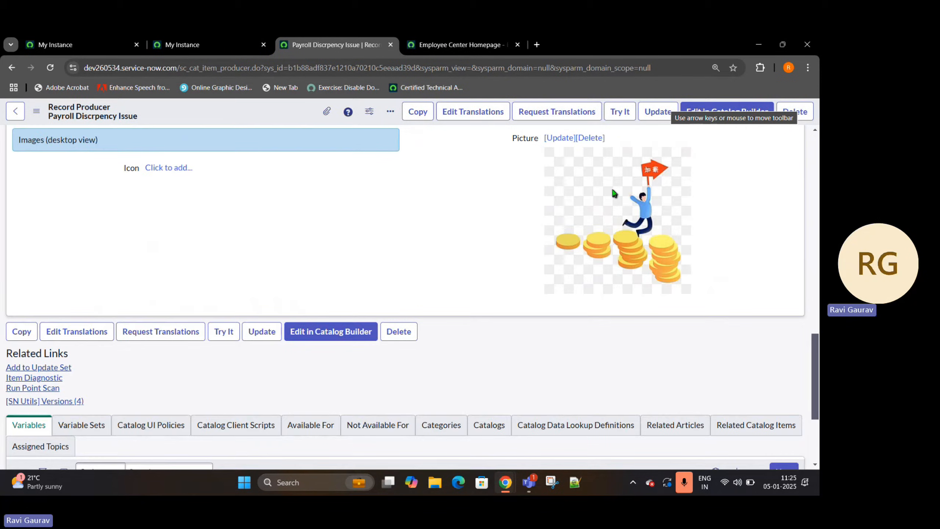
{"action": "scroll", "coordinate": [4, 227], "scroll_direction": "up", "scroll_amount": 4}
{"action": "scroll", "coordinate": [22, 223], "scroll_direction": "down", "scroll_amount": 8}
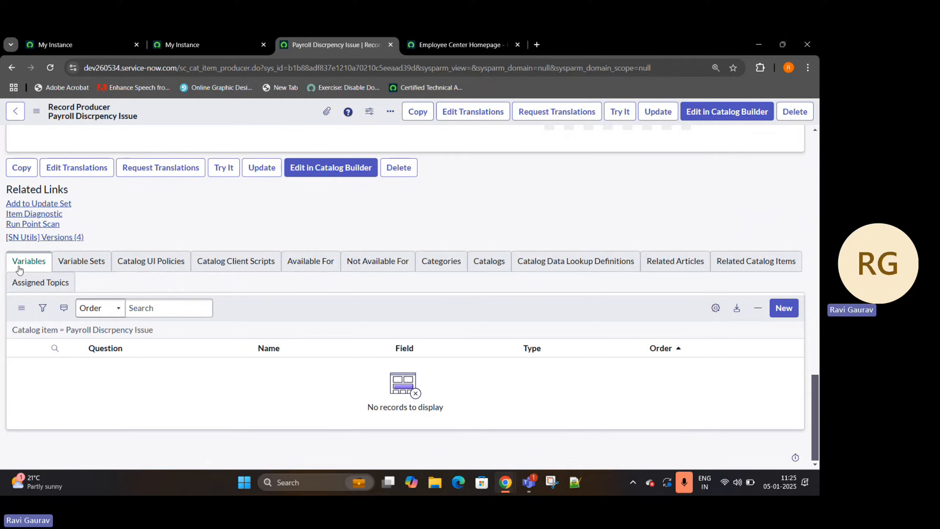
{"action": "scroll", "coordinate": [124, 254], "scroll_direction": "up", "scroll_amount": 5}
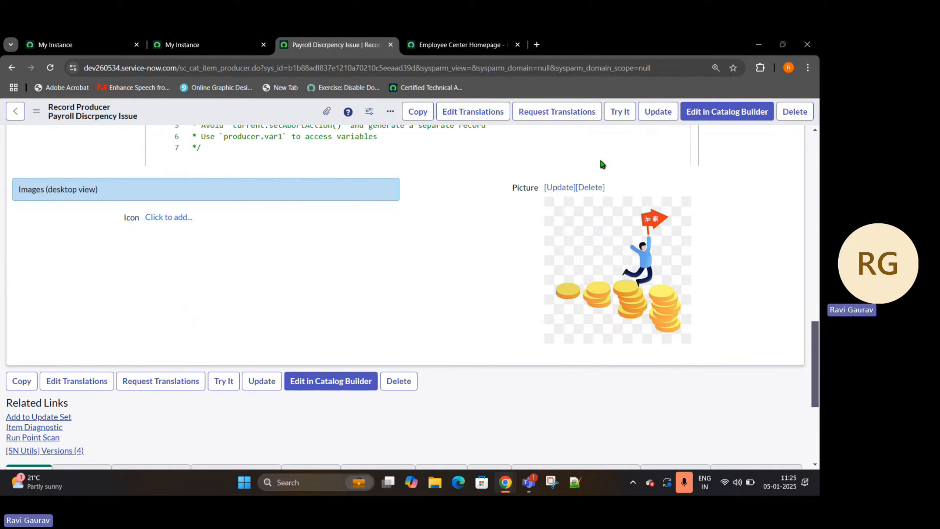
{"action": "left_click", "coordinate": [617, 115]}
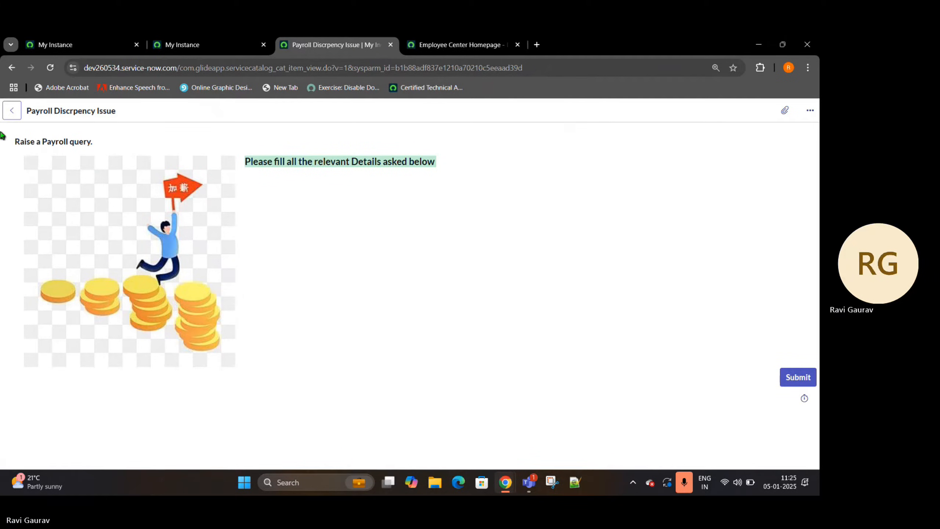
{"action": "left_click_drag", "start_coordinate": [75, 142], "coordinate": [4, 145]}
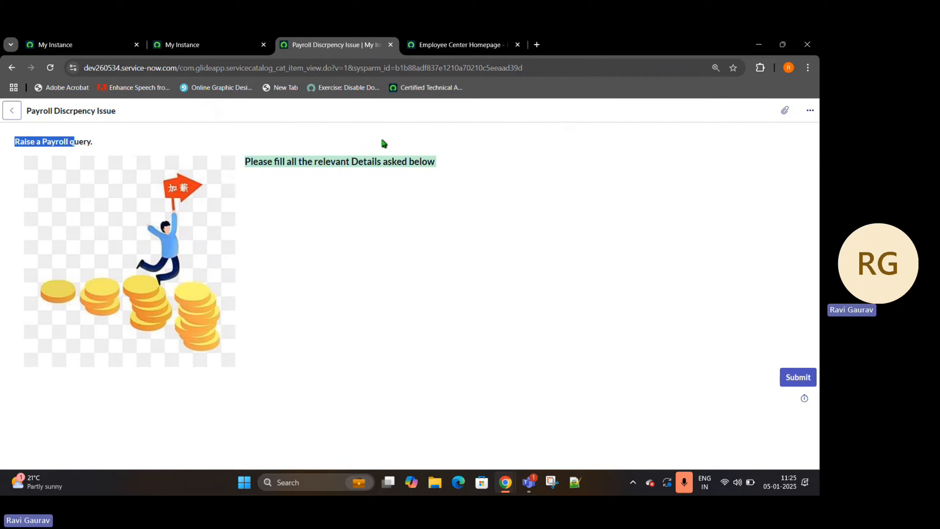
- Open the Service Portal home page by replacing "esc" with "sp" in the Employee Center address
{"action": "left_click", "coordinate": [448, 43]}
{"action": "left_click_drag", "start_coordinate": [190, 68], "coordinate": [178, 70]}
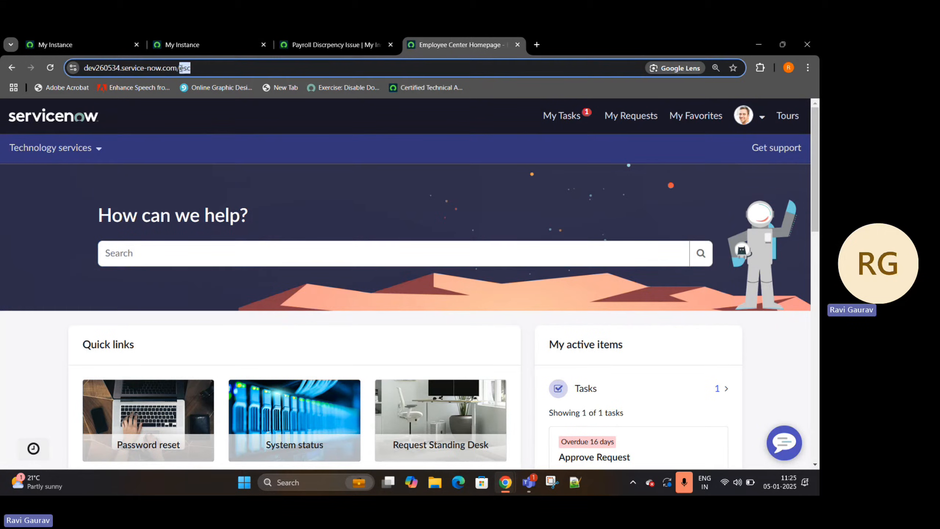
{"action": "type", "text": "sp"}
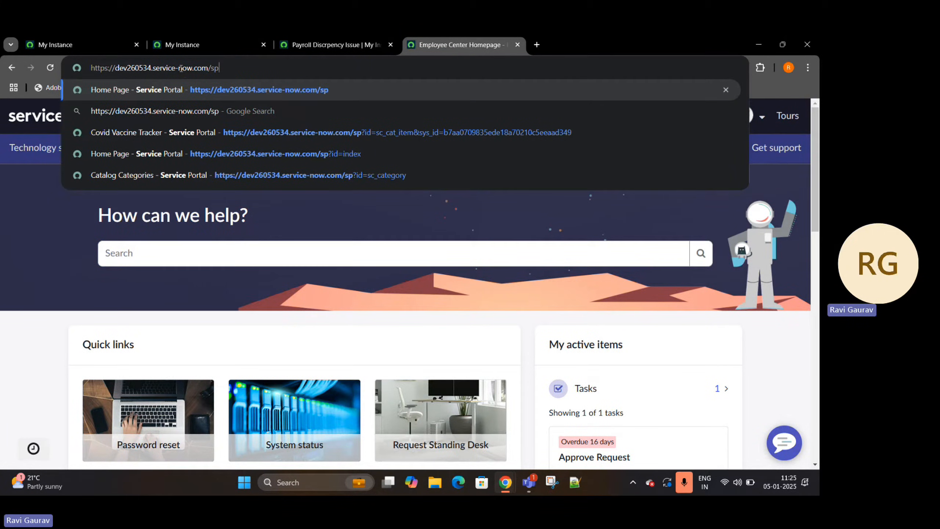
{"action": "left_click", "coordinate": [363, 45]}
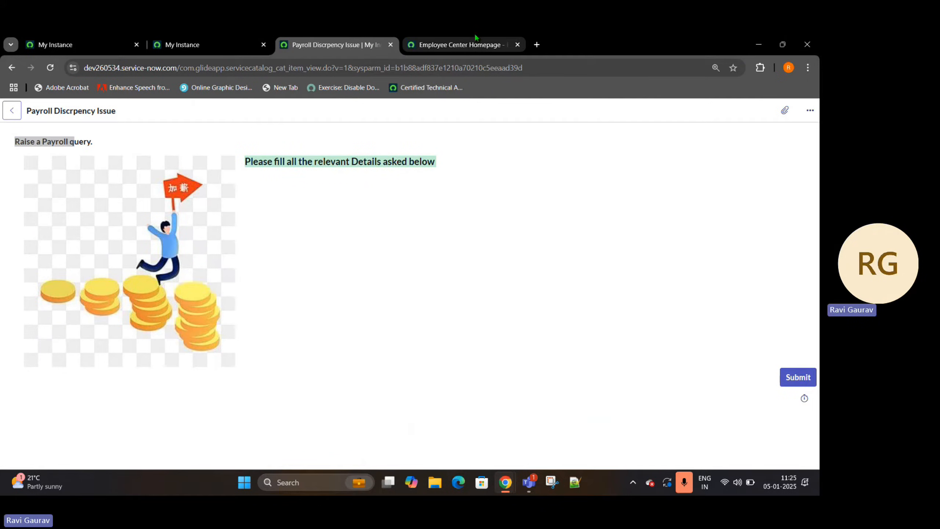
{"action": "left_click", "coordinate": [462, 44]}
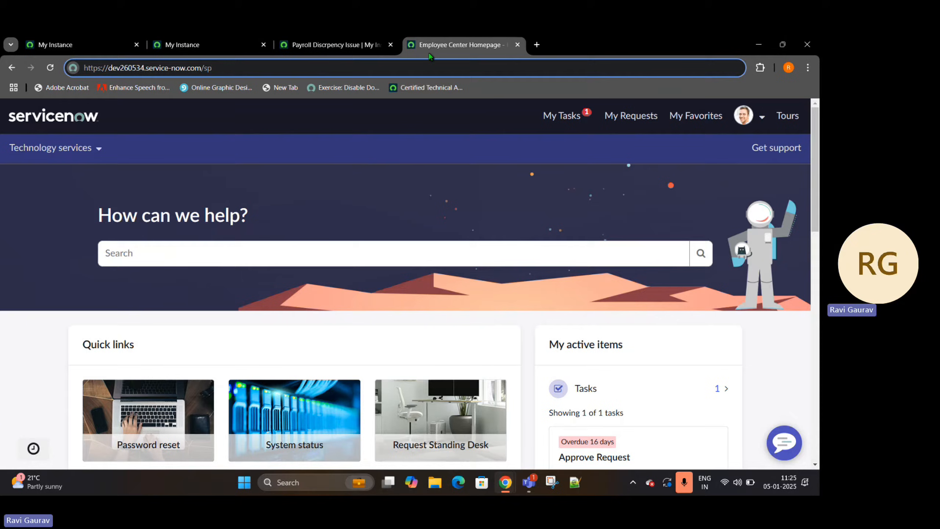
{"action": "key", "text": "Return"}
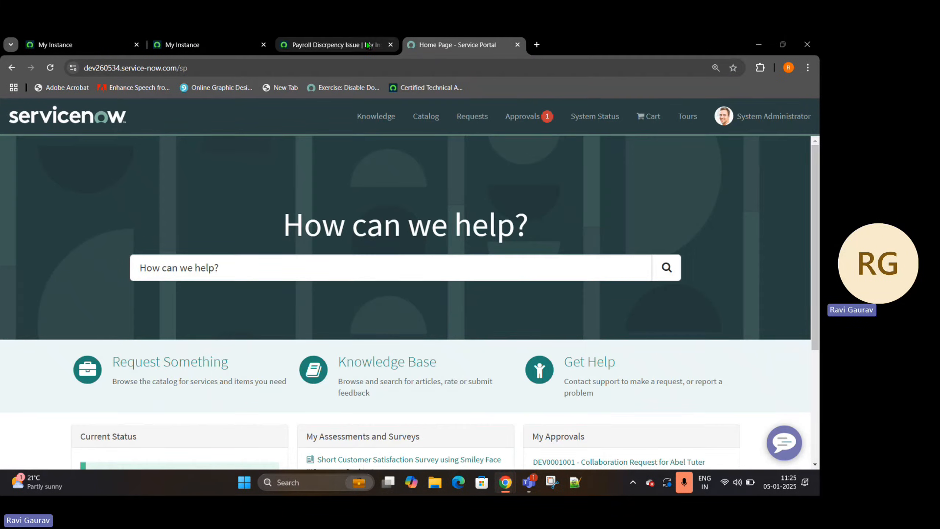
- Return from the preview to the record producer form, and browse the Service Portal's Request Something catalog categories
{"action": "left_click", "coordinate": [333, 44]}
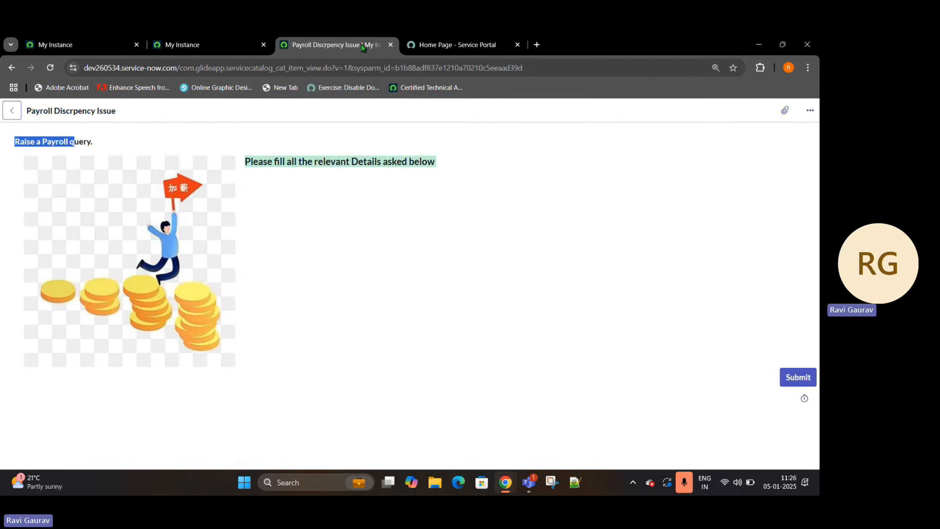
{"action": "left_click", "coordinate": [12, 67]}
{"action": "left_click", "coordinate": [468, 48]}
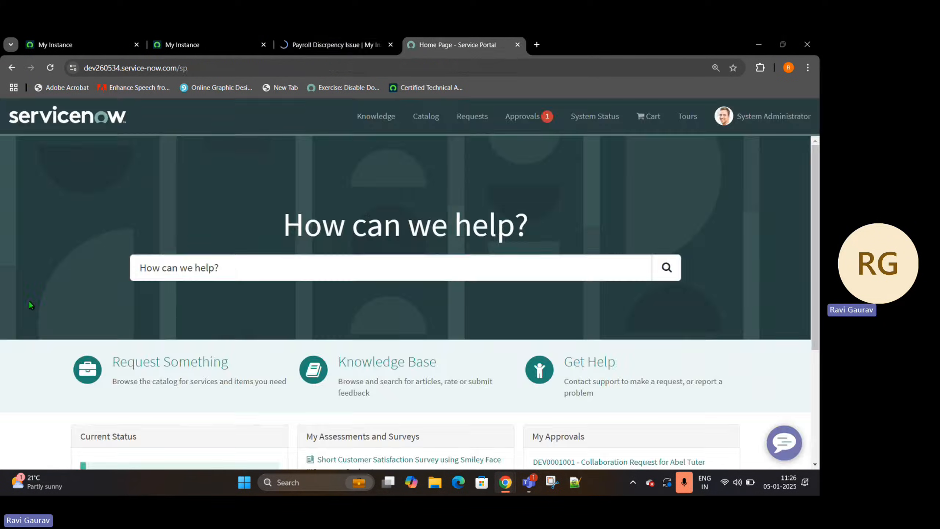
{"action": "left_click", "coordinate": [185, 366]}
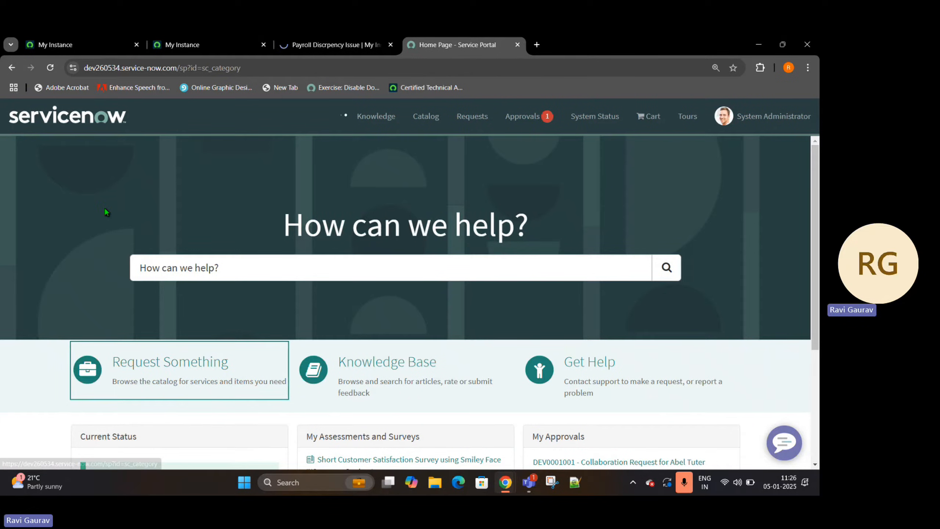
{"action": "scroll", "coordinate": [105, 209], "scroll_direction": "down", "scroll_amount": 3}
{"action": "scroll", "coordinate": [107, 222], "scroll_direction": "down", "scroll_amount": 2}
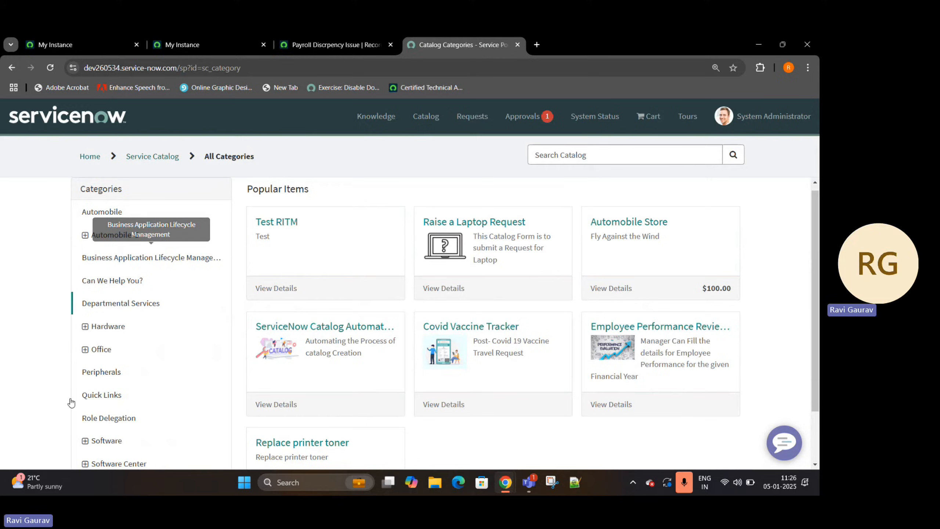
- Add Human Resources Catalog to the Catalogs list in the record producer's accessibility settings
{"action": "left_click", "coordinate": [333, 45]}
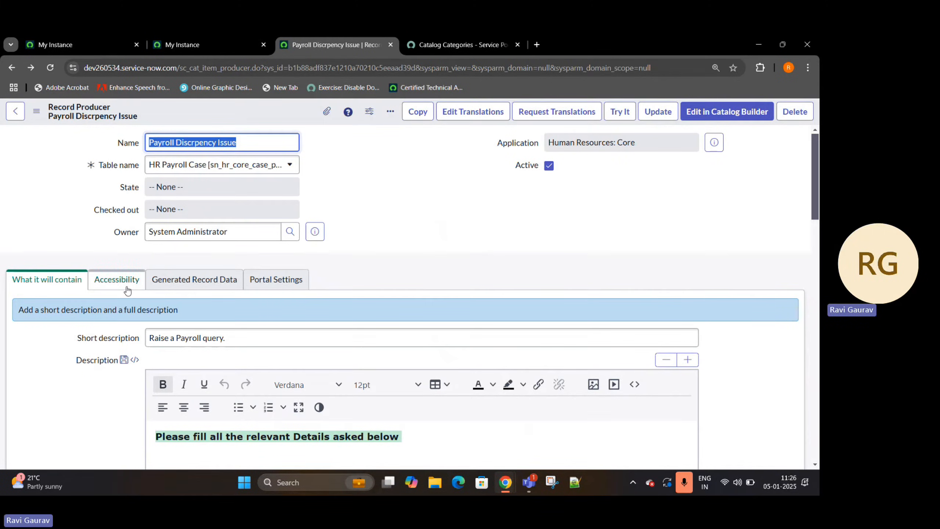
{"action": "scroll", "coordinate": [237, 407], "scroll_direction": "down", "scroll_amount": 6}
{"action": "scroll", "coordinate": [239, 389], "scroll_direction": "up", "scroll_amount": 5}
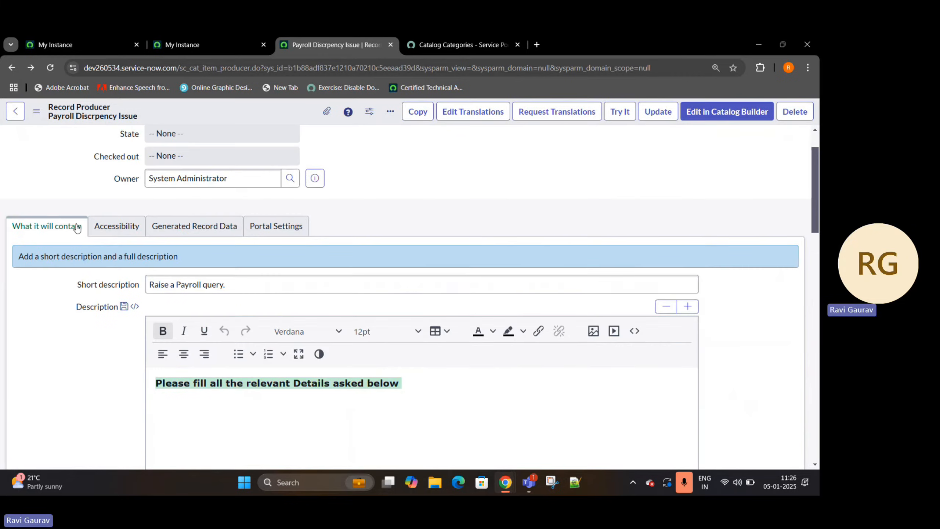
{"action": "left_click", "coordinate": [128, 226]}
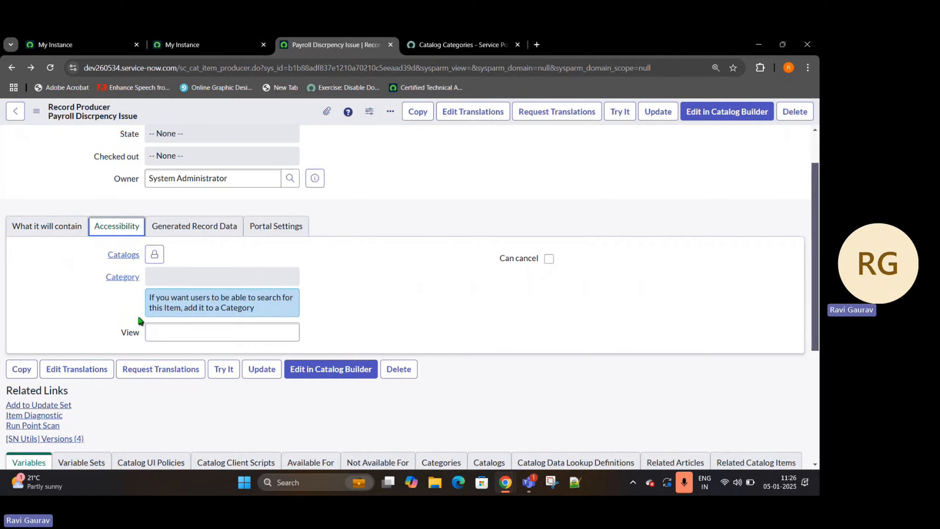
{"action": "left_click", "coordinate": [154, 254]}
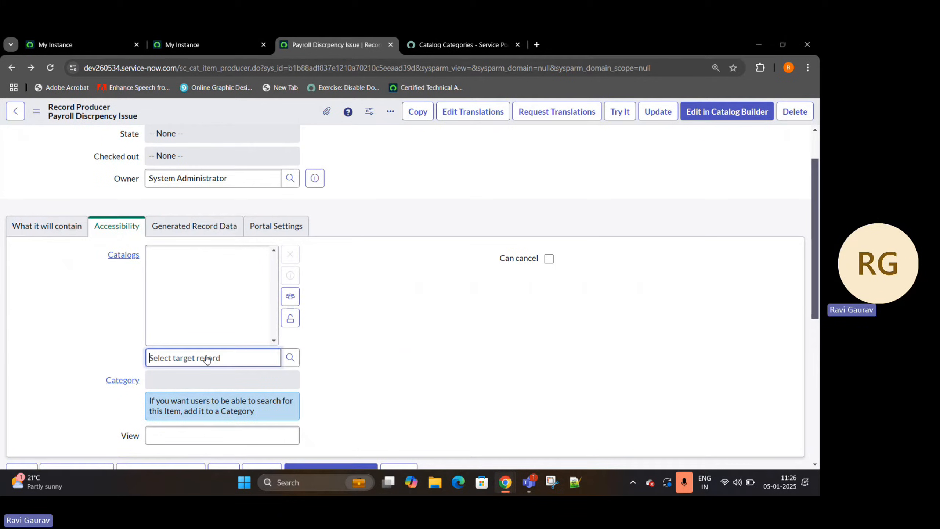
{"action": "type", "text": "huma"}
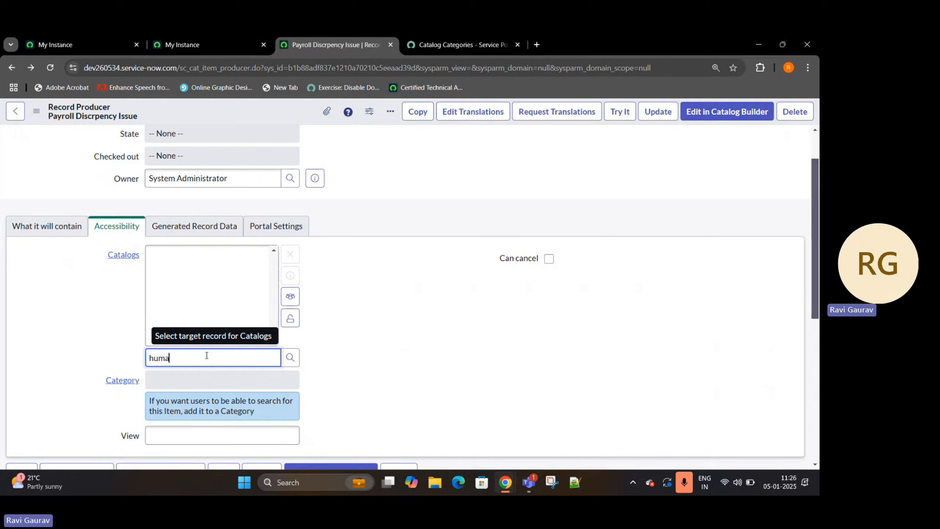
{"action": "left_click", "coordinate": [201, 374]}
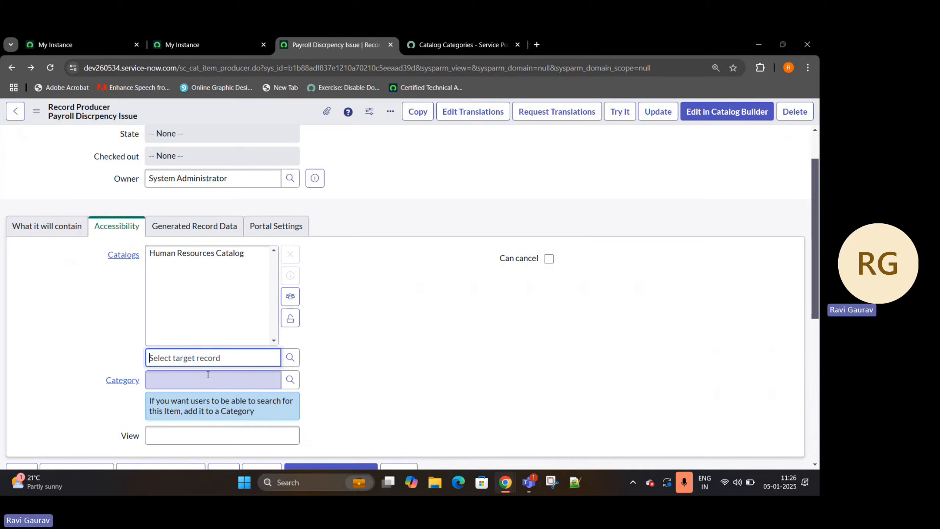
- Set the record producer's category to Payroll from the Human Resources Catalog and save the record
{"action": "left_click", "coordinate": [293, 400]}
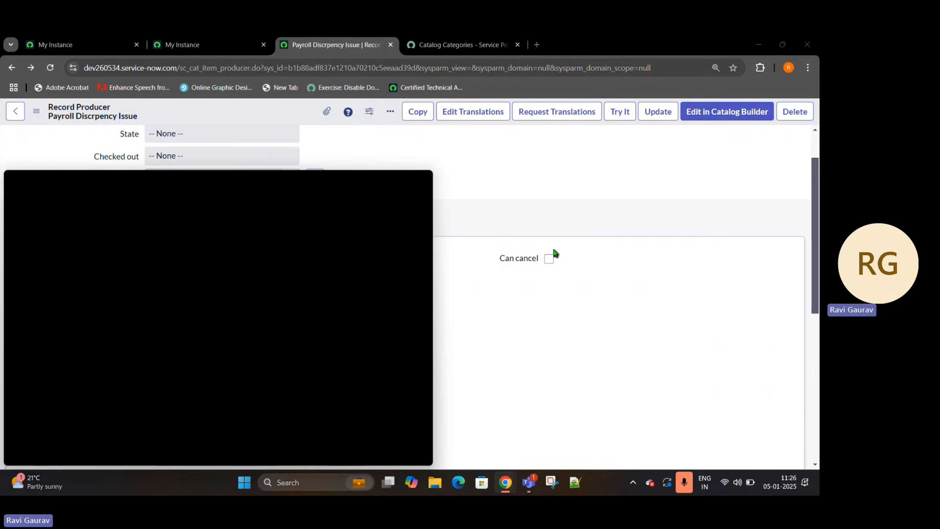
{"action": "left_click_drag", "start_coordinate": [141, 179], "coordinate": [357, 124]}
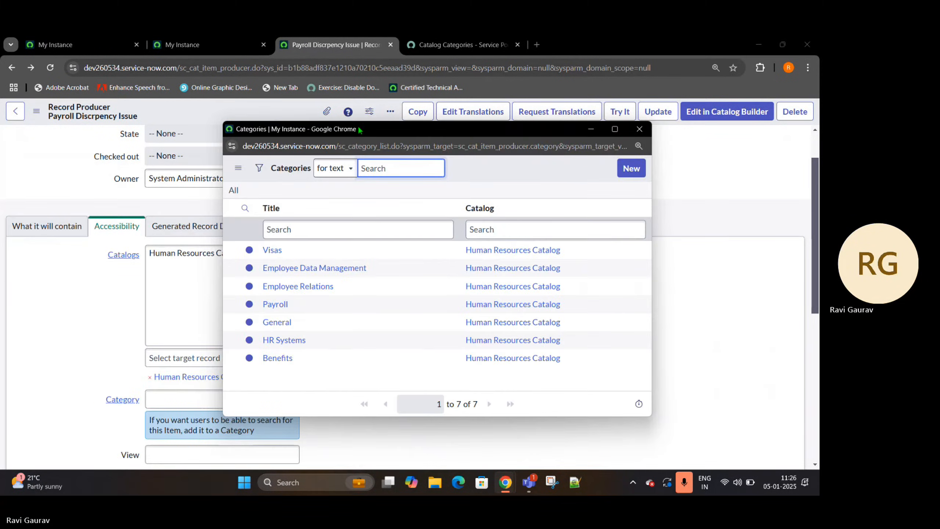
{"action": "left_click", "coordinate": [270, 300]}
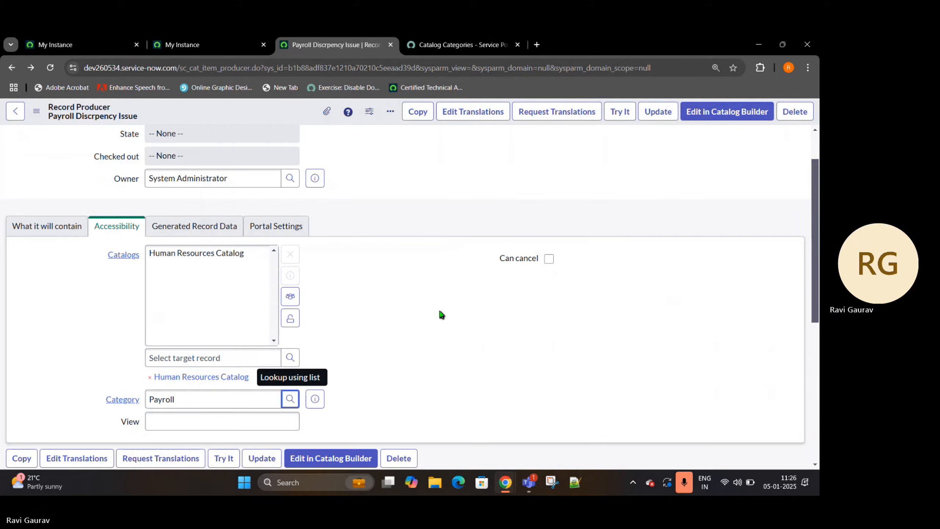
{"action": "scroll", "coordinate": [407, 266], "scroll_direction": "down", "scroll_amount": 3}
{"action": "scroll", "coordinate": [402, 262], "scroll_direction": "up", "scroll_amount": 5}
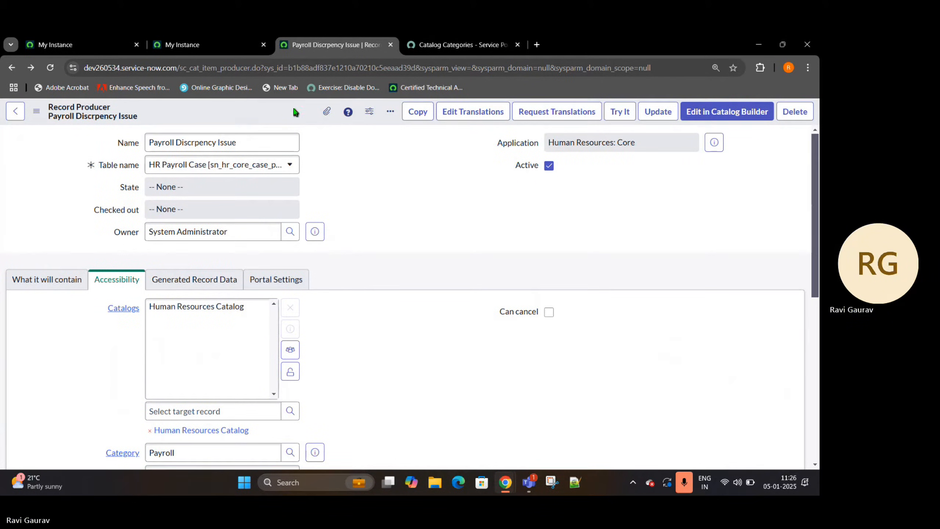
{"action": "right_click", "coordinate": [274, 112]}
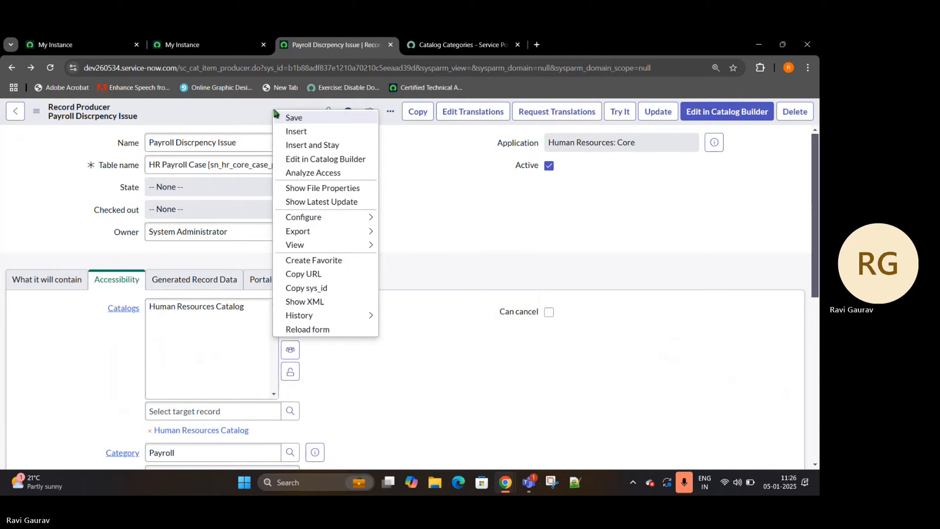
{"action": "left_click", "coordinate": [297, 117]}
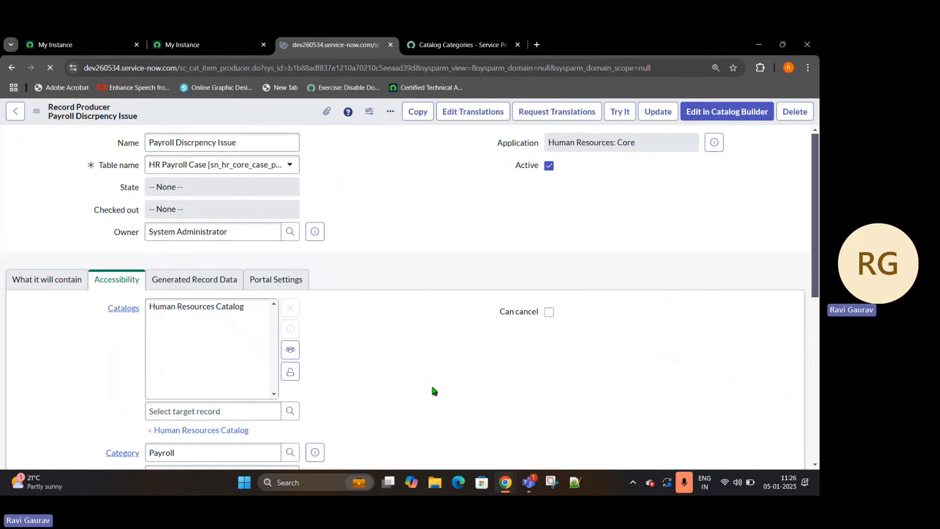
- Review the saved catalog and category, and refresh the Service Portal's catalog page to examine its category list
{"action": "scroll", "coordinate": [32, 230], "scroll_direction": "down", "scroll_amount": 4}
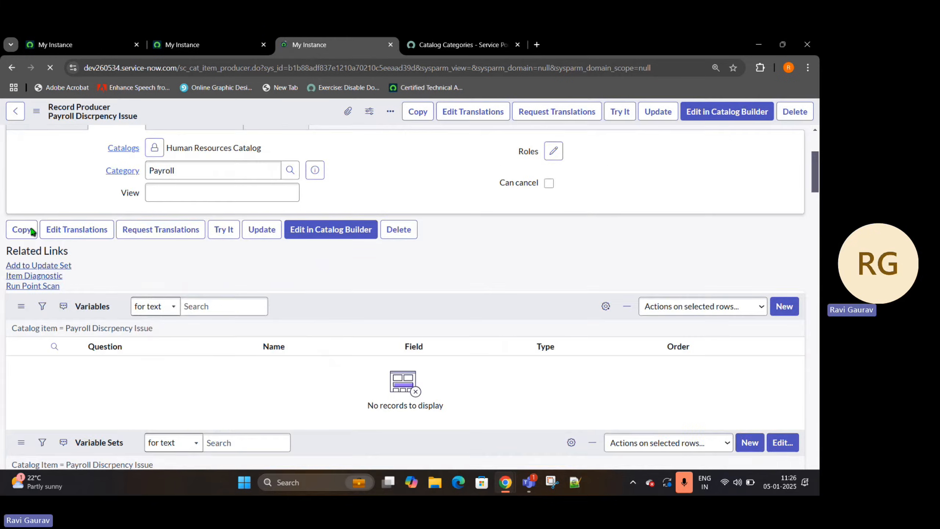
{"action": "scroll", "coordinate": [103, 203], "scroll_direction": "down", "scroll_amount": 2}
{"action": "scroll", "coordinate": [104, 202], "scroll_direction": "up", "scroll_amount": 2}
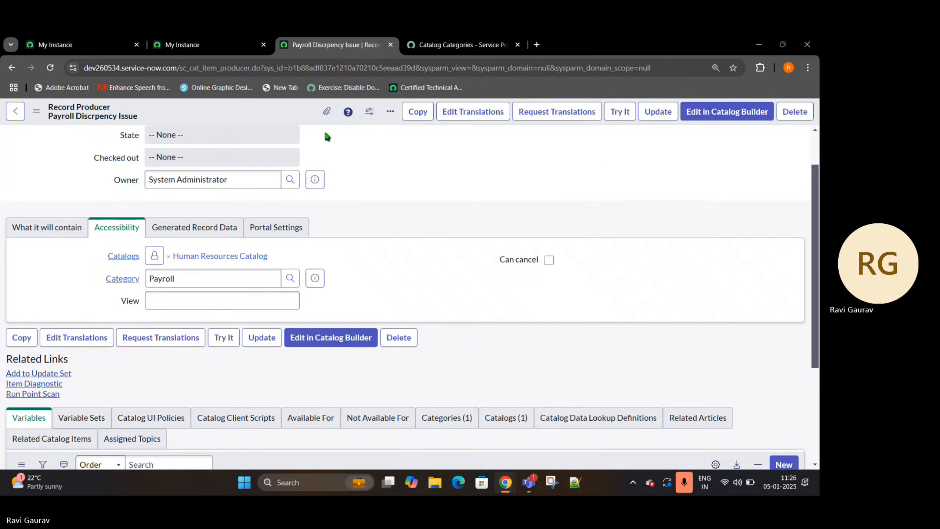
{"action": "left_click", "coordinate": [451, 48]}
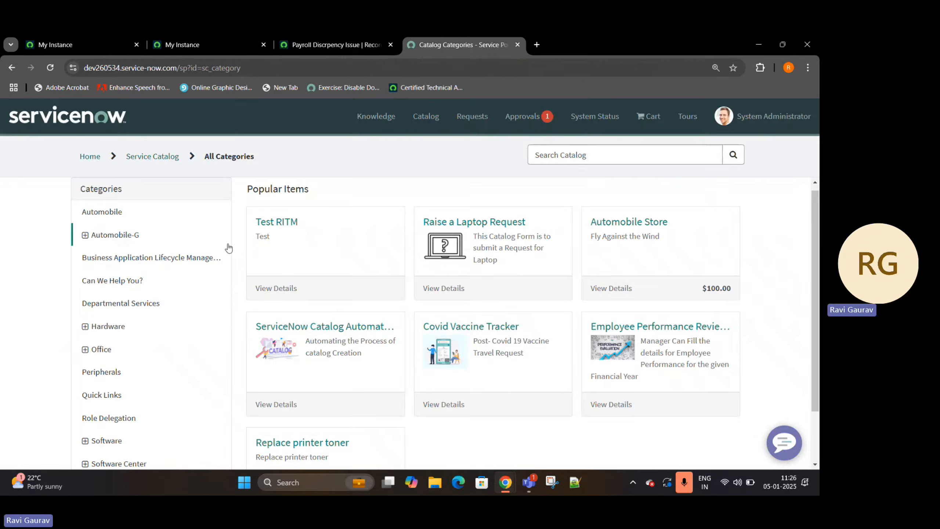
{"action": "left_click", "coordinate": [50, 68]}
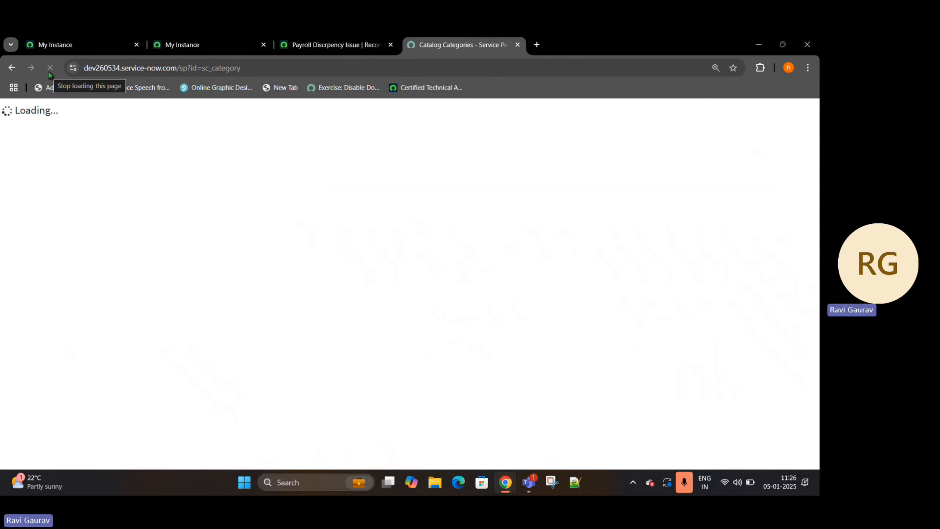
{"action": "scroll", "coordinate": [141, 292], "scroll_direction": "down", "scroll_amount": 2}
{"action": "scroll", "coordinate": [172, 381], "scroll_direction": "up", "scroll_amount": 2}
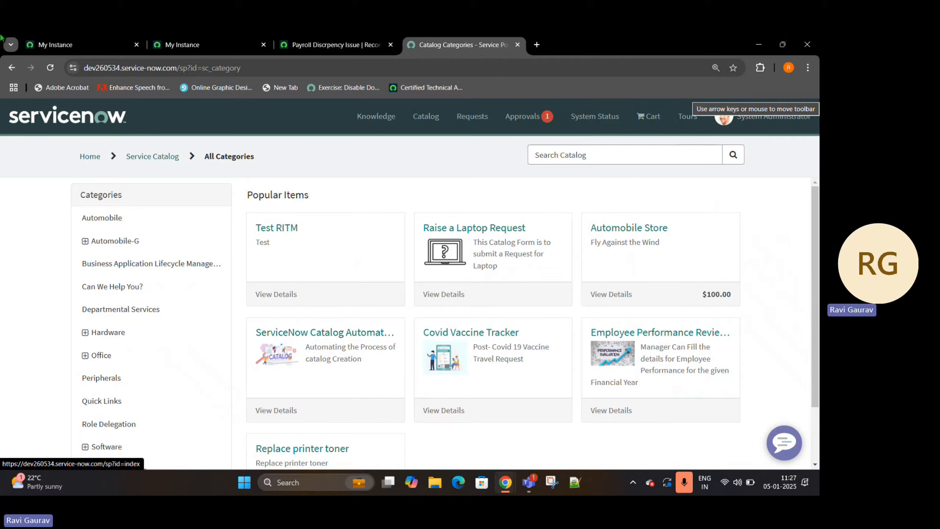
- Filter the instance's application navigator for "Service portal" and open Service Portal Home
{"action": "left_click", "coordinate": [98, 48]}
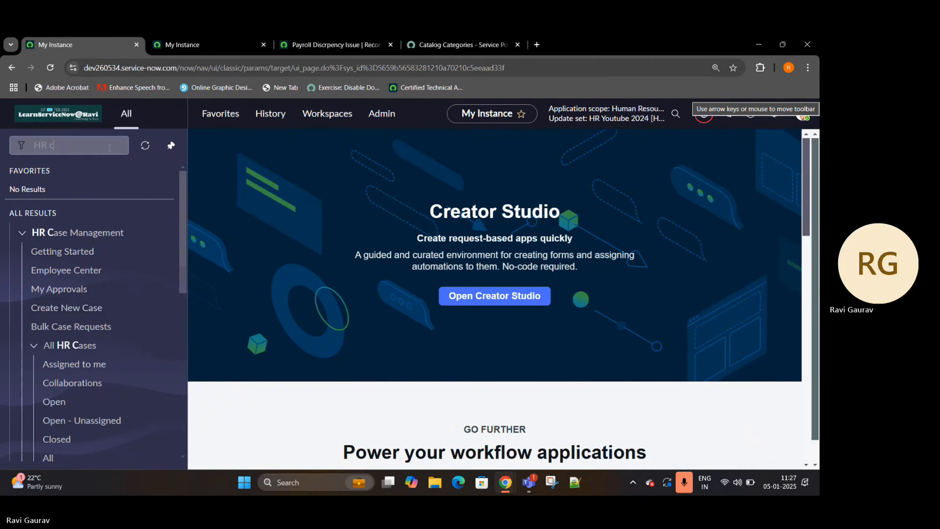
{"action": "type", "text": "Serv"}
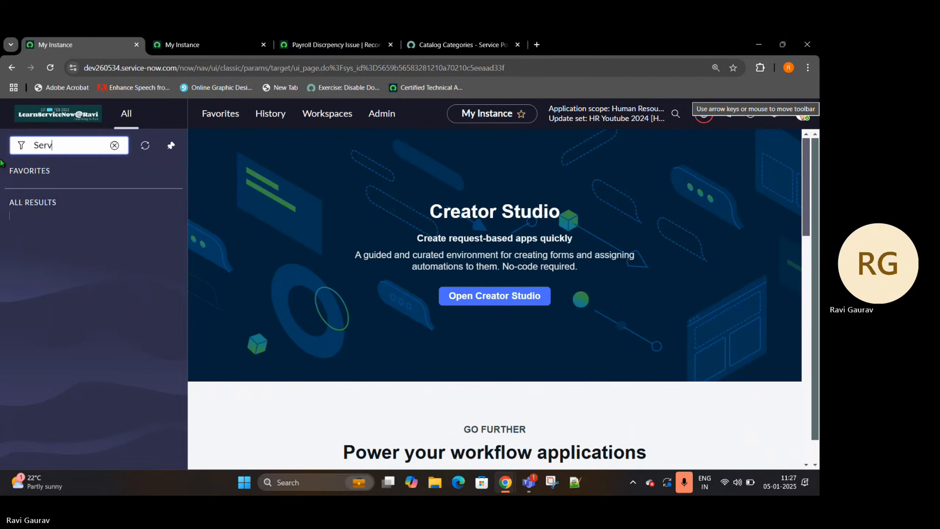
{"action": "type", "text": "ice porta"}
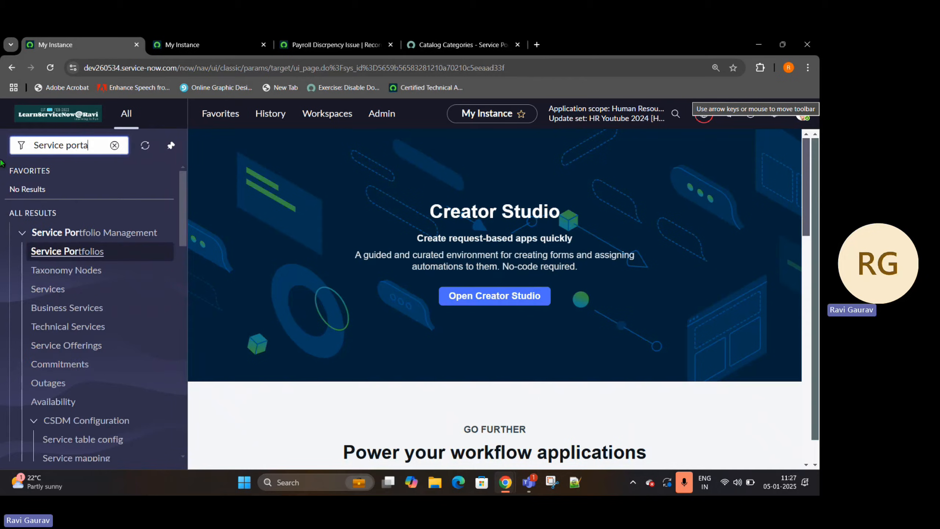
{"action": "type", "text": "l"}
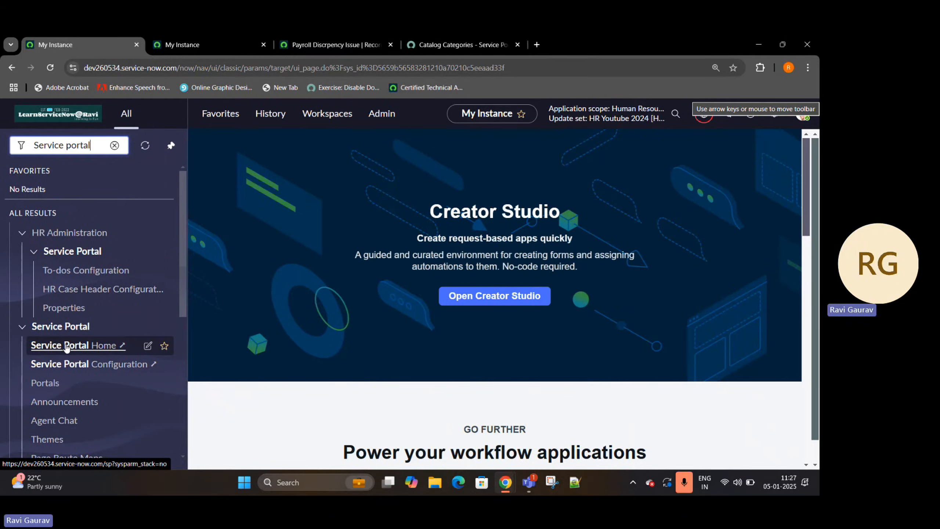
{"action": "left_click", "coordinate": [66, 346]}
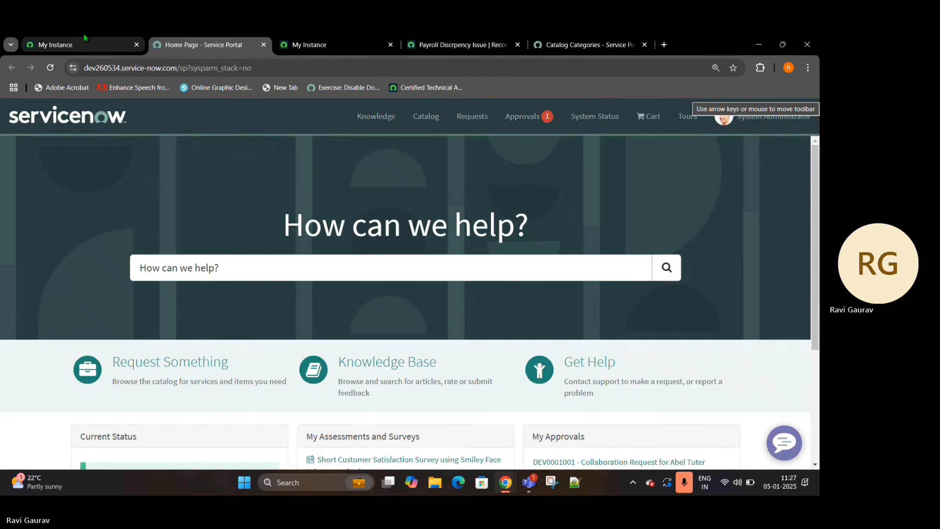
- Open the Portals list in a separate tab and close the Service Portal home page tab
{"action": "left_click", "coordinate": [84, 42]}
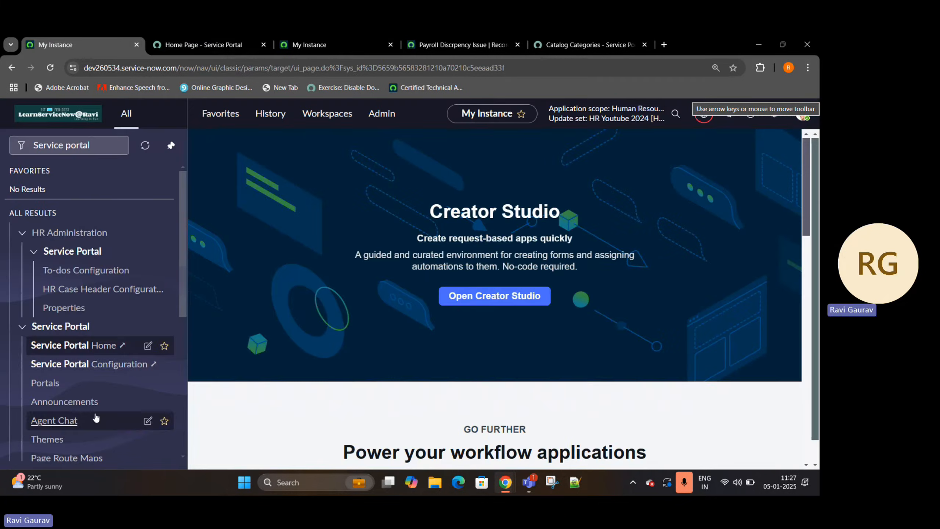
{"action": "middle_click", "coordinate": [65, 382]}
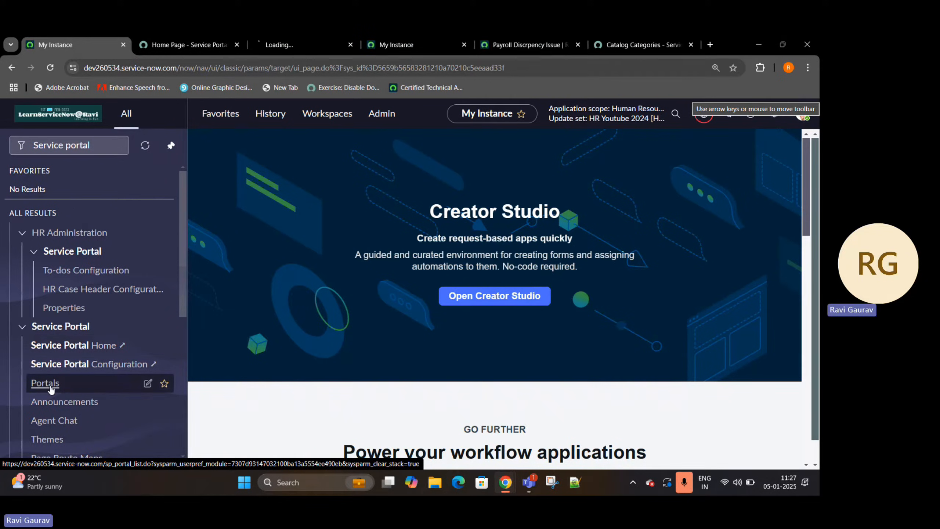
{"action": "left_click", "coordinate": [321, 41]}
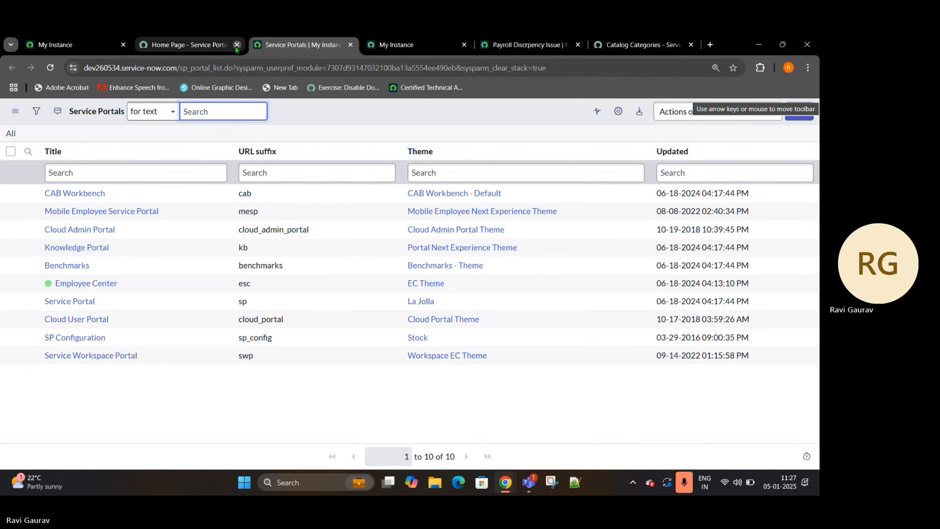
{"action": "left_click", "coordinate": [237, 45]}
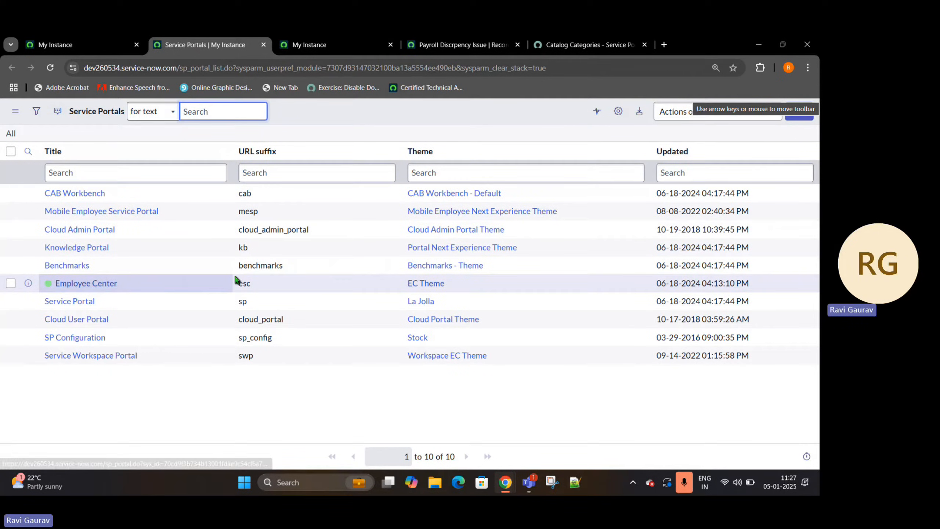
- Open the Employee Center portal record and show its Taxonomy related list
{"action": "left_click_drag", "start_coordinate": [487, 282], "coordinate": [54, 287]}
{"action": "left_click", "coordinate": [89, 290]}
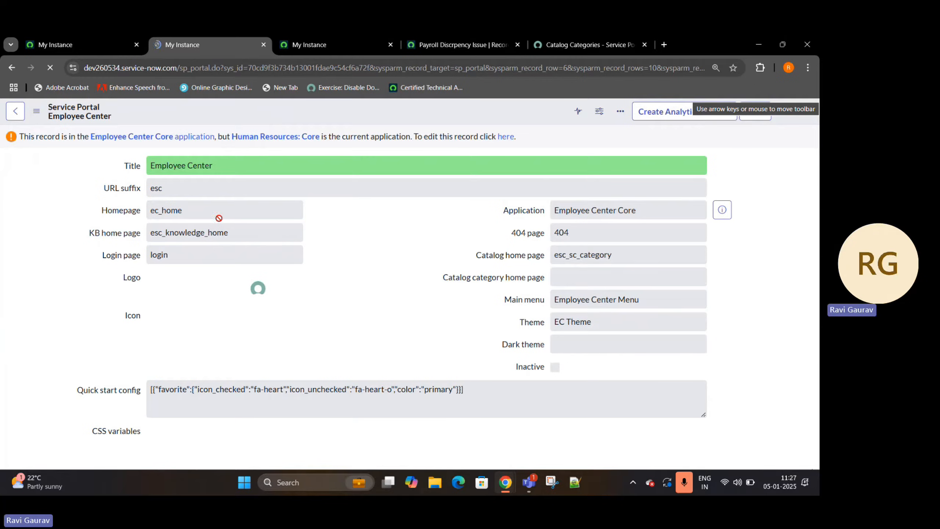
{"action": "scroll", "coordinate": [218, 218], "scroll_direction": "down", "scroll_amount": 10}
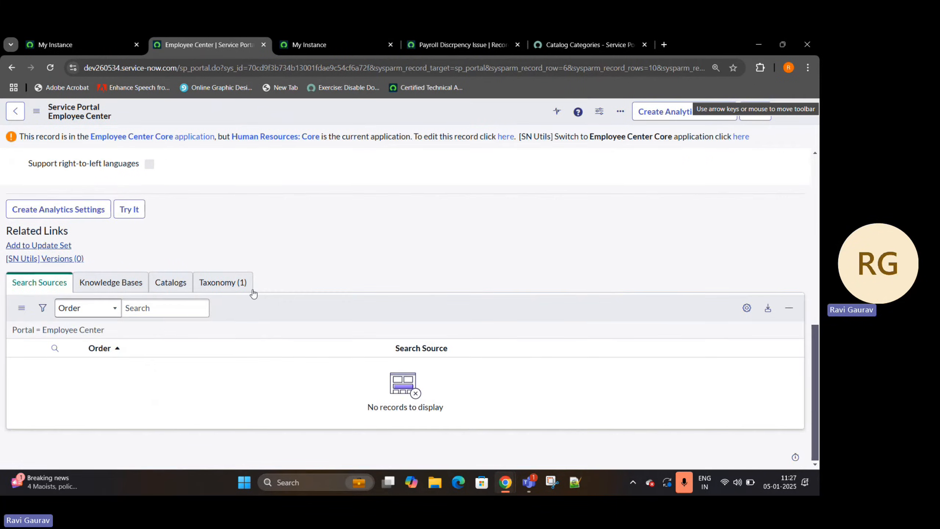
{"action": "left_click", "coordinate": [241, 289]}
{"action": "left_click_drag", "start_coordinate": [109, 393], "coordinate": [43, 399]}
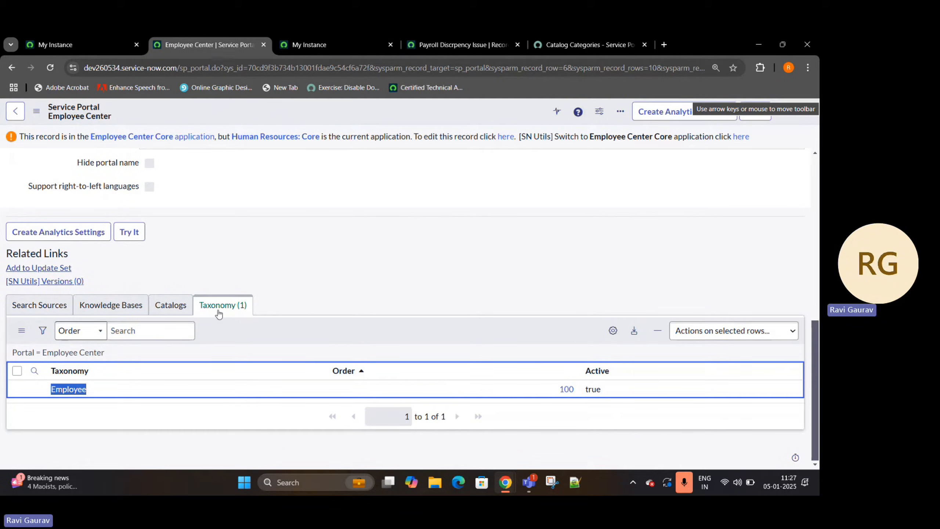
- Open the Employee taxonomy in a separate tab and examine its child topics
{"action": "middle_click", "coordinate": [64, 390]}
{"action": "left_click", "coordinate": [303, 42]}
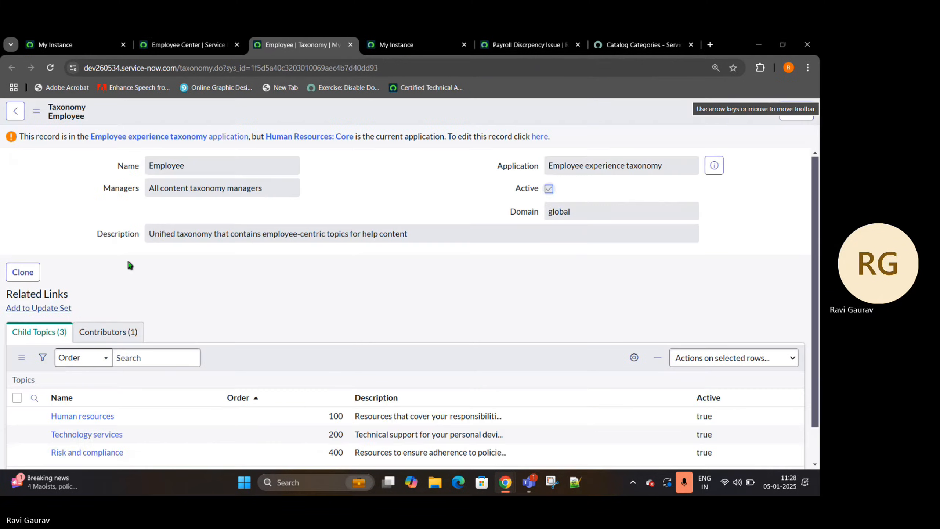
{"action": "scroll", "coordinate": [130, 304], "scroll_direction": "down", "scroll_amount": 3}
{"action": "left_click_drag", "start_coordinate": [154, 354], "coordinate": [38, 359]}
{"action": "left_click", "coordinate": [181, 371]}
{"action": "left_click_drag", "start_coordinate": [182, 373], "coordinate": [70, 385]}
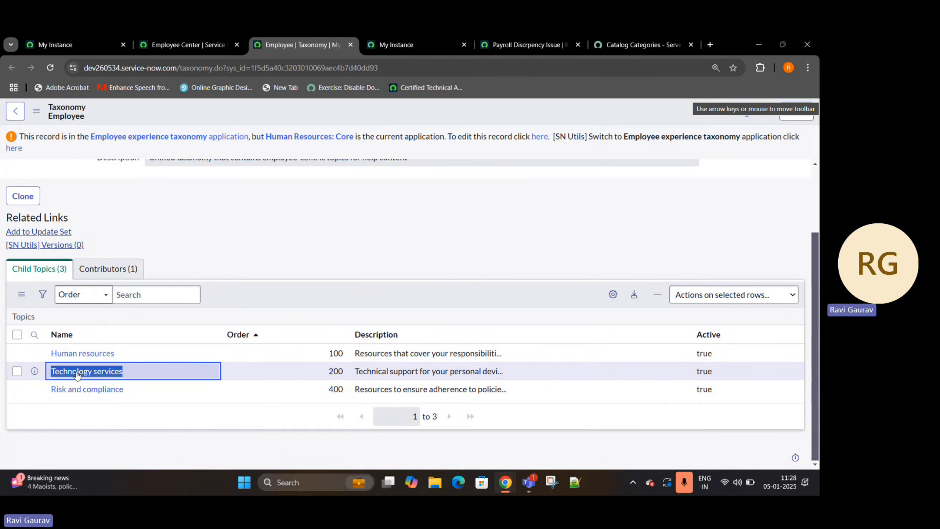
- Switch to the Service Portal catalog tab and load the Employee Center portal using the URL suffix esc
{"action": "left_click", "coordinate": [430, 42]}
{"action": "left_click", "coordinate": [481, 42]}
{"action": "left_click", "coordinate": [652, 35]}
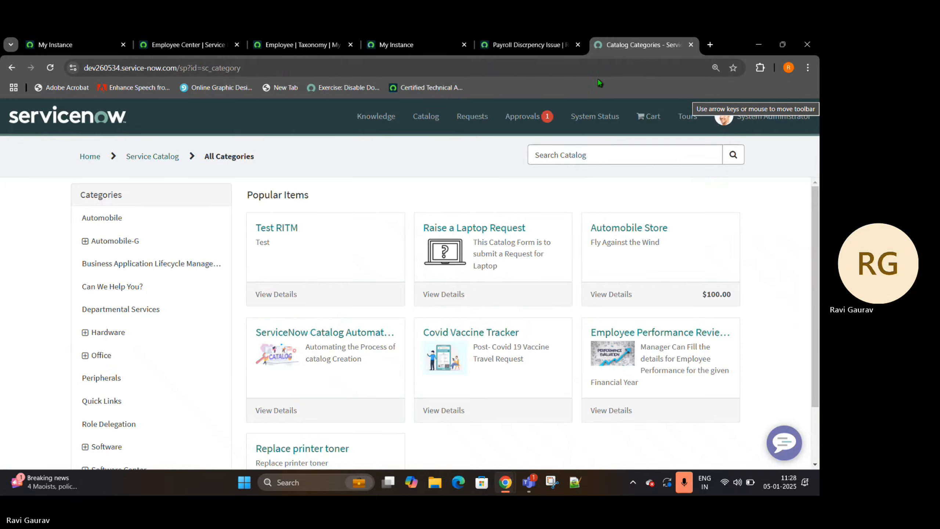
{"action": "left_click_drag", "start_coordinate": [241, 68], "coordinate": [178, 79]}
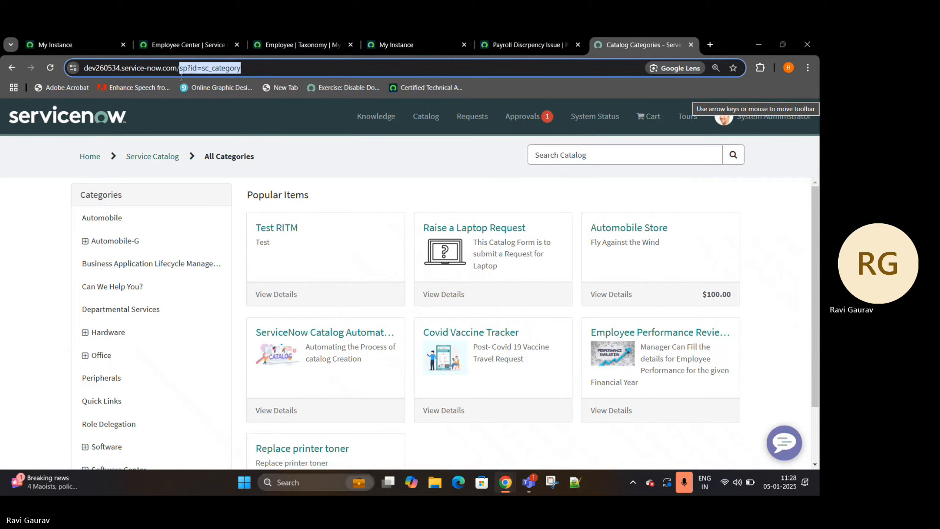
{"action": "type", "text": "e"}
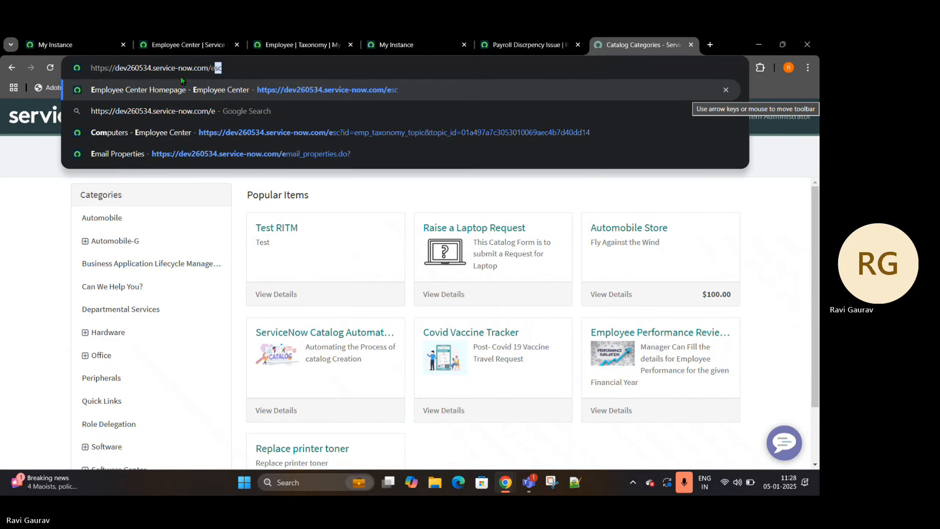
{"action": "key", "text": "Return"}
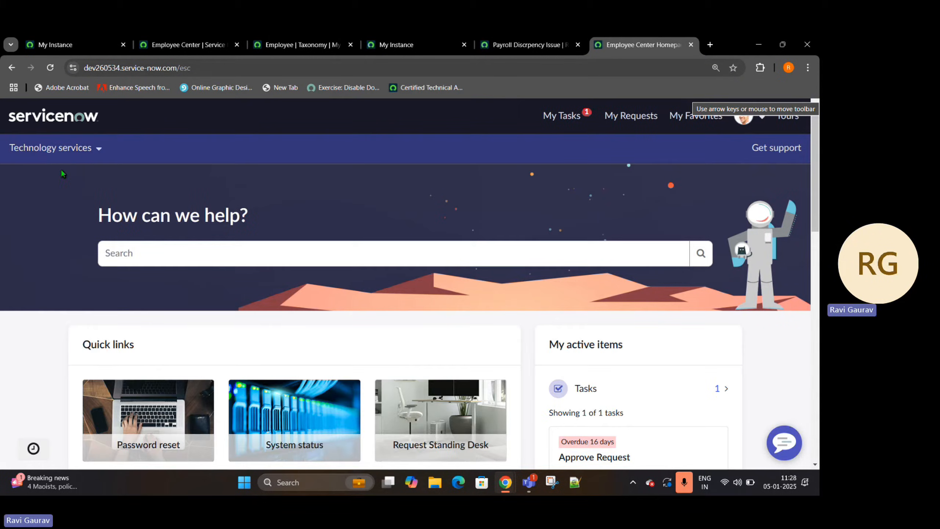
- Return to the Employee taxonomy, open its Human resources topic in a separate tab, and look over the topic record
{"action": "left_click", "coordinate": [308, 44]}
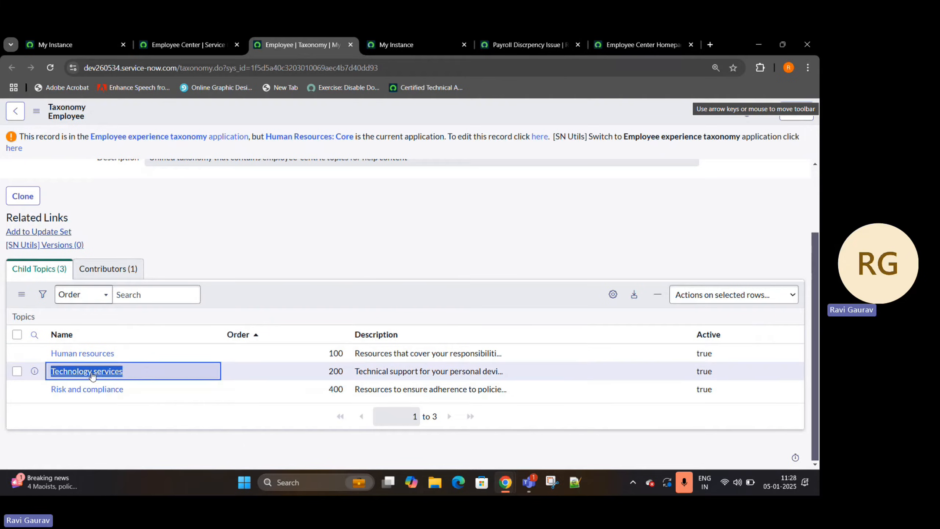
{"action": "left_click", "coordinate": [84, 357], "text": "ctrl"}
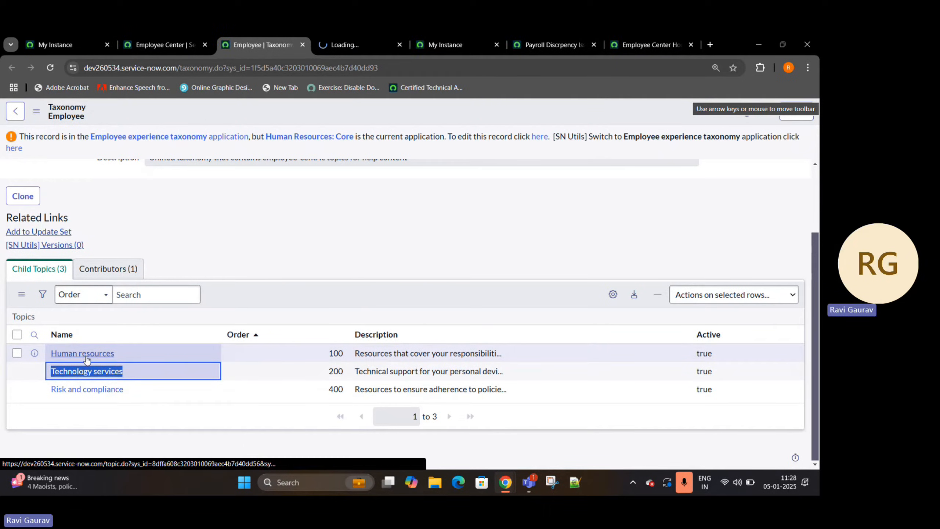
{"action": "left_click", "coordinate": [343, 42]}
{"action": "scroll", "coordinate": [244, 308], "scroll_direction": "down", "scroll_amount": 3}
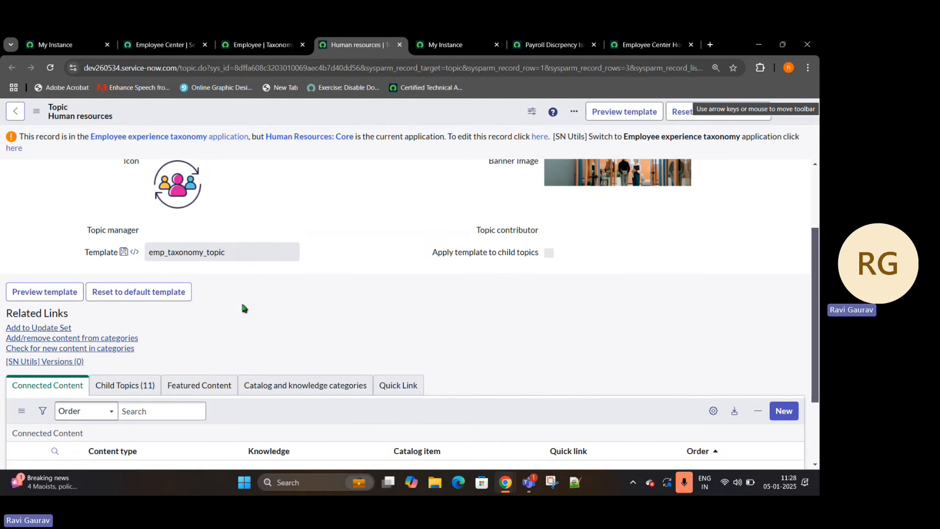
{"action": "scroll", "coordinate": [244, 306], "scroll_direction": "down", "scroll_amount": 1}
{"action": "scroll", "coordinate": [163, 310], "scroll_direction": "up", "scroll_amount": 3}
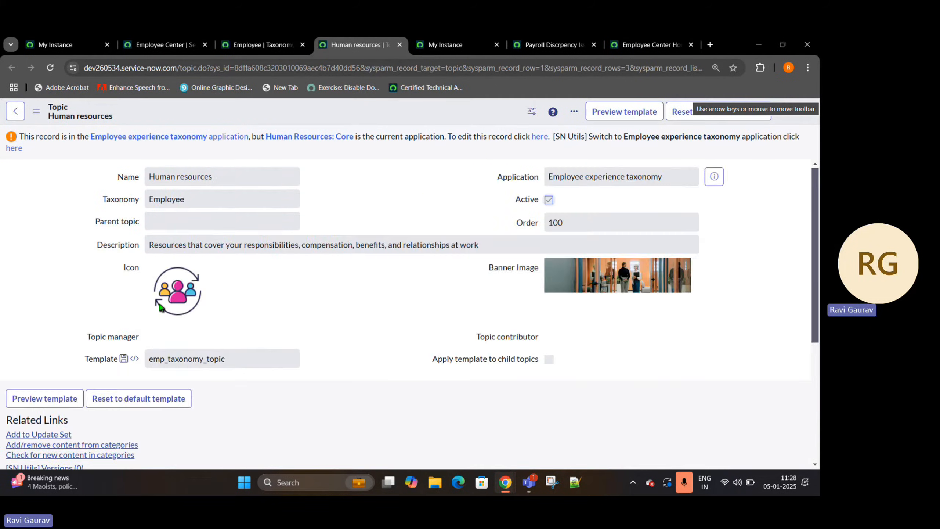
- Examine the Human resources topic's quick links, featured content, catalog and knowledge categories, and child topics, plus its name
{"action": "scroll", "coordinate": [163, 310], "scroll_direction": "down", "scroll_amount": 4}
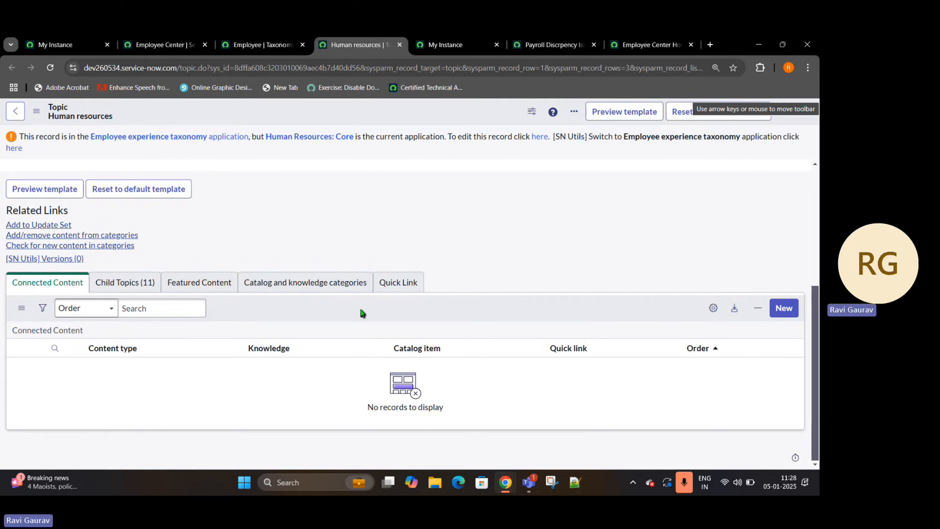
{"action": "left_click", "coordinate": [392, 280]}
{"action": "left_click", "coordinate": [191, 280]}
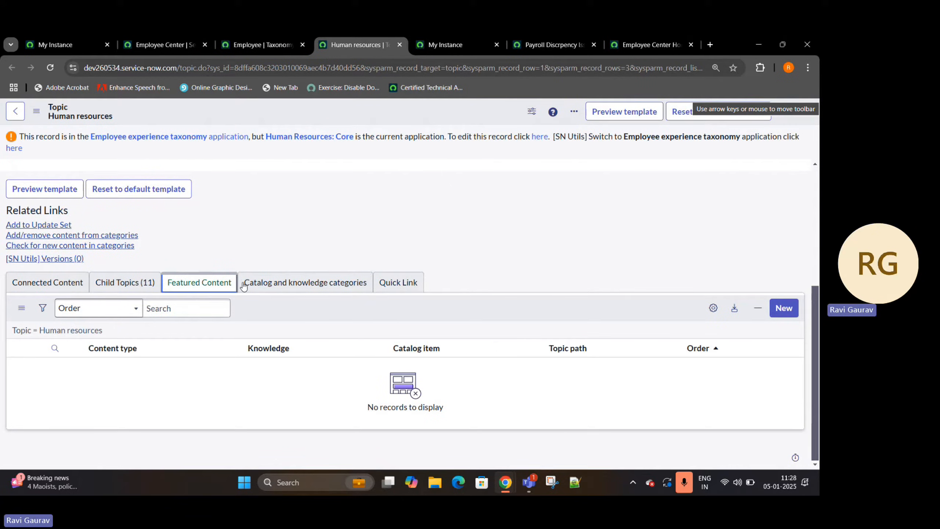
{"action": "left_click", "coordinate": [300, 280]}
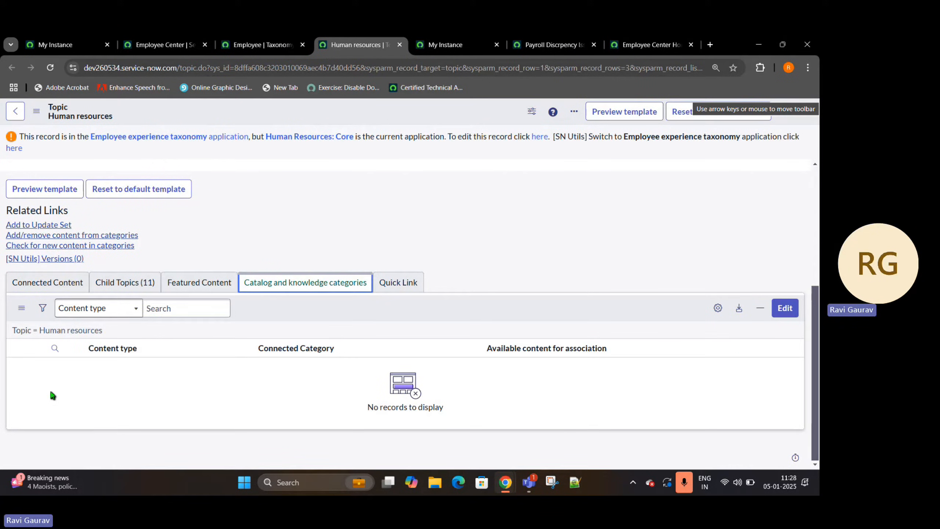
{"action": "left_click", "coordinate": [125, 282]}
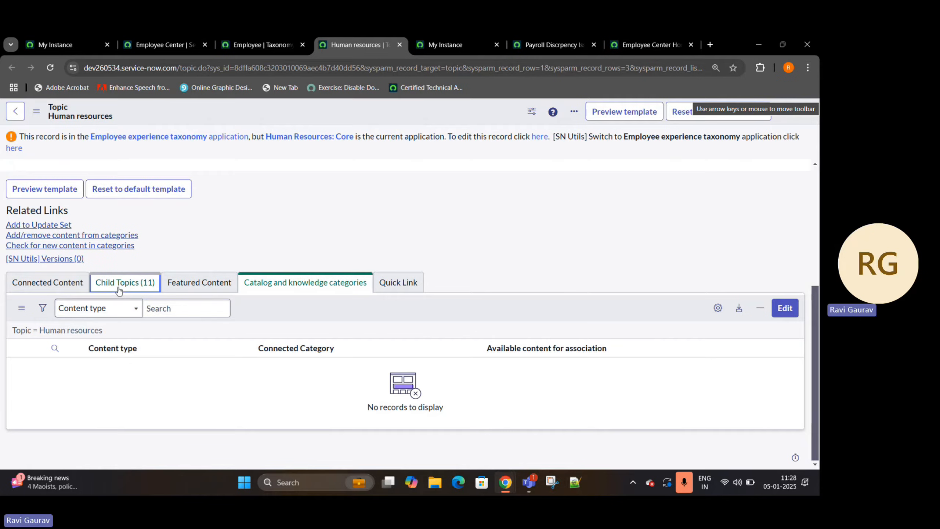
{"action": "scroll", "coordinate": [88, 372], "scroll_direction": "down", "scroll_amount": 1}
{"action": "scroll", "coordinate": [88, 372], "scroll_direction": "down", "scroll_amount": 2}
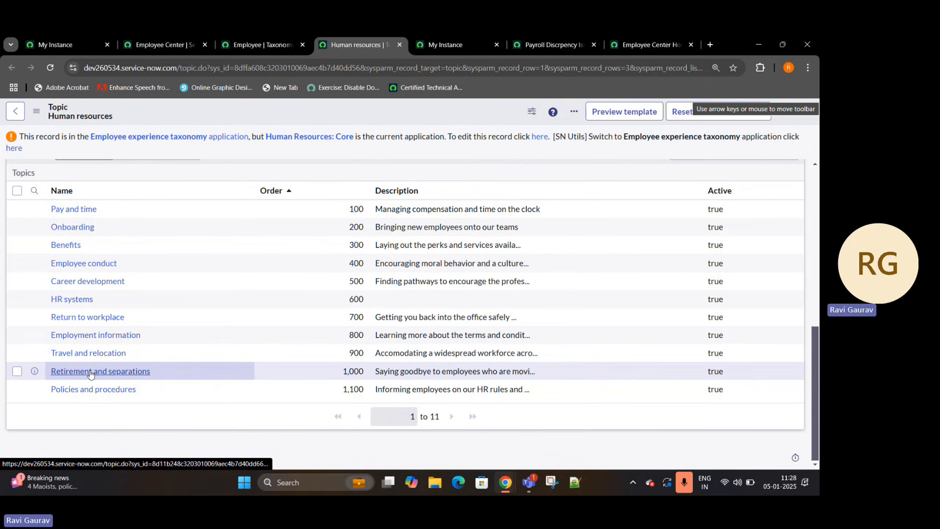
{"action": "scroll", "coordinate": [94, 370], "scroll_direction": "up", "scroll_amount": 7}
{"action": "scroll", "coordinate": [157, 405], "scroll_direction": "down", "scroll_amount": 5}
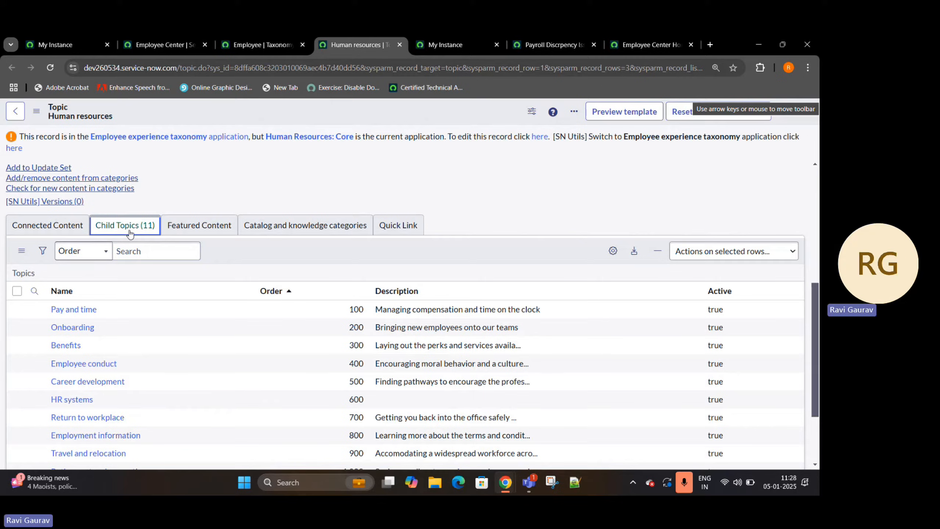
{"action": "scroll", "coordinate": [209, 236], "scroll_direction": "up", "scroll_amount": 5}
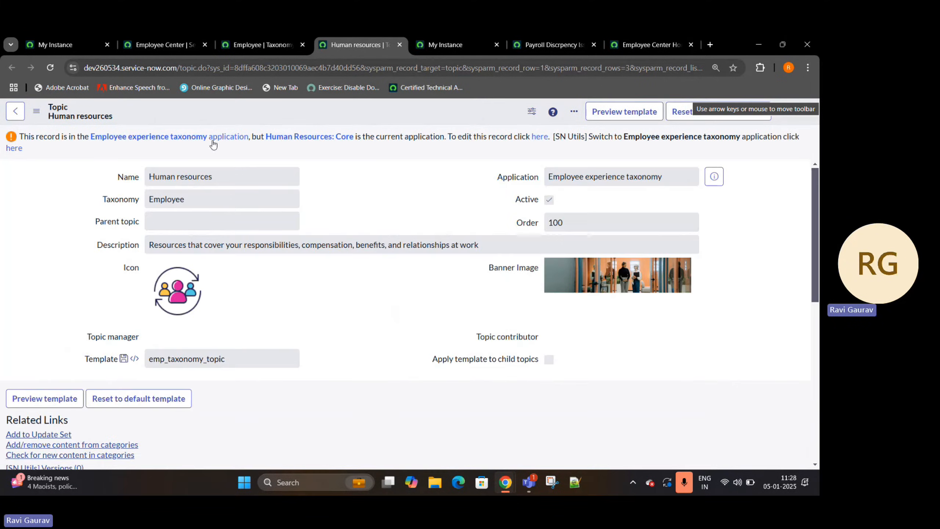
{"action": "left_click_drag", "start_coordinate": [233, 175], "coordinate": [145, 177]}
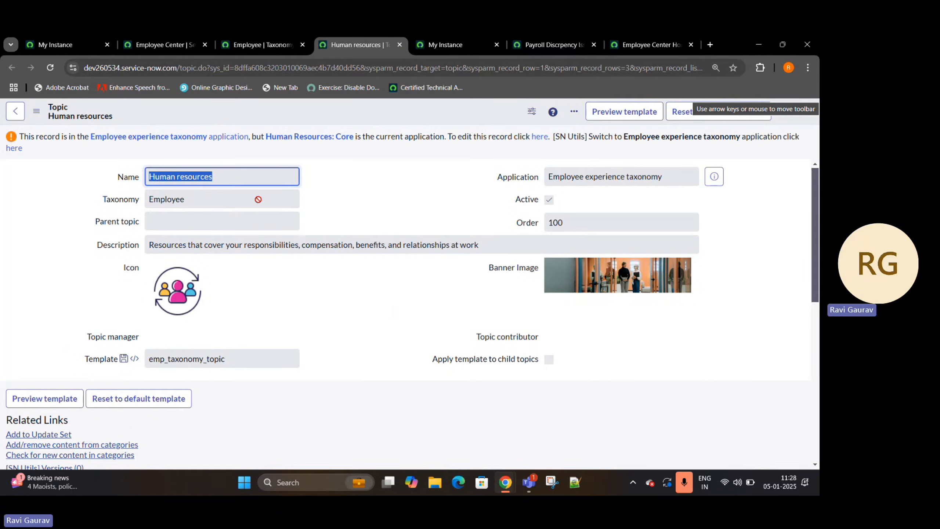
- Open the Pay and time child topic in a separate tab and show its Connected Content list, checking the Catalog item column
{"action": "scroll", "coordinate": [162, 161], "scroll_direction": "down", "scroll_amount": 8}
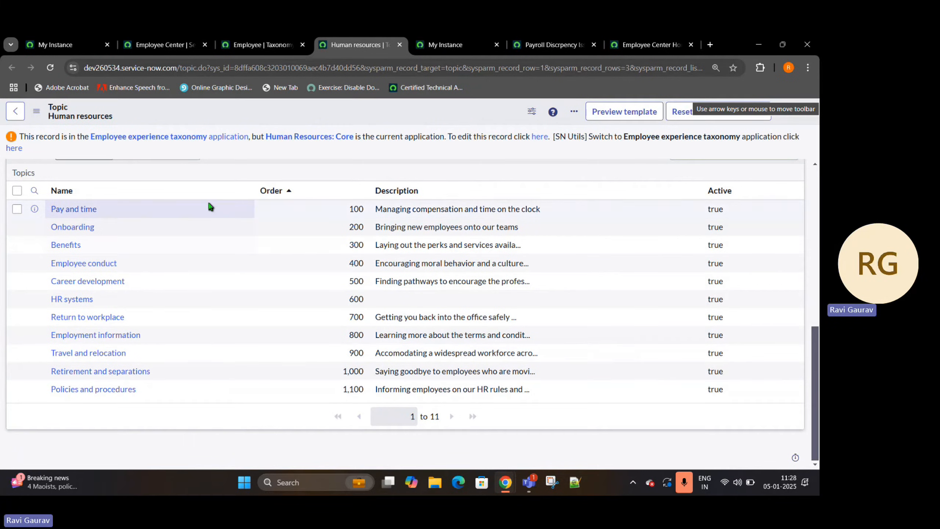
{"action": "left_click_drag", "start_coordinate": [113, 210], "coordinate": [51, 216]}
{"action": "middle_click", "coordinate": [70, 213]}
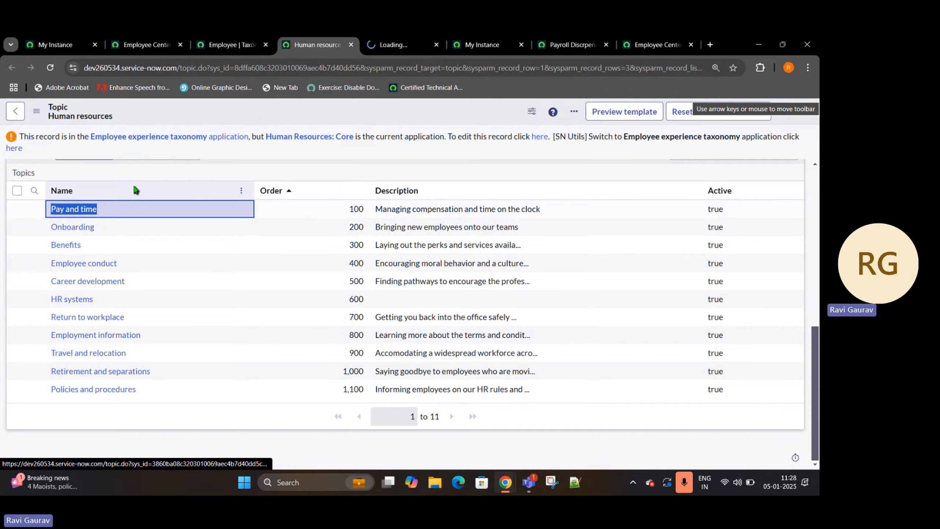
{"action": "left_click", "coordinate": [415, 39]}
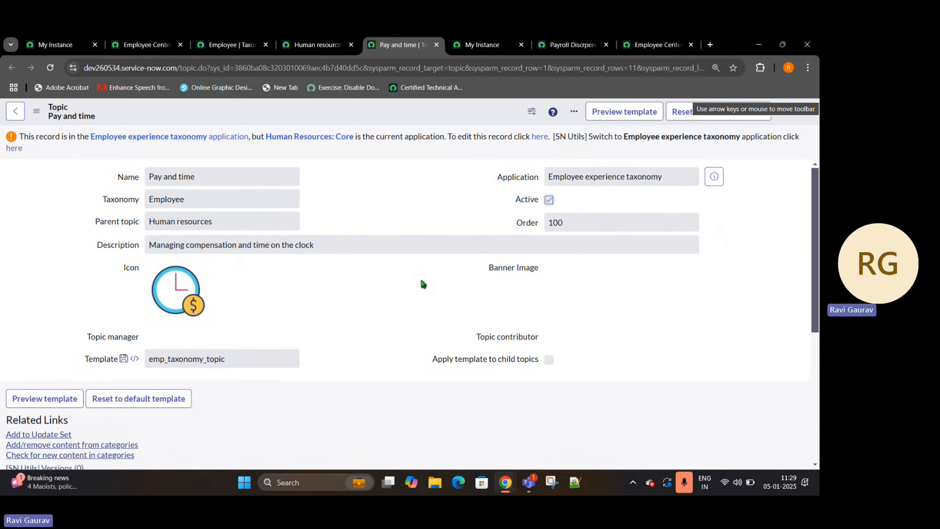
{"action": "scroll", "coordinate": [199, 217], "scroll_direction": "down", "scroll_amount": 5}
{"action": "left_click", "coordinate": [41, 252]}
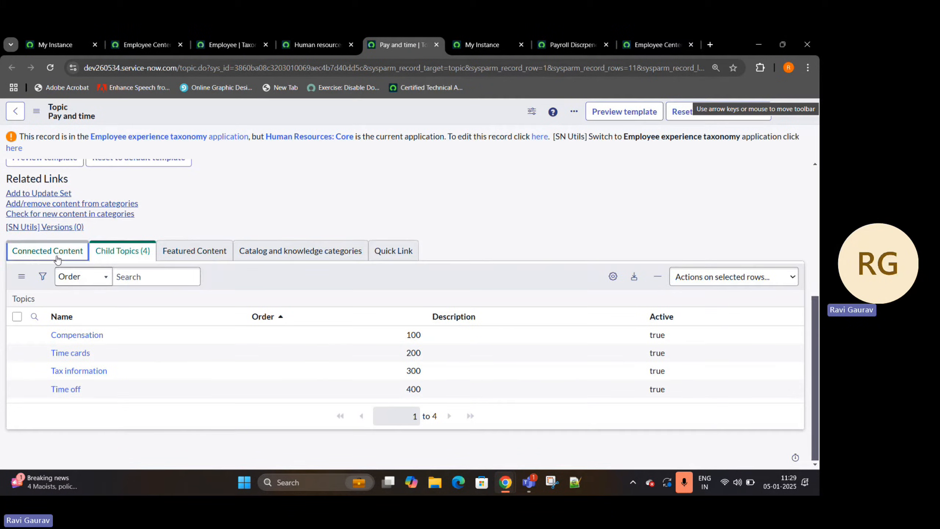
{"action": "left_click_drag", "start_coordinate": [457, 350], "coordinate": [394, 356]}
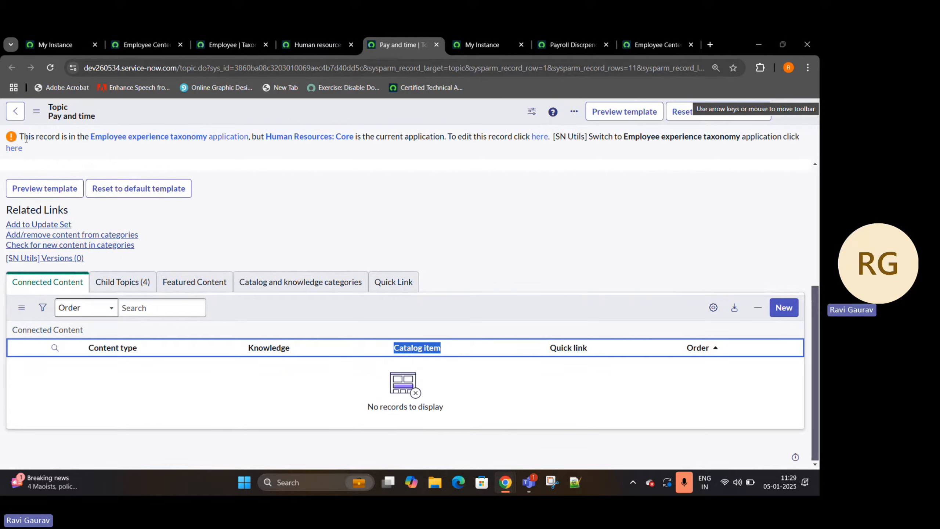
- Check the Pay and time topic's application notice, and show the instance's current application scope and update set
{"action": "left_click_drag", "start_coordinate": [23, 137], "coordinate": [244, 132]}
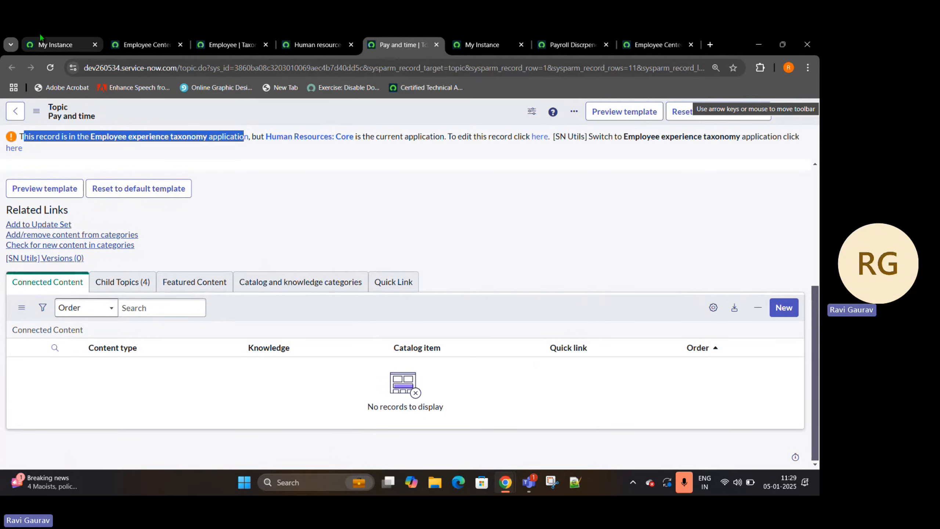
{"action": "left_click", "coordinate": [55, 44]}
{"action": "left_click", "coordinate": [706, 120]}
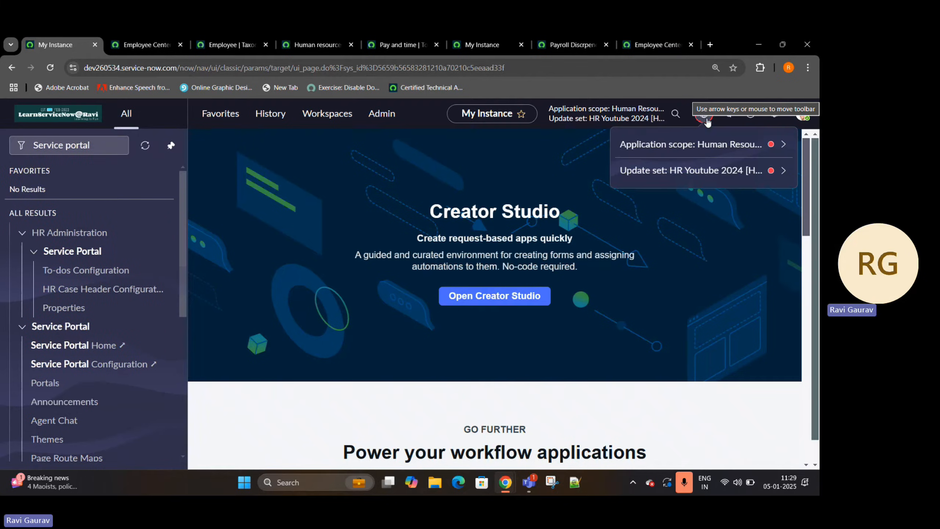
{"action": "left_click", "coordinate": [707, 121]}
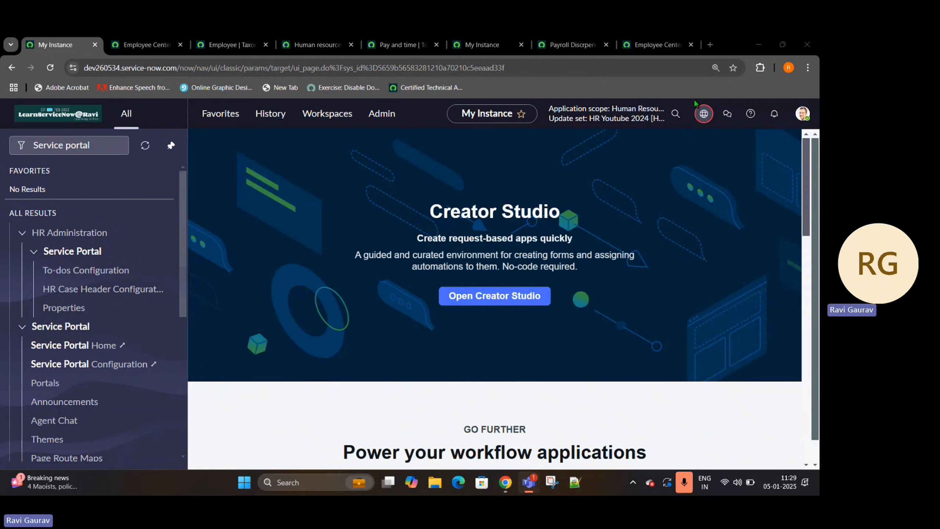
- Return to the Pay and time topic record and enable editing it in the Employee experience taxonomy application
{"action": "left_click", "coordinate": [147, 44]}
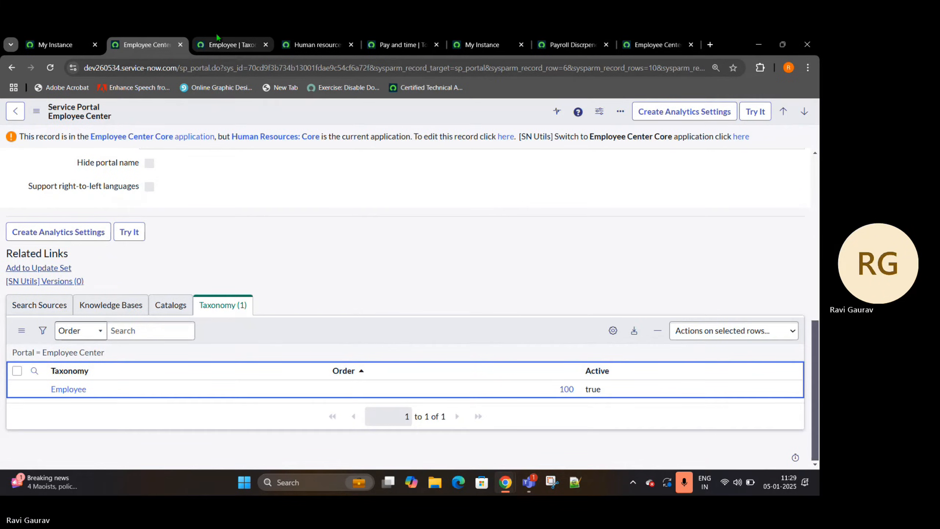
{"action": "left_click", "coordinate": [222, 43]}
{"action": "left_click", "coordinate": [290, 43]}
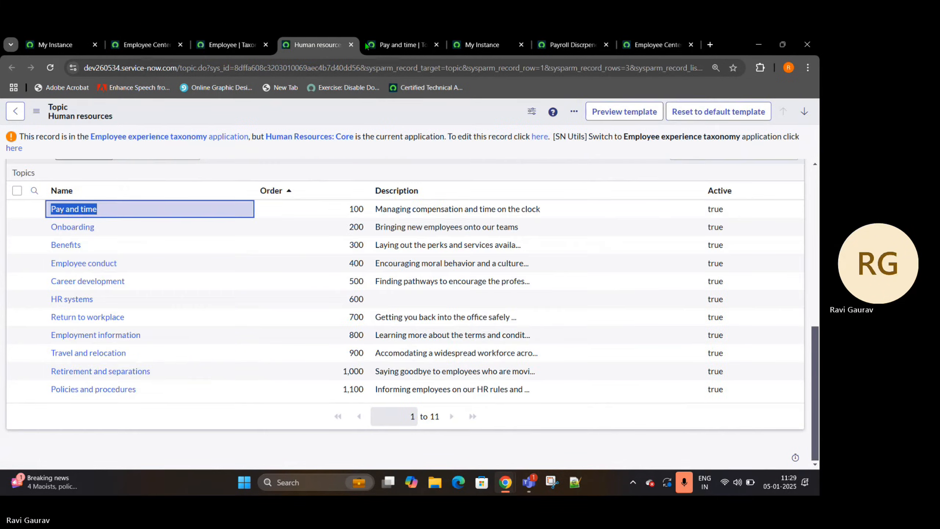
{"action": "left_click", "coordinate": [401, 43]}
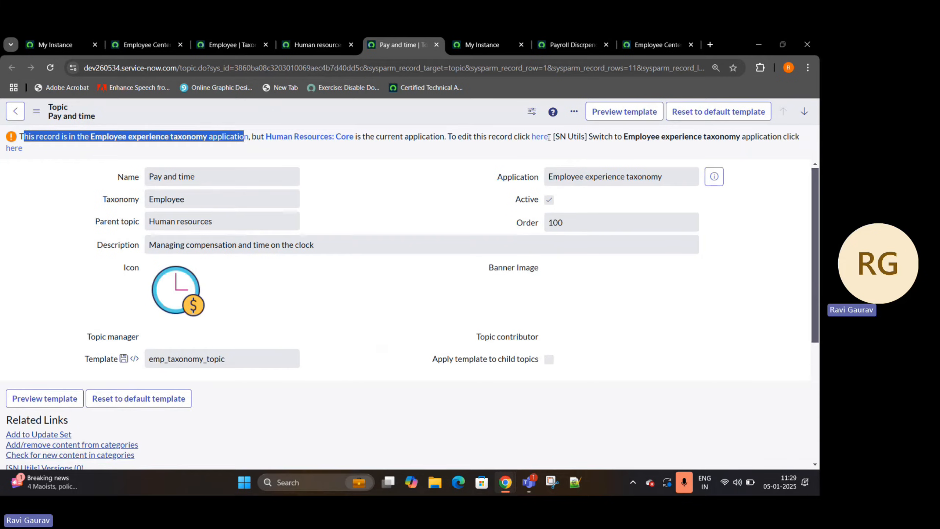
{"action": "left_click", "coordinate": [546, 139]}
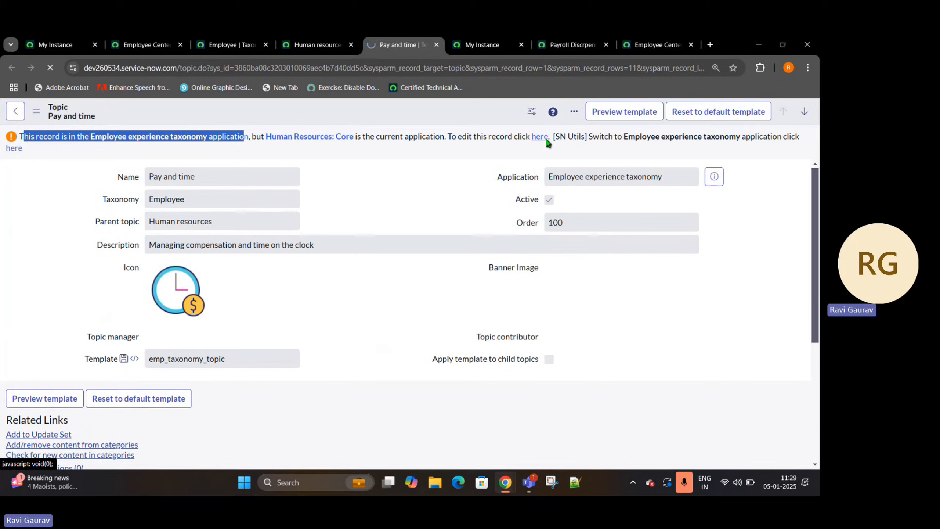
- Add a Connected Content record to the Pay and time topic with content type Catalog Item and catalog item Payroll Discrpency Issue
{"action": "scroll", "coordinate": [77, 304], "scroll_direction": "down", "scroll_amount": 3}
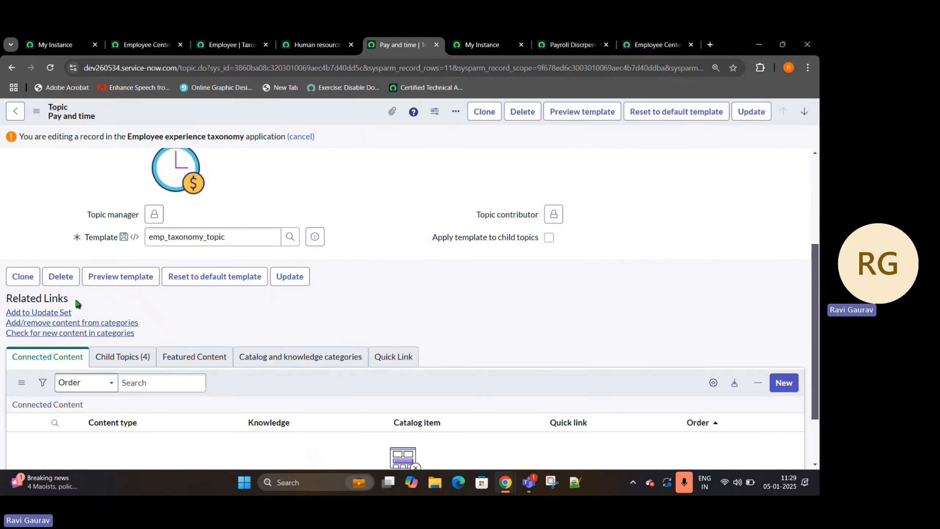
{"action": "scroll", "coordinate": [77, 303], "scroll_direction": "down", "scroll_amount": 2}
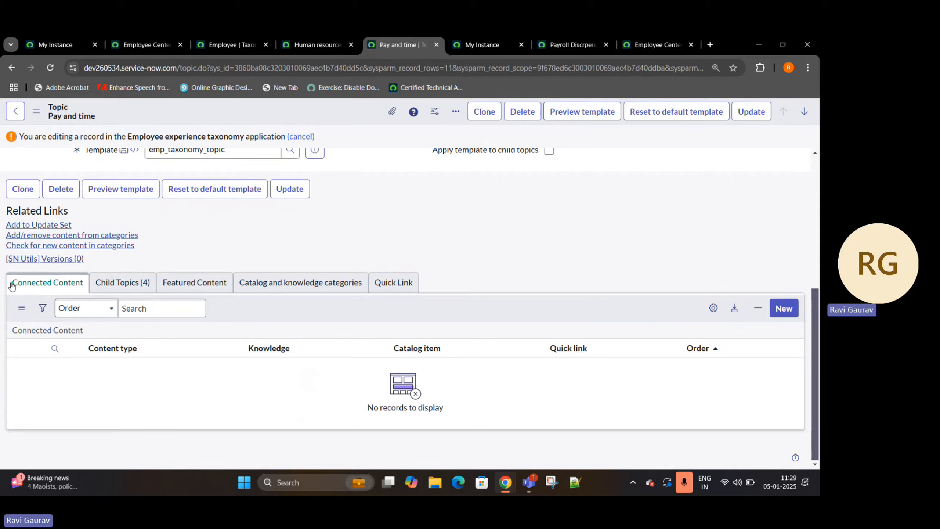
{"action": "left_click", "coordinate": [790, 309]}
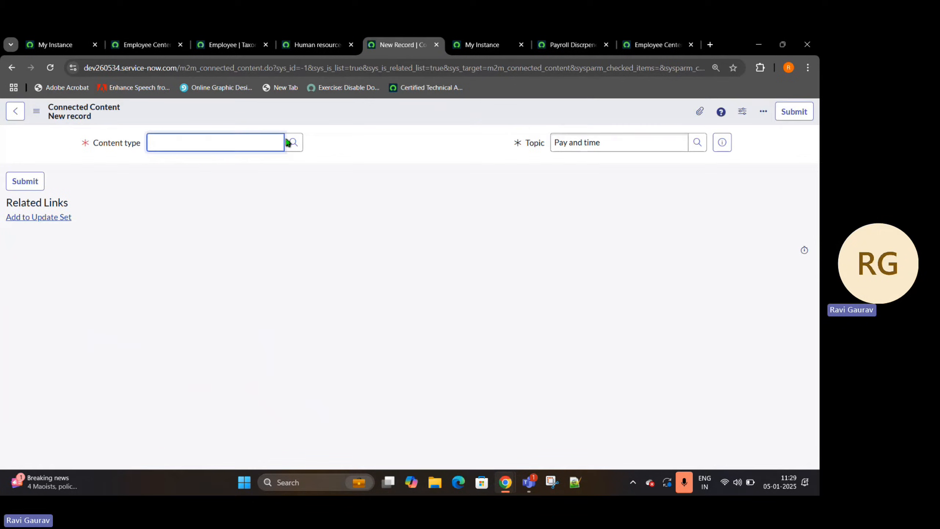
{"action": "left_click", "coordinate": [294, 143]}
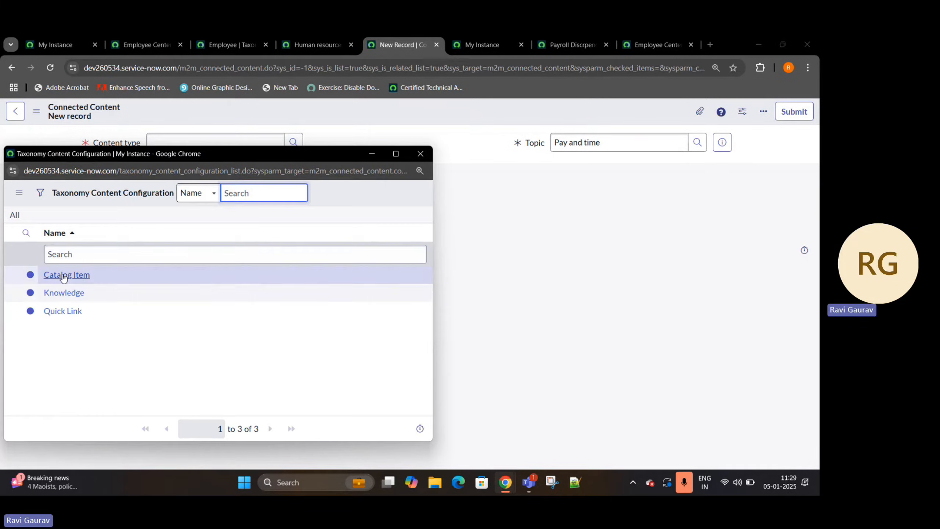
{"action": "left_click", "coordinate": [65, 276]}
{"action": "left_click", "coordinate": [235, 166]}
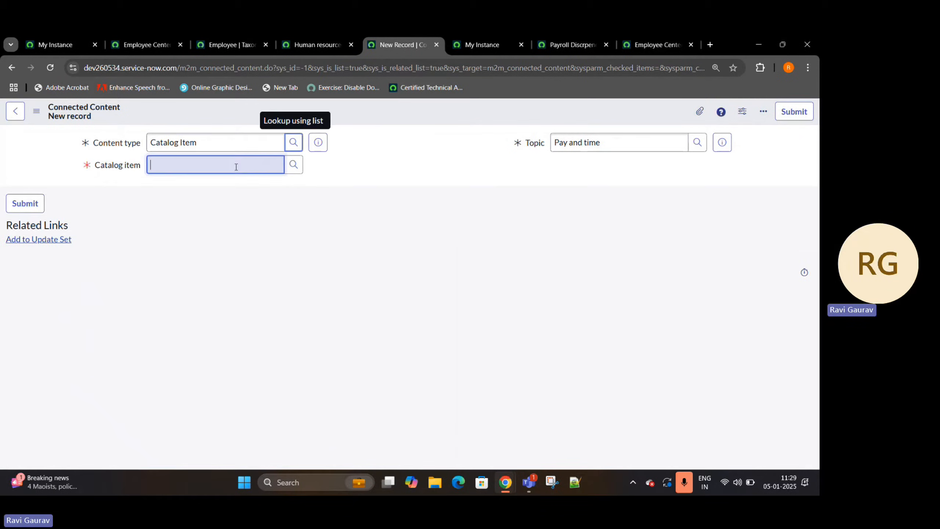
{"action": "left_click", "coordinate": [293, 165]}
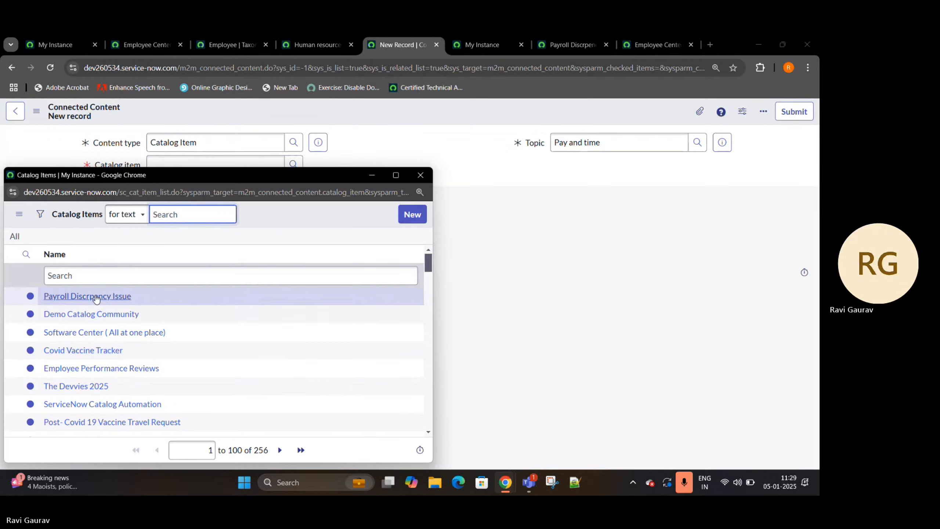
{"action": "left_click", "coordinate": [85, 297]}
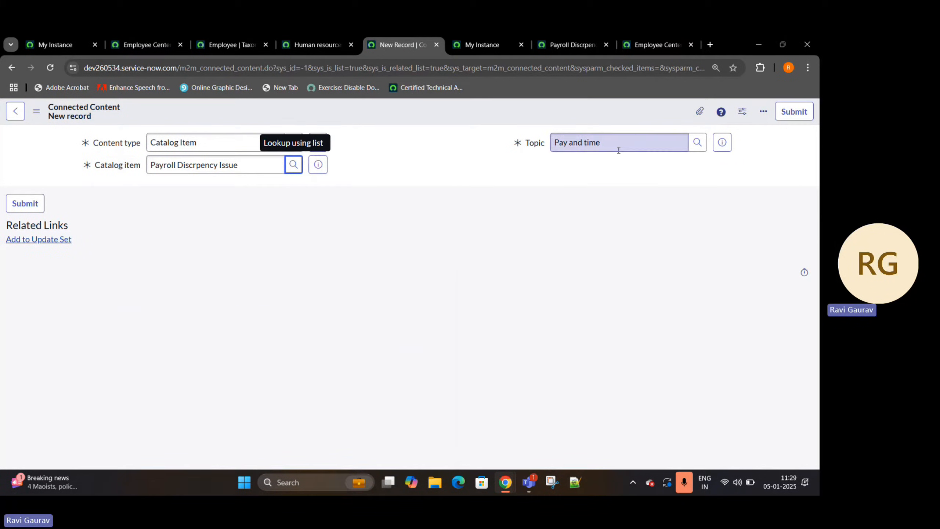
{"action": "left_click", "coordinate": [793, 112]}
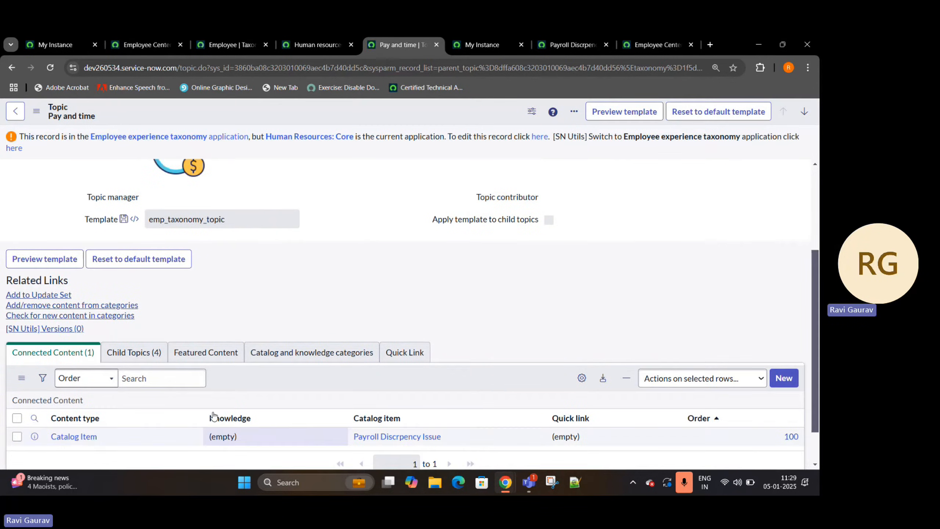
- Review the Pay and time topic's connected catalog item and its child topics, ending on the Connected Content list
{"action": "left_click_drag", "start_coordinate": [99, 444], "coordinate": [37, 439]}
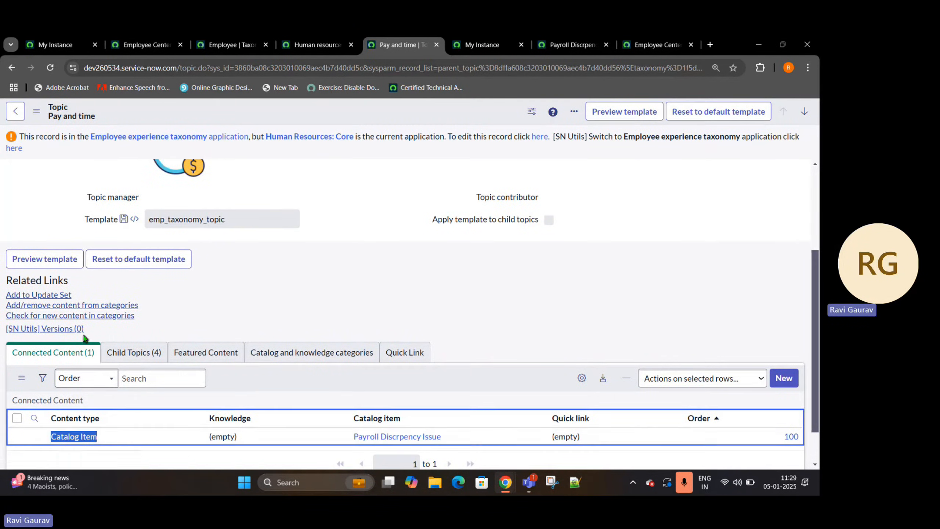
{"action": "scroll", "coordinate": [169, 232], "scroll_direction": "up", "scroll_amount": 3}
{"action": "scroll", "coordinate": [163, 212], "scroll_direction": "down", "scroll_amount": 3}
{"action": "left_click", "coordinate": [135, 330]}
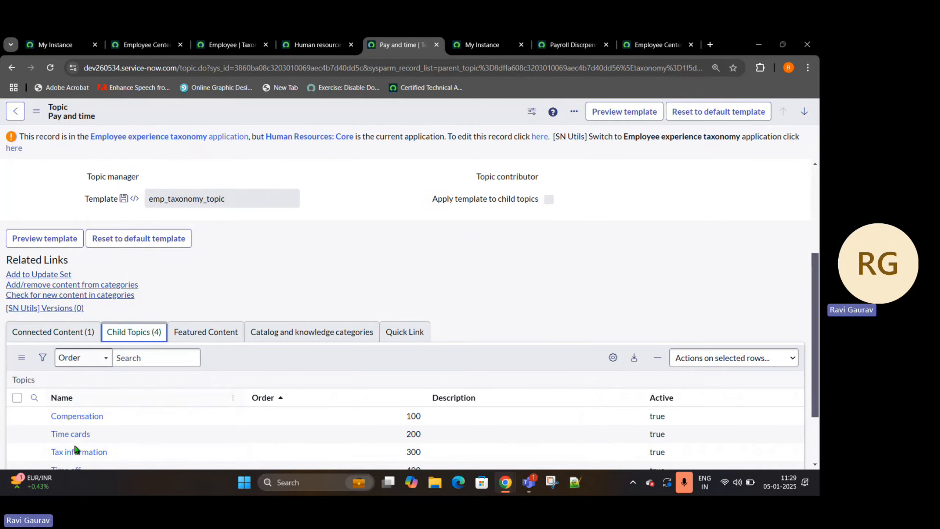
{"action": "scroll", "coordinate": [118, 355], "scroll_direction": "down", "scroll_amount": 2}
{"action": "left_click_drag", "start_coordinate": [124, 340], "coordinate": [8, 348]}
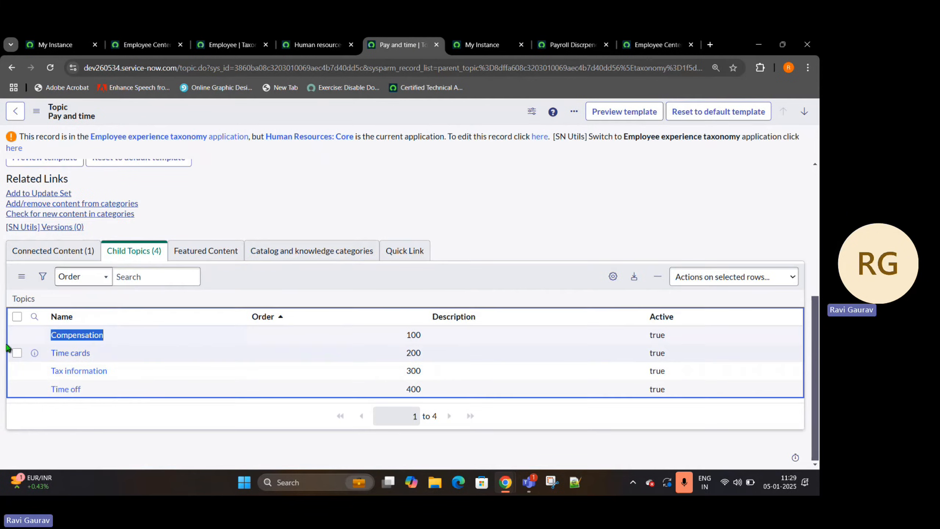
{"action": "left_click_drag", "start_coordinate": [130, 373], "coordinate": [2, 389]}
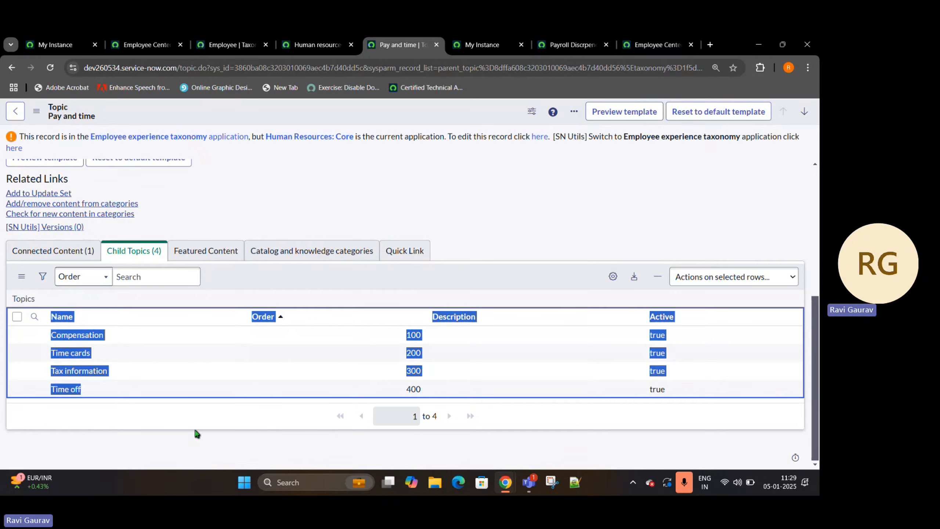
{"action": "left_click", "coordinate": [196, 435]}
{"action": "left_click", "coordinate": [44, 249]}
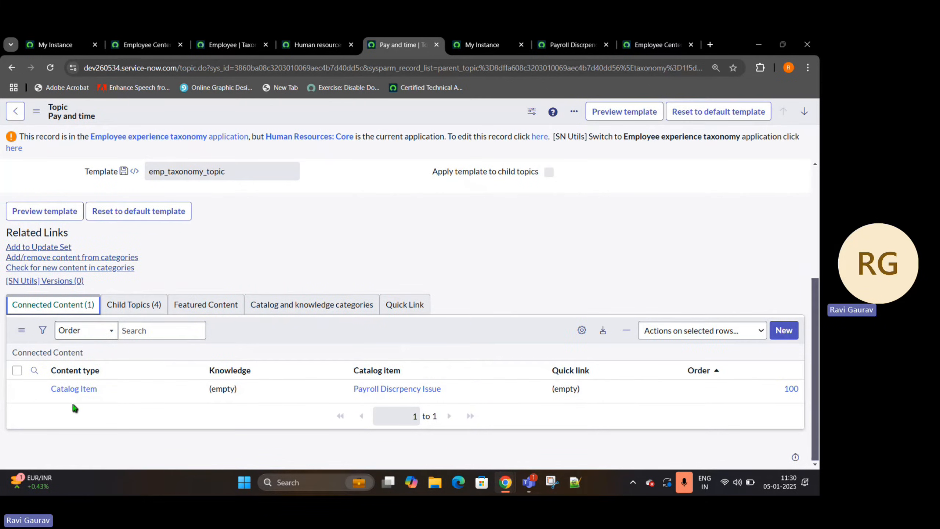
- Switch to the Employee Center portal and log out of the current session
{"action": "left_click", "coordinate": [653, 45]}
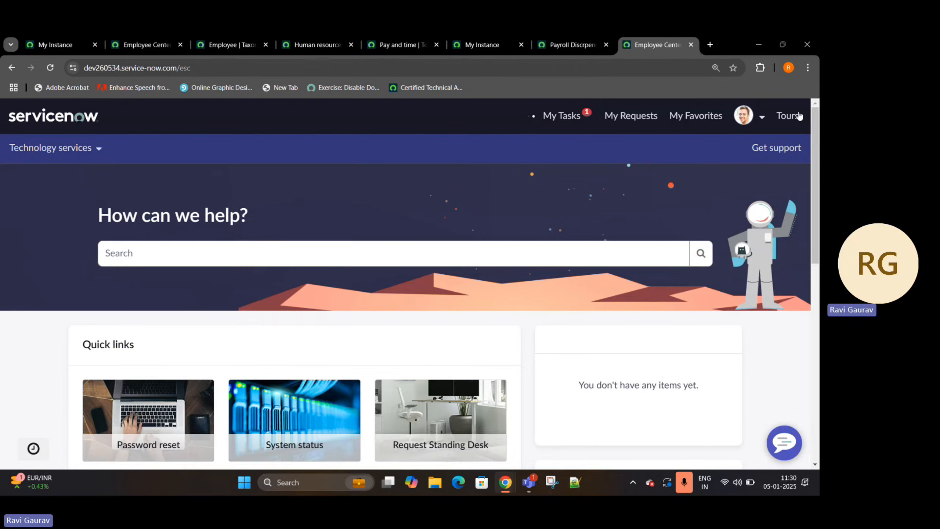
{"action": "left_click", "coordinate": [756, 117]}
{"action": "left_click", "coordinate": [715, 199]}
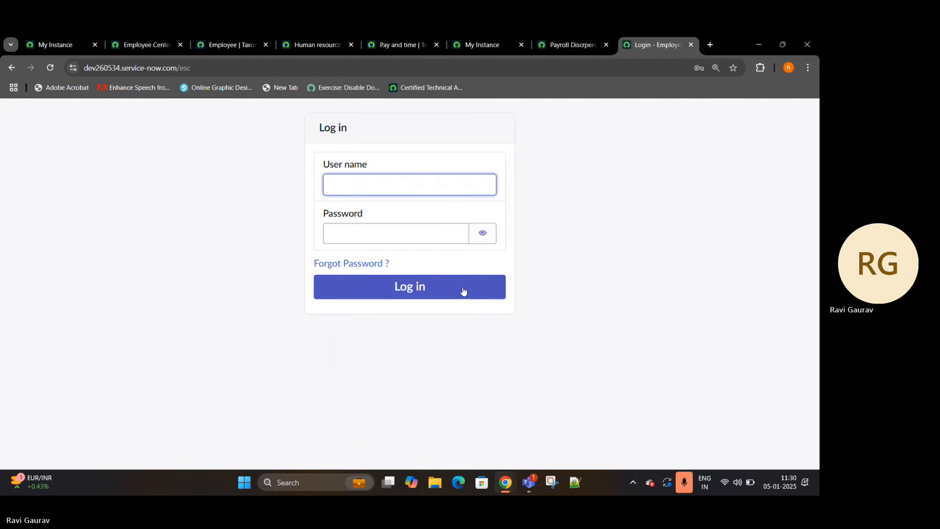
- Log back in to Employee Center with the saved admin credentials, entering the Windows Security PIN to authorize the password fill
{"action": "left_click", "coordinate": [408, 183]}
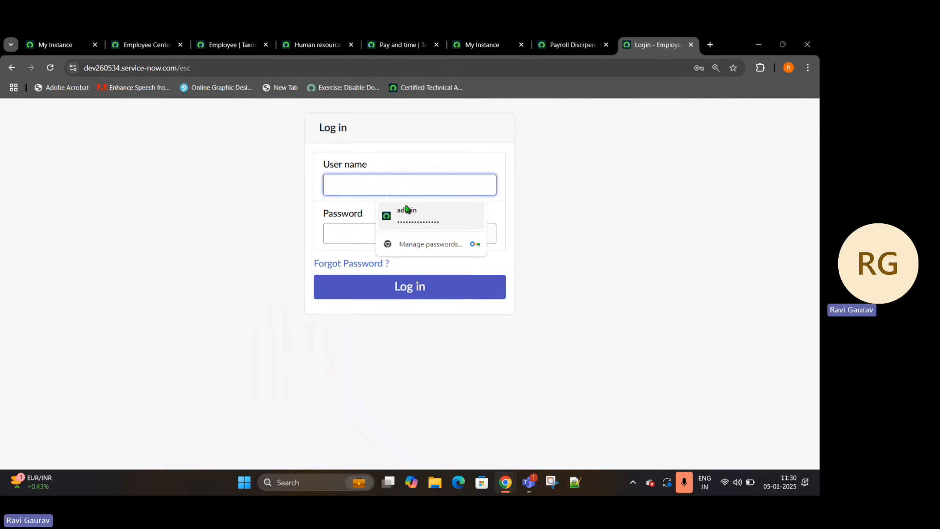
{"action": "left_click", "coordinate": [408, 211]}
{"action": "type", "text": "•••"}
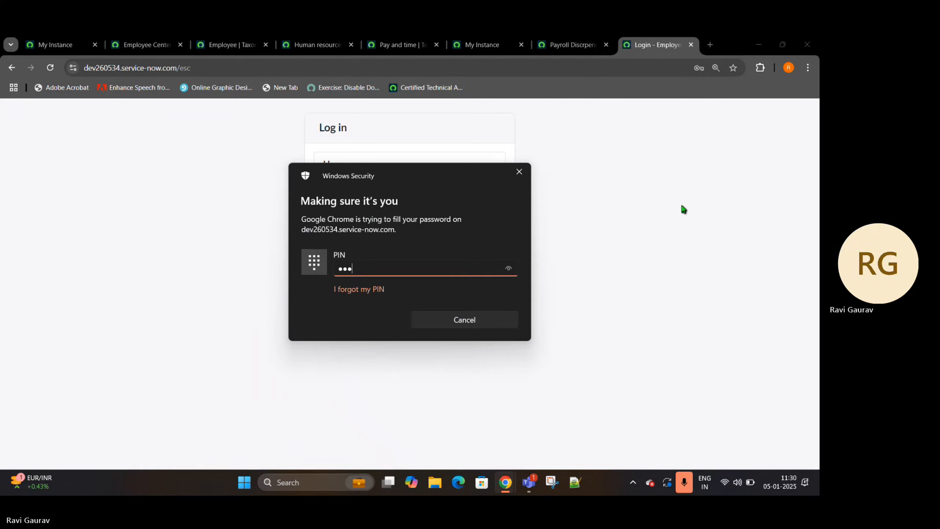
{"action": "type", "text": "•"}
{"action": "left_click", "coordinate": [352, 296]}
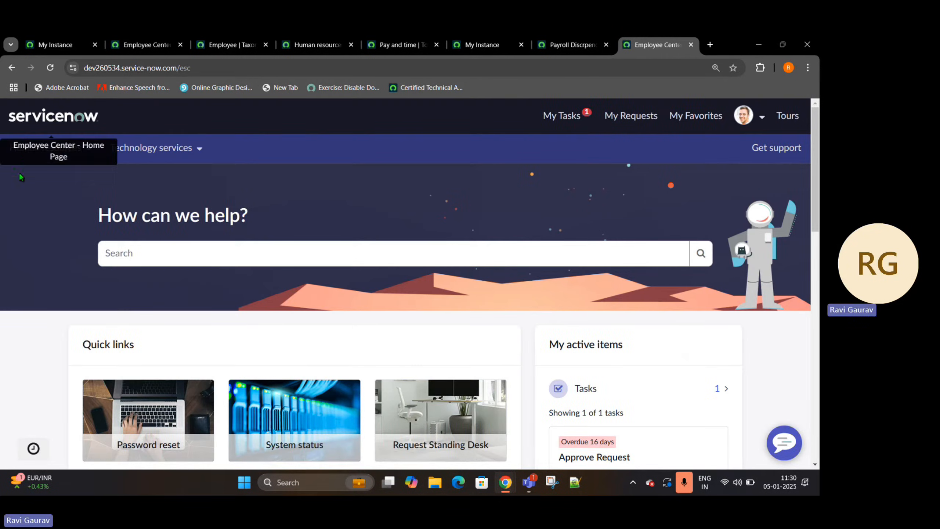
- Open Pay and time under Human resources in Employee Center and check its Support resources for the payroll request
{"action": "left_click", "coordinate": [88, 160]}
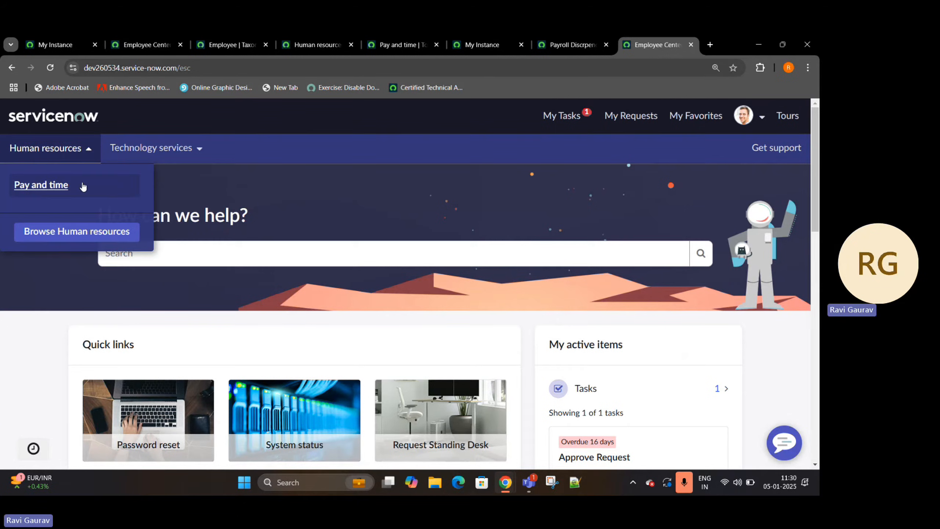
{"action": "left_click", "coordinate": [45, 188]}
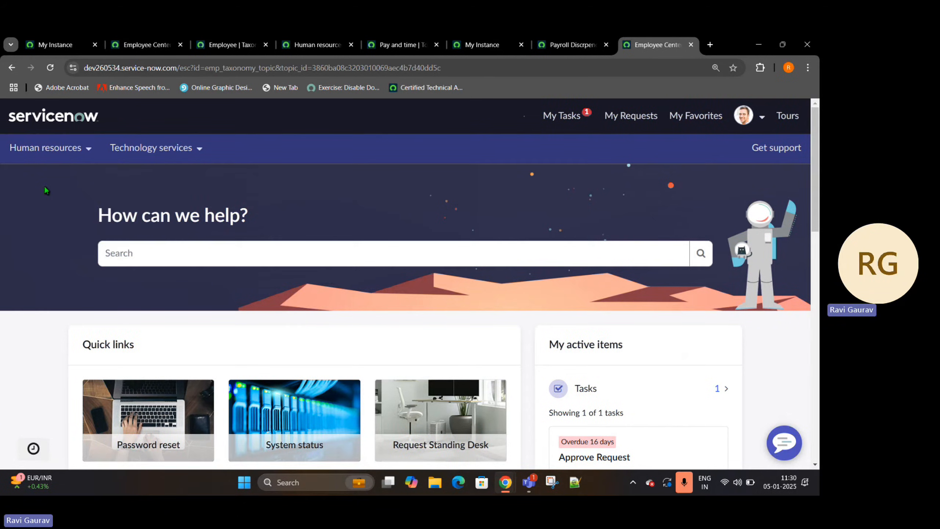
{"action": "scroll", "coordinate": [314, 339], "scroll_direction": "down", "scroll_amount": 3}
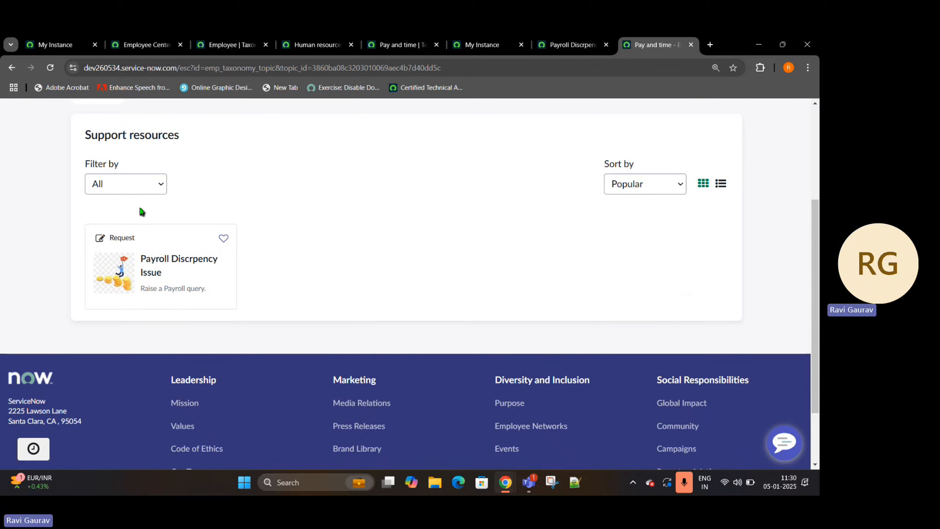
- Open the Service Portals list in a separate tab and open the Employee Center portal record
{"action": "left_click", "coordinate": [147, 45]}
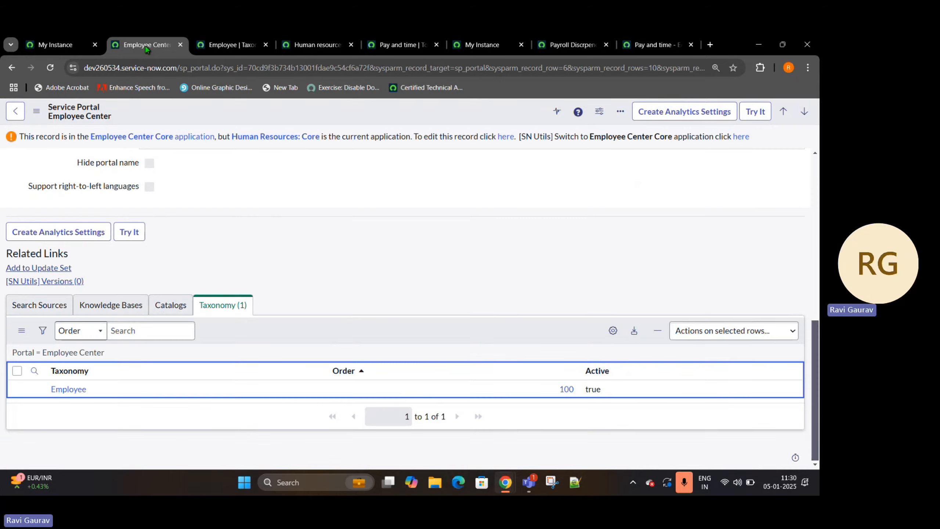
{"action": "left_click", "coordinate": [40, 48]}
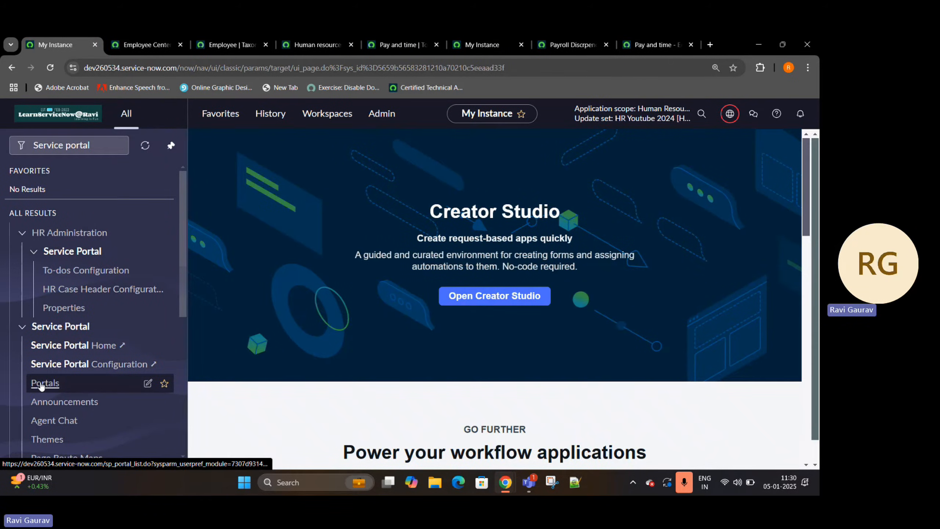
{"action": "middle_click", "coordinate": [63, 384]}
{"action": "left_click", "coordinate": [140, 40]}
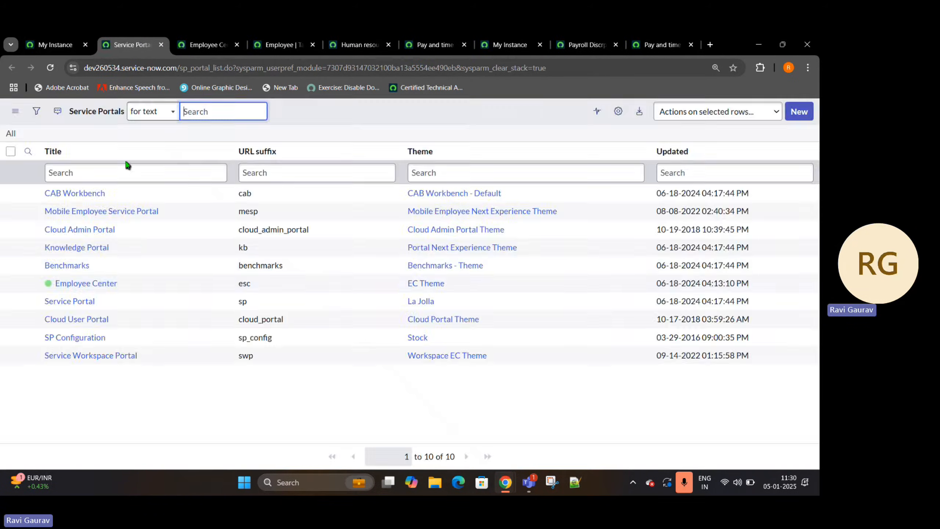
{"action": "left_click_drag", "start_coordinate": [162, 288], "coordinate": [45, 286]}
{"action": "left_click", "coordinate": [48, 288]}
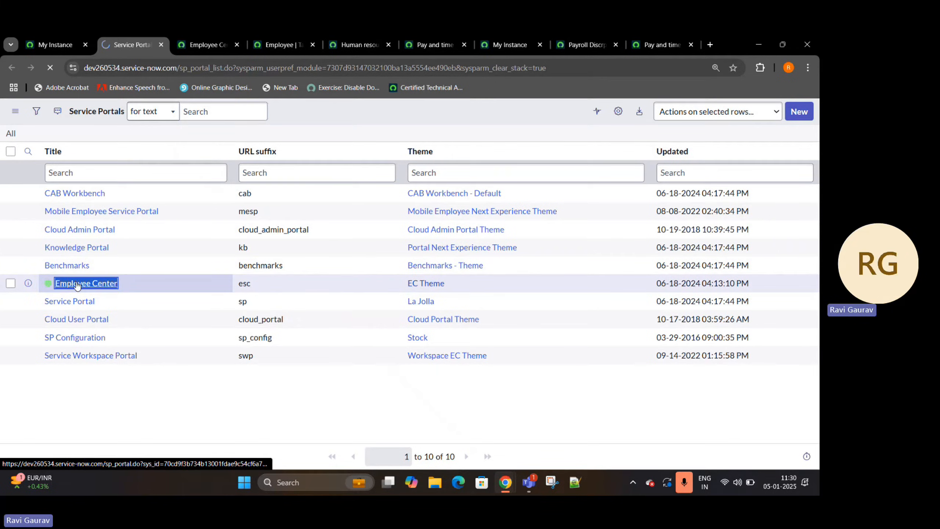
- Open the Employee taxonomy from the portal's Taxonomy list, and open its Human resources child topic
{"action": "scroll", "coordinate": [107, 362], "scroll_direction": "down", "scroll_amount": 10}
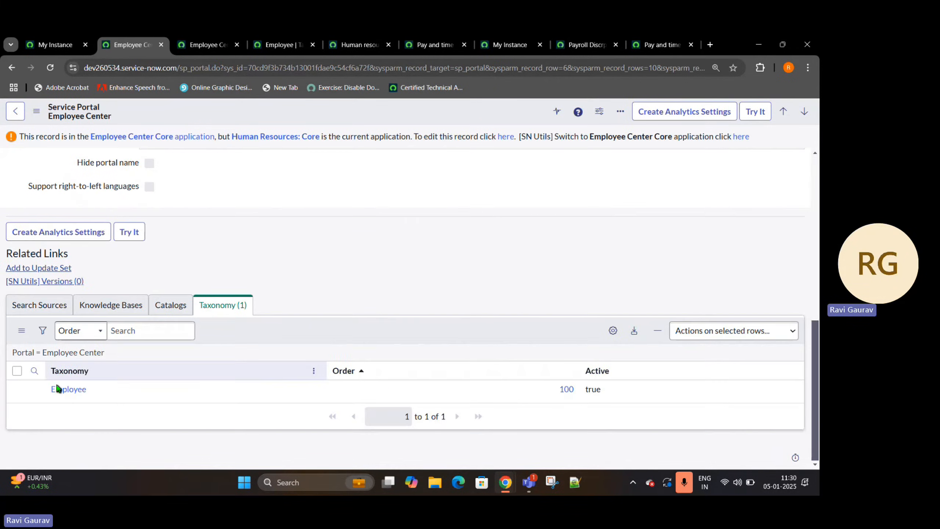
{"action": "left_click", "coordinate": [66, 393]}
{"action": "scroll", "coordinate": [63, 351], "scroll_direction": "down", "scroll_amount": 2}
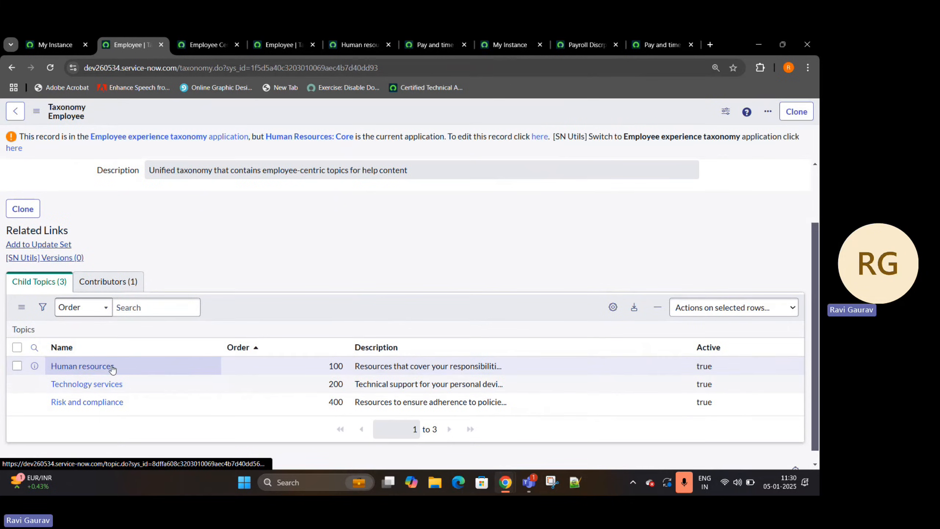
{"action": "left_click", "coordinate": [67, 367]}
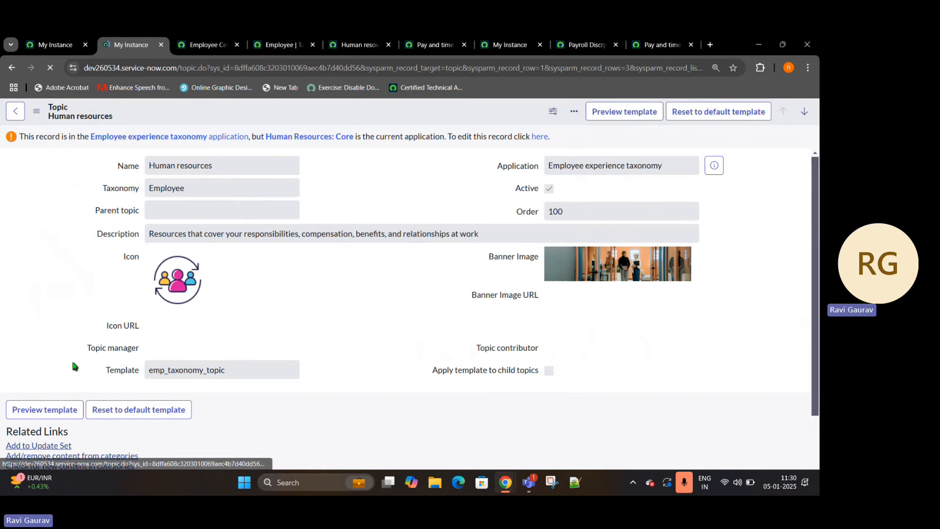
- Open the Pay and time child topic of Human resources and check its connected content for the Payroll Discrpency Issue catalog item
{"action": "scroll", "coordinate": [77, 354], "scroll_direction": "down", "scroll_amount": 5}
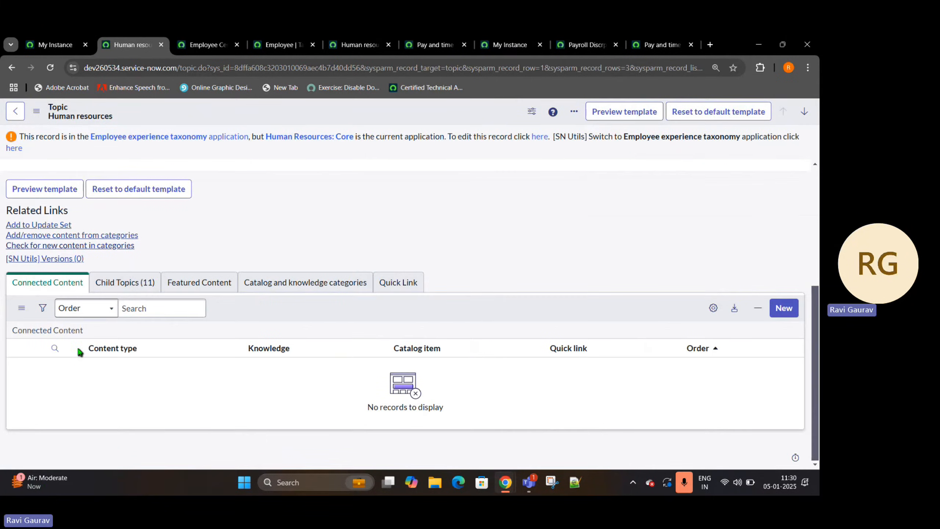
{"action": "left_click", "coordinate": [113, 284]}
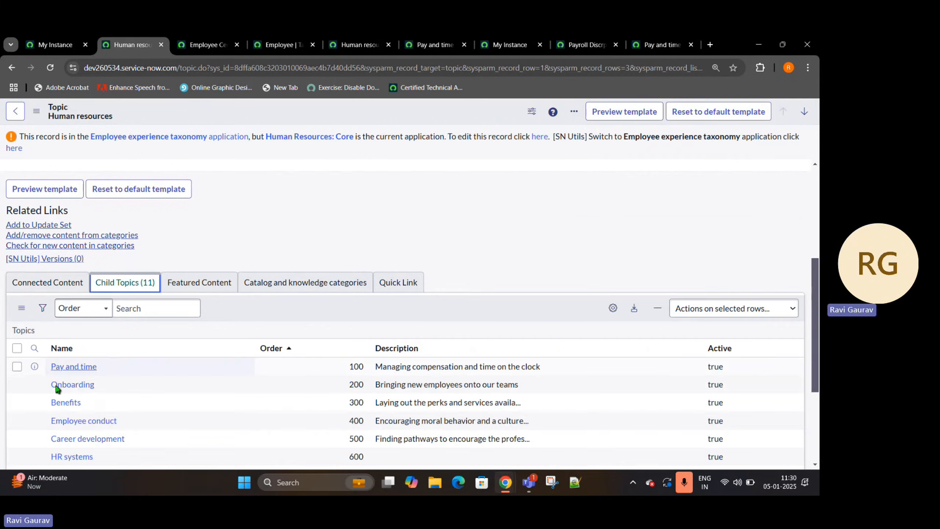
{"action": "left_click", "coordinate": [78, 366]}
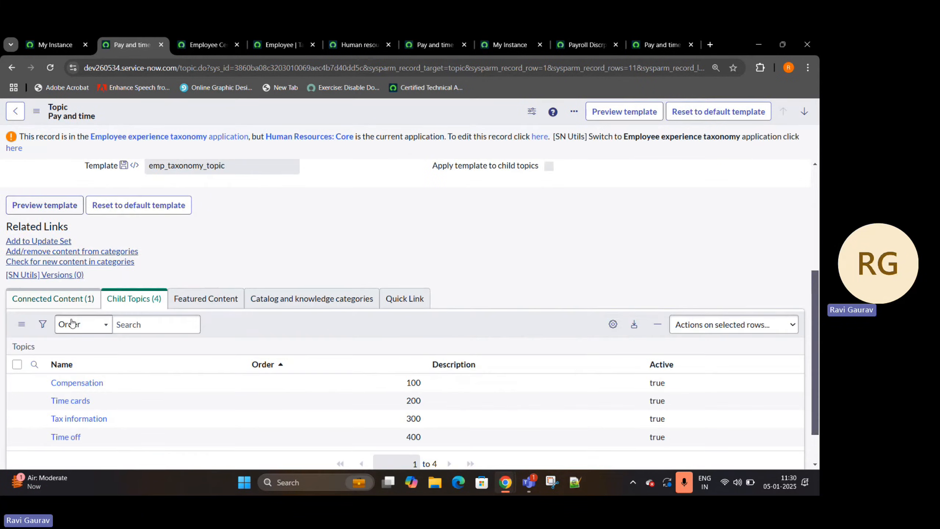
{"action": "left_click", "coordinate": [55, 300]}
{"action": "left_click_drag", "start_coordinate": [99, 393], "coordinate": [49, 396]}
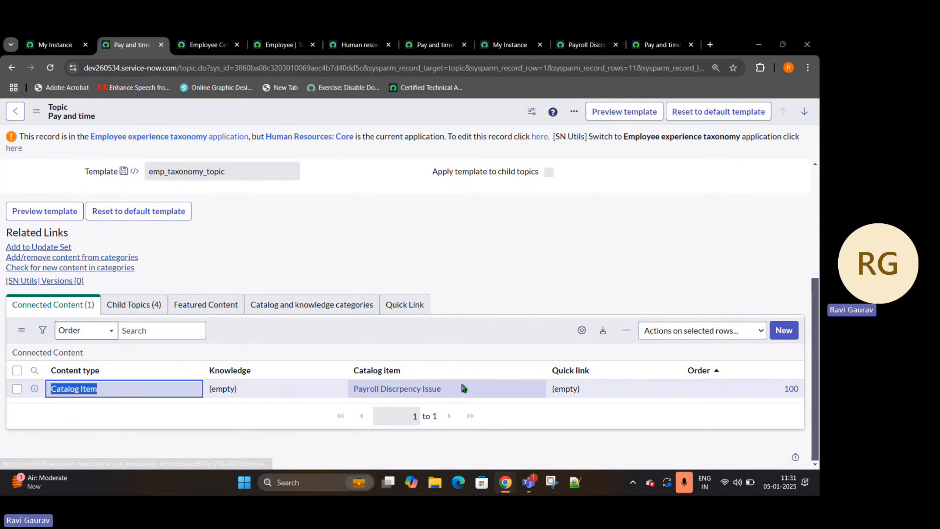
{"action": "left_click_drag", "start_coordinate": [462, 389], "coordinate": [325, 397]}
- Open the Payroll Discrpency Issue request from Employee Center's Pay and time support resources and review its form
{"action": "left_click", "coordinate": [655, 37]}
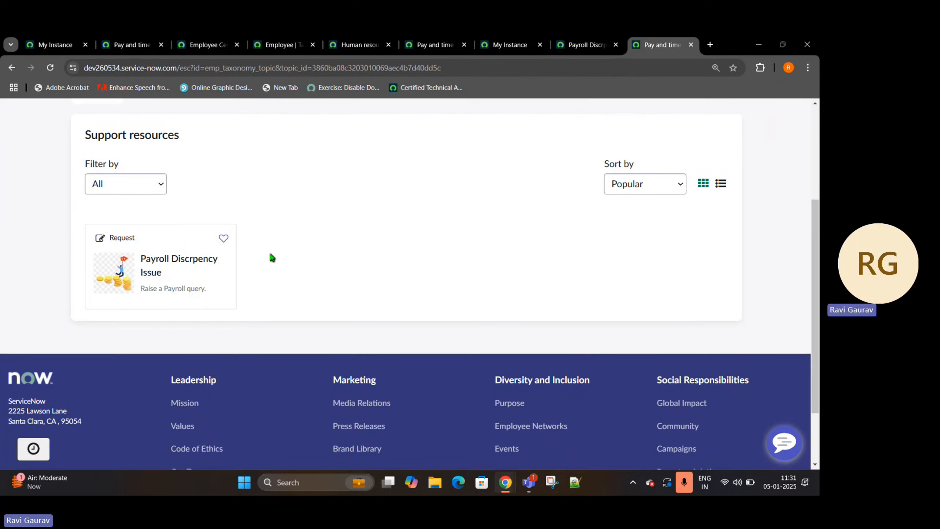
{"action": "left_click", "coordinate": [195, 268]}
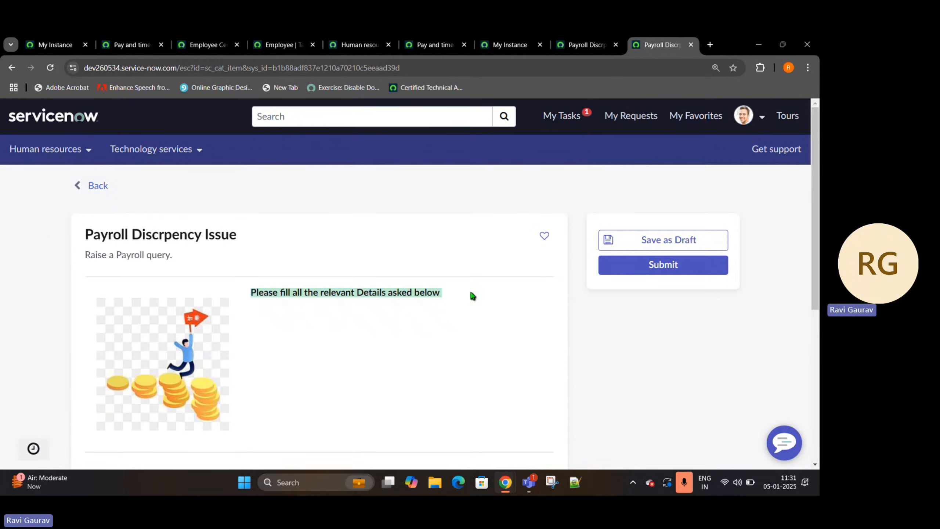
{"action": "scroll", "coordinate": [321, 317], "scroll_direction": "down", "scroll_amount": 4}
{"action": "scroll", "coordinate": [142, 361], "scroll_direction": "up", "scroll_amount": 3}
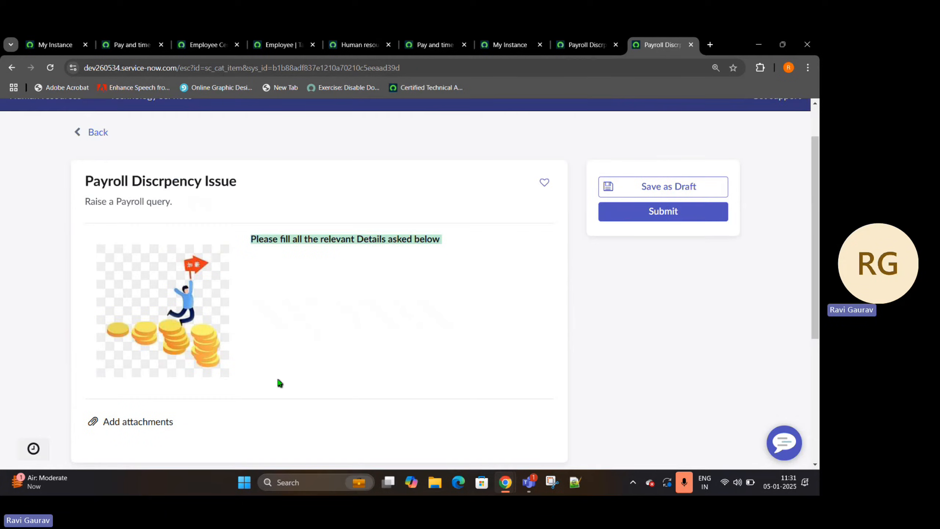
- Close the leftover browser tabs for the Pay and time topic, Employee Center portal, Employee taxonomy and Human resources topic
{"action": "left_click", "coordinate": [124, 41]}
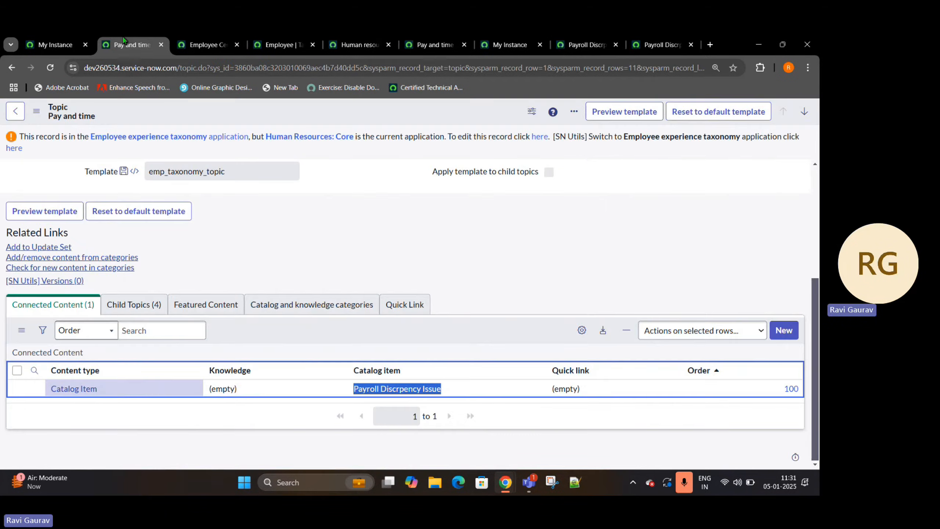
{"action": "left_click", "coordinate": [160, 45]}
{"action": "left_click", "coordinate": [161, 45]}
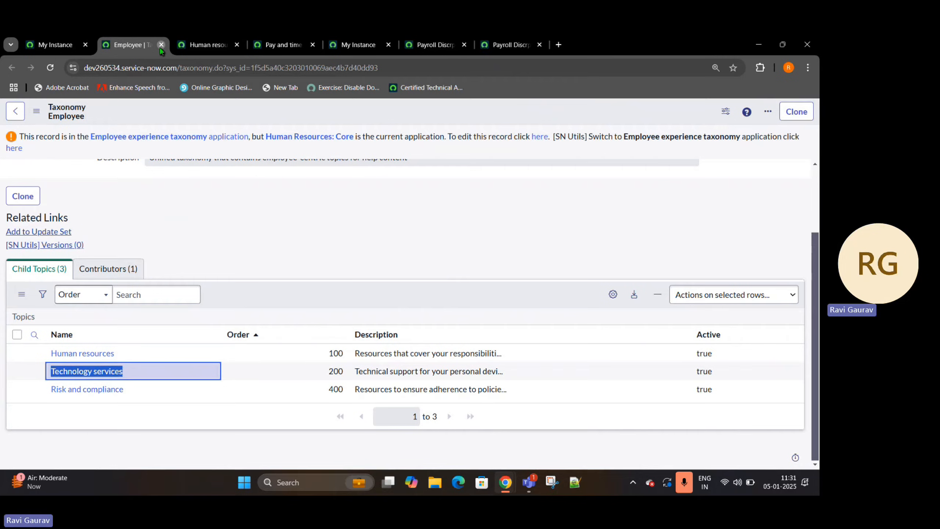
{"action": "left_click", "coordinate": [161, 45]}
{"action": "left_click", "coordinate": [160, 45]}
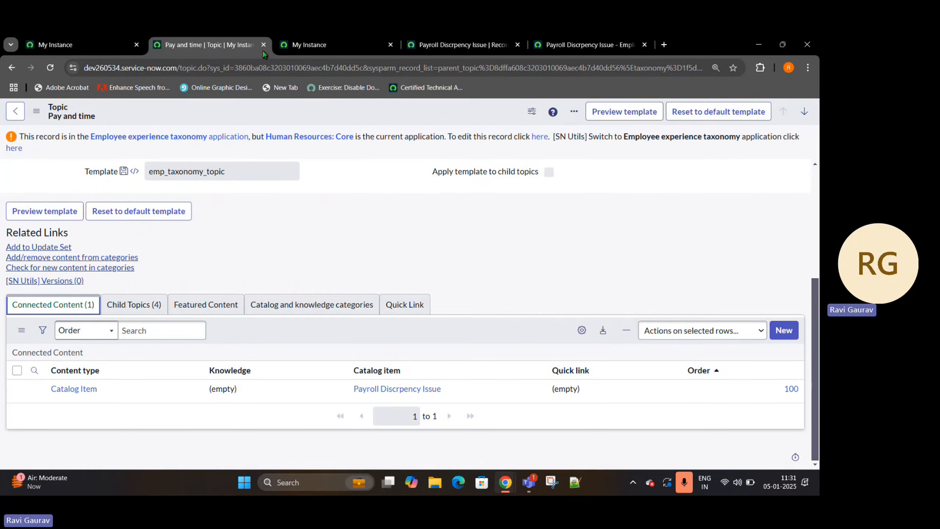
{"action": "left_click", "coordinate": [263, 45]}
- Try to add a new variable to the Payroll Discrpency Issue record producer
{"action": "left_click", "coordinate": [337, 45]}
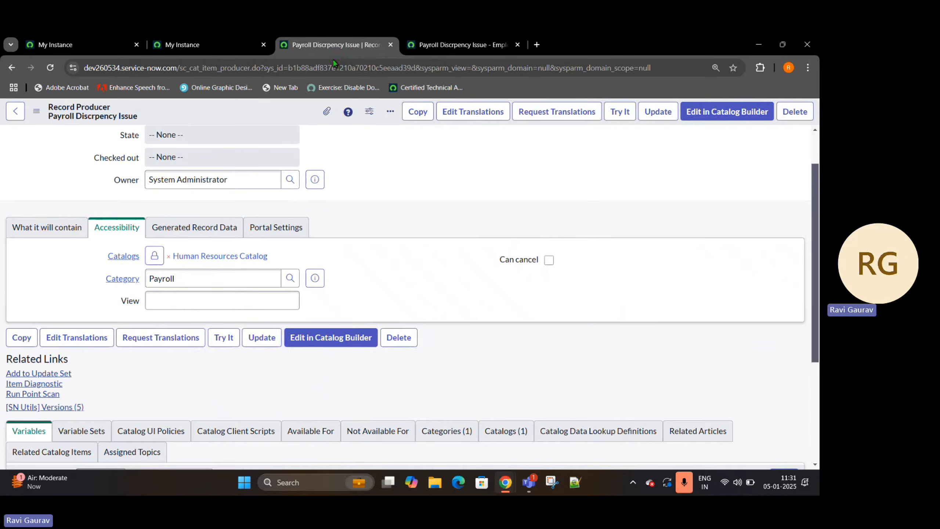
{"action": "scroll", "coordinate": [36, 219], "scroll_direction": "down", "scroll_amount": 5}
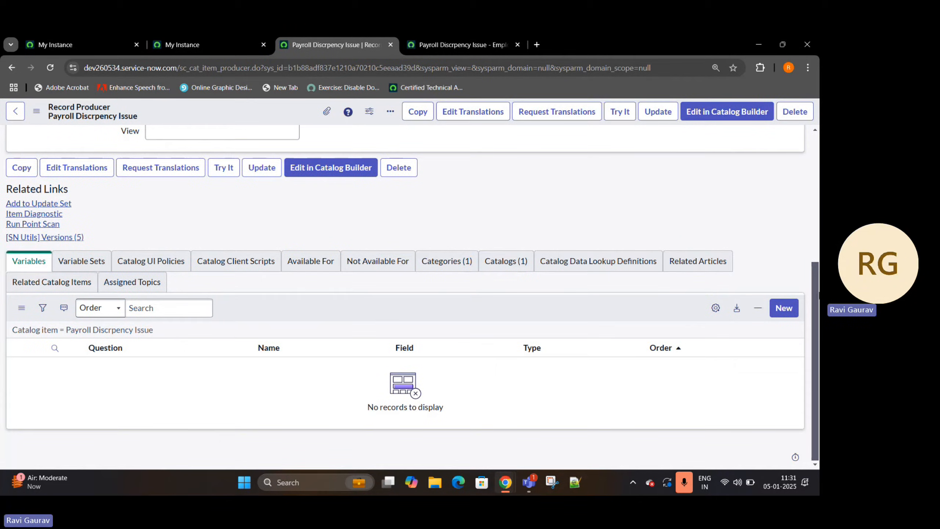
{"action": "left_click", "coordinate": [797, 311]}
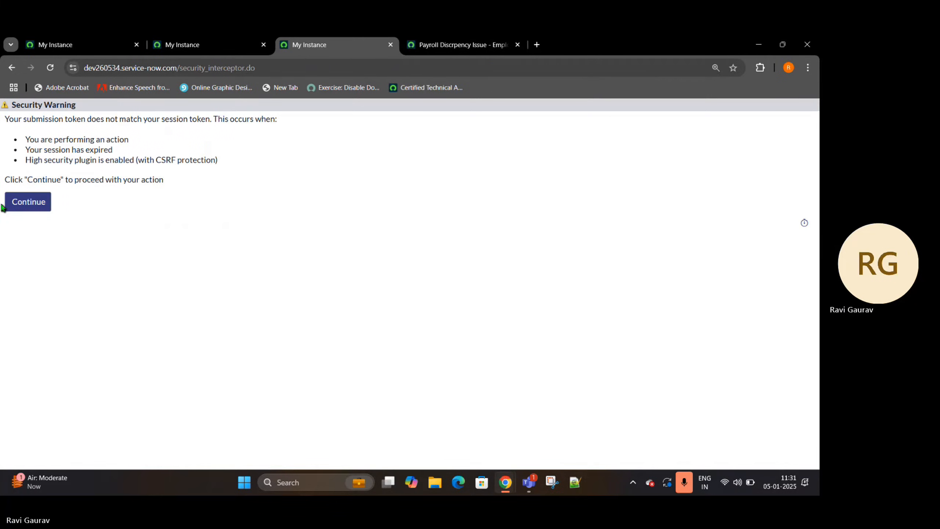
- Reload the main instance page and check the current application scope and update set
{"action": "left_click", "coordinate": [78, 45]}
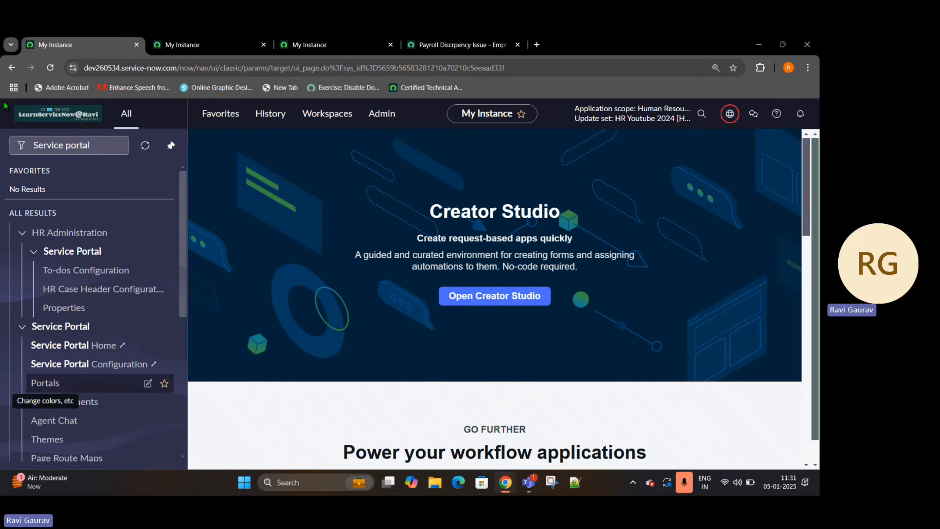
{"action": "left_click", "coordinate": [50, 69]}
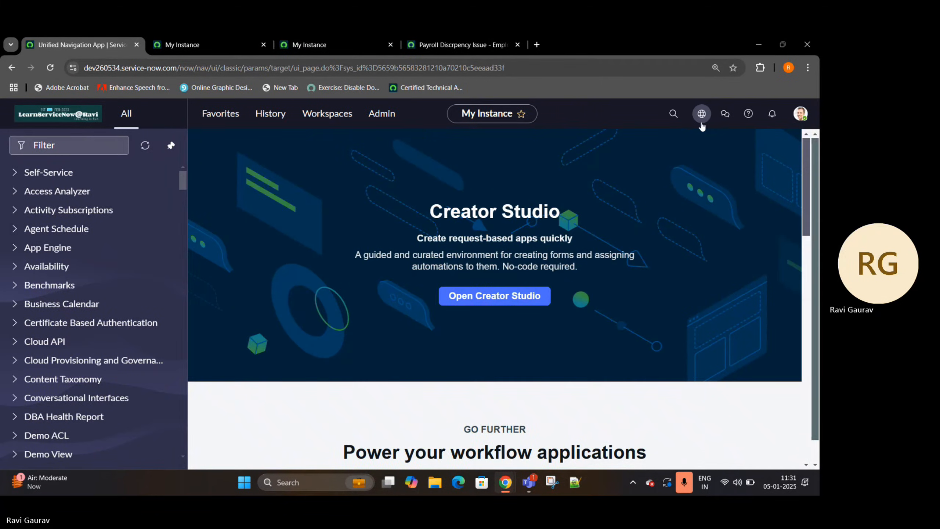
{"action": "left_click", "coordinate": [701, 115]}
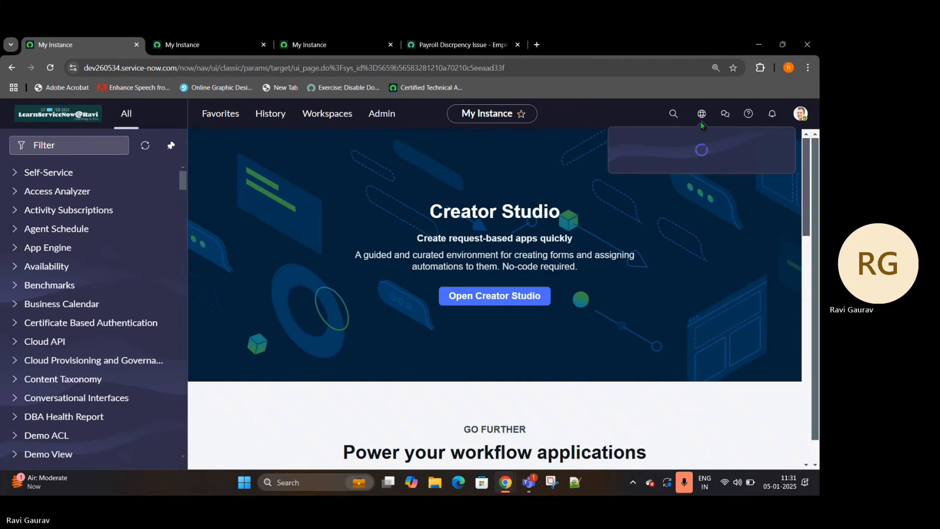
{"action": "left_click", "coordinate": [701, 115]}
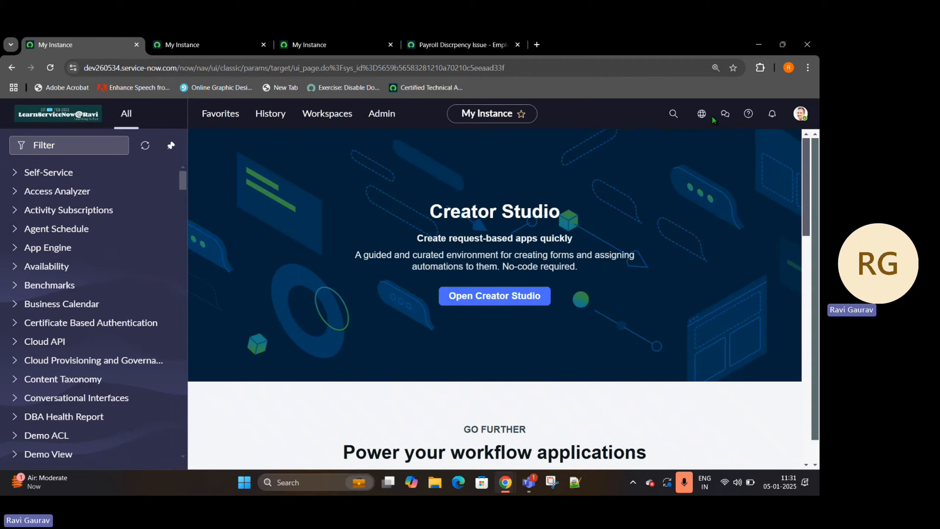
{"action": "left_click", "coordinate": [702, 117]}
{"action": "left_click", "coordinate": [681, 246]}
- Continue past the security warning for the interrupted variable creation
{"action": "left_click", "coordinate": [261, 38]}
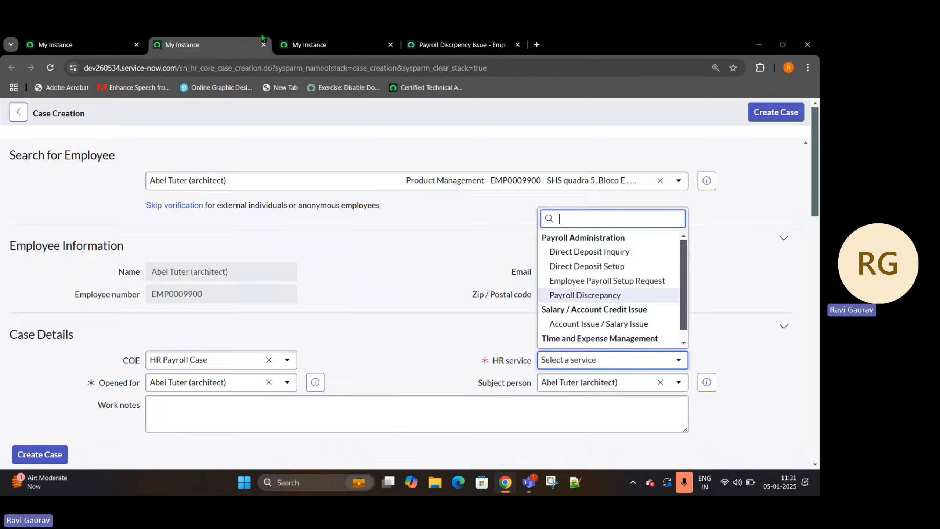
{"action": "left_click", "coordinate": [285, 42]}
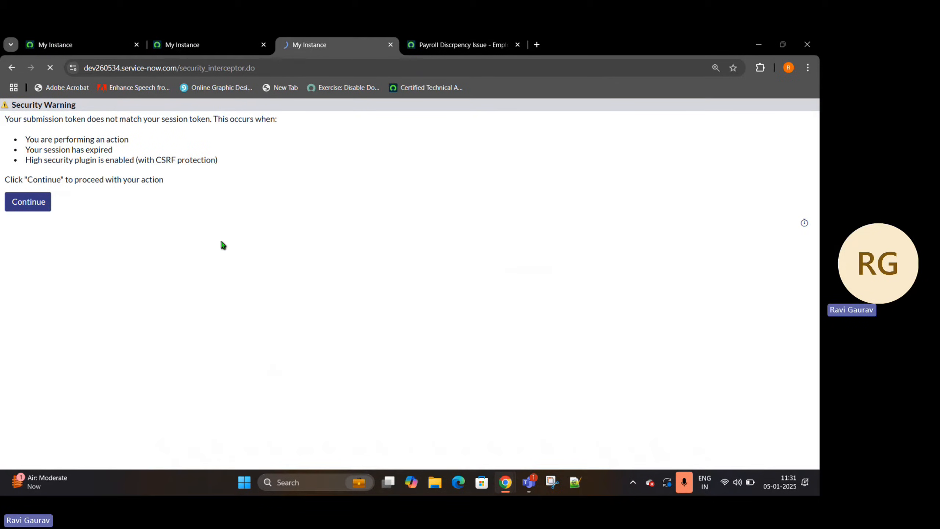
{"action": "left_click", "coordinate": [23, 206]}
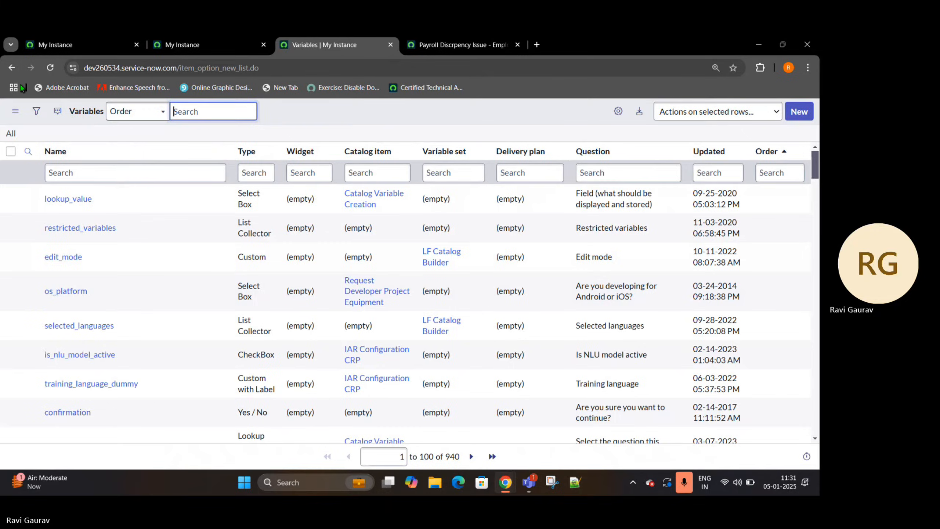
- Go back to the Payroll Discrpency Issue record producer and start a new variable for it
{"action": "left_click", "coordinate": [12, 68]}
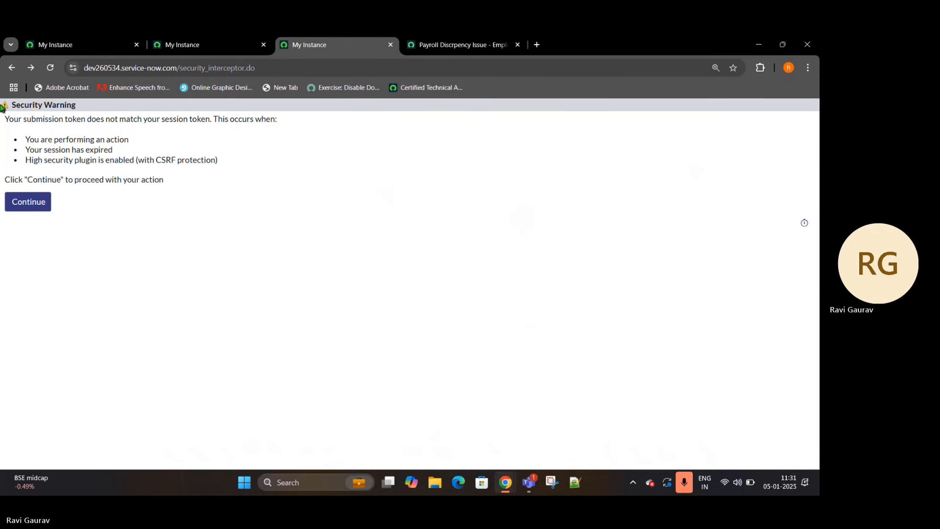
{"action": "left_click", "coordinate": [12, 67]}
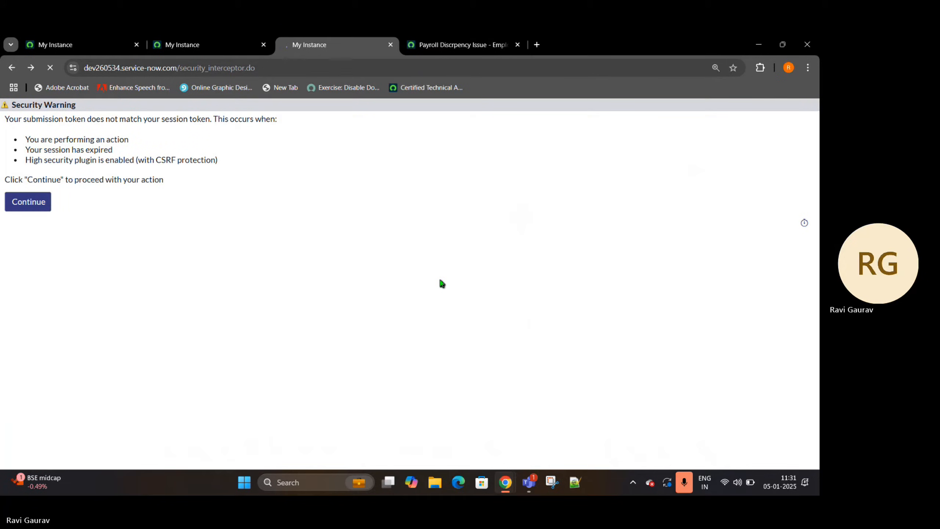
{"action": "left_click", "coordinate": [200, 38]}
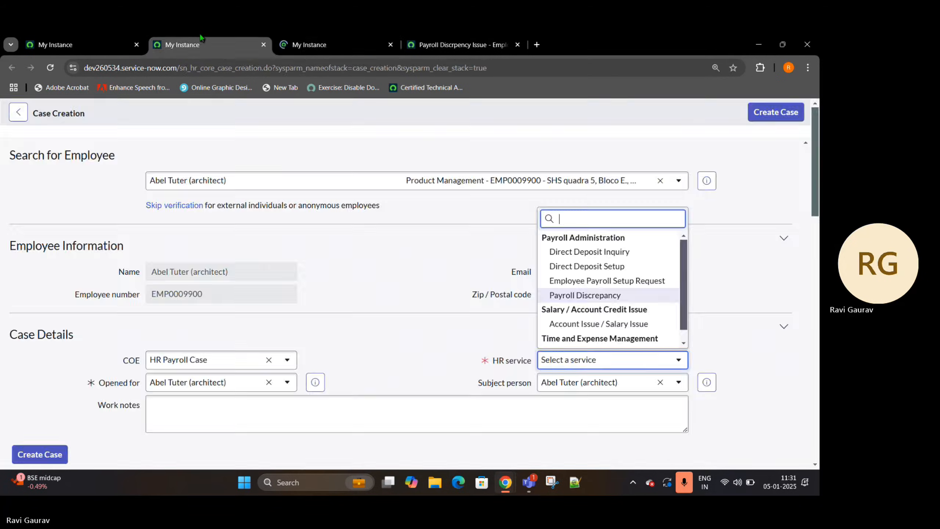
{"action": "left_click", "coordinate": [322, 41]}
{"action": "scroll", "coordinate": [160, 369], "scroll_direction": "down", "scroll_amount": 10}
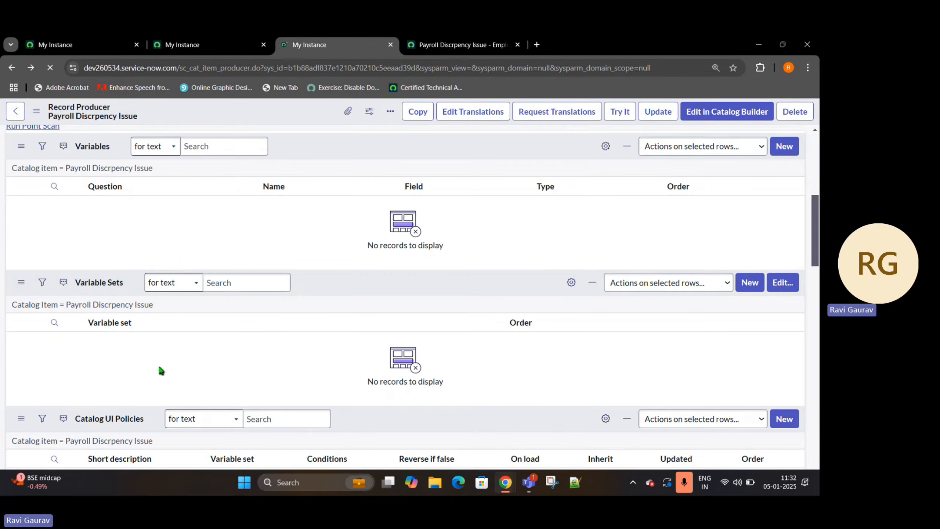
{"action": "scroll", "coordinate": [249, 281], "scroll_direction": "down", "scroll_amount": 5}
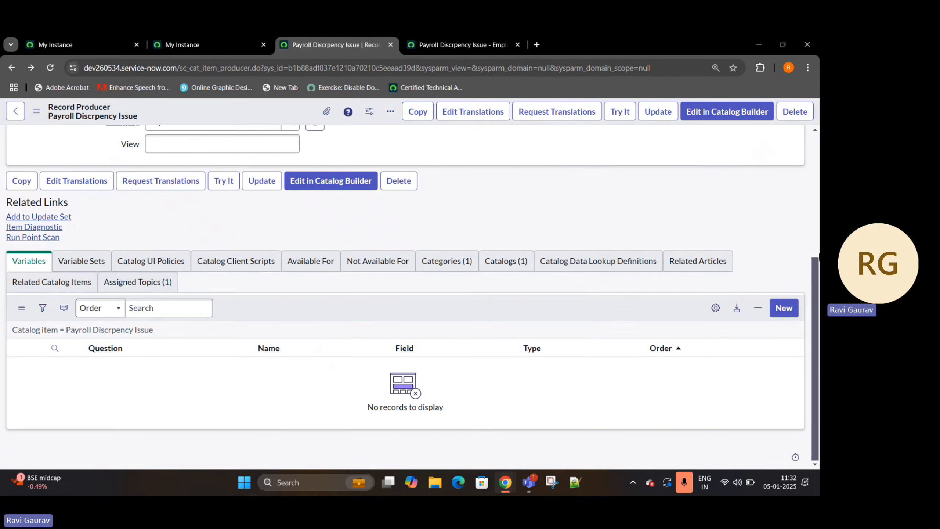
{"action": "left_click", "coordinate": [784, 318]}
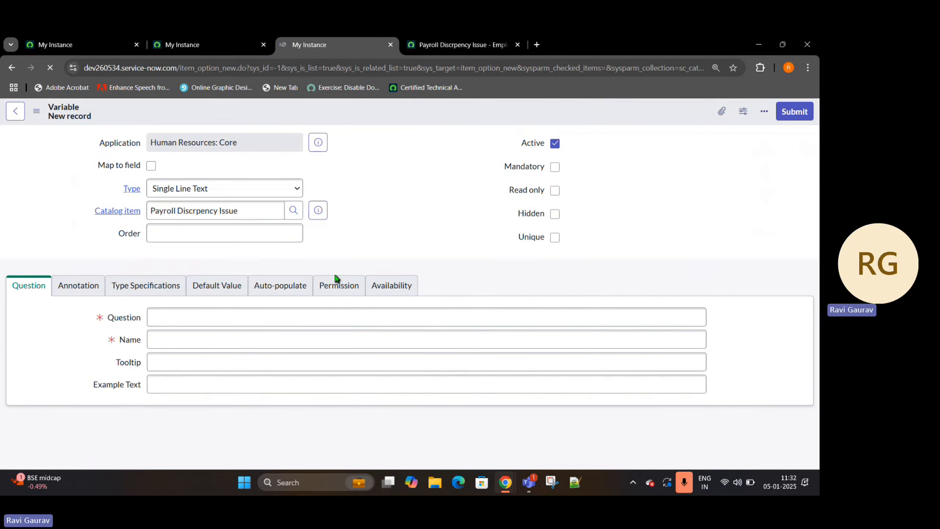
- Enter Employee Name as the new variable's question
{"action": "left_click", "coordinate": [466, 47]}
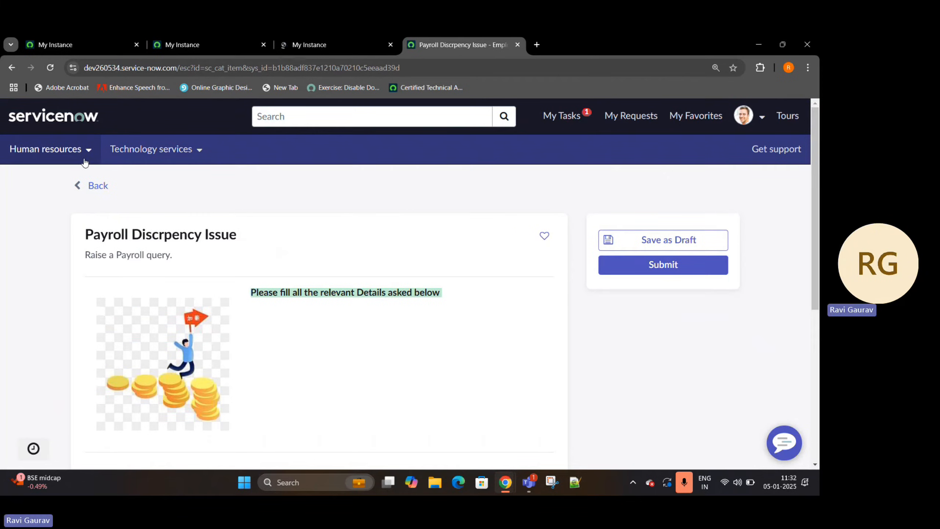
{"action": "left_click", "coordinate": [376, 34]}
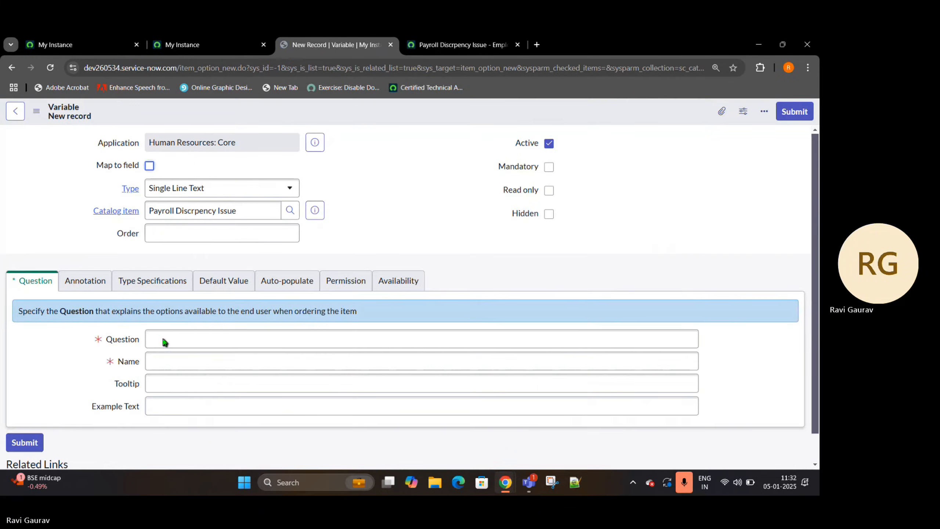
{"action": "left_click", "coordinate": [164, 339]}
{"action": "type", "text": "Em"}
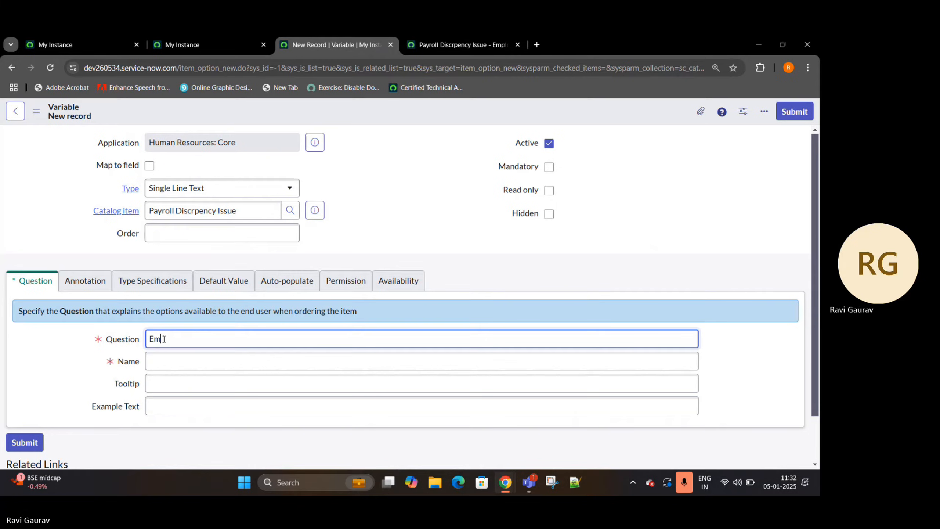
{"action": "type", "text": "ployee Name"}
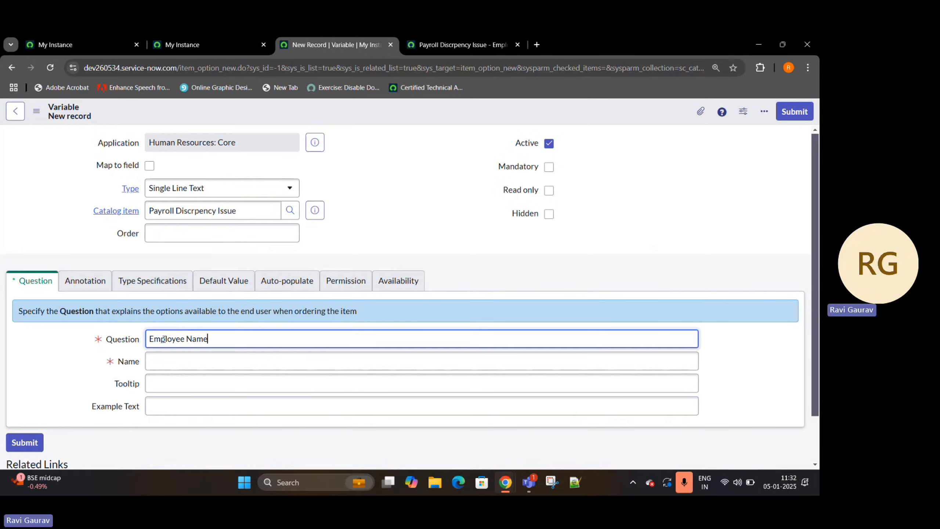
{"action": "left_click_drag", "start_coordinate": [240, 344], "coordinate": [82, 348]}
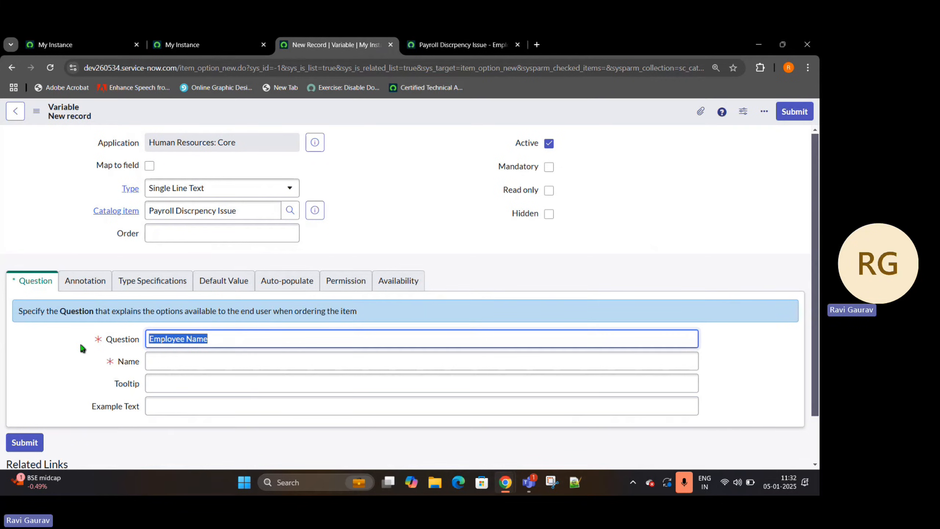
- Set the Employee Name variable's type to Reference
{"action": "left_click", "coordinate": [239, 186]}
{"action": "left_click", "coordinate": [385, 183]}
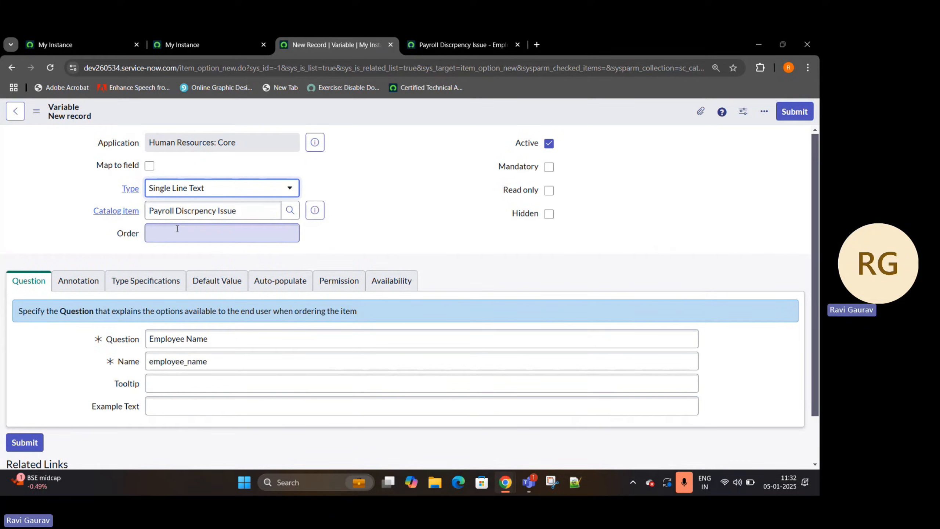
{"action": "left_click", "coordinate": [226, 184]}
{"action": "type", "text": "re"}
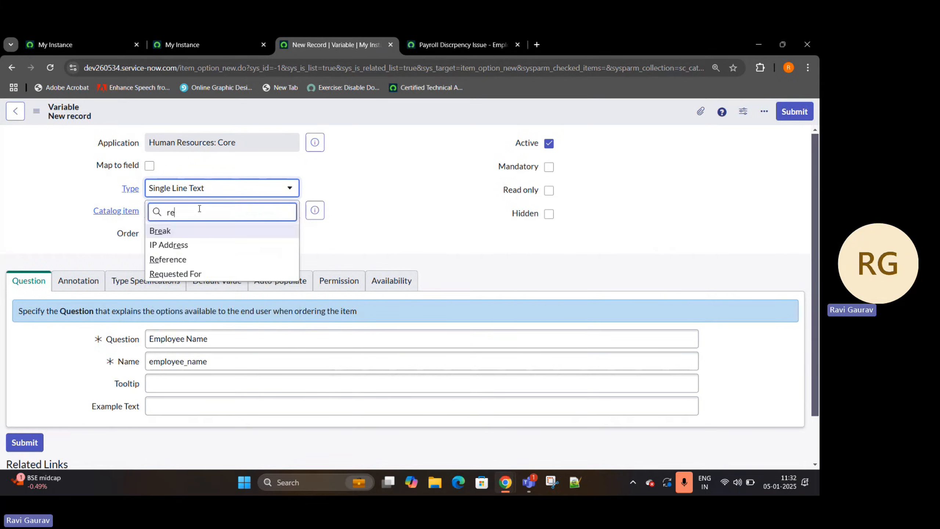
{"action": "type", "text": "f"}
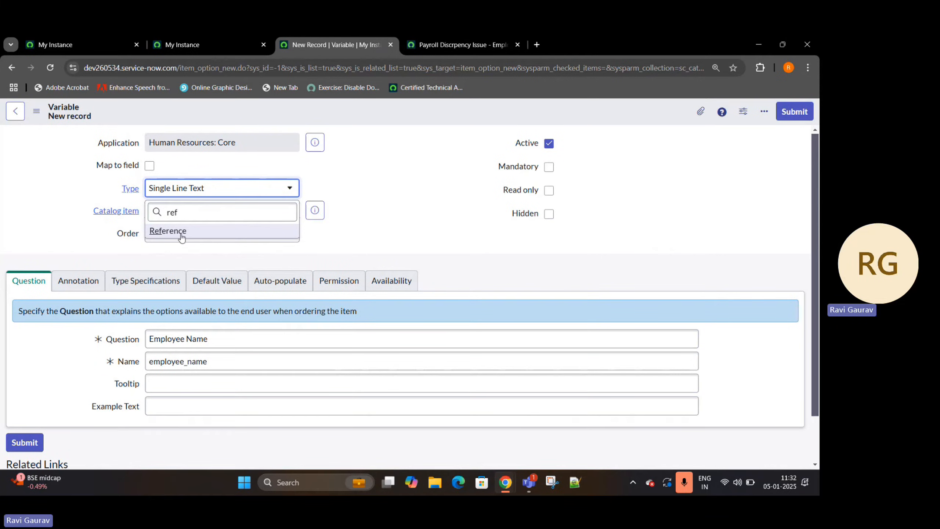
{"action": "left_click", "coordinate": [181, 231]}
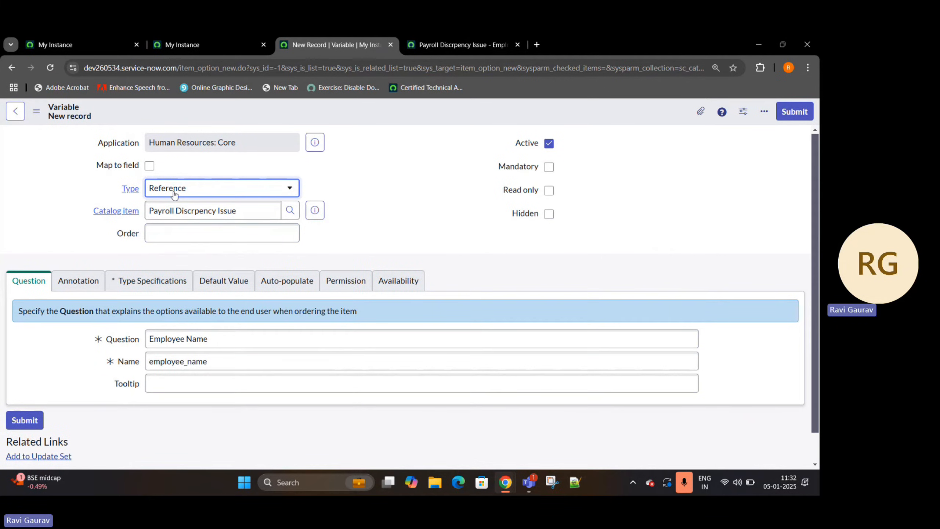
- Set the Employee Name variable to reference the User [sys_user] table in its type specifications and return to its question details
{"action": "left_click", "coordinate": [157, 280]}
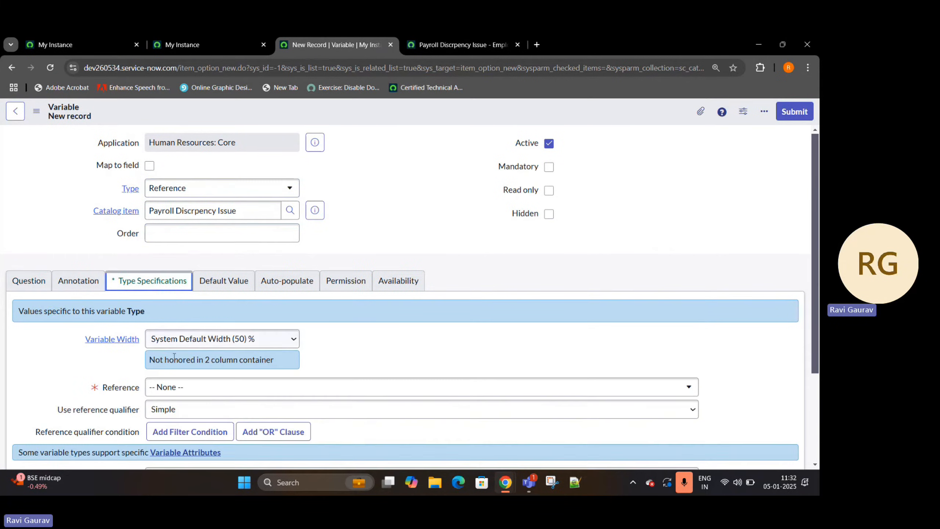
{"action": "left_click", "coordinate": [192, 388]}
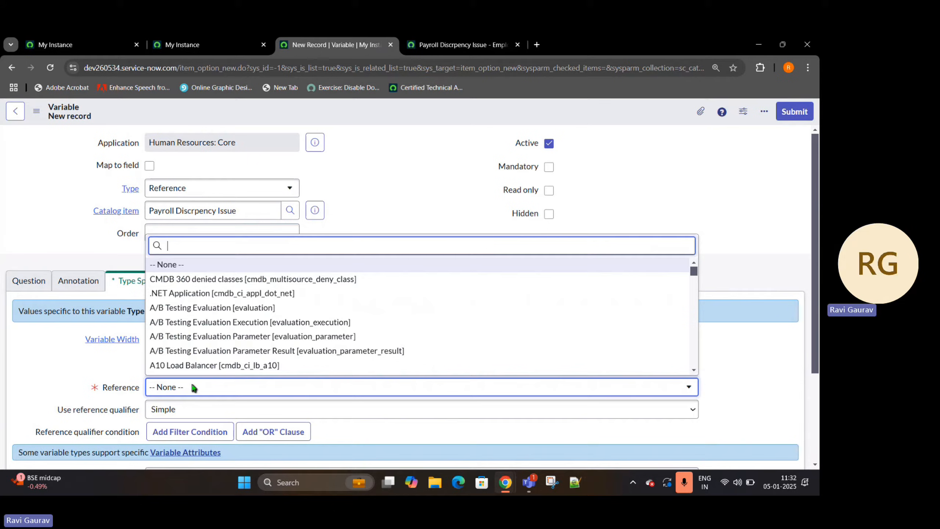
{"action": "type", "text": "sys_user"}
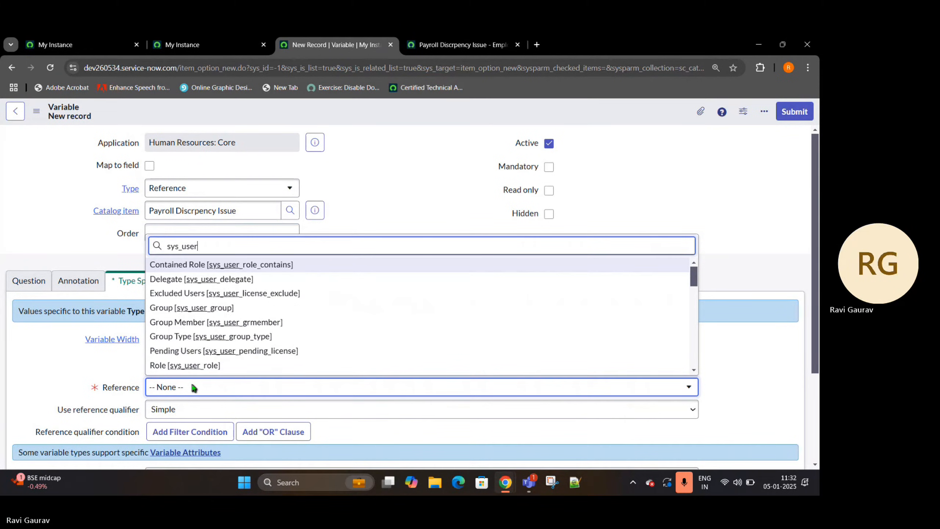
{"action": "scroll", "coordinate": [188, 333], "scroll_direction": "down", "scroll_amount": 5}
{"action": "scroll", "coordinate": [188, 332], "scroll_direction": "down", "scroll_amount": 3}
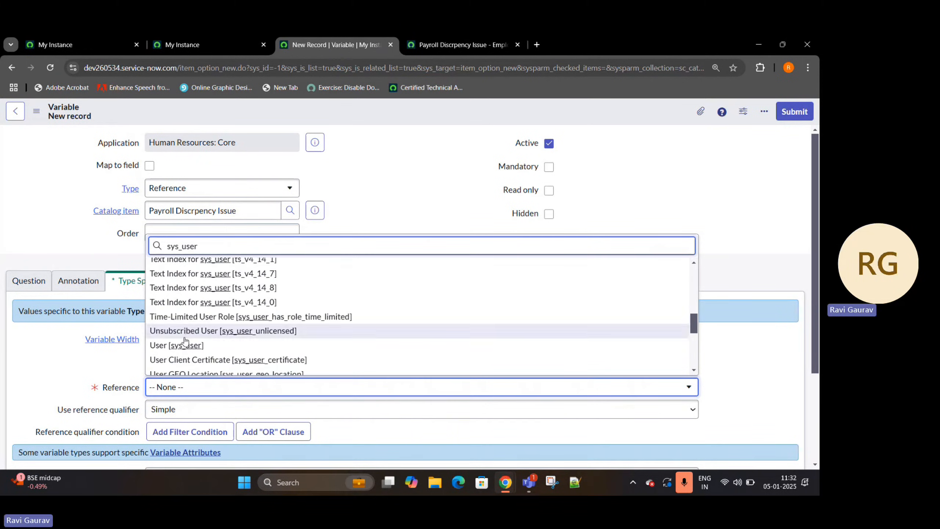
{"action": "key", "text": "Return"}
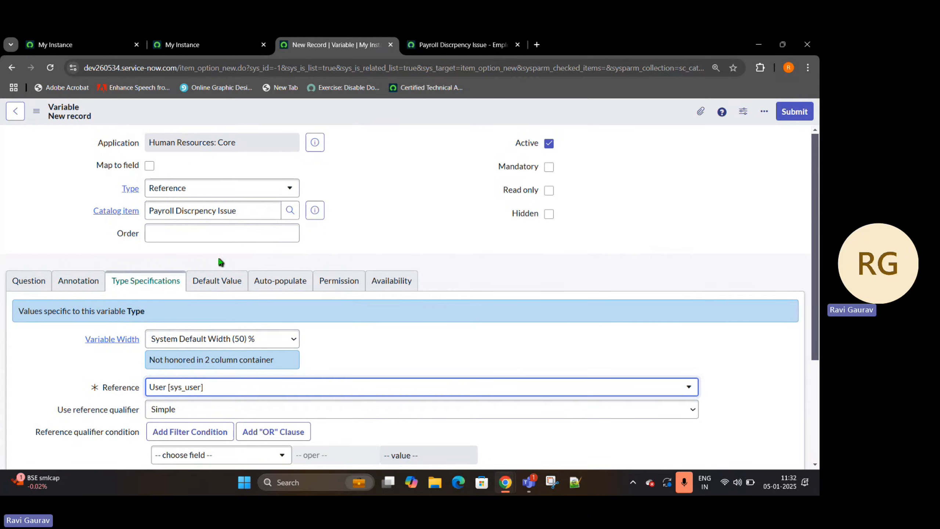
{"action": "left_click", "coordinate": [20, 283]}
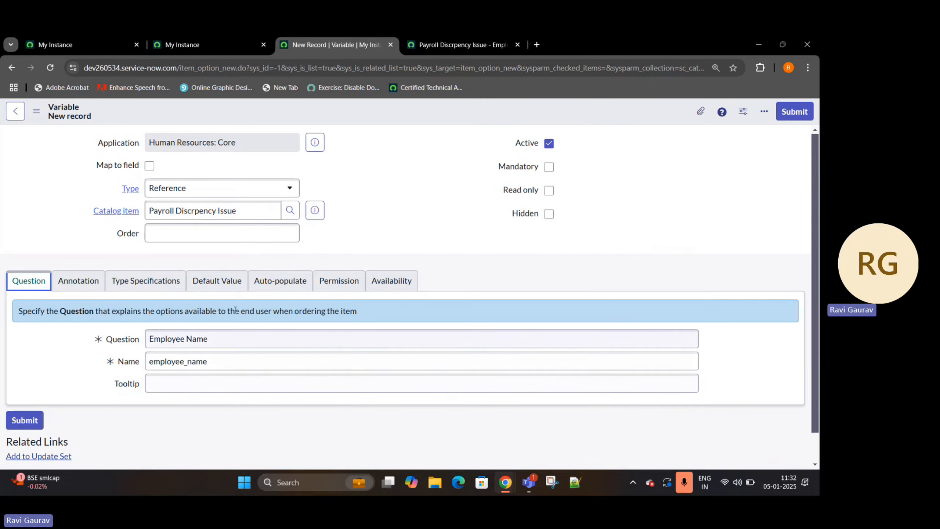
{"action": "left_click", "coordinate": [264, 237]}
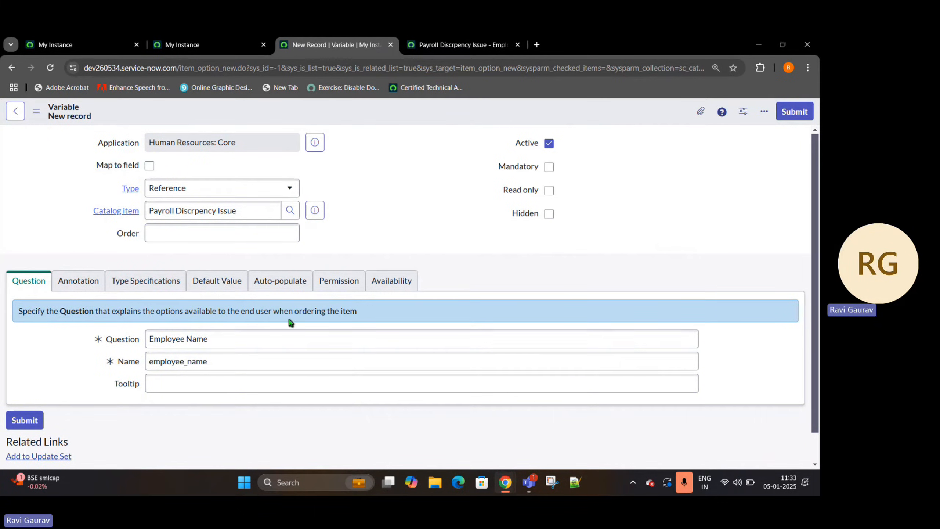
- In the open HR case creation form, choose the Account Issue / Salary Issue service and create the payroll case
{"action": "left_click_drag", "start_coordinate": [292, 312], "coordinate": [168, 37]}
{"action": "left_click", "coordinate": [170, 41]}
{"action": "left_click", "coordinate": [111, 390]}
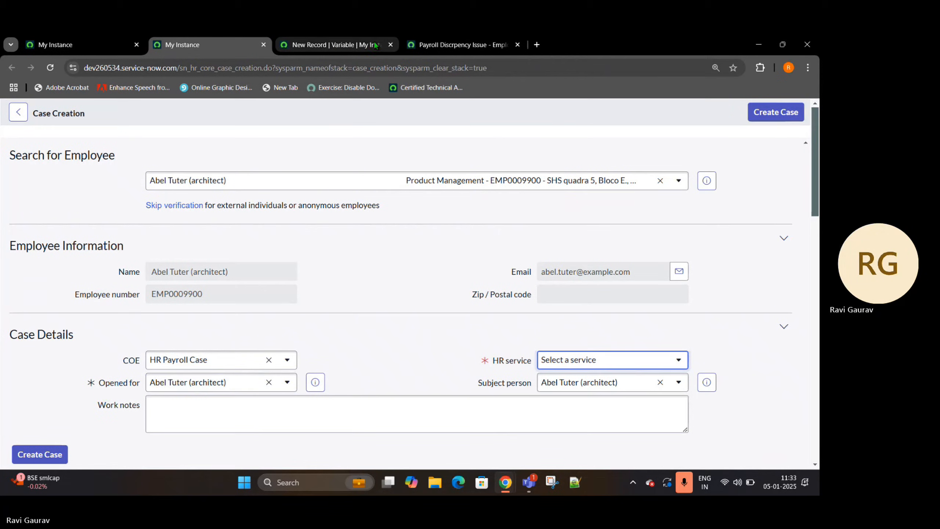
{"action": "left_click", "coordinate": [555, 366]}
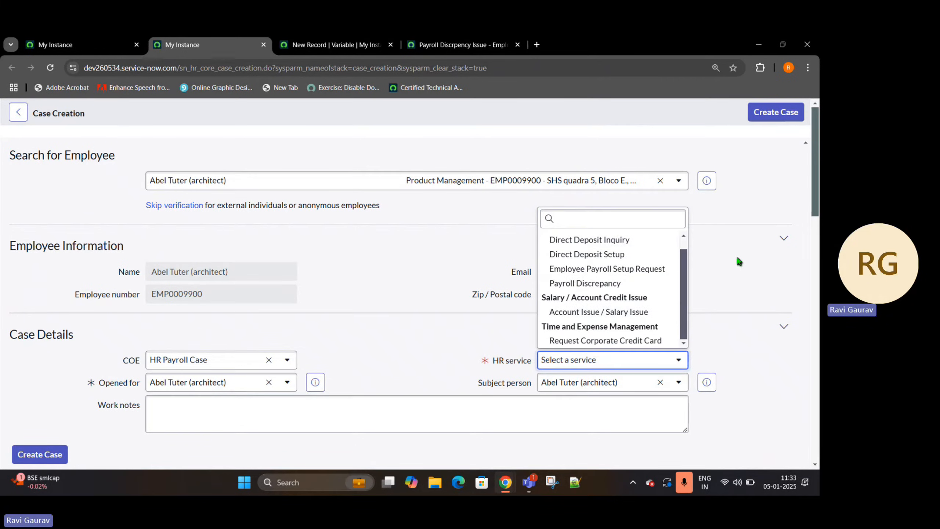
{"action": "left_click", "coordinate": [599, 312]}
{"action": "left_click", "coordinate": [36, 461]}
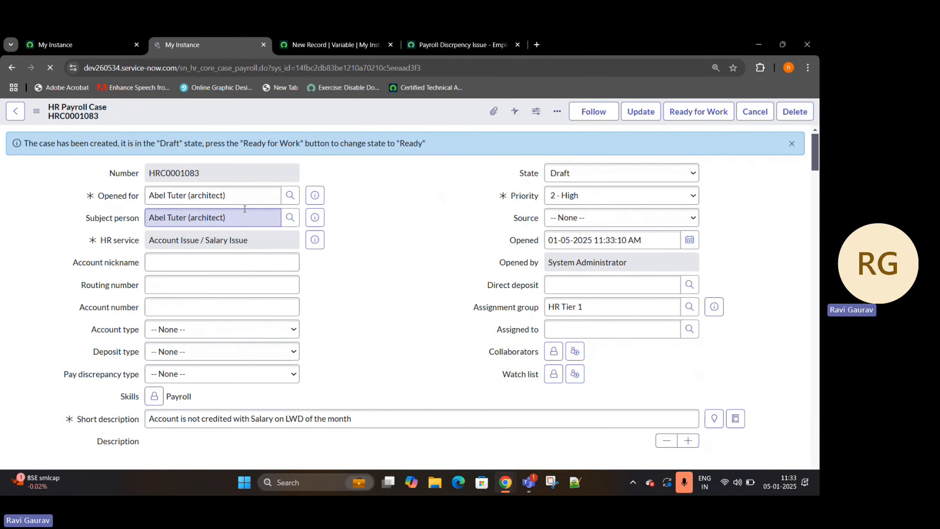
{"action": "left_click", "coordinate": [98, 197]}
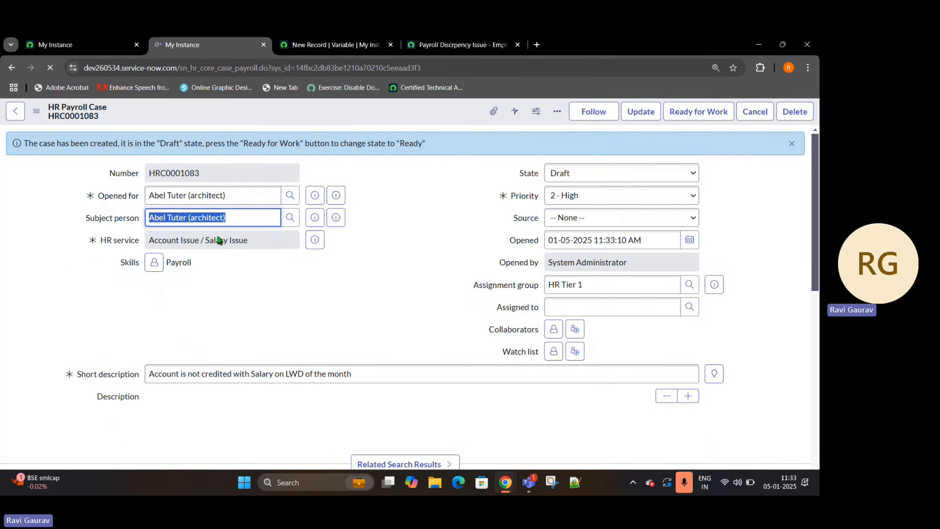
- Return to the new Employee Name variable and map it to the Opened for field of the payroll case table
{"action": "left_click", "coordinate": [361, 41]}
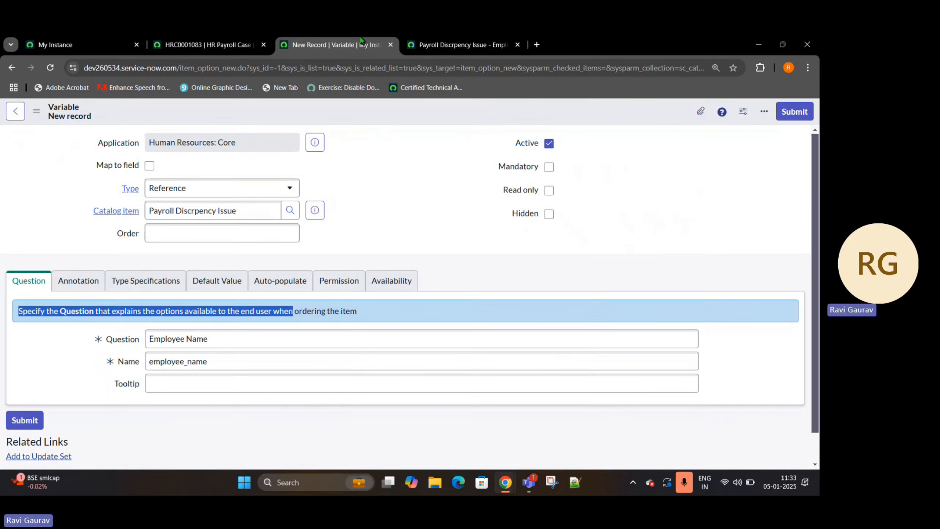
{"action": "left_click", "coordinate": [150, 166]}
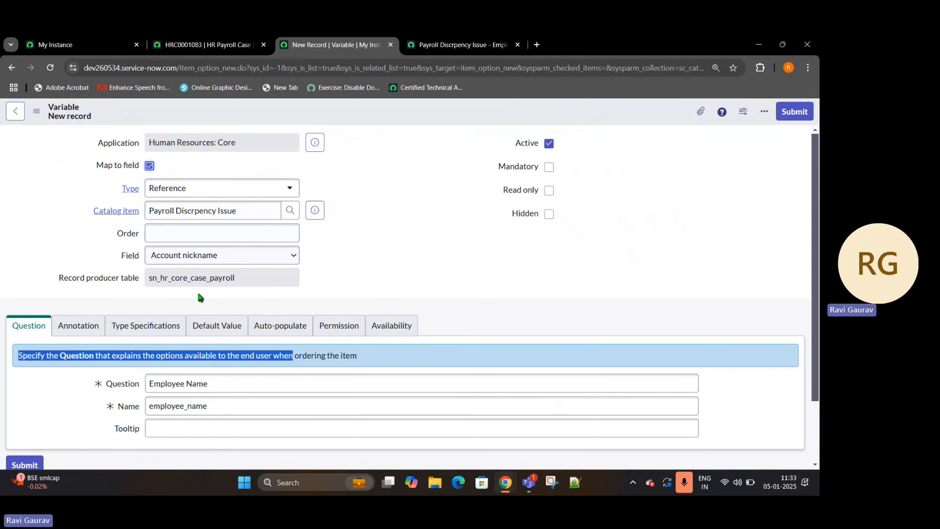
{"action": "left_click", "coordinate": [273, 257]}
{"action": "scroll", "coordinate": [218, 159], "scroll_direction": "down", "scroll_amount": 3}
{"action": "scroll", "coordinate": [210, 141], "scroll_direction": "down", "scroll_amount": 10}
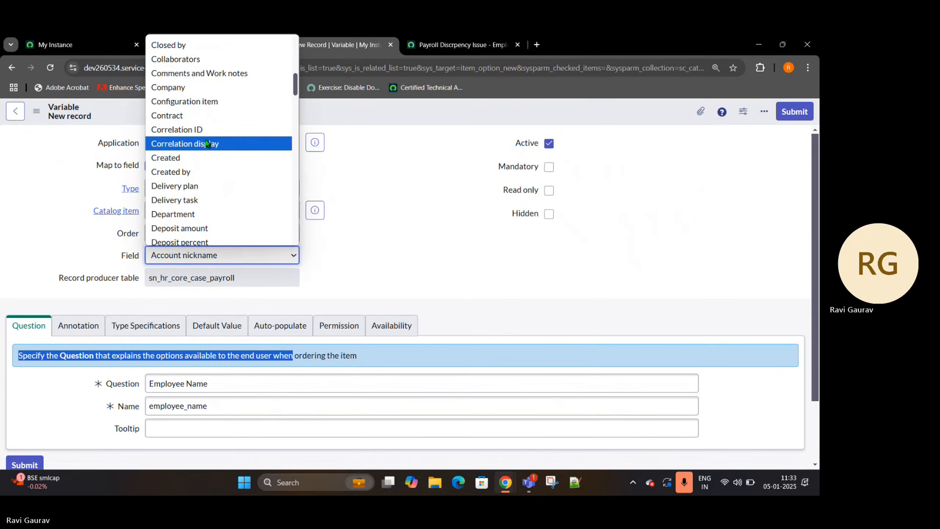
{"action": "scroll", "coordinate": [177, 218], "scroll_direction": "down", "scroll_amount": 1}
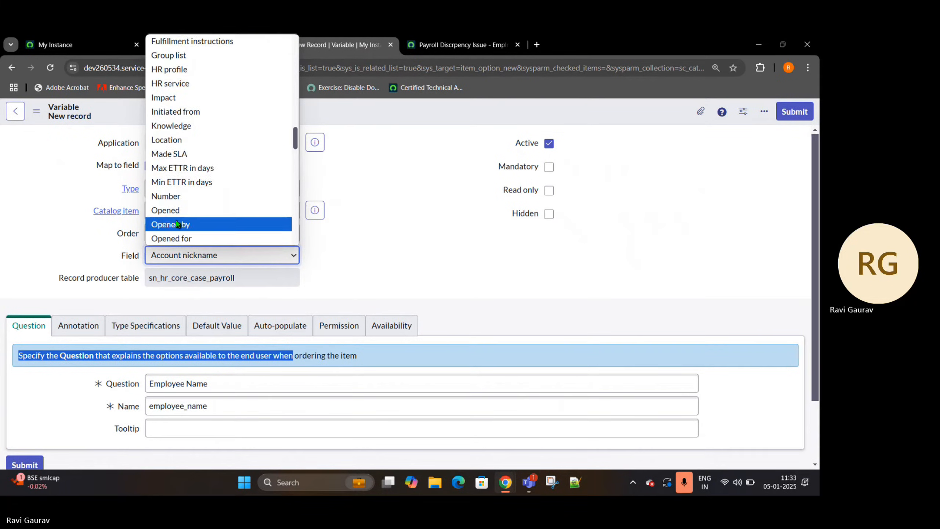
{"action": "left_click", "coordinate": [178, 238]}
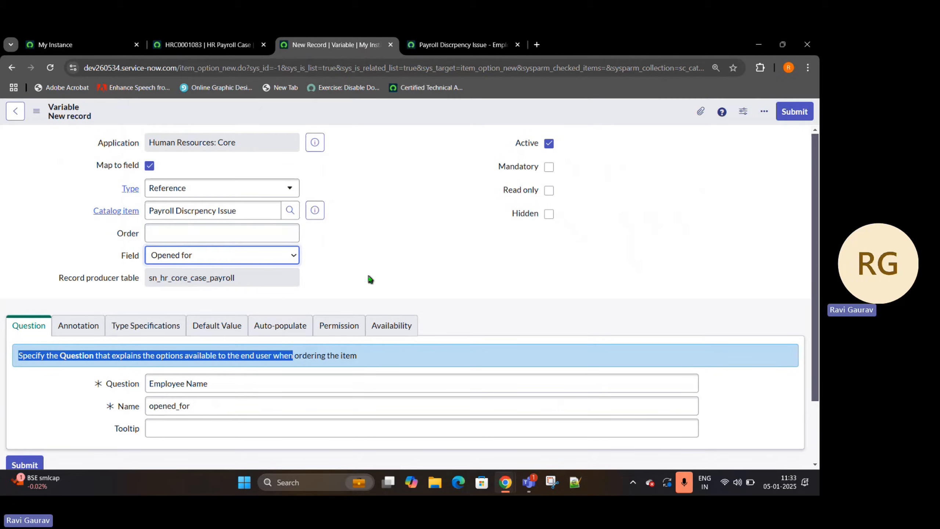
- Set the Employee Name variable's order to 10, make it mandatory and save the record
{"action": "left_click", "coordinate": [270, 230]}
{"action": "type", "text": "10"}
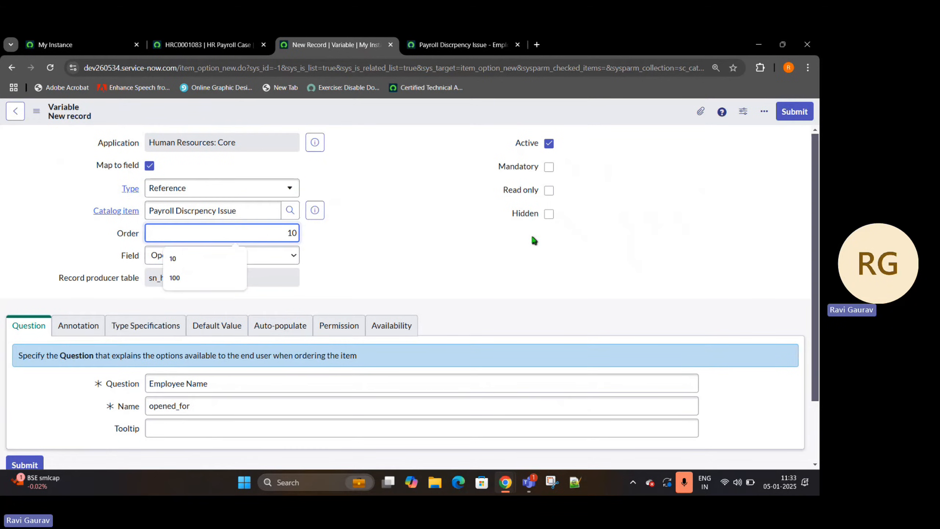
{"action": "left_click", "coordinate": [549, 167]}
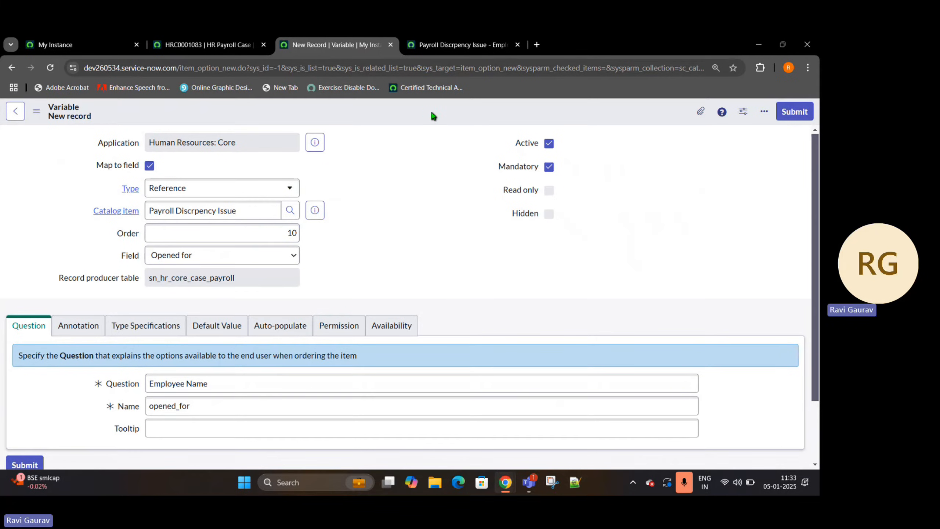
{"action": "right_click", "coordinate": [430, 118]}
{"action": "left_click", "coordinate": [444, 121]}
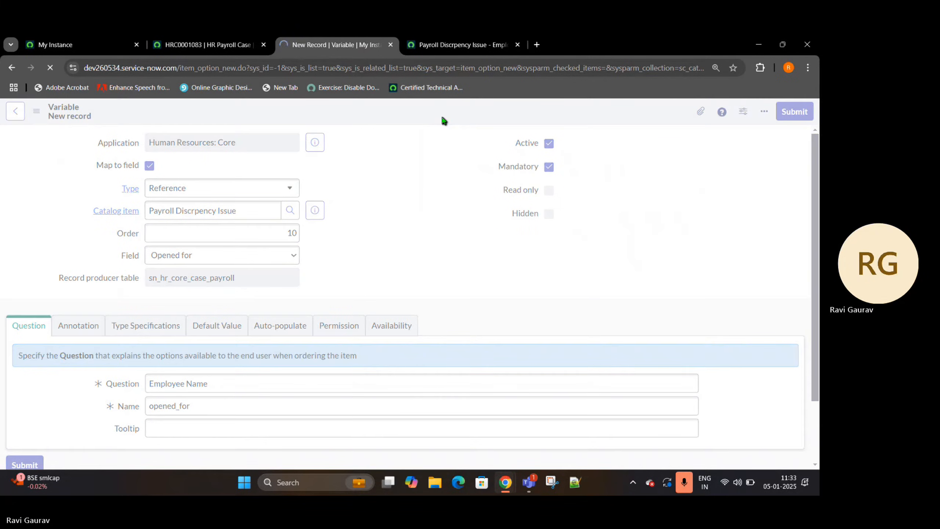
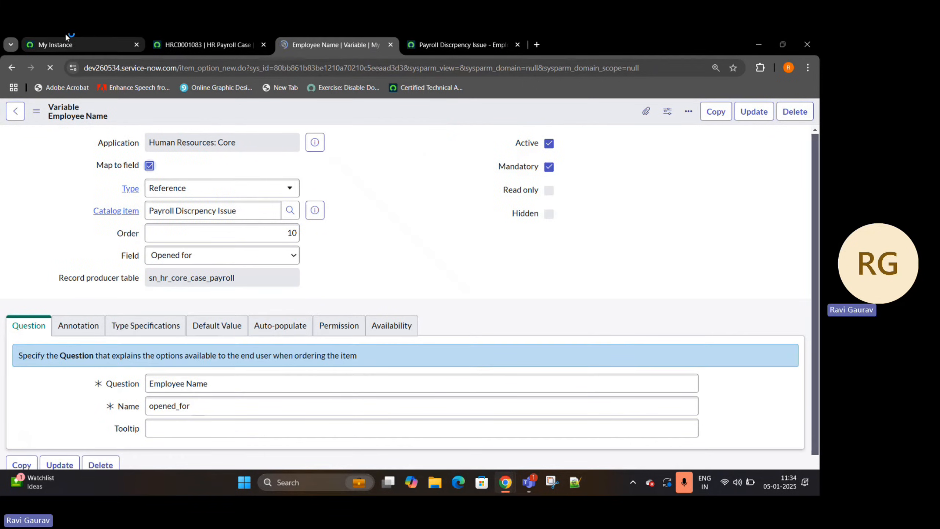
- Examine the HR service field and its value on the created payroll case, and return to the variable record
{"action": "left_click", "coordinate": [230, 41]}
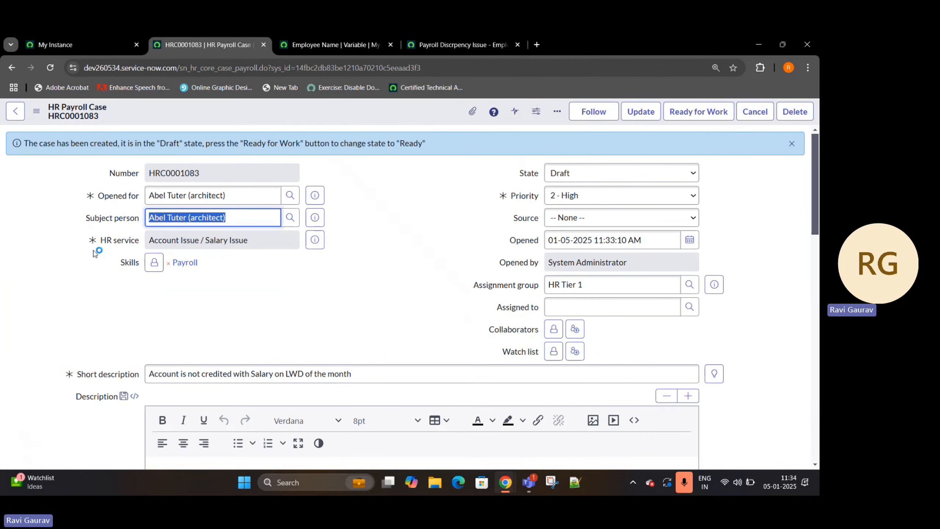
{"action": "left_click_drag", "start_coordinate": [101, 237], "coordinate": [142, 246]}
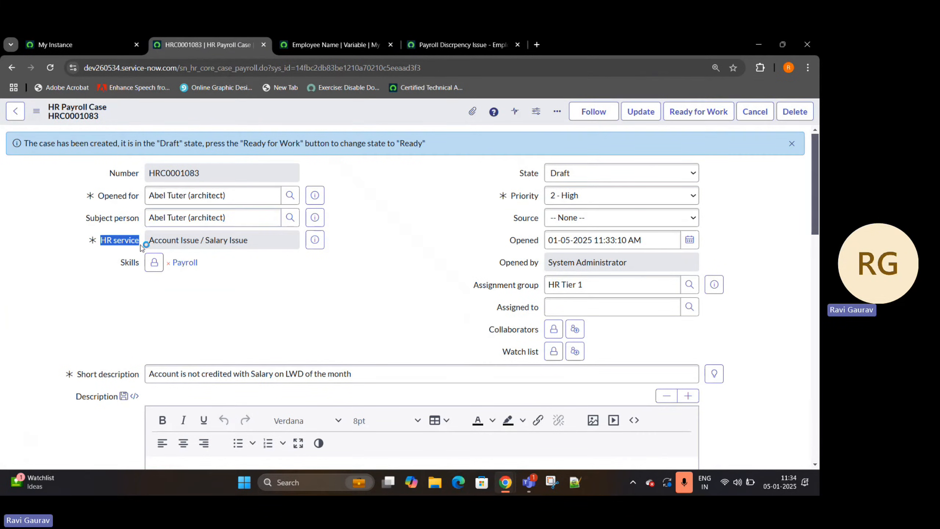
{"action": "left_click", "coordinate": [159, 241]}
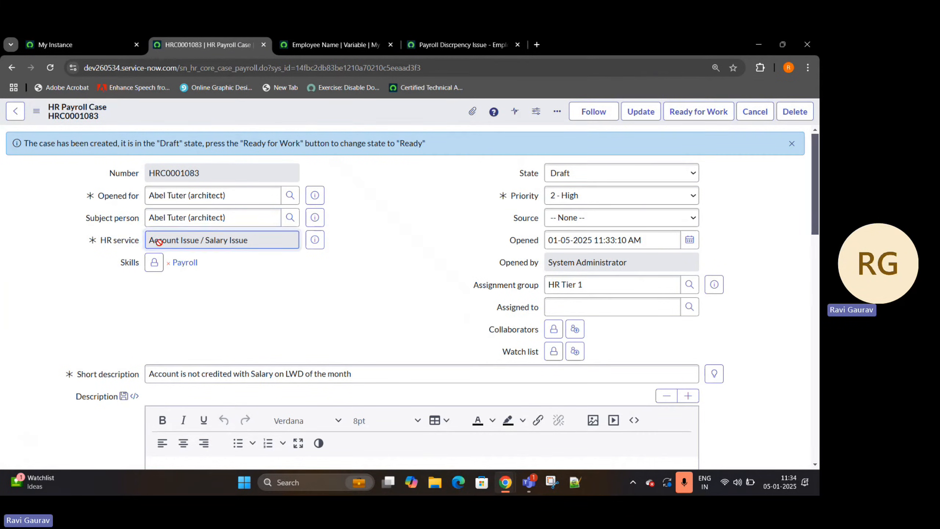
{"action": "left_click_drag", "start_coordinate": [158, 241], "coordinate": [267, 240]}
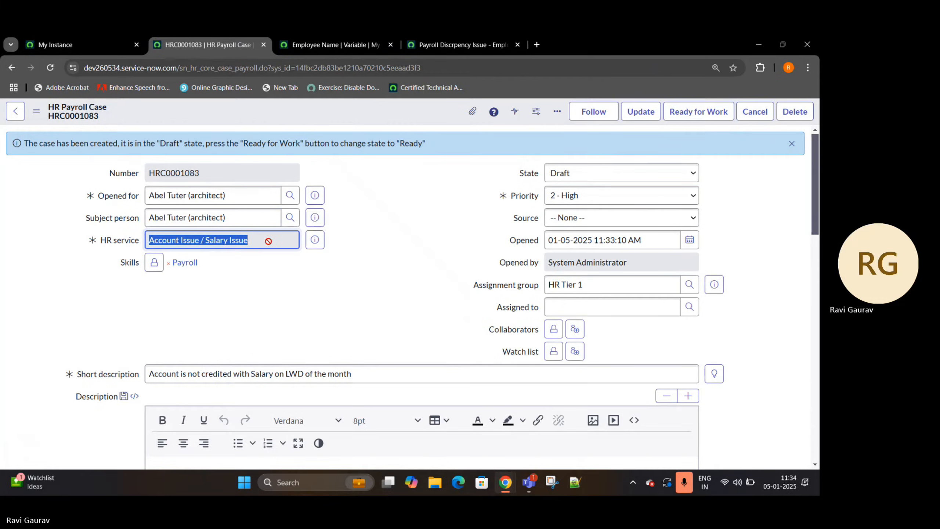
{"action": "left_click", "coordinate": [455, 42]}
{"action": "left_click", "coordinate": [329, 45]}
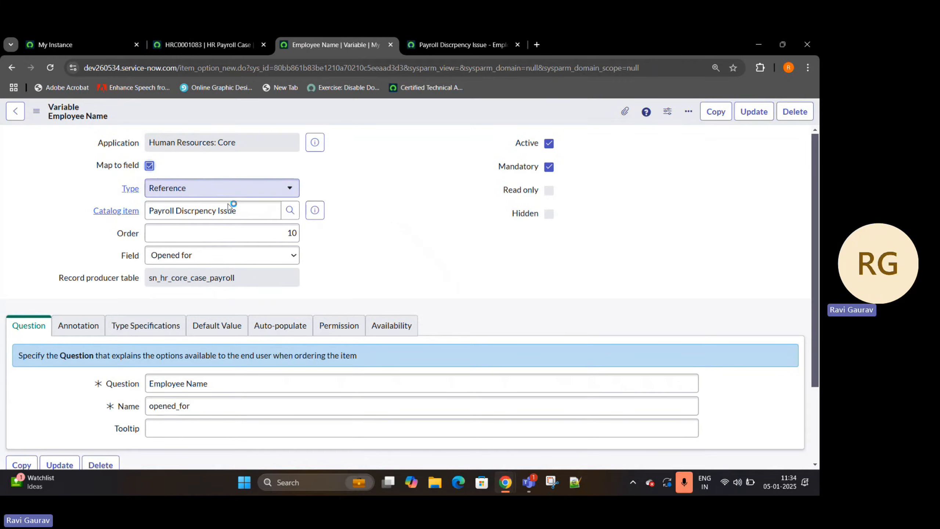
- Change the variable's order to 20
{"action": "left_click", "coordinate": [251, 233]}
{"action": "key", "text": "BackSpace"}
{"action": "key", "text": "BackSpace"}
{"action": "type", "text": "20"}
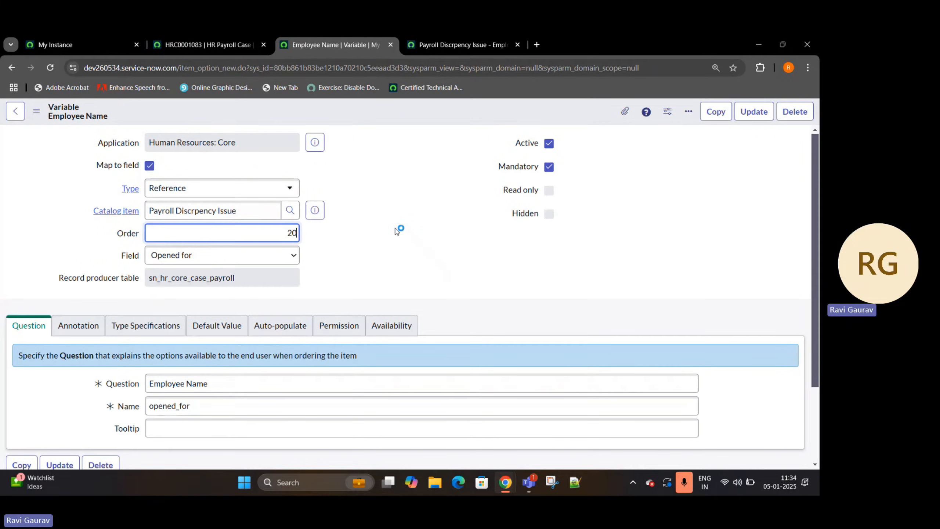
{"action": "left_click", "coordinate": [392, 238]}
- Replace the variable's question text with a service selection prompt that begins "Choose from the below"
{"action": "left_click_drag", "start_coordinate": [222, 385], "coordinate": [73, 408]}
{"action": "key", "text": "BackSpace"}
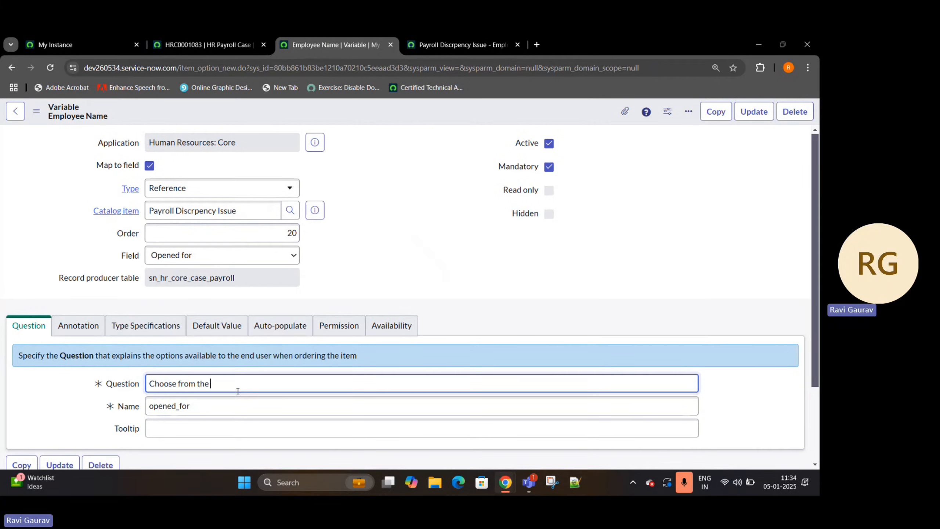
{"action": "type", "text": "Choose from the below service"}
- In the variable's type specifications, search the Reference tables for "sn_hr_" and look through the matches for the HR service table
{"action": "left_click", "coordinate": [144, 334]}
{"action": "scroll", "coordinate": [397, 189], "scroll_direction": "down", "scroll_amount": 3}
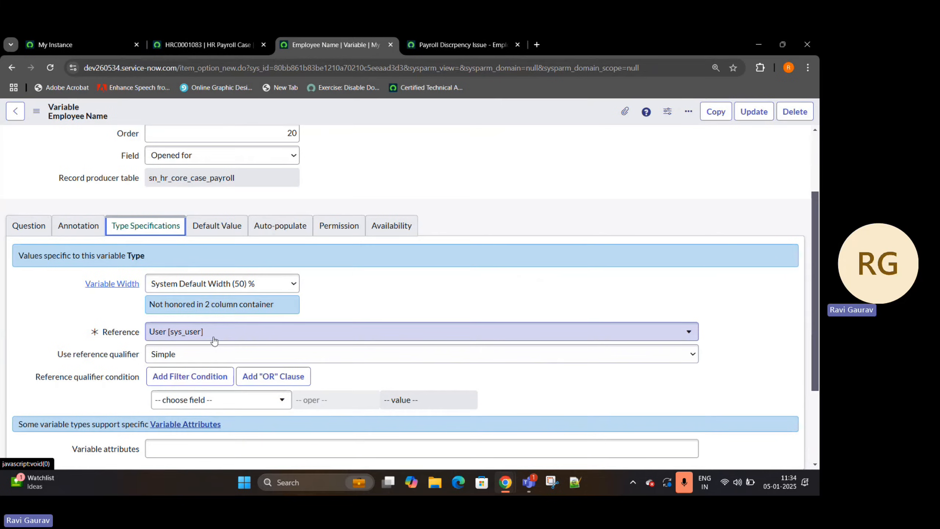
{"action": "left_click", "coordinate": [215, 340]}
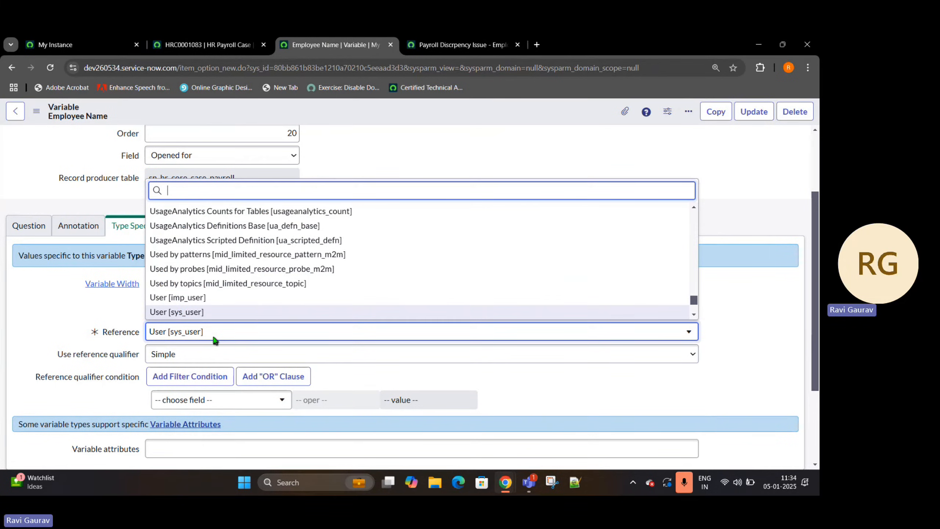
{"action": "type", "text": "sn_hr_se"}
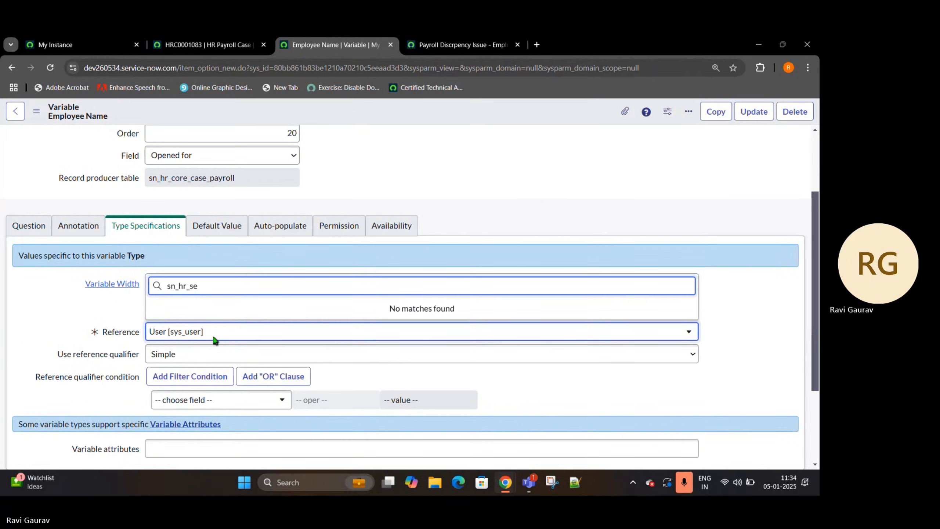
{"action": "key", "text": "BackSpace"}
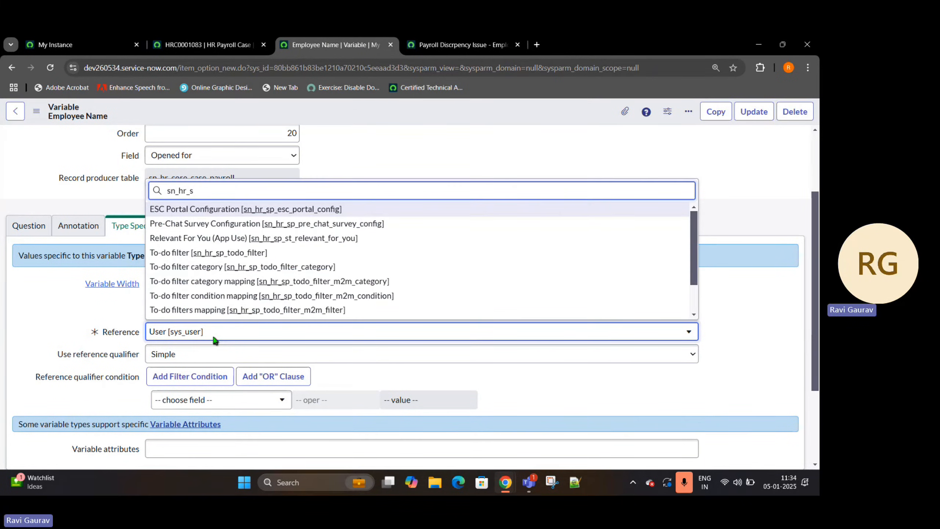
{"action": "key", "text": "BackSpace"}
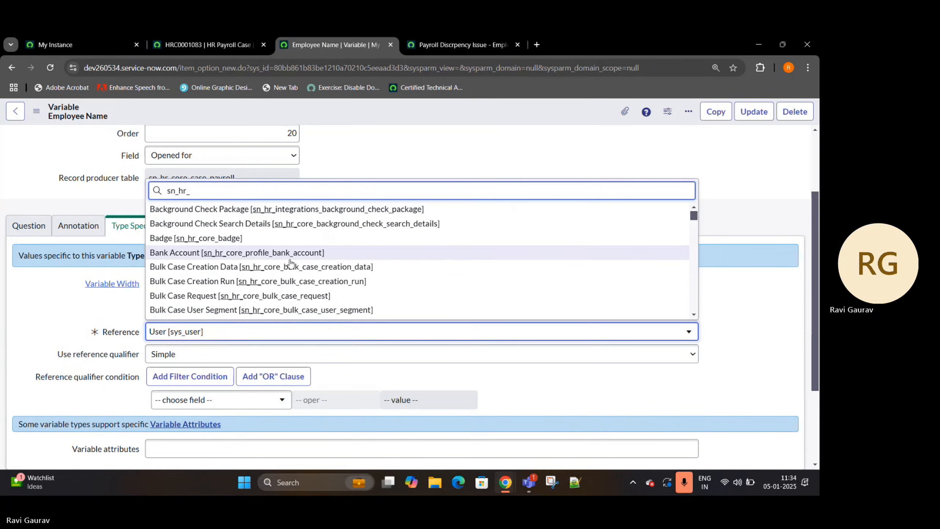
{"action": "scroll", "coordinate": [290, 262], "scroll_direction": "down", "scroll_amount": 2}
{"action": "scroll", "coordinate": [290, 262], "scroll_direction": "down", "scroll_amount": 2}
{"action": "scroll", "coordinate": [291, 262], "scroll_direction": "down", "scroll_amount": 6}
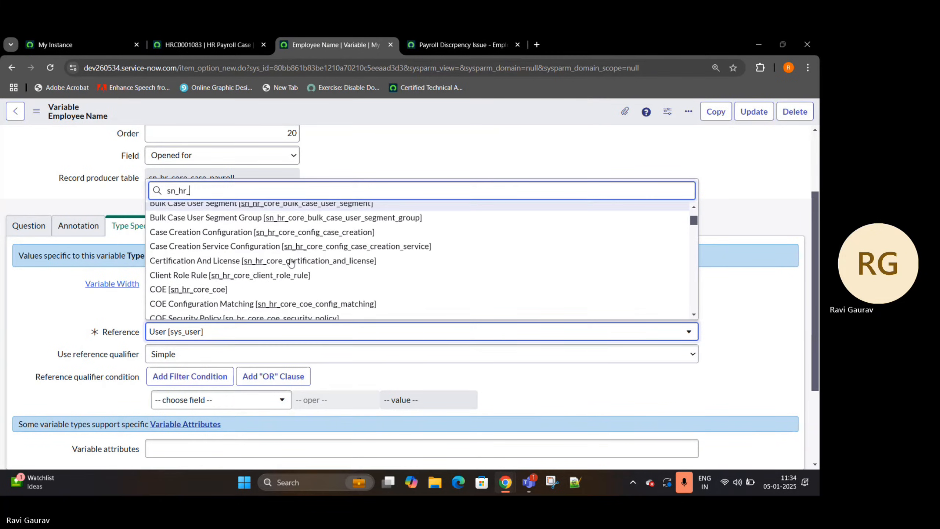
{"action": "scroll", "coordinate": [290, 262], "scroll_direction": "down", "scroll_amount": 3}
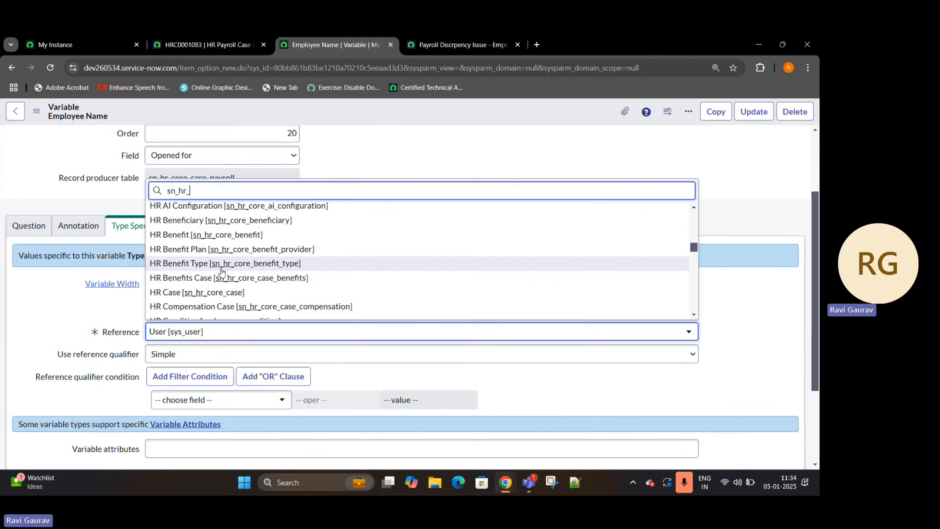
{"action": "scroll", "coordinate": [220, 274], "scroll_direction": "down", "scroll_amount": 9}
{"action": "scroll", "coordinate": [221, 272], "scroll_direction": "down", "scroll_amount": 10}
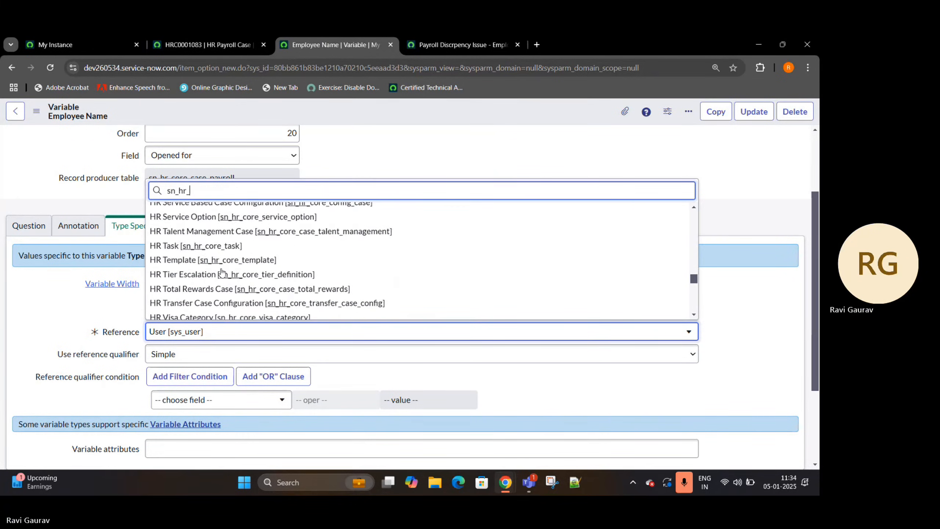
{"action": "scroll", "coordinate": [221, 272], "scroll_direction": "up", "scroll_amount": 3}
{"action": "scroll", "coordinate": [222, 273], "scroll_direction": "up", "scroll_amount": 2}
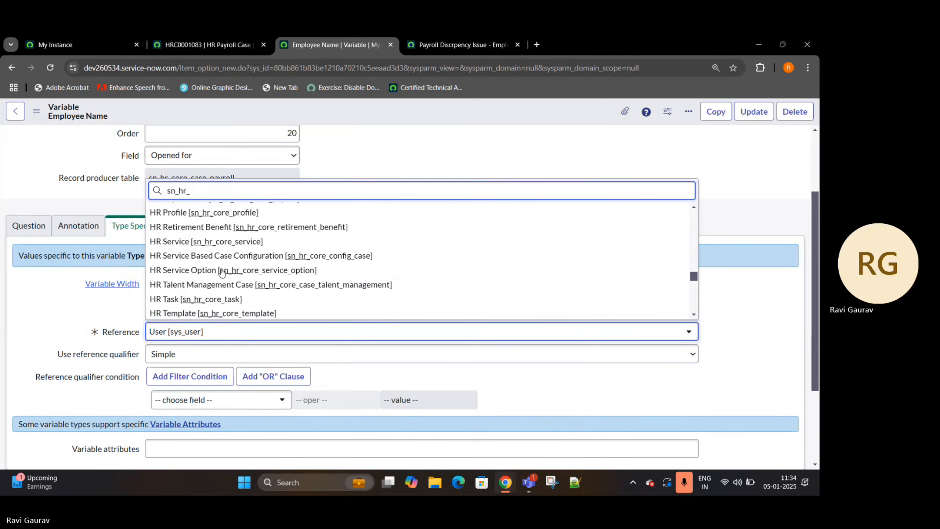
{"action": "scroll", "coordinate": [222, 273], "scroll_direction": "up", "scroll_amount": 2}
- Open the Account Issue / Salary Issue service record from the payroll case and check its table name in the page address
{"action": "left_click", "coordinate": [209, 41]}
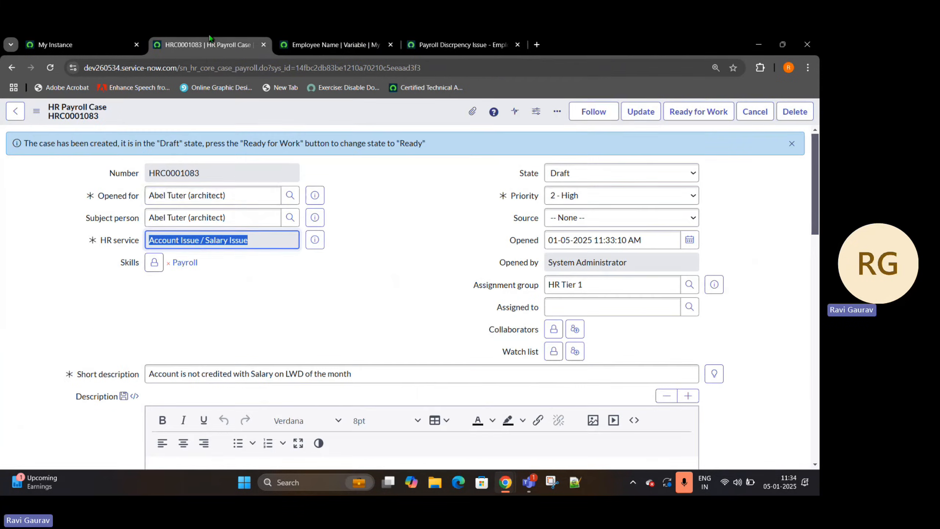
{"action": "left_click", "coordinate": [315, 239]}
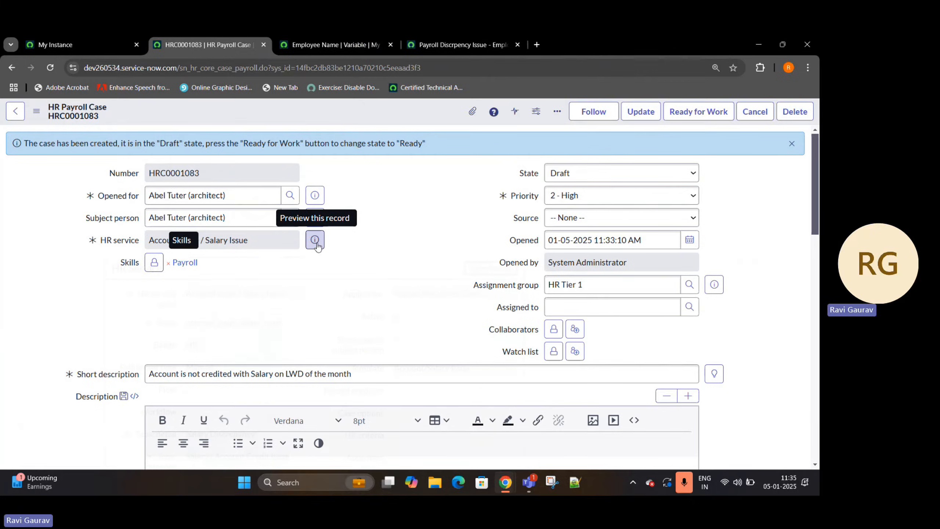
{"action": "left_click", "coordinate": [490, 270], "text": "ctrl"}
{"action": "left_click", "coordinate": [323, 33]}
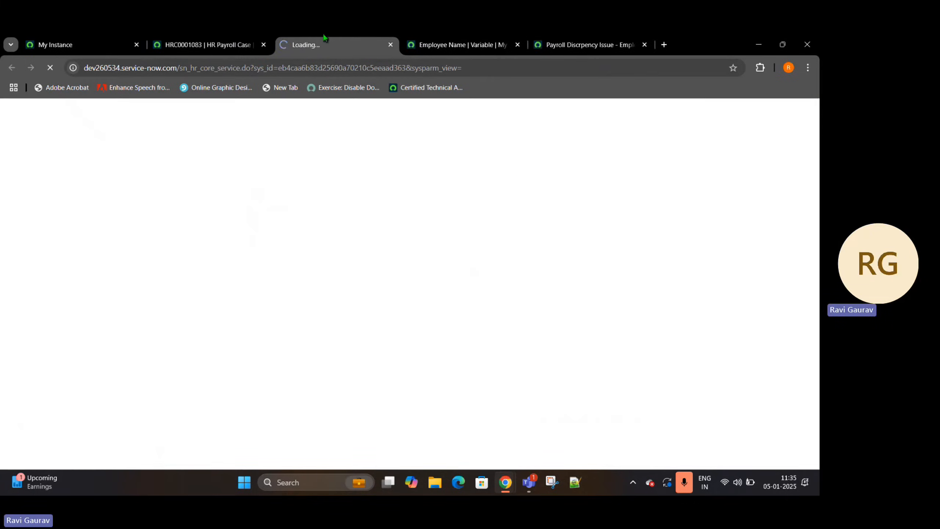
{"action": "left_click_drag", "start_coordinate": [202, 68], "coordinate": [239, 73]}
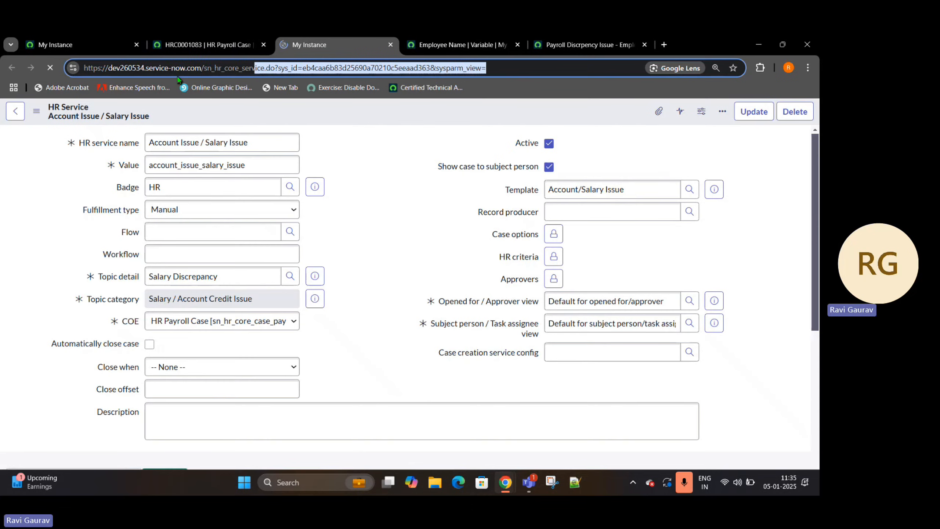
{"action": "left_click", "coordinate": [543, 32]}
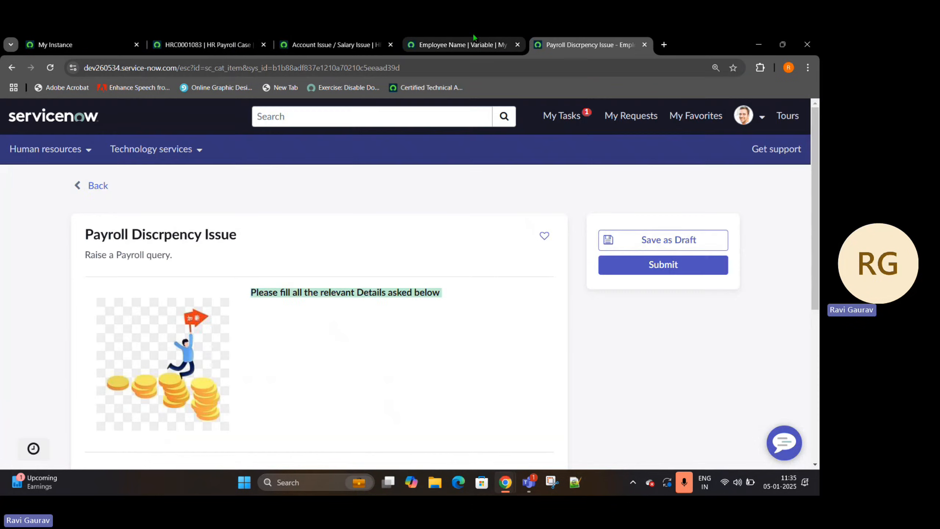
- Back in the variable's type specifications, set the Reference table to HR Service [sn_hr_core_service]
{"action": "left_click", "coordinate": [473, 34]}
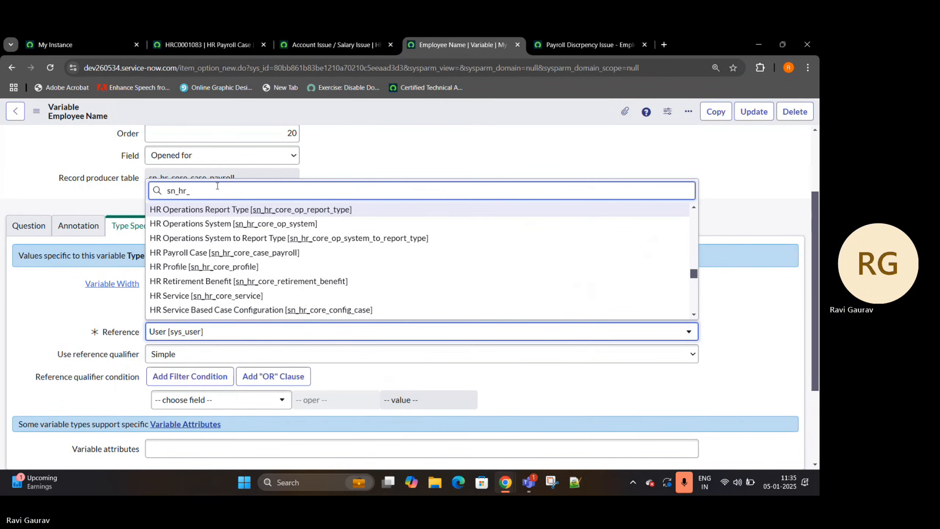
{"action": "type", "text": "core_ser"}
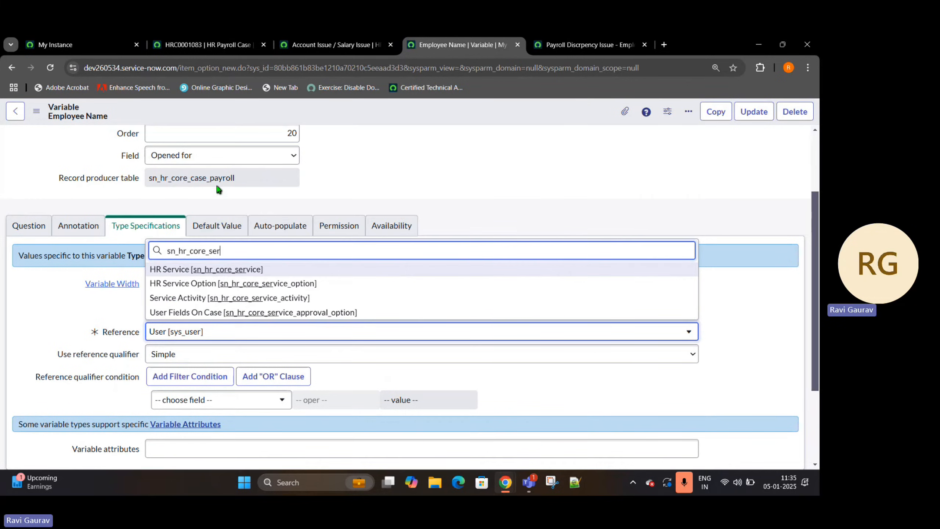
{"action": "left_click", "coordinate": [244, 269]}
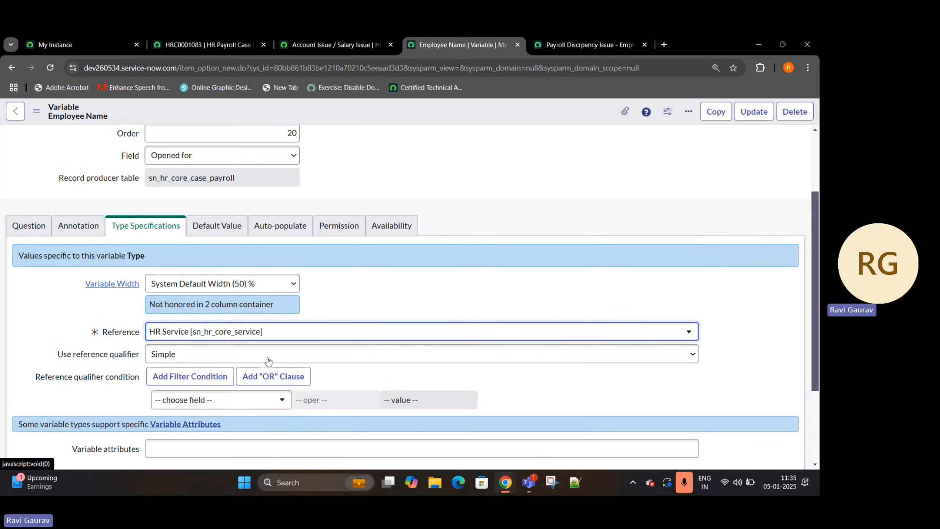
- Open the reference qualifier condition's field choices, and examine the table name and COE field on the Account Issue / Salary Issue service record
{"action": "left_click", "coordinate": [183, 402]}
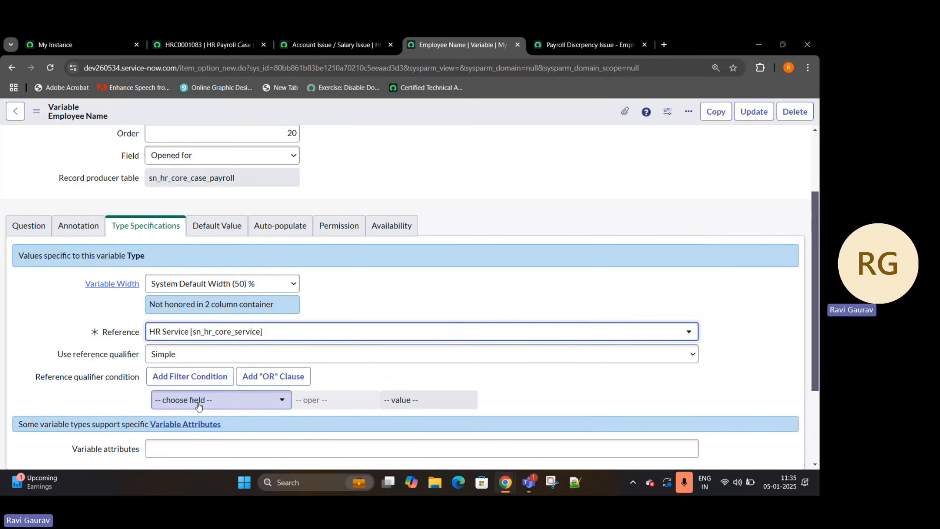
{"action": "left_click", "coordinate": [242, 406]}
{"action": "key", "text": "ctrl+shift+Tab"}
{"action": "key", "text": "ctrl+shift+Tab"}
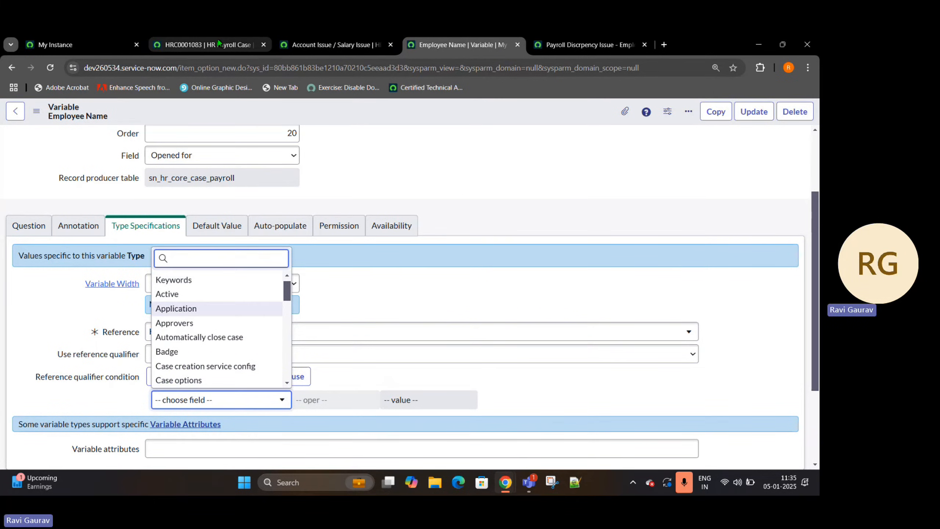
{"action": "left_click", "coordinate": [177, 70]}
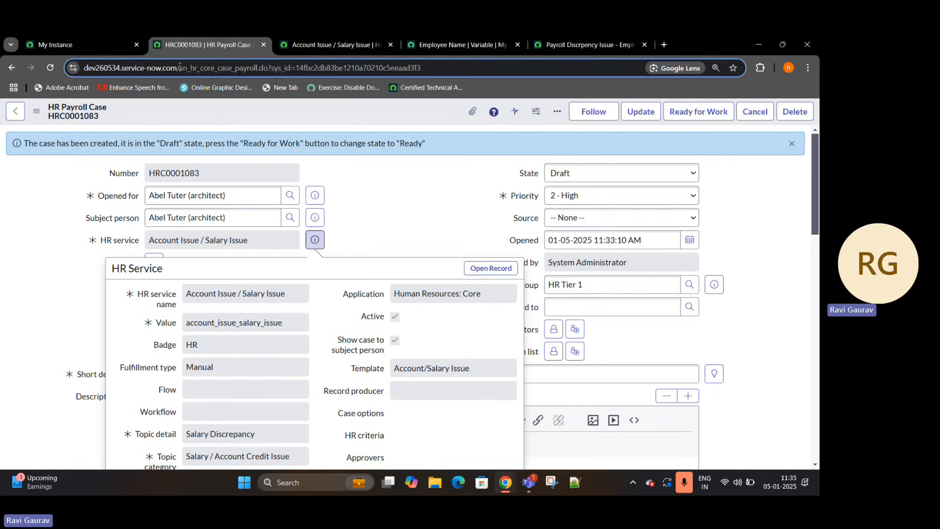
{"action": "key", "text": "ctrl+Tab"}
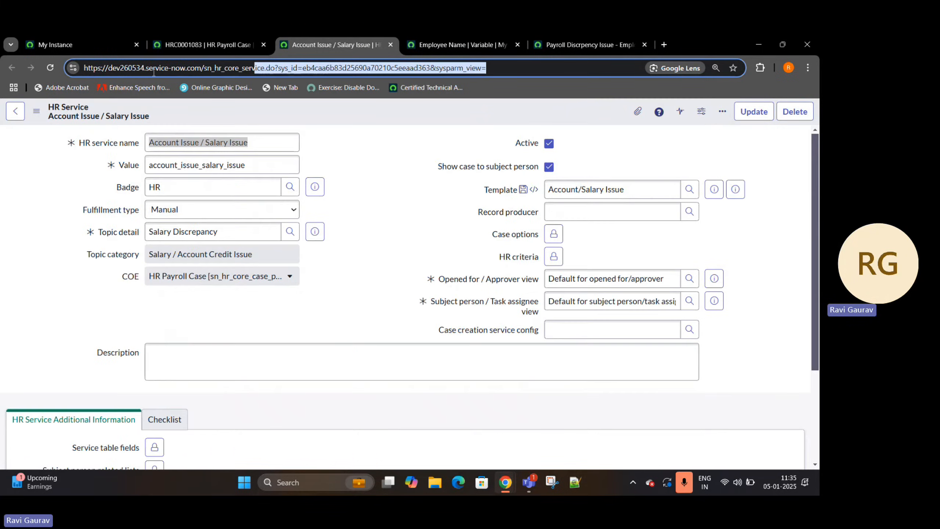
{"action": "left_click", "coordinate": [225, 68]}
{"action": "left_click_drag", "start_coordinate": [204, 67], "coordinate": [253, 70]}
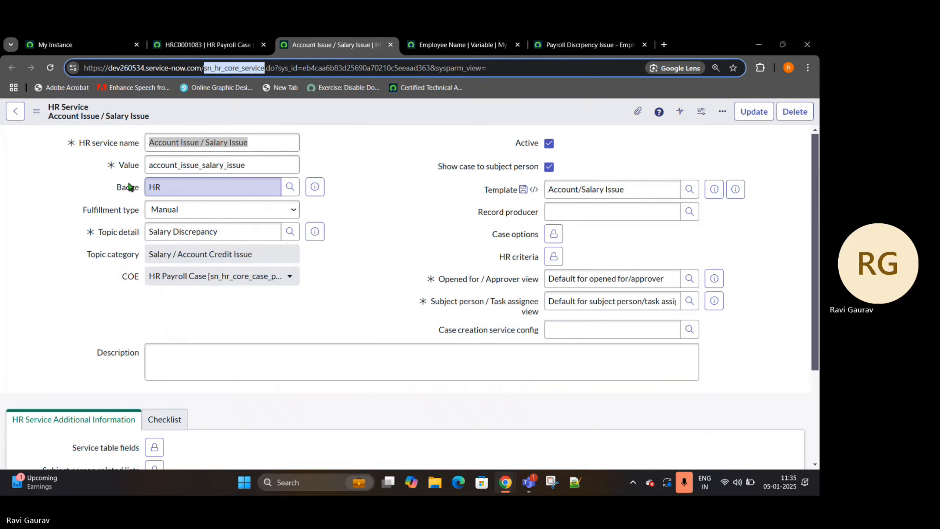
{"action": "left_click", "coordinate": [85, 259]}
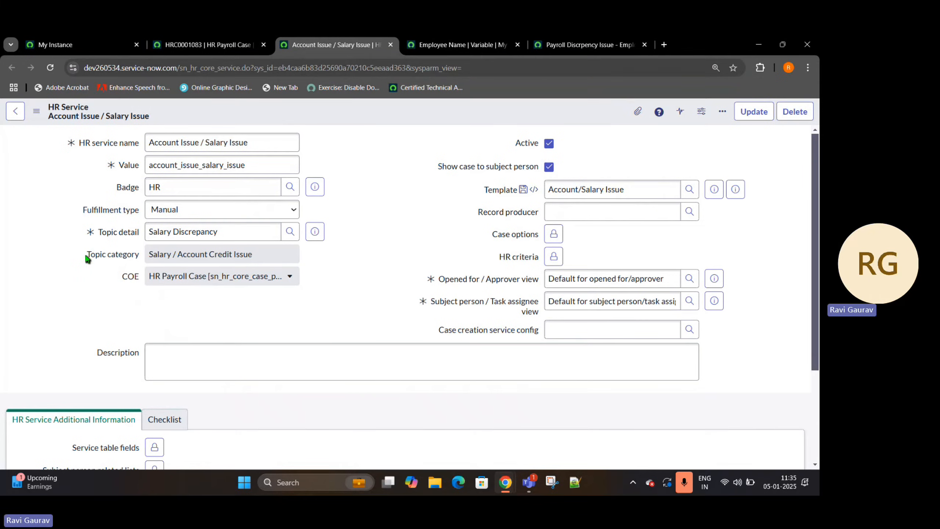
{"action": "left_click_drag", "start_coordinate": [122, 273], "coordinate": [148, 276]}
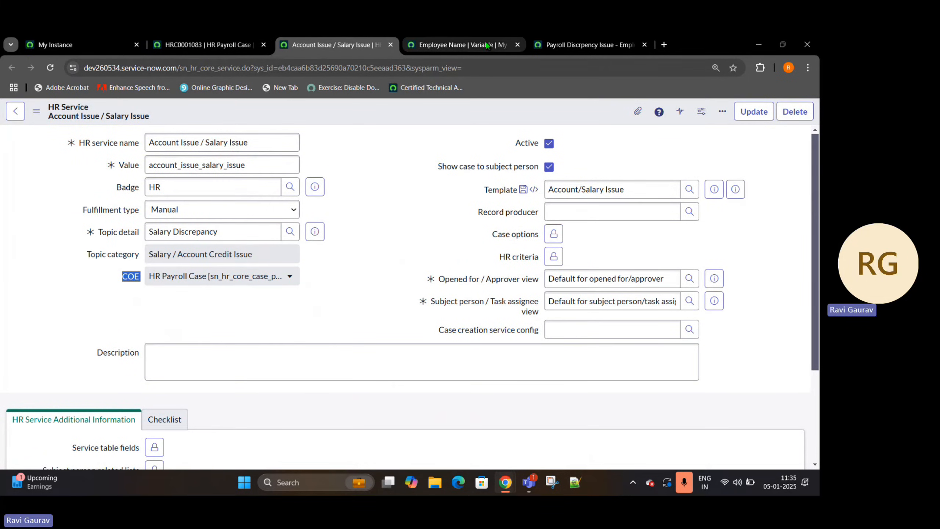
- Search the reference qualifier condition's field choices on the variable for the COE field and look through the full field list
{"action": "left_click", "coordinate": [449, 41]}
{"action": "type", "text": "c"}
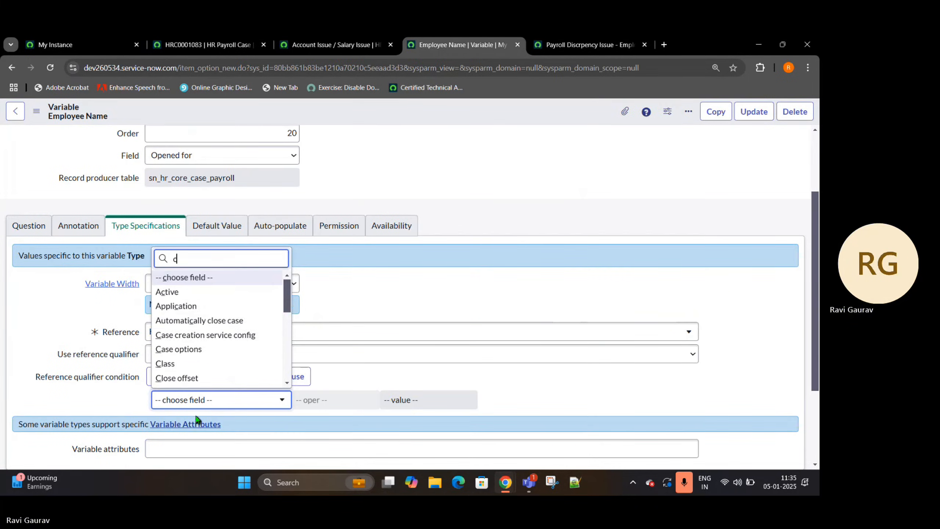
{"action": "type", "text": "oo"}
{"action": "key", "text": "BackSpace"}
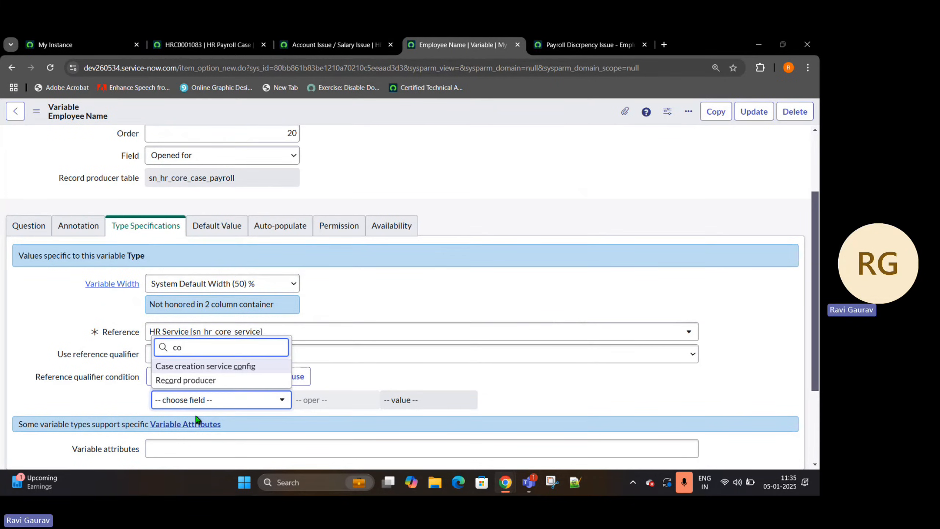
{"action": "key", "text": "BackSpace"}
{"action": "key", "text": "BackSpace"}
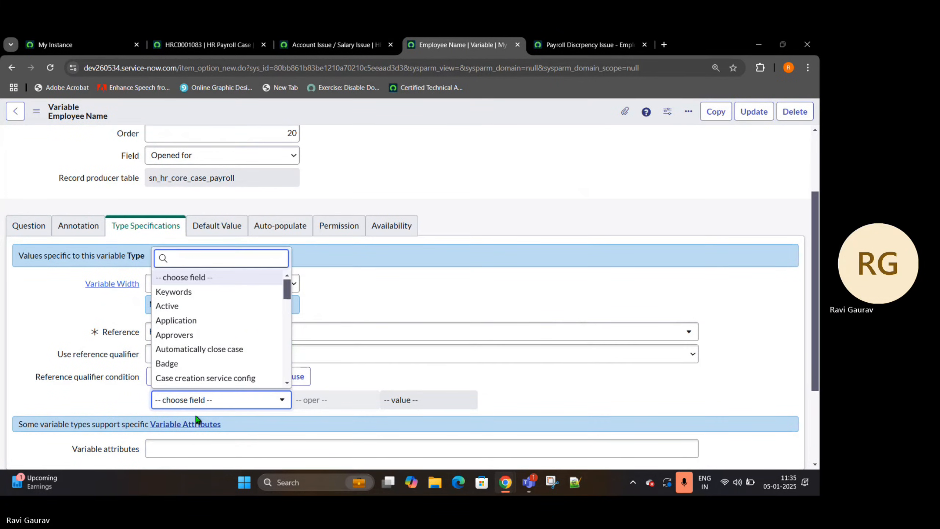
{"action": "scroll", "coordinate": [244, 348], "scroll_direction": "down", "scroll_amount": 12}
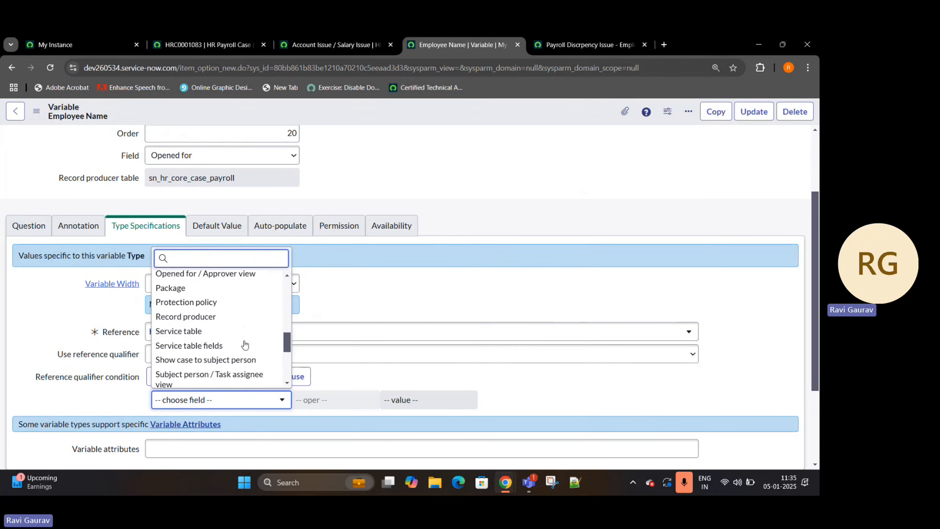
{"action": "scroll", "coordinate": [245, 344], "scroll_direction": "up", "scroll_amount": 3}
{"action": "scroll", "coordinate": [245, 345], "scroll_direction": "up", "scroll_amount": 5}
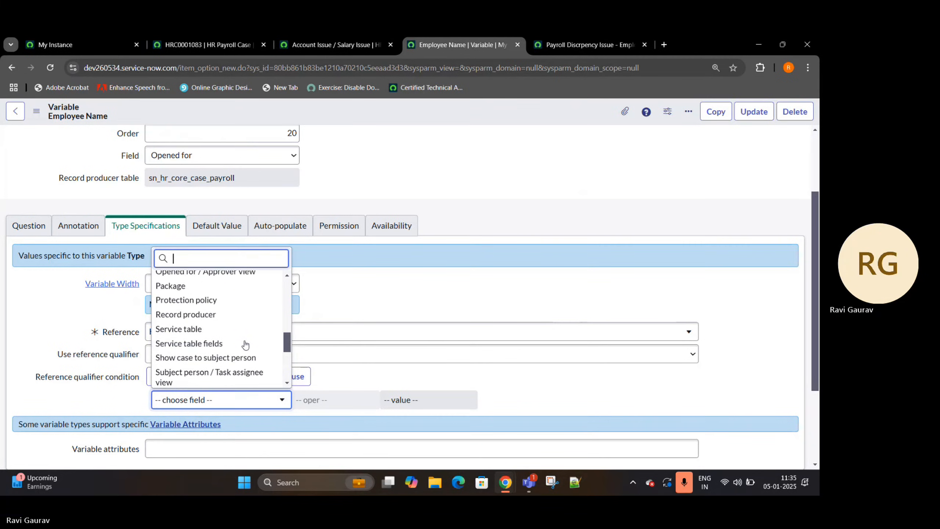
{"action": "scroll", "coordinate": [245, 348], "scroll_direction": "up", "scroll_amount": 5}
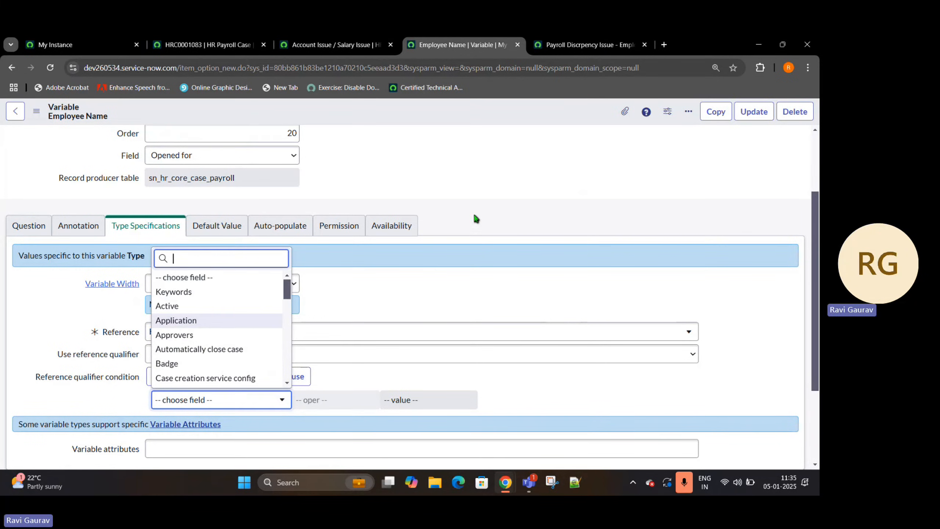
- Copy the sn_hr_core_service table name from the Account Issue / Salary Issue record's address and open that table's list using the navigator's .LIST shortcut
{"action": "left_click", "coordinate": [207, 41]}
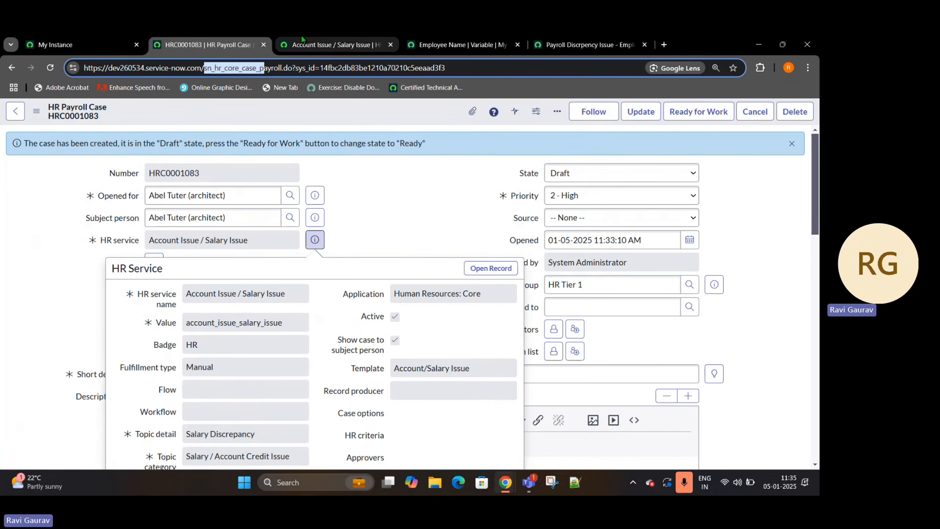
{"action": "left_click", "coordinate": [333, 45]}
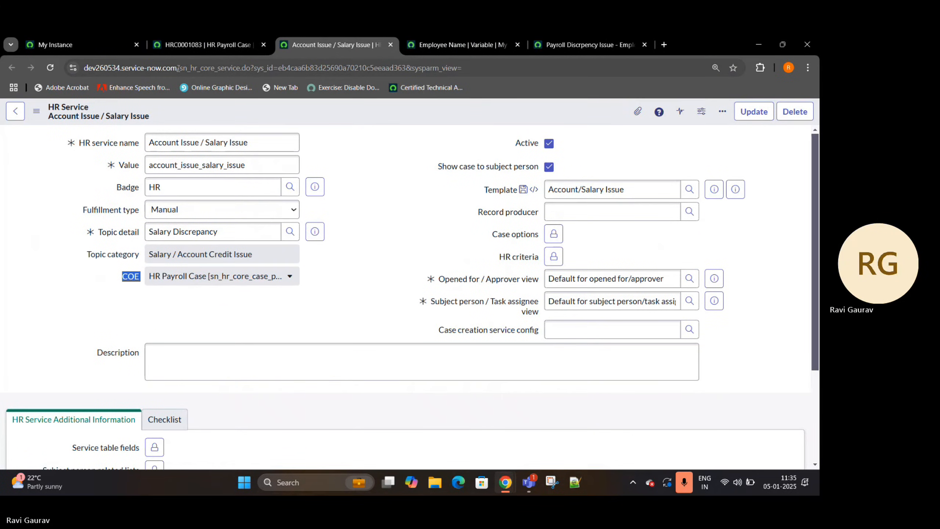
{"action": "left_click_drag", "start_coordinate": [181, 68], "coordinate": [243, 72]}
{"action": "key", "text": "ctrl+c"}
{"action": "left_click", "coordinate": [74, 44]}
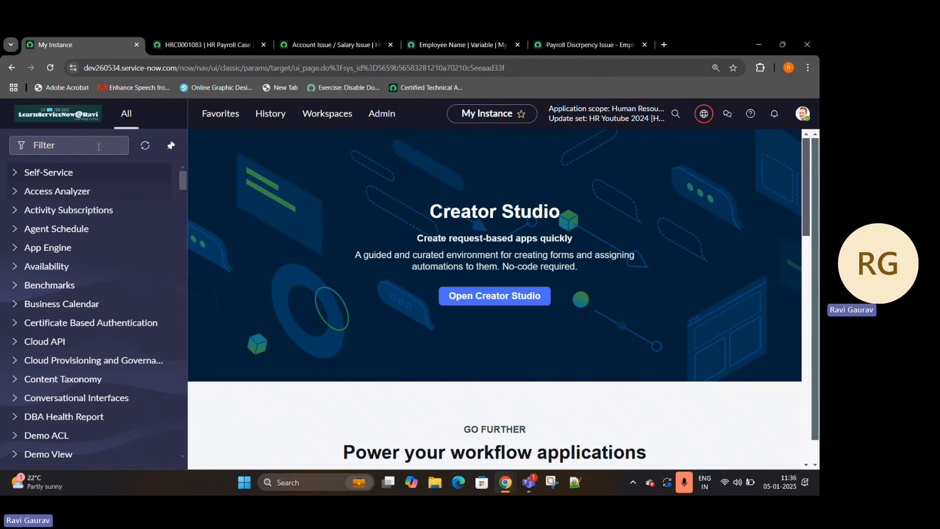
{"action": "left_click", "coordinate": [96, 145]}
{"action": "key", "text": "ctrl+v"}
{"action": "type", "text": ".LIST"}
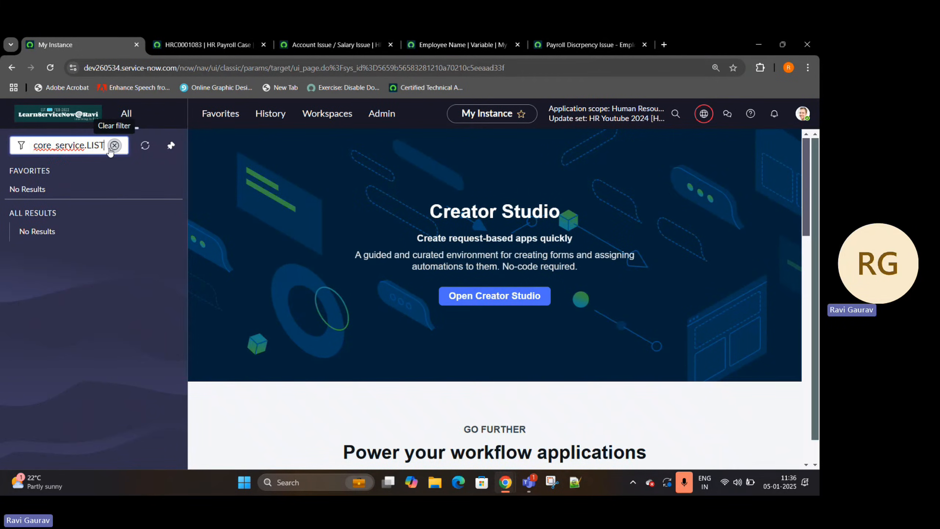
{"action": "key", "text": "Return"}
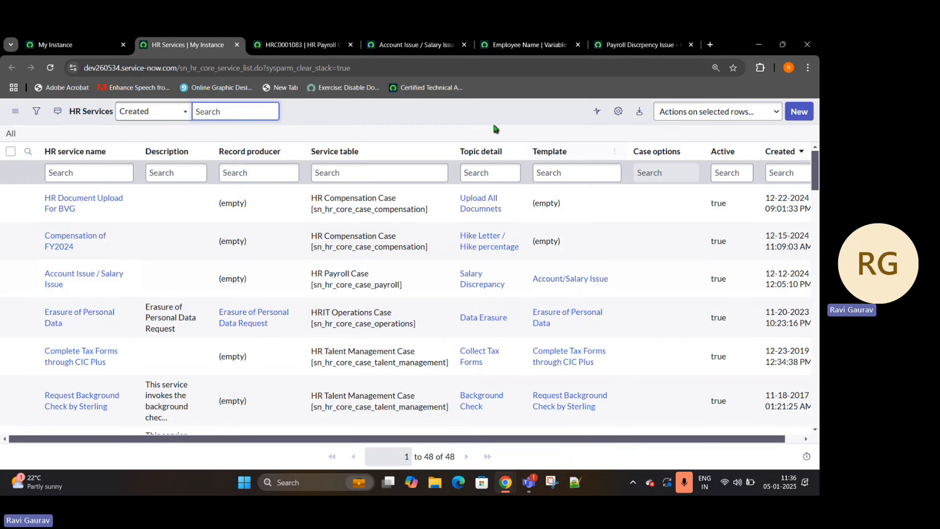
- Examine the HR Services list and its available personalization columns for a COE column, leaving the column layout as is
{"action": "scroll", "coordinate": [496, 222], "scroll_direction": "down", "scroll_amount": 2}
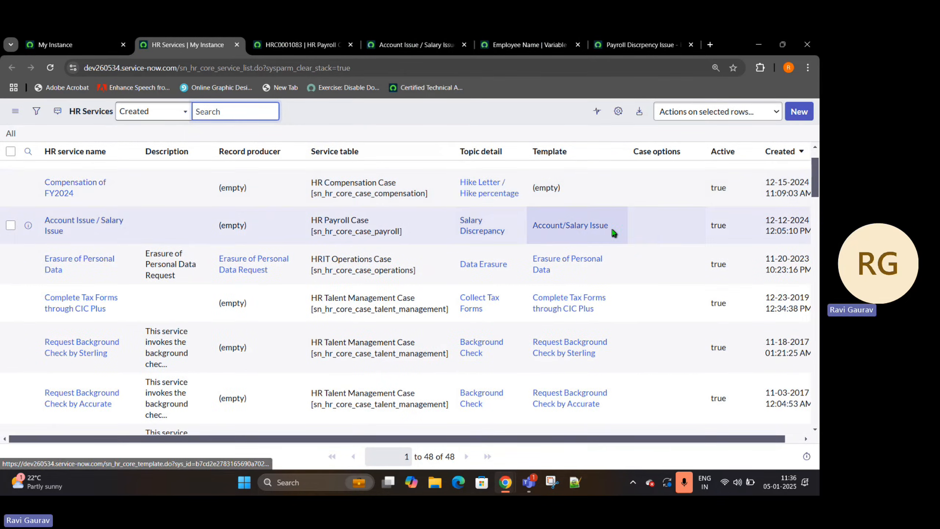
{"action": "scroll", "coordinate": [609, 232], "scroll_direction": "up", "scroll_amount": 2}
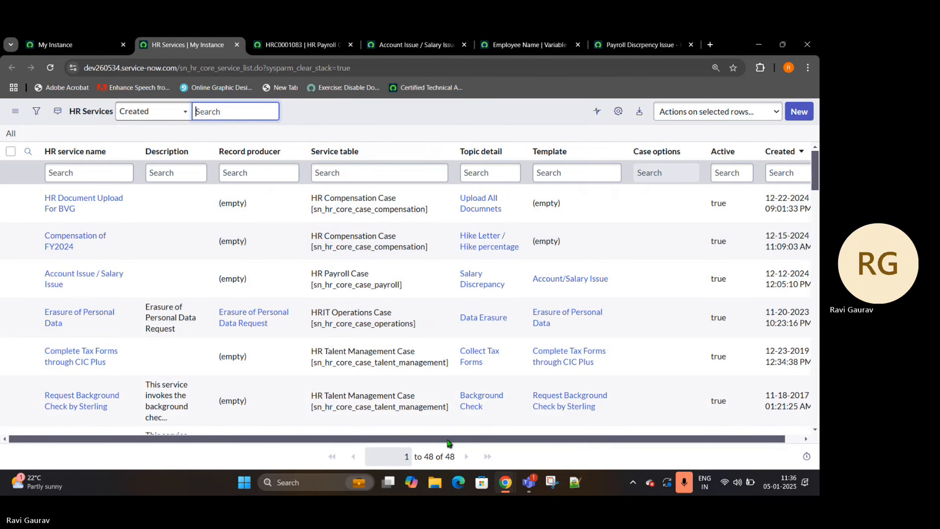
{"action": "scroll", "coordinate": [449, 443], "scroll_direction": "right", "scroll_amount": 2}
{"action": "left_click", "coordinate": [619, 112]}
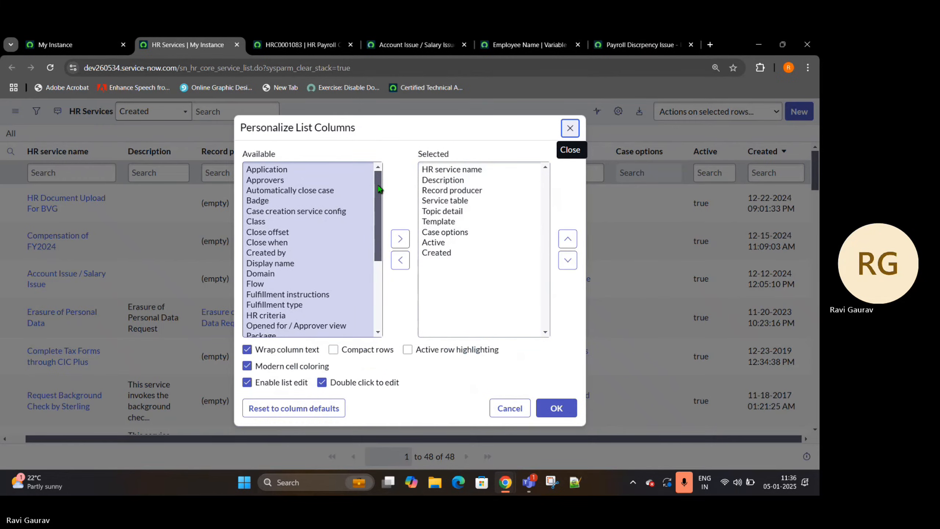
{"action": "left_click_drag", "start_coordinate": [379, 189], "coordinate": [377, 234]}
{"action": "scroll", "coordinate": [380, 194], "scroll_direction": "up", "scroll_amount": 1}
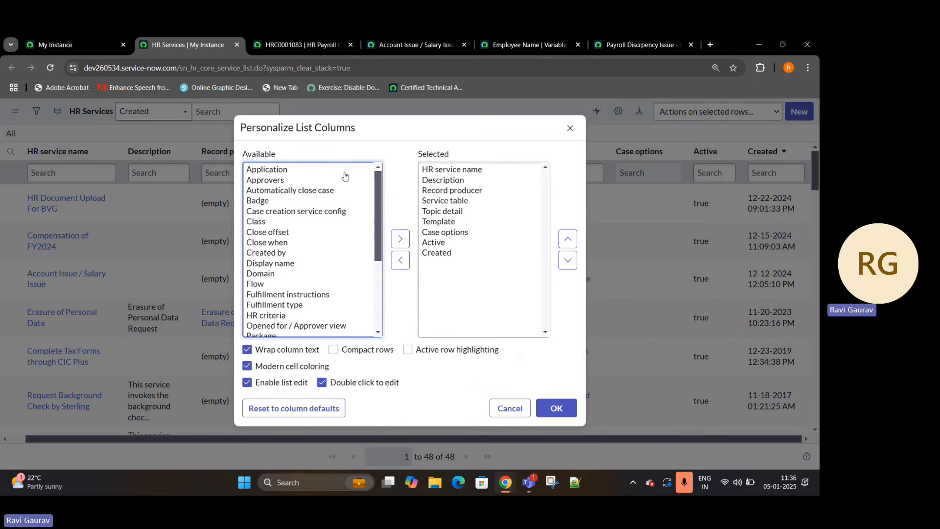
{"action": "left_click", "coordinate": [570, 127]}
- Search the HR Services list for service names containing PAYROLL
{"action": "left_click", "coordinate": [48, 172]}
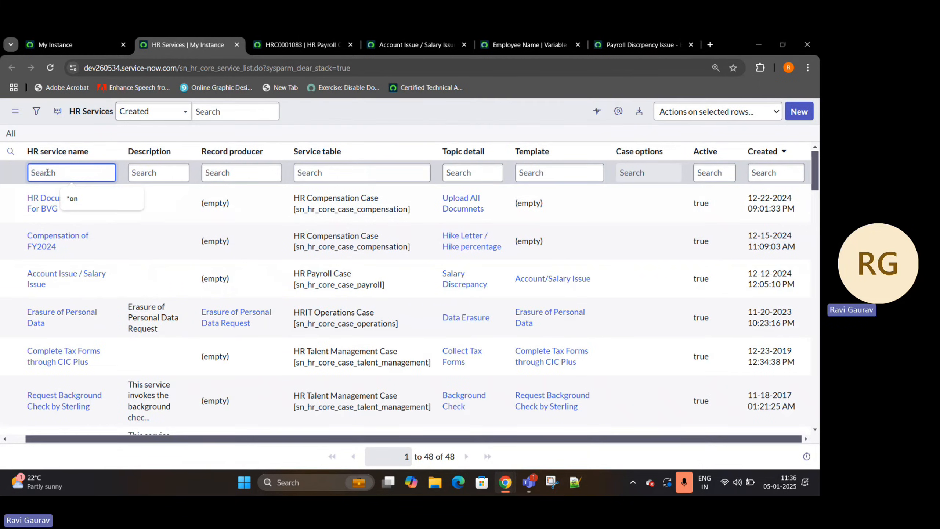
{"action": "type", "text": "8PR"}
{"action": "key", "text": "BackSpace"}
{"action": "key", "text": "BackSpace"}
{"action": "key", "text": "BackSpace"}
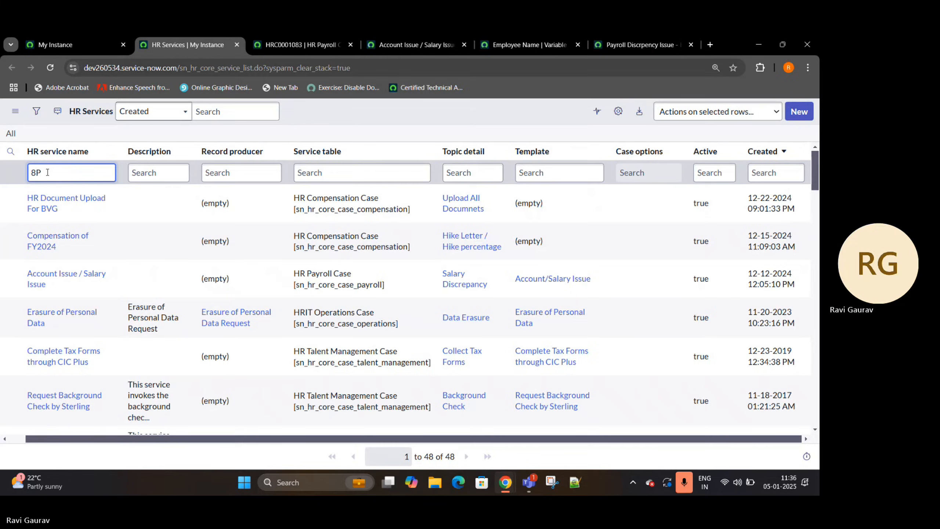
{"action": "type", "text": "*PAYROLL"}
{"action": "key", "text": "Return"}
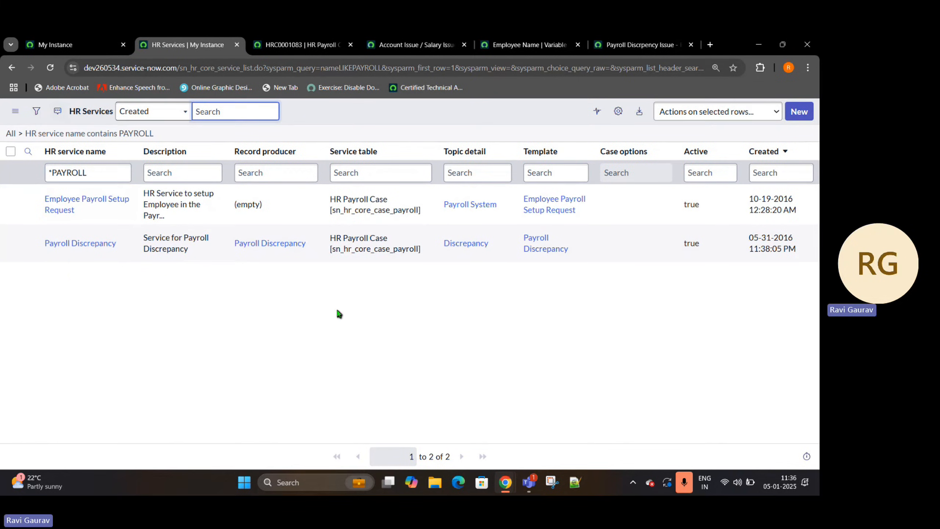
- Filter the HR Services list to all records whose service table matches HR Payroll Case [sn_hr_core_case_payroll]
{"action": "left_click_drag", "start_coordinate": [398, 153], "coordinate": [329, 151]}
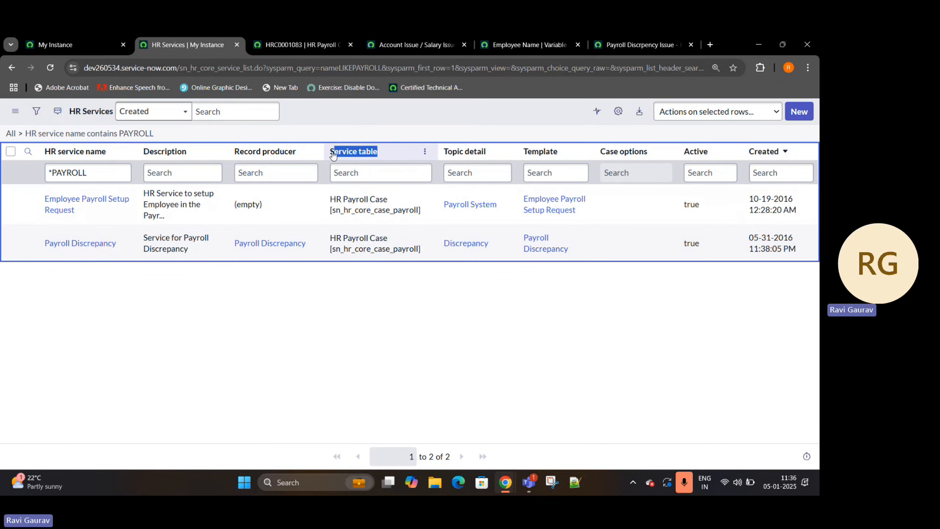
{"action": "right_click", "coordinate": [374, 209]}
{"action": "left_click", "coordinate": [377, 214]}
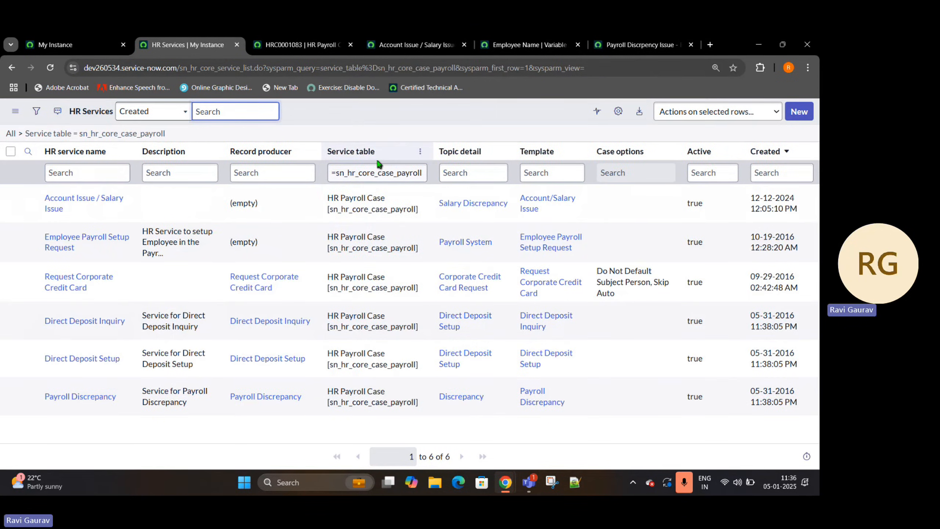
{"action": "left_click_drag", "start_coordinate": [377, 151], "coordinate": [325, 151]}
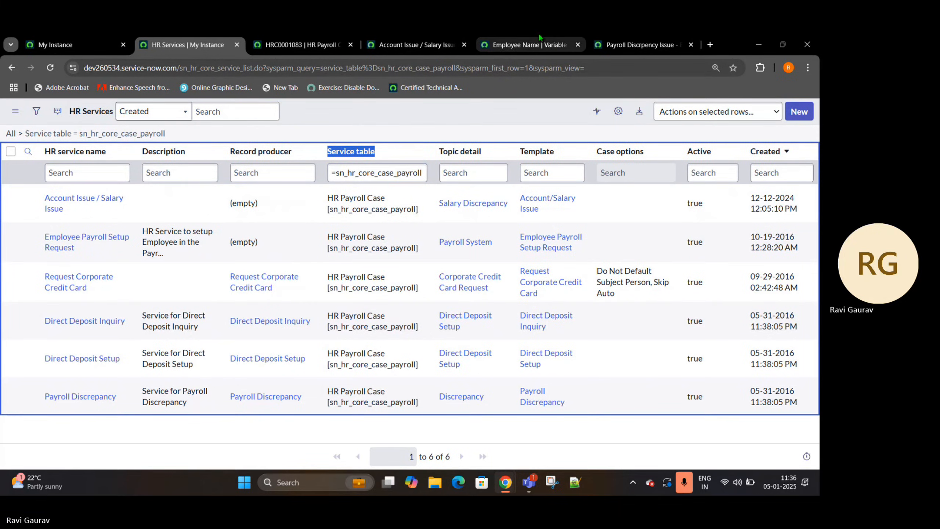
- Back in the Employee Name variable, set the reference qualifier condition's field to Service table and its operator to is
{"action": "left_click", "coordinate": [529, 44]}
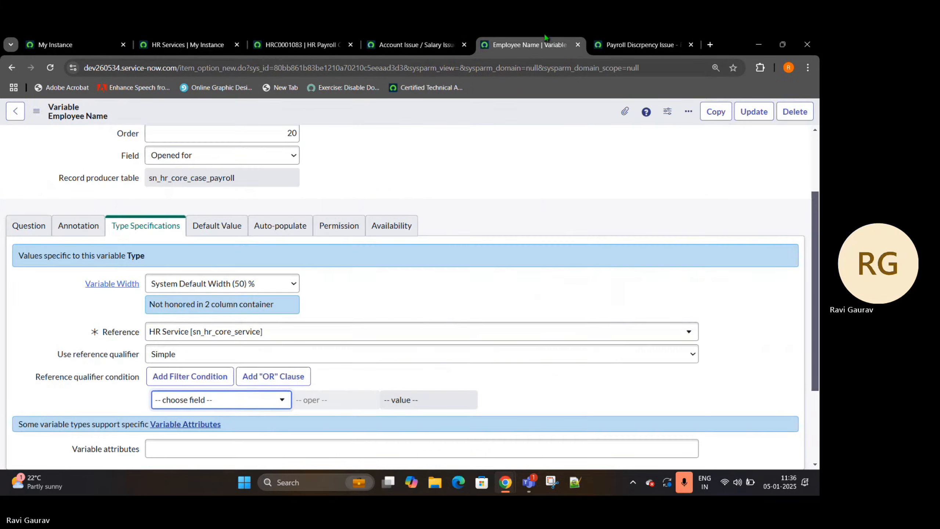
{"action": "left_click", "coordinate": [210, 402]}
{"action": "type", "text": "s"}
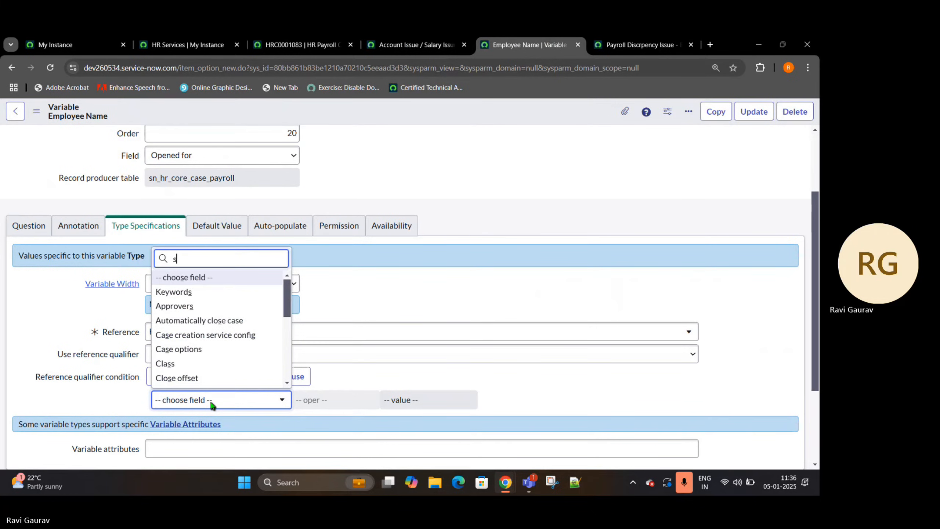
{"action": "type", "text": "er"}
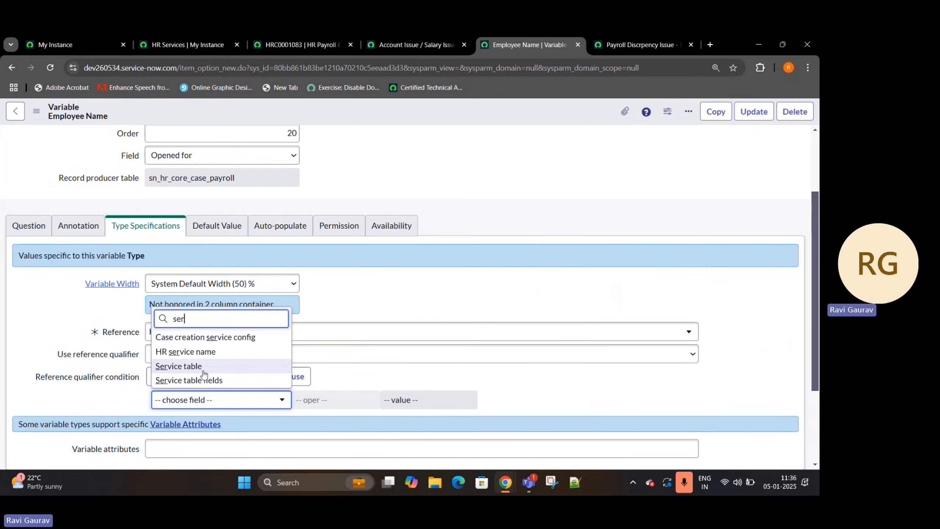
{"action": "key", "text": "Return"}
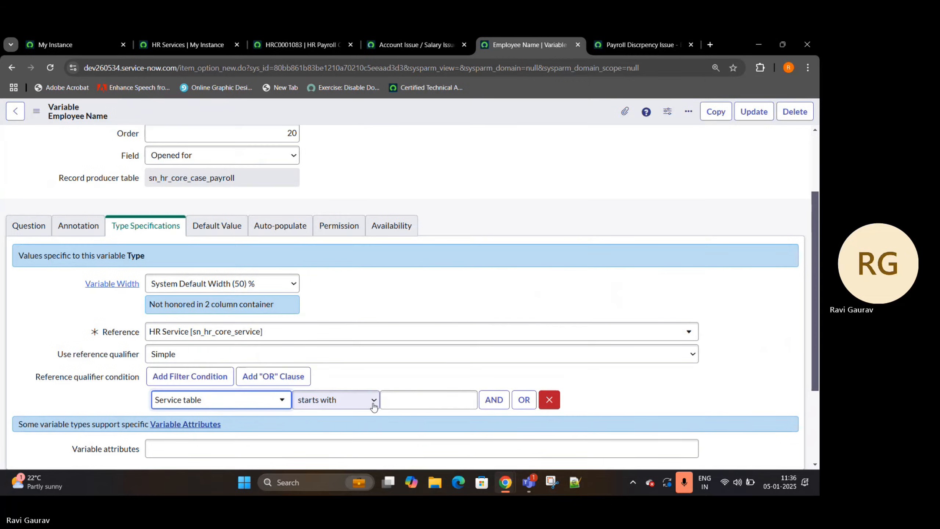
{"action": "left_click", "coordinate": [315, 400]}
{"action": "key", "text": "Escape"}
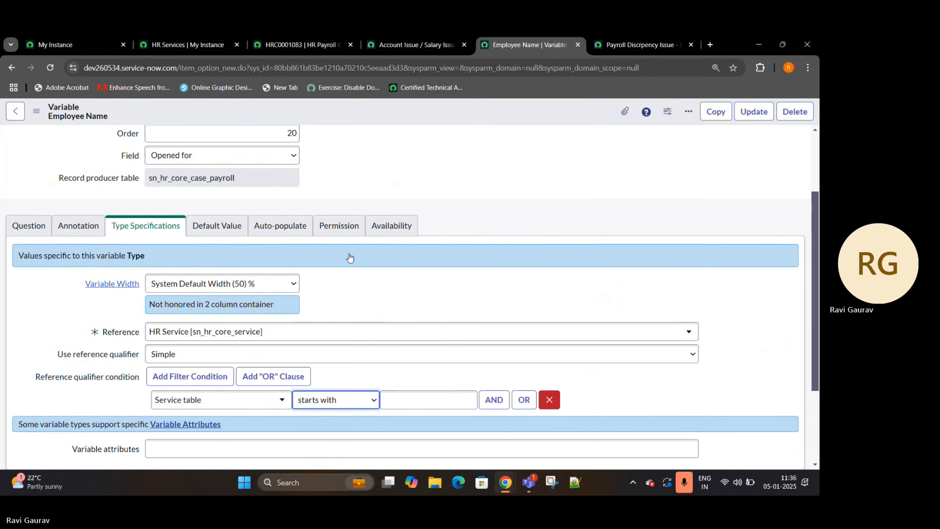
- Copy sn_hr_core_case_payroll from the HR Services list's service table filter and enter it as the reference qualifier condition's value
{"action": "left_click", "coordinate": [338, 41]}
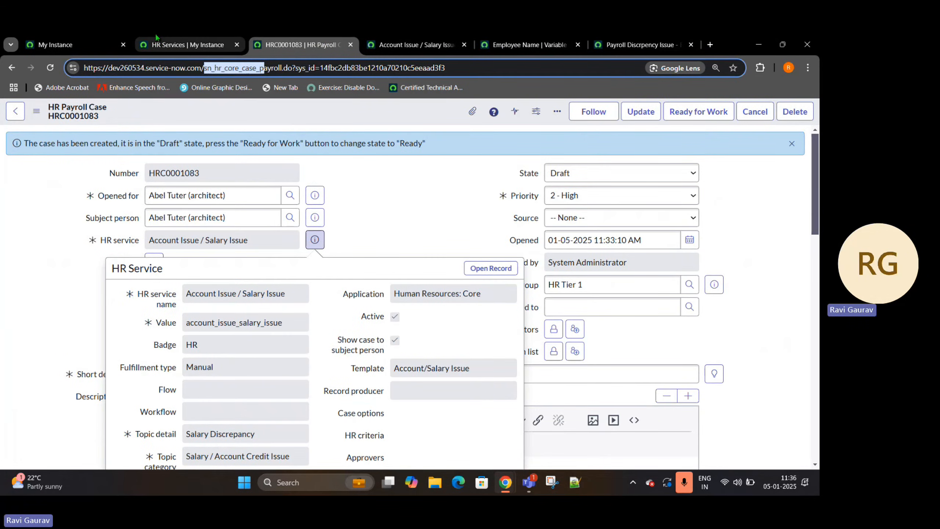
{"action": "left_click", "coordinate": [179, 41]}
{"action": "left_click", "coordinate": [334, 172]}
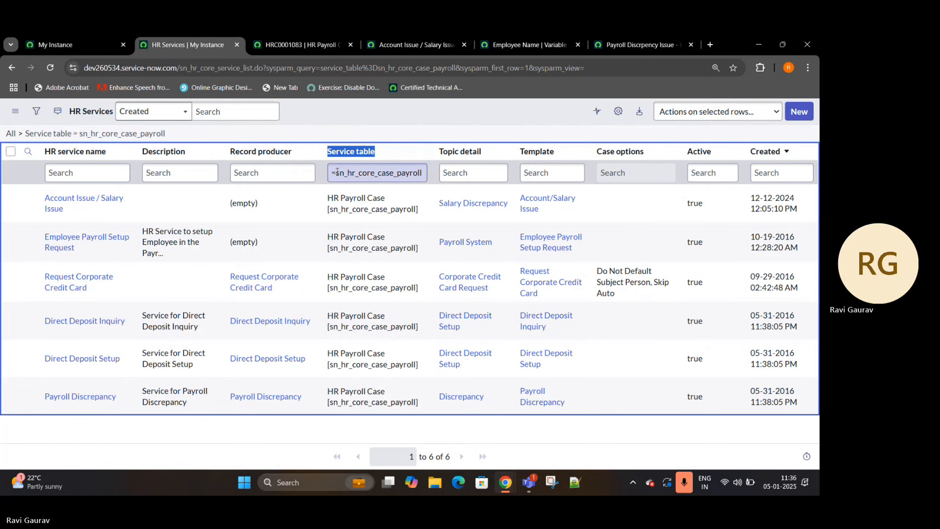
{"action": "double_click", "coordinate": [337, 173]}
{"action": "key", "text": "ctrl+c"}
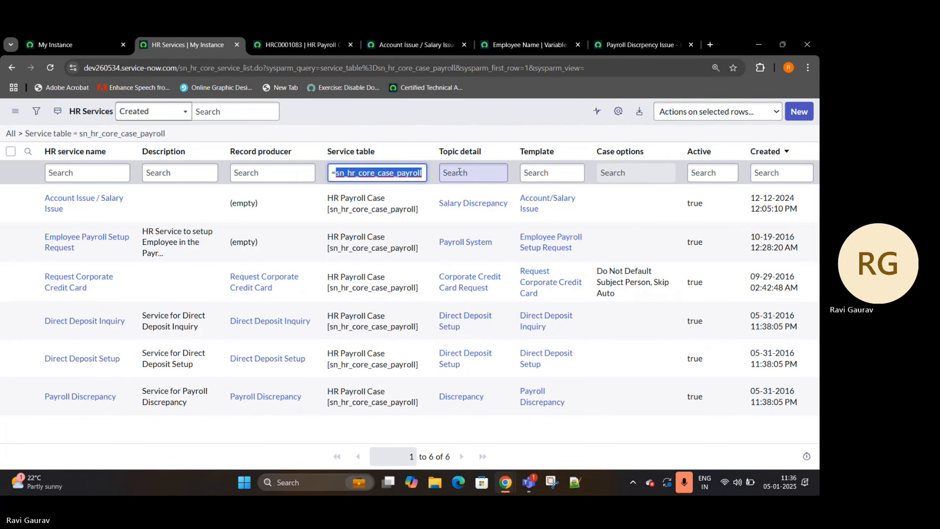
{"action": "left_click", "coordinate": [498, 37]}
{"action": "left_click", "coordinate": [407, 404]}
{"action": "key", "text": "ctrl+v"}
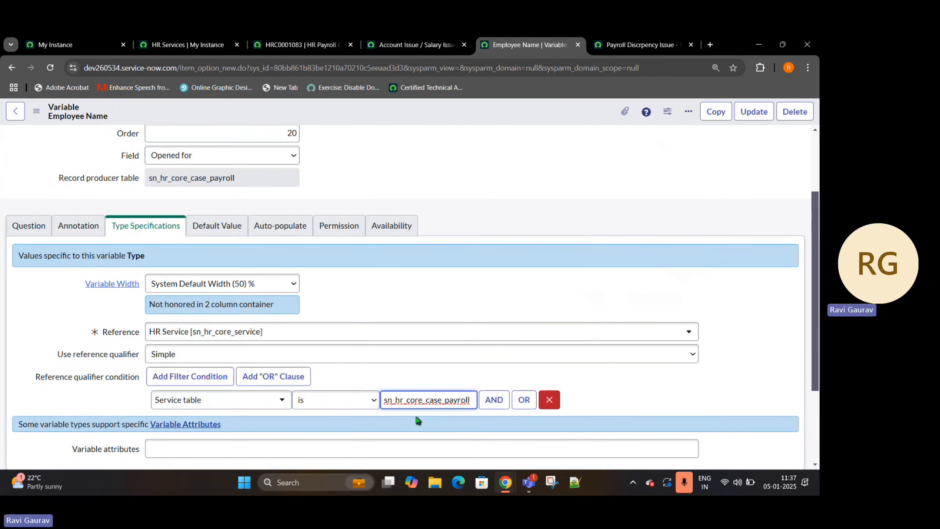
{"action": "left_click", "coordinate": [754, 402]}
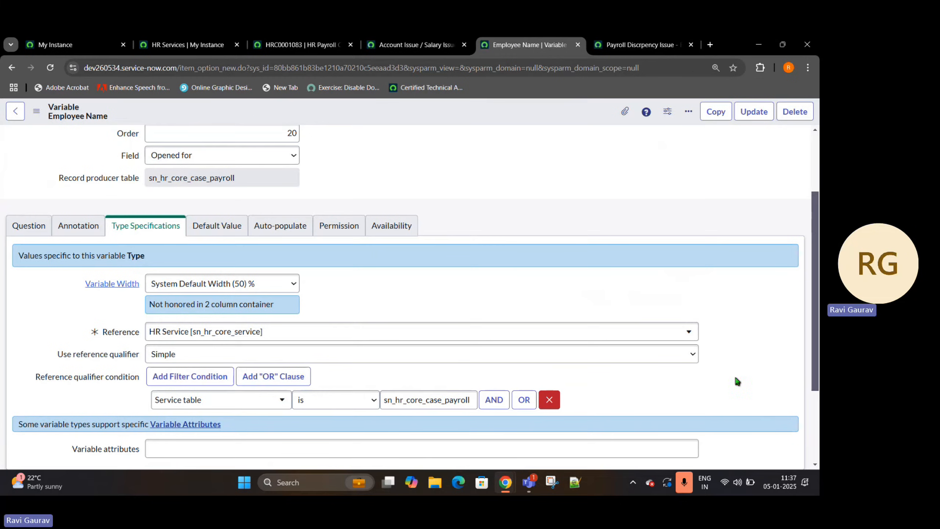
- Try to insert the edited variable as a new record with Insert and Stay, and check the variables on the reloaded Payroll Discrpency Issue portal form
{"action": "right_click", "coordinate": [459, 112]}
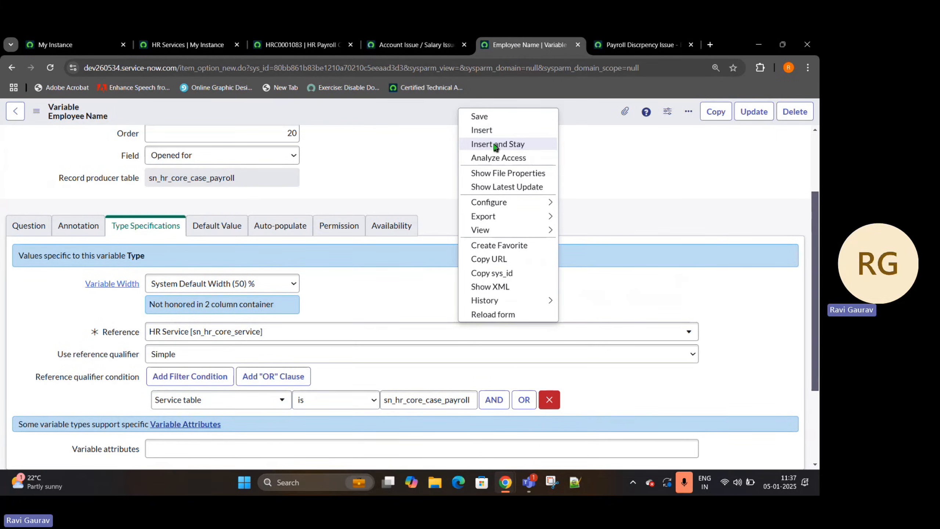
{"action": "left_click", "coordinate": [490, 145]}
{"action": "left_click", "coordinate": [640, 44]}
{"action": "left_click", "coordinate": [51, 67]}
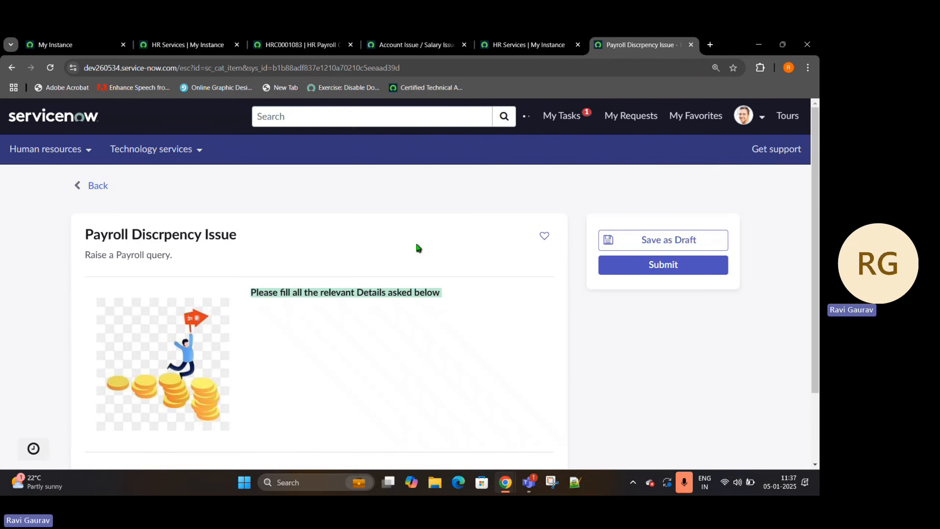
{"action": "scroll", "coordinate": [376, 266], "scroll_direction": "down", "scroll_amount": 4}
{"action": "scroll", "coordinate": [383, 266], "scroll_direction": "down", "scroll_amount": 3}
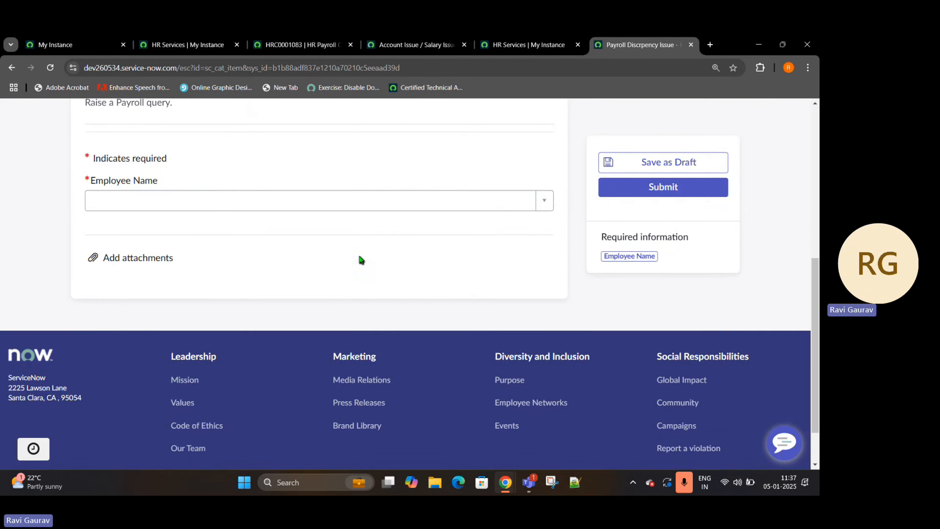
{"action": "scroll", "coordinate": [361, 260], "scroll_direction": "up", "scroll_amount": 3}
{"action": "left_click", "coordinate": [562, 33]}
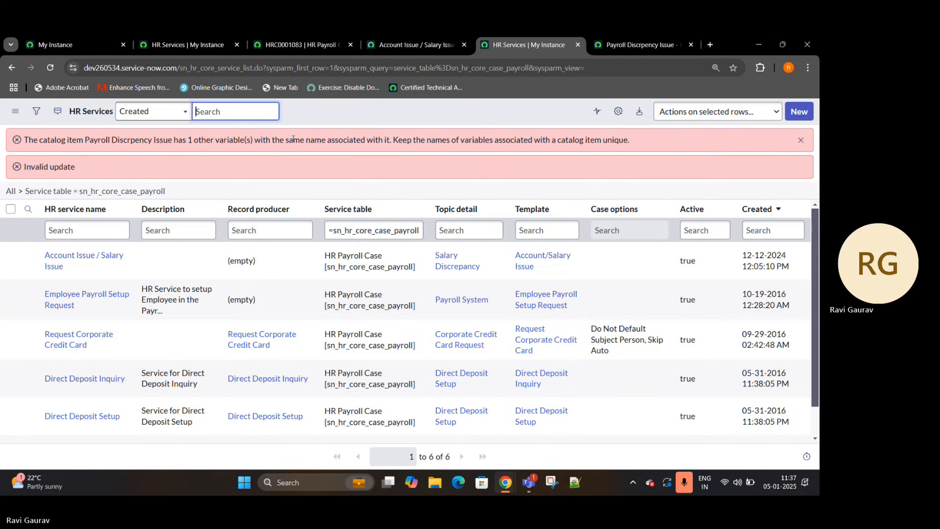
- Return to the Employee Name variable form and set its order to 20
{"action": "left_click", "coordinate": [442, 44]}
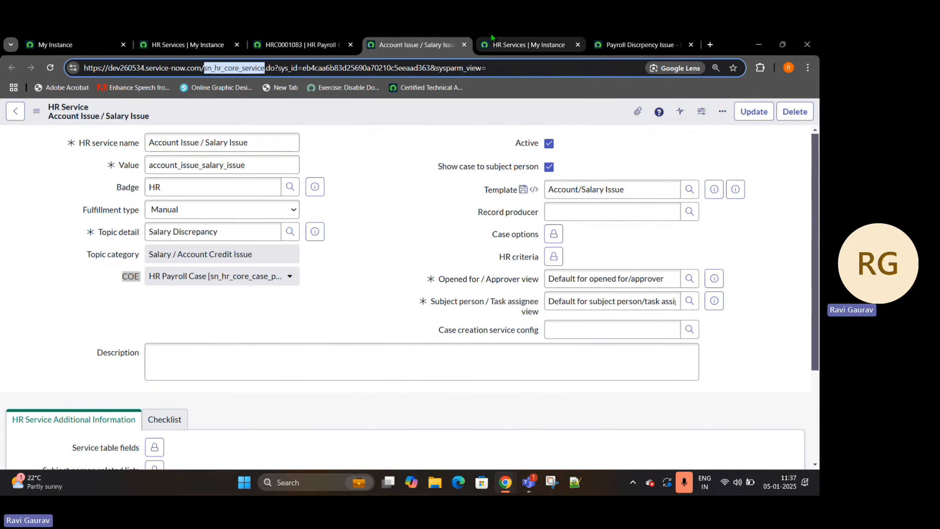
{"action": "left_click", "coordinate": [525, 44]}
{"action": "left_click", "coordinate": [12, 67]}
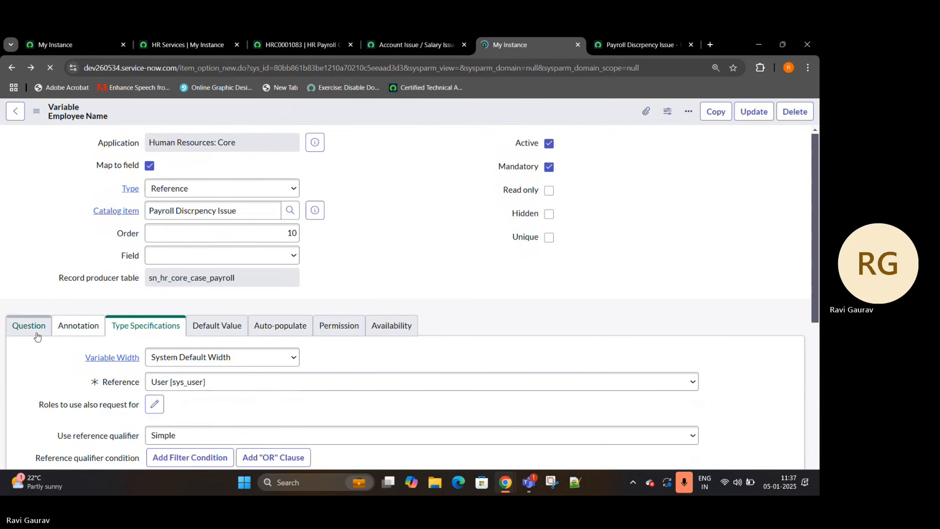
{"action": "double_click", "coordinate": [276, 234]}
{"action": "type", "text": "20"}
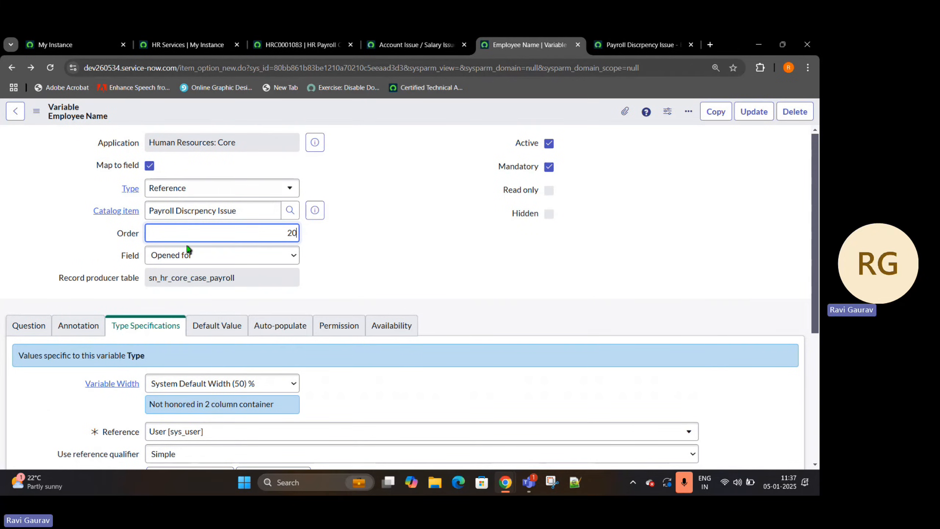
- Map the variable to the HR service field of the record producer table
{"action": "left_click", "coordinate": [198, 255]}
{"action": "scroll", "coordinate": [183, 124], "scroll_direction": "down", "scroll_amount": 1}
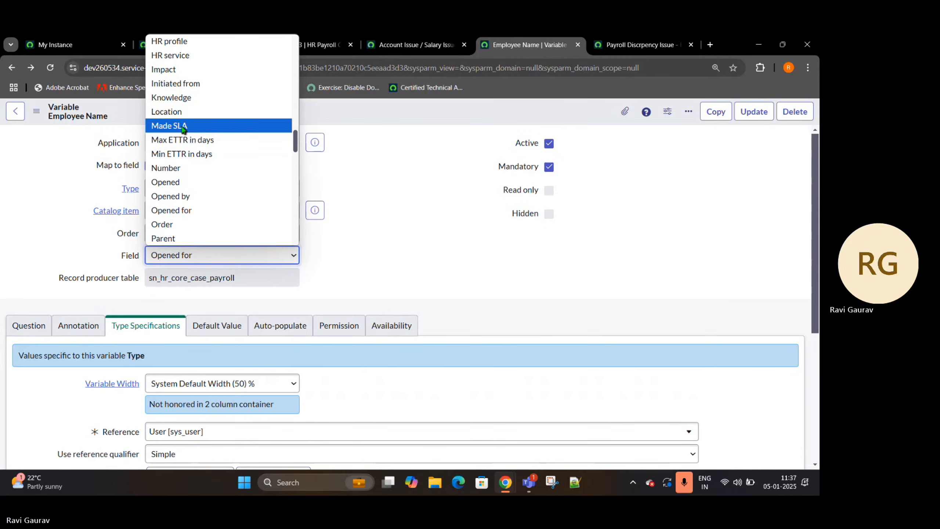
{"action": "scroll", "coordinate": [185, 130], "scroll_direction": "up", "scroll_amount": 10}
{"action": "scroll", "coordinate": [180, 155], "scroll_direction": "down", "scroll_amount": 5}
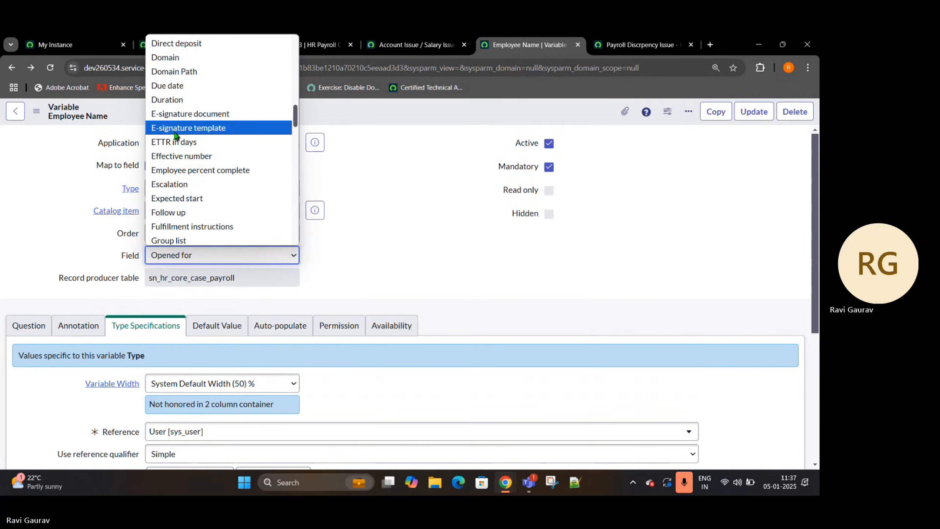
{"action": "scroll", "coordinate": [180, 178], "scroll_direction": "down", "scroll_amount": 10}
{"action": "scroll", "coordinate": [178, 148], "scroll_direction": "up", "scroll_amount": 15}
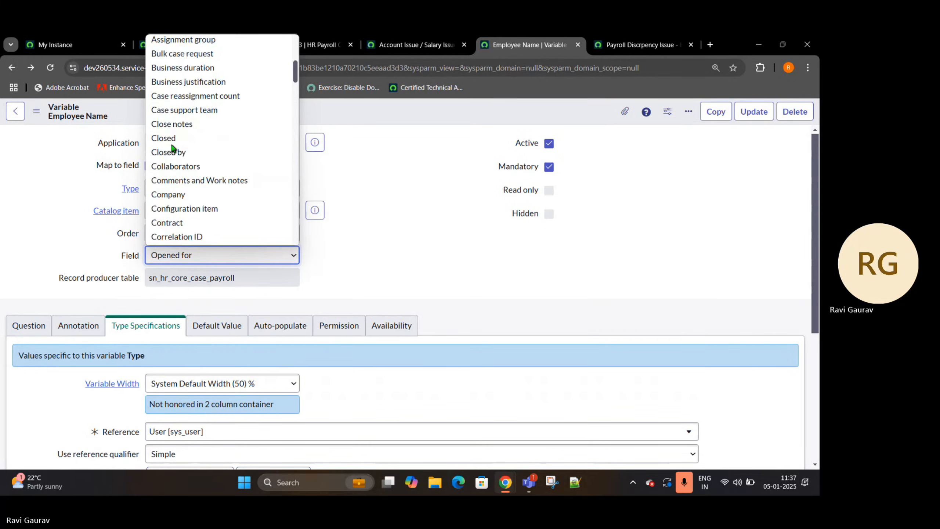
{"action": "scroll", "coordinate": [174, 148], "scroll_direction": "down", "scroll_amount": 20}
{"action": "scroll", "coordinate": [172, 147], "scroll_direction": "down", "scroll_amount": 5}
{"action": "scroll", "coordinate": [174, 147], "scroll_direction": "up", "scroll_amount": 20}
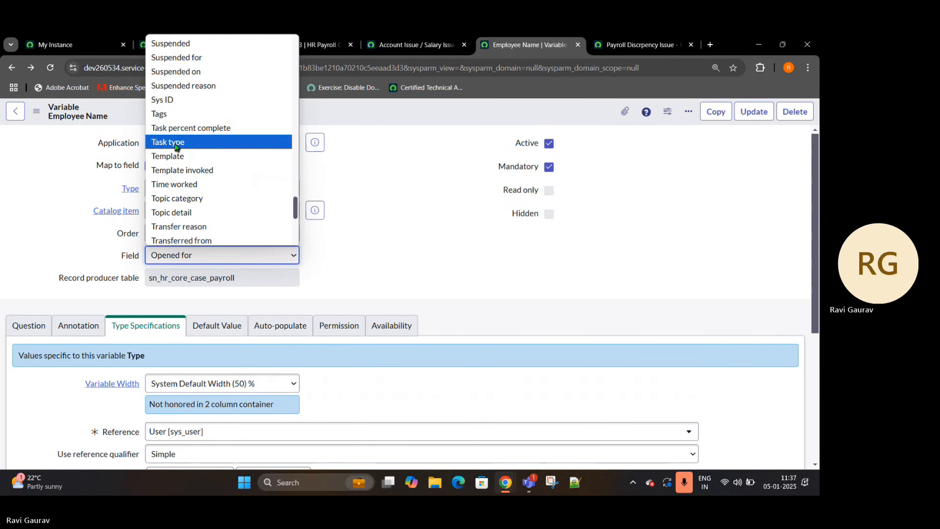
{"action": "scroll", "coordinate": [176, 147], "scroll_direction": "up", "scroll_amount": 5}
{"action": "scroll", "coordinate": [176, 147], "scroll_direction": "down", "scroll_amount": 5}
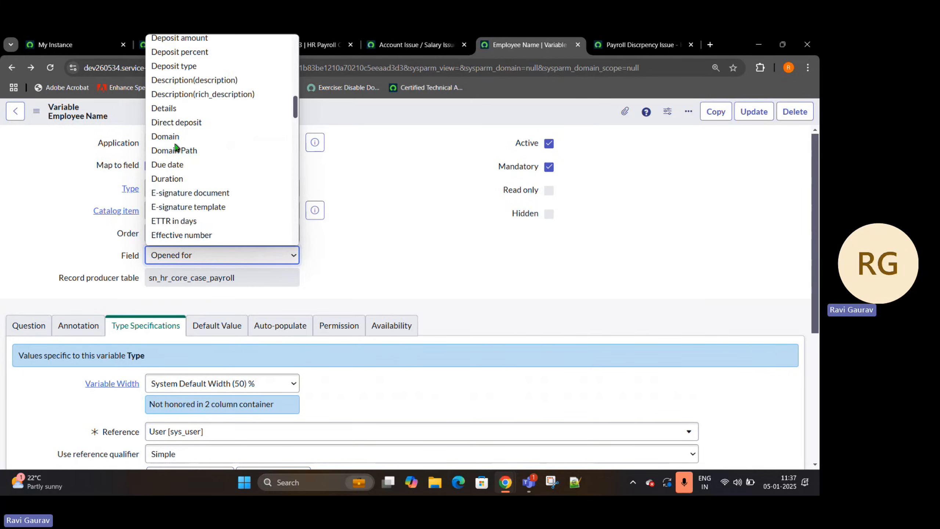
{"action": "scroll", "coordinate": [176, 147], "scroll_direction": "down", "scroll_amount": 3}
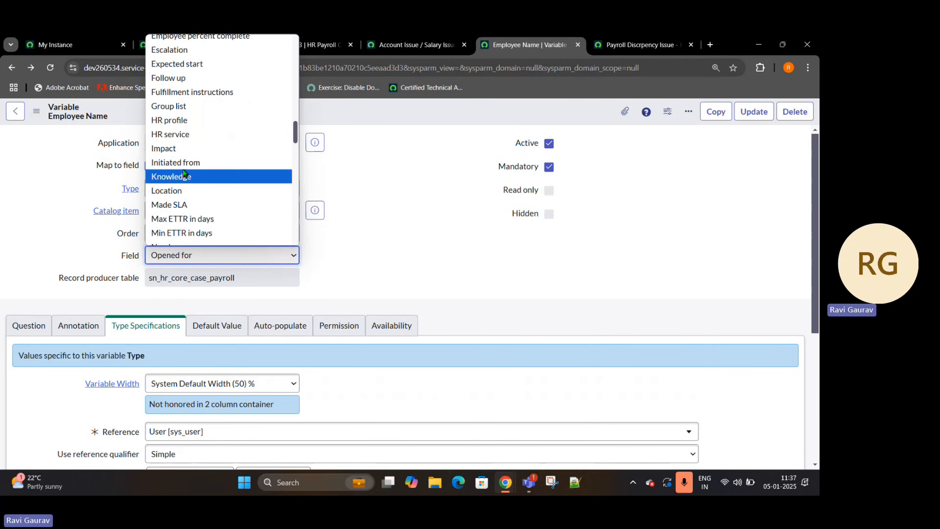
{"action": "left_click", "coordinate": [183, 133]}
- Set the variable's question text to "Choose from the below services"
{"action": "left_click", "coordinate": [28, 325]}
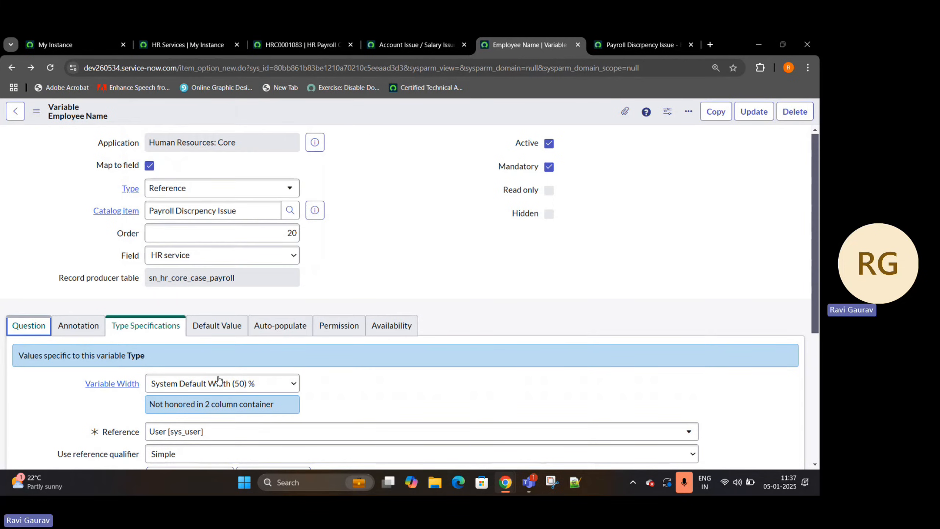
{"action": "type", "text": "Ch"}
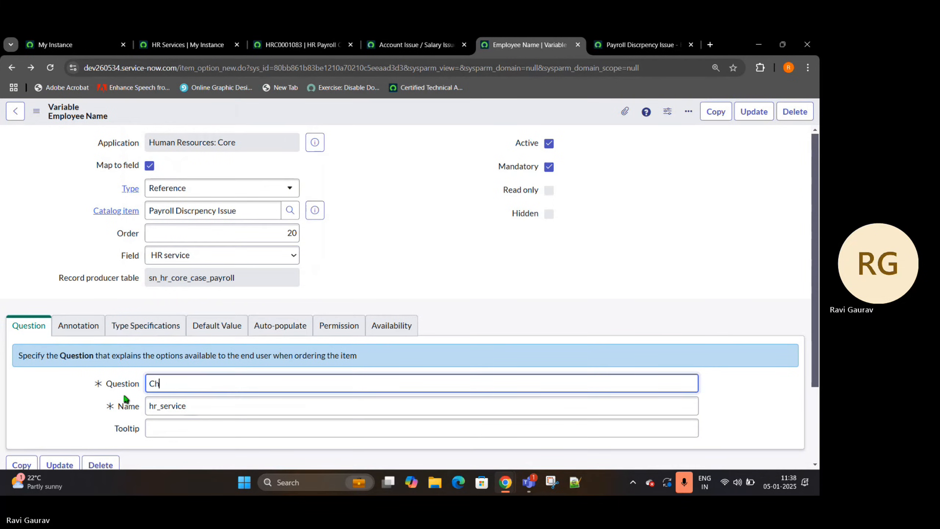
{"action": "type", "text": "oose from"}
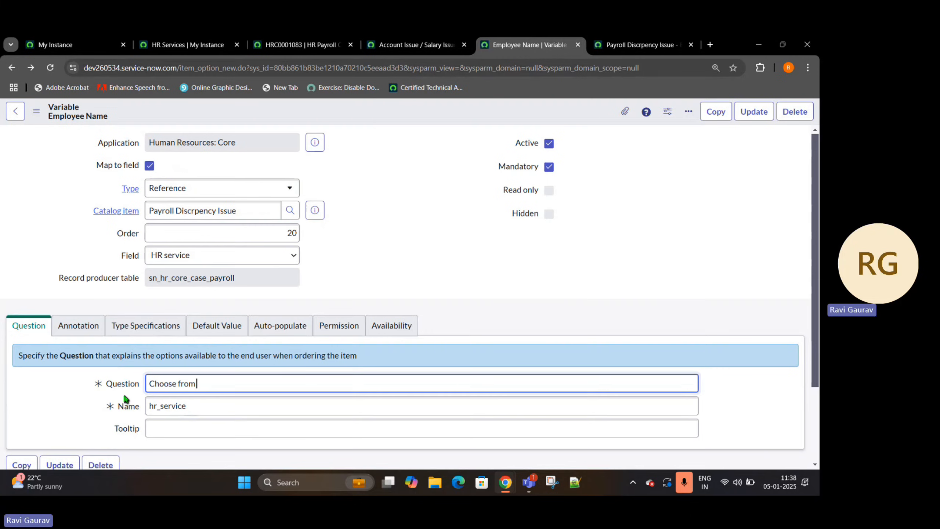
{"action": "type", "text": " the below services"}
- In the variable's type specifications, set the reference table to HR Service [sn_hr_core_service]
{"action": "left_click", "coordinate": [146, 325]}
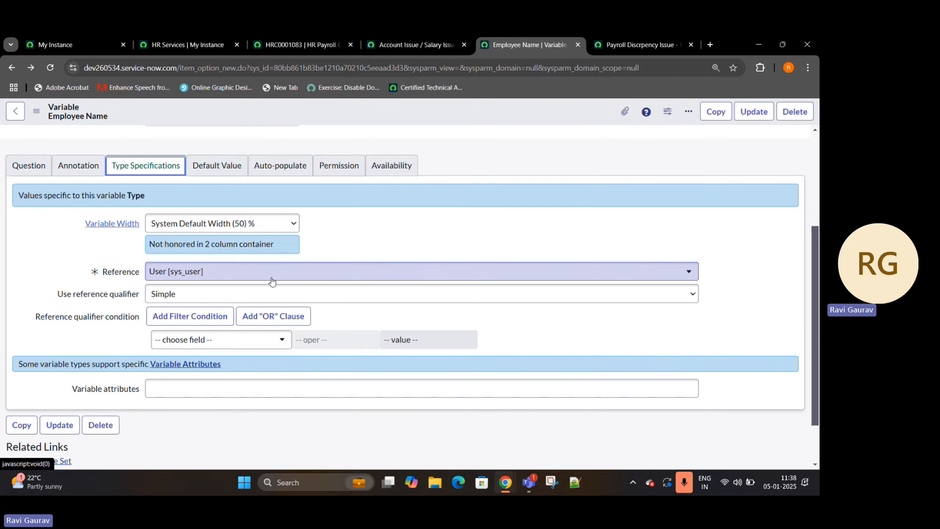
{"action": "left_click", "coordinate": [272, 274]}
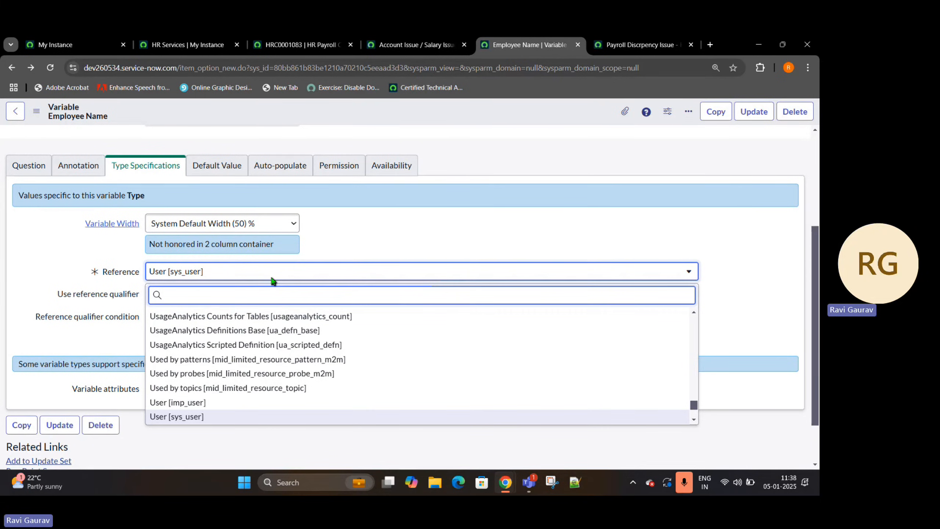
{"action": "type", "text": "sn_hr_s"}
{"action": "type", "text": "d"}
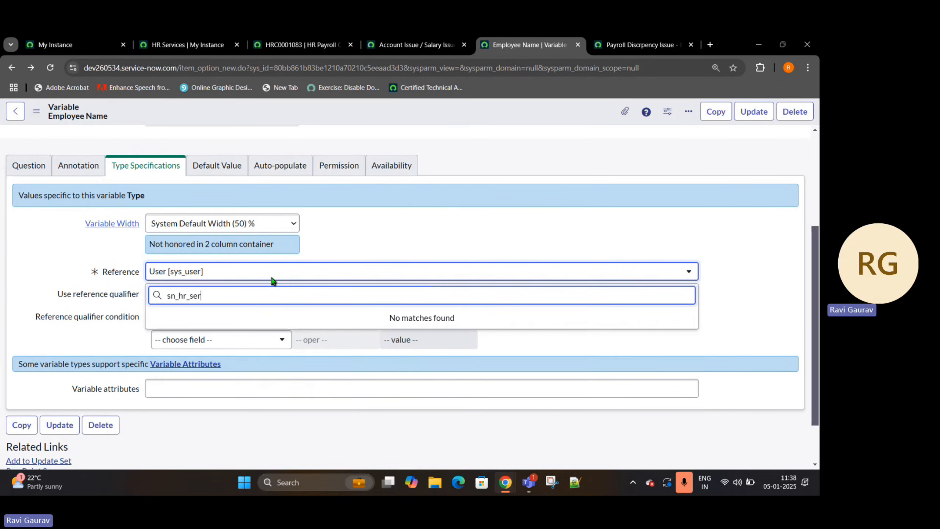
{"action": "key", "text": "BackSpace"}
{"action": "key", "text": "BackSpace"}
{"action": "type", "text": "core"}
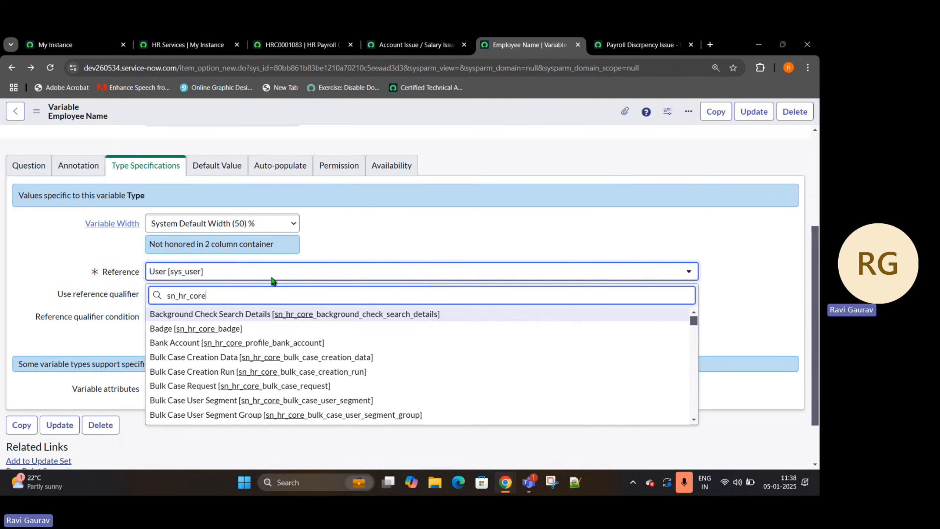
{"action": "type", "text": "_ser"}
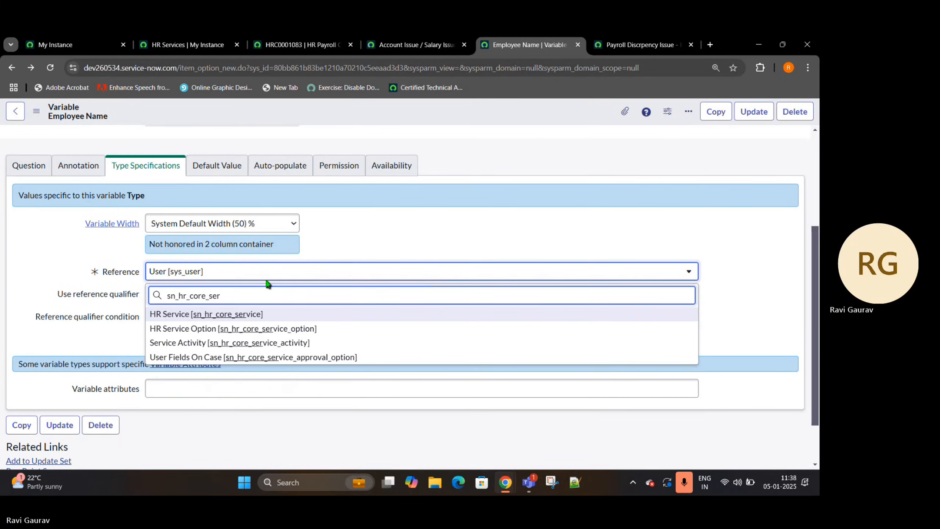
{"action": "left_click", "coordinate": [237, 318]}
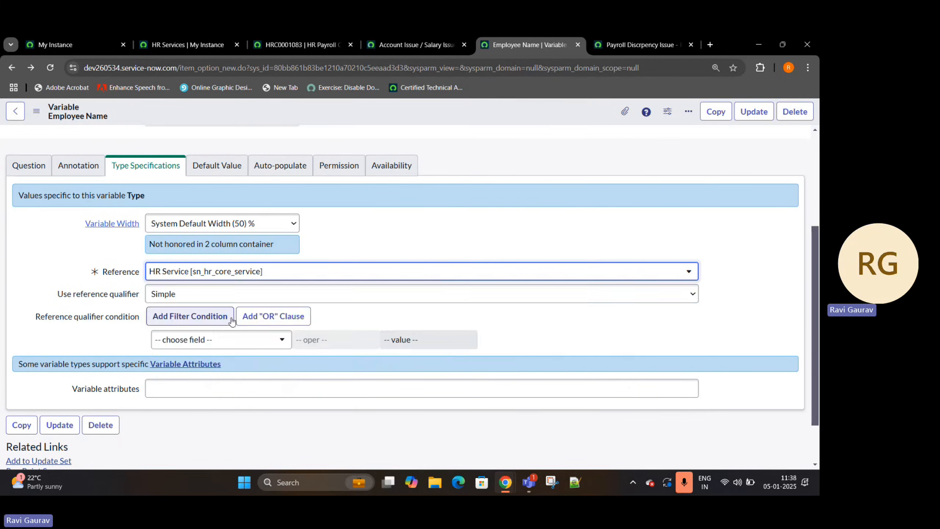
- Insert the edited variable as a new record with Insert and Stay
{"action": "scroll", "coordinate": [370, 134], "scroll_direction": "up", "scroll_amount": 4}
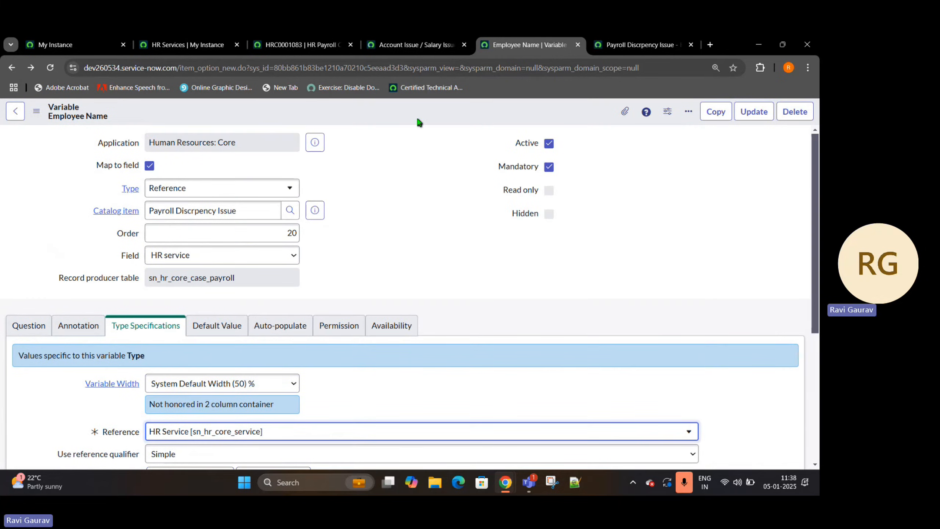
{"action": "right_click", "coordinate": [425, 121]}
{"action": "left_click", "coordinate": [452, 155]}
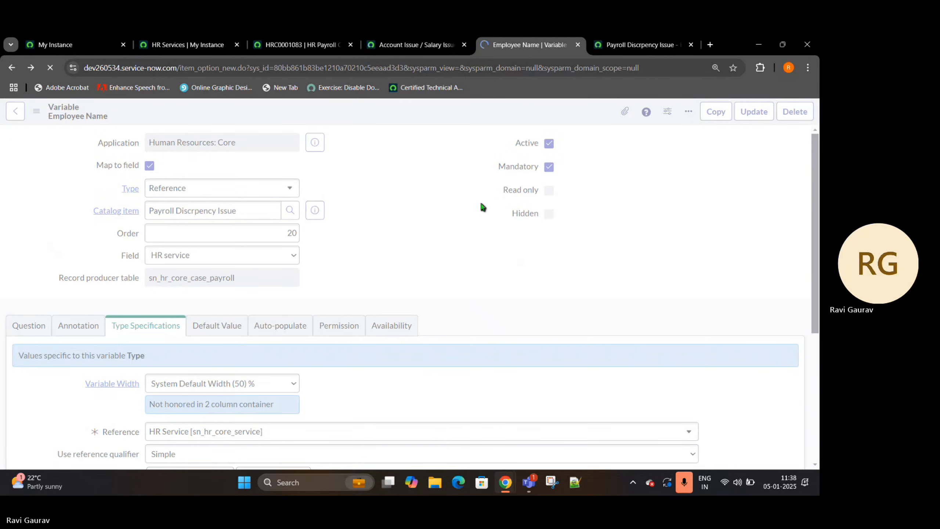
- Reload the Payroll Discrpency Issue portal form and examine the options offered under "Choose from the below services"
{"action": "left_click", "coordinate": [627, 47]}
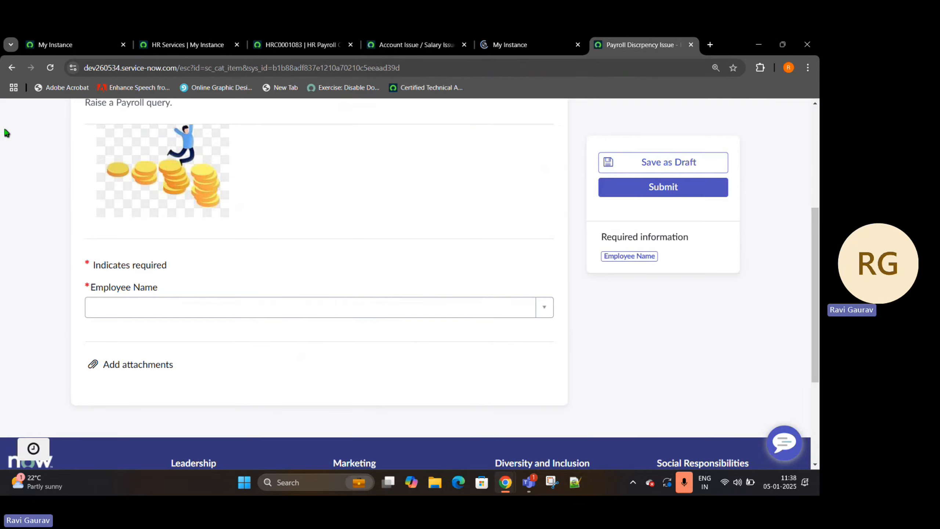
{"action": "left_click", "coordinate": [49, 72]}
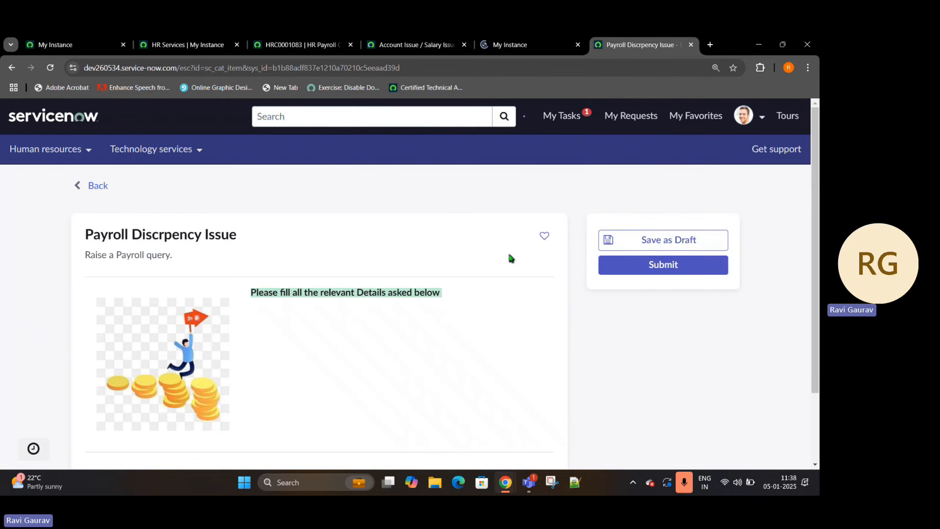
{"action": "scroll", "coordinate": [388, 243], "scroll_direction": "down", "scroll_amount": 1}
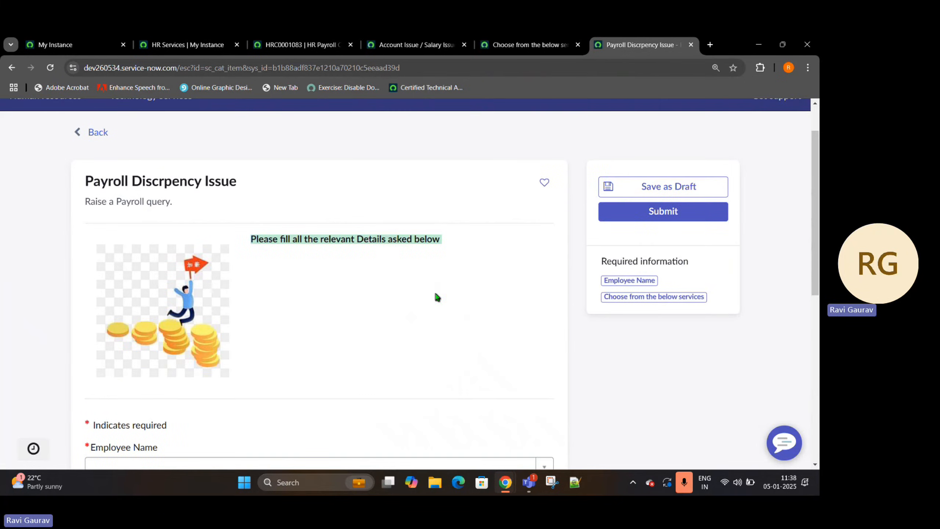
{"action": "scroll", "coordinate": [403, 265], "scroll_direction": "down", "scroll_amount": 1}
{"action": "scroll", "coordinate": [404, 265], "scroll_direction": "down", "scroll_amount": 2}
{"action": "left_click", "coordinate": [409, 352]}
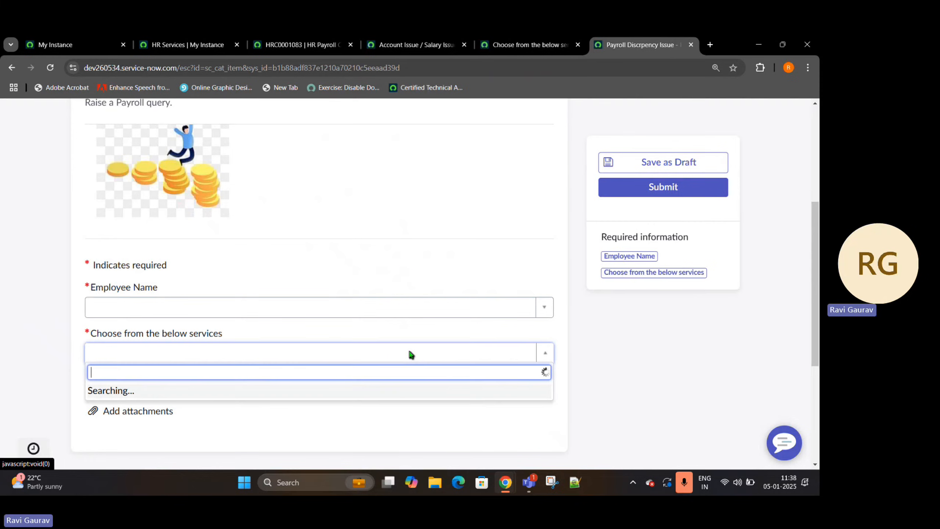
{"action": "scroll", "coordinate": [279, 305], "scroll_direction": "down", "scroll_amount": 20}
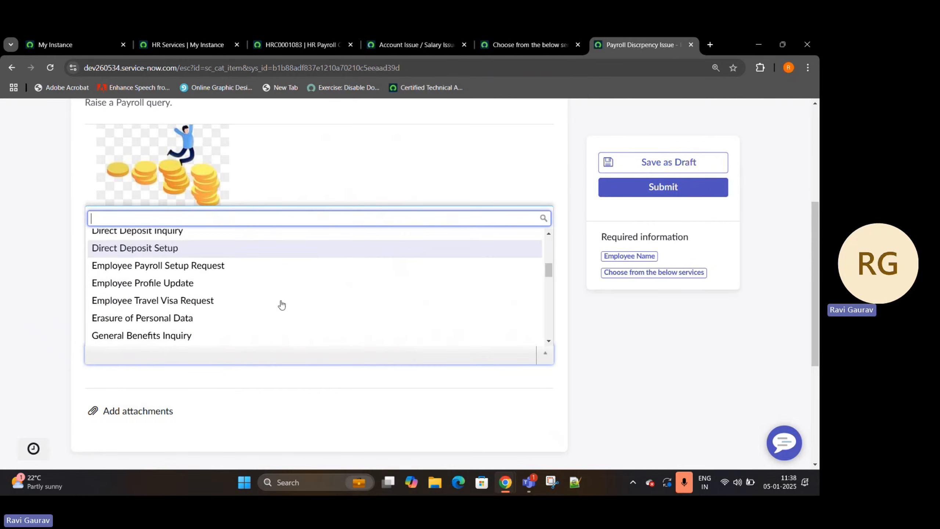
{"action": "scroll", "coordinate": [209, 336], "scroll_direction": "up", "scroll_amount": 10}
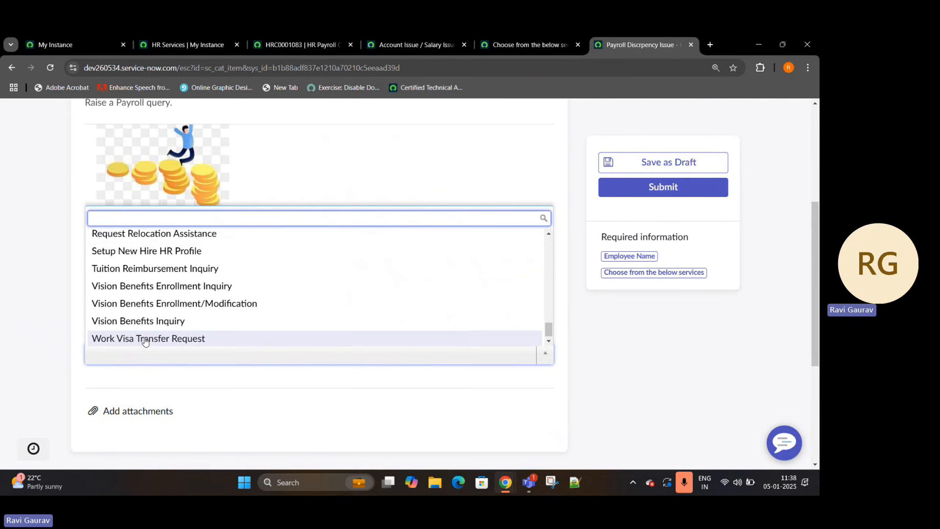
{"action": "scroll", "coordinate": [144, 339], "scroll_direction": "up", "scroll_amount": 5}
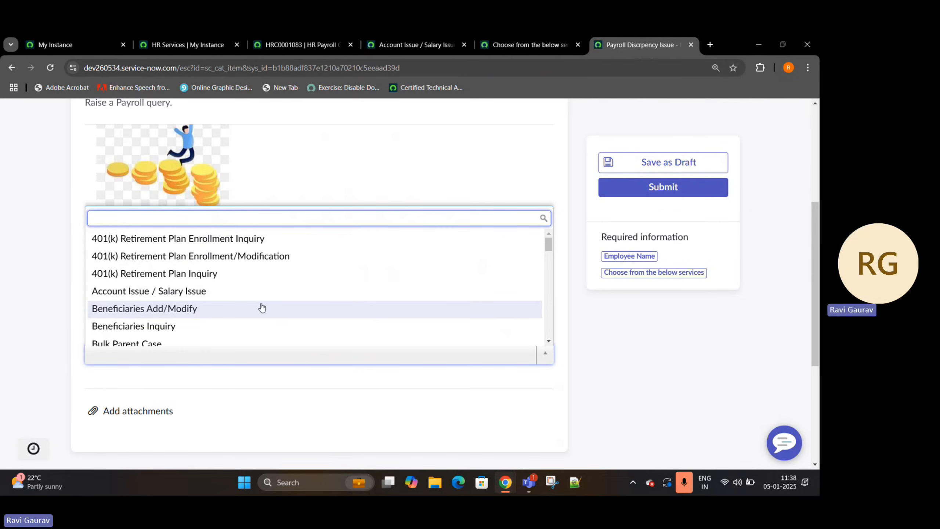
- In the "Choose from the below services" variable, set the reference qualifier condition's field to Service table and its operator to is
{"action": "left_click", "coordinate": [496, 42]}
{"action": "scroll", "coordinate": [33, 296], "scroll_direction": "down", "scroll_amount": 4}
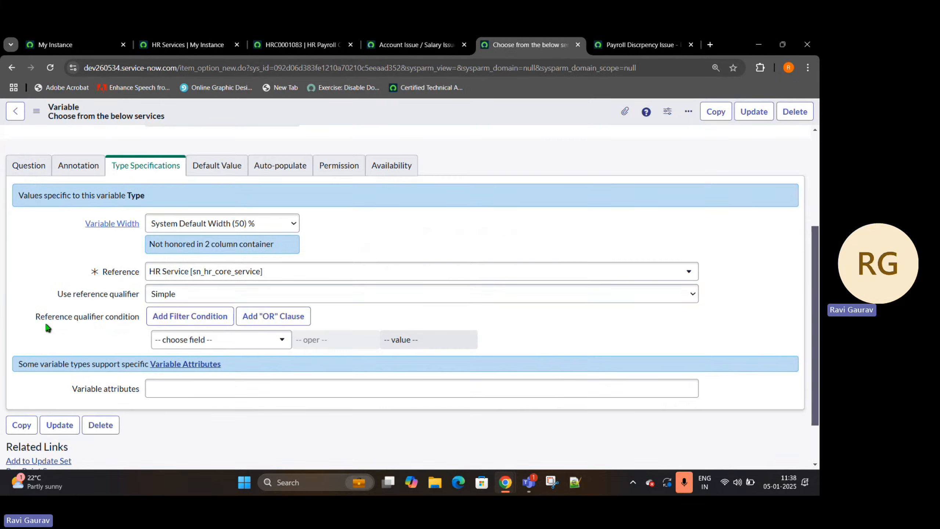
{"action": "left_click", "coordinate": [241, 339]}
{"action": "type", "text": "ser"}
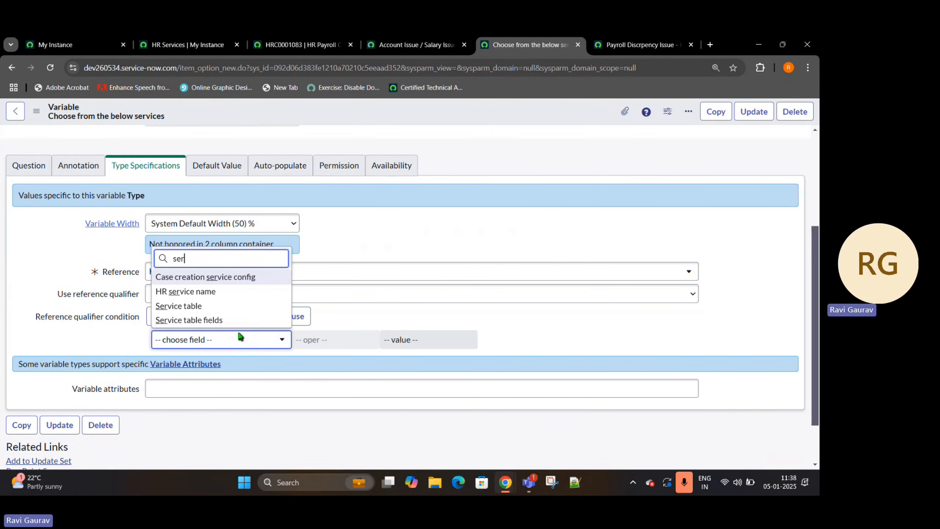
{"action": "key", "text": "Return"}
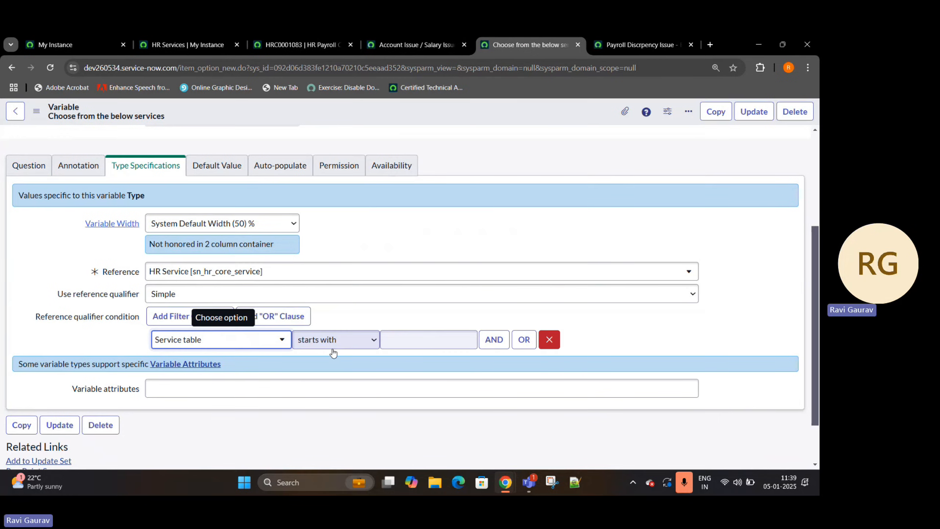
{"action": "left_click", "coordinate": [330, 345]}
{"action": "left_click", "coordinate": [310, 140]}
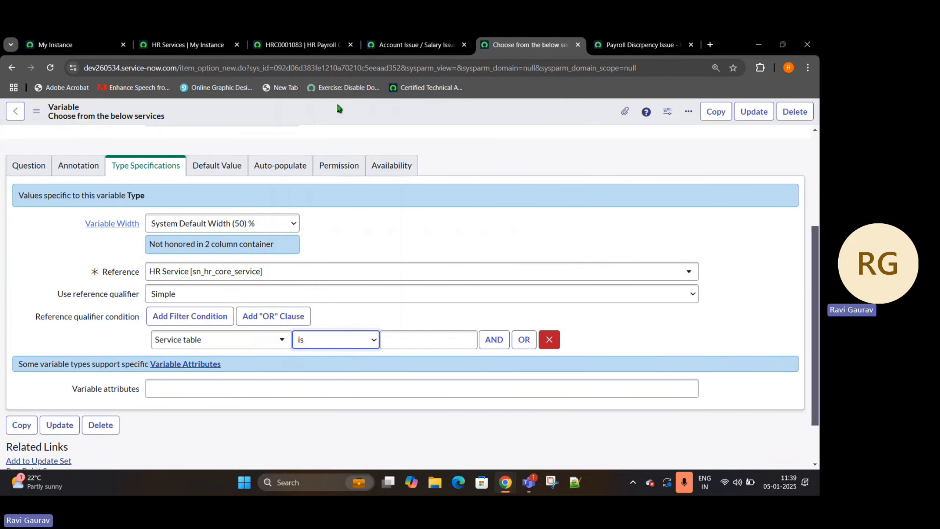
- Set the Service table condition's value to sn_hr_core_case_payroll, reusing the filter value from the HR Services list, and save the variable
{"action": "left_click", "coordinate": [400, 48]}
{"action": "left_click", "coordinate": [274, 42]}
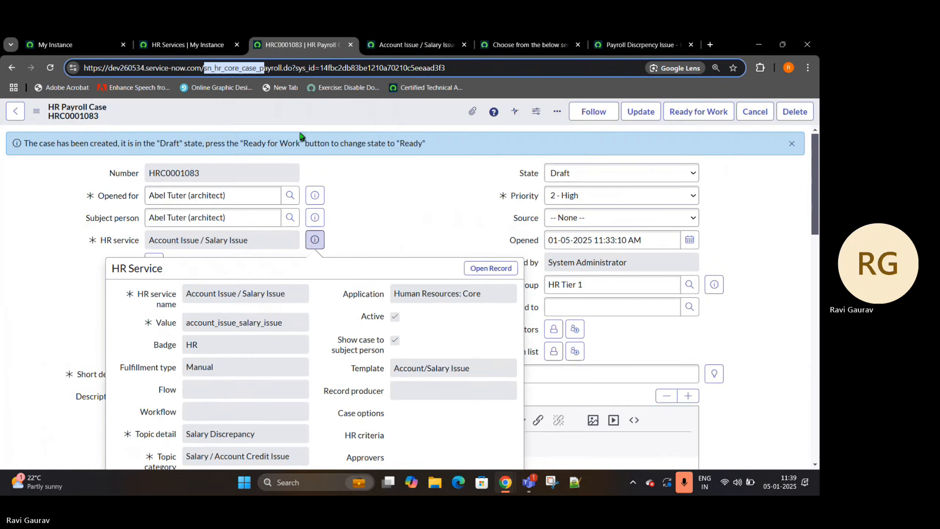
{"action": "left_click", "coordinate": [164, 39]}
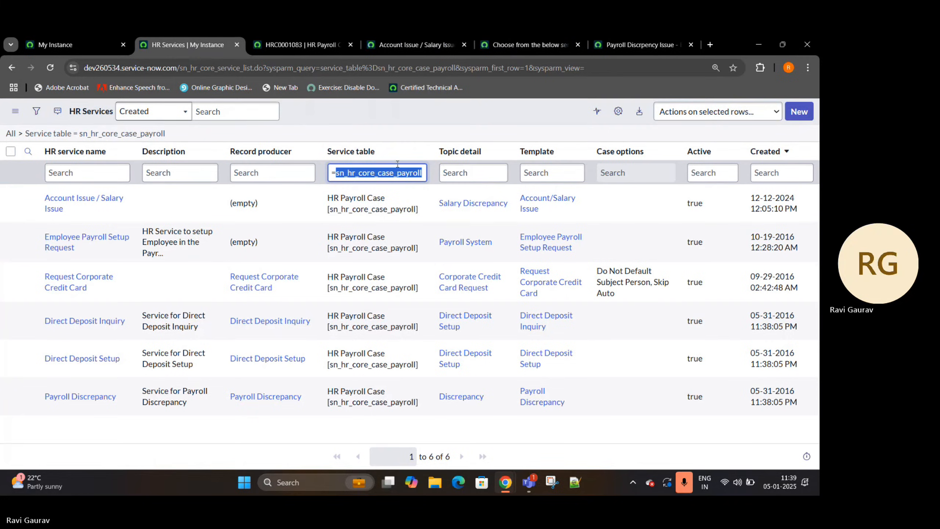
{"action": "left_click", "coordinate": [530, 46]}
{"action": "left_click", "coordinate": [426, 339]}
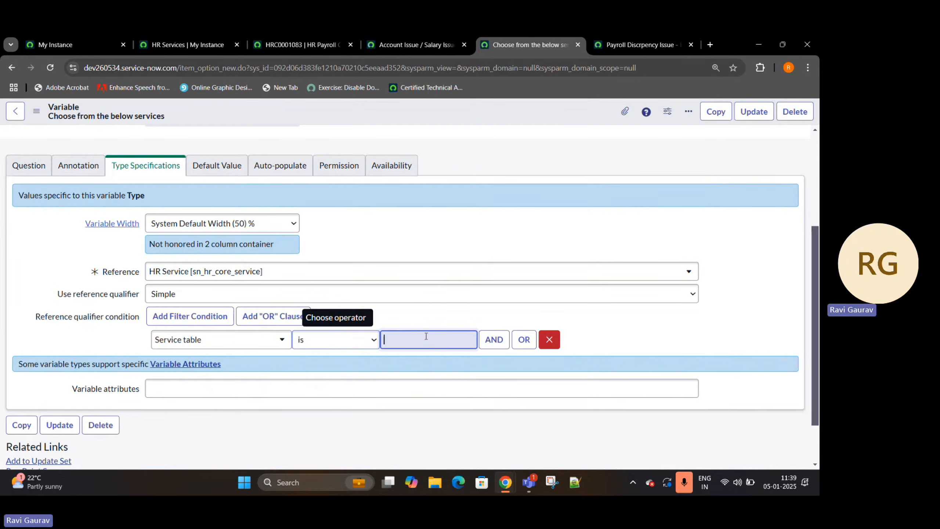
{"action": "type", "text": "sn_hr_core_case_payroll"}
{"action": "right_click", "coordinate": [436, 115]}
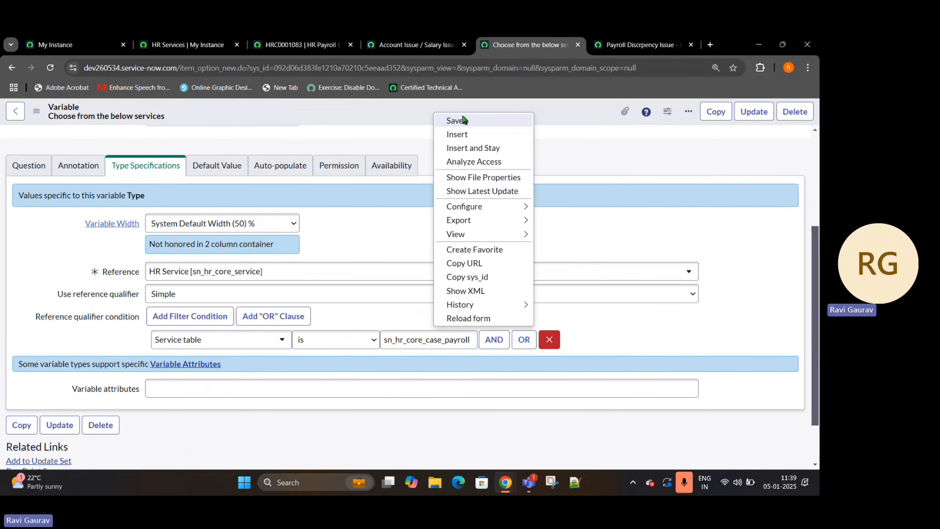
{"action": "left_click", "coordinate": [456, 120]}
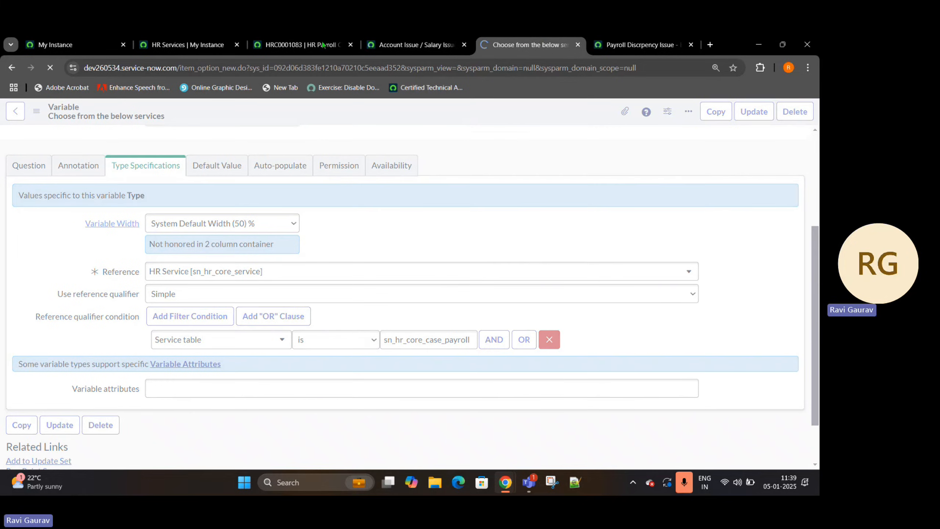
- Close the HR Services list, HR payroll case and Account Issue / Salary Issue browser pages
{"action": "left_click", "coordinate": [237, 45]}
{"action": "left_click", "coordinate": [237, 45]}
{"action": "left_click", "coordinate": [237, 44]}
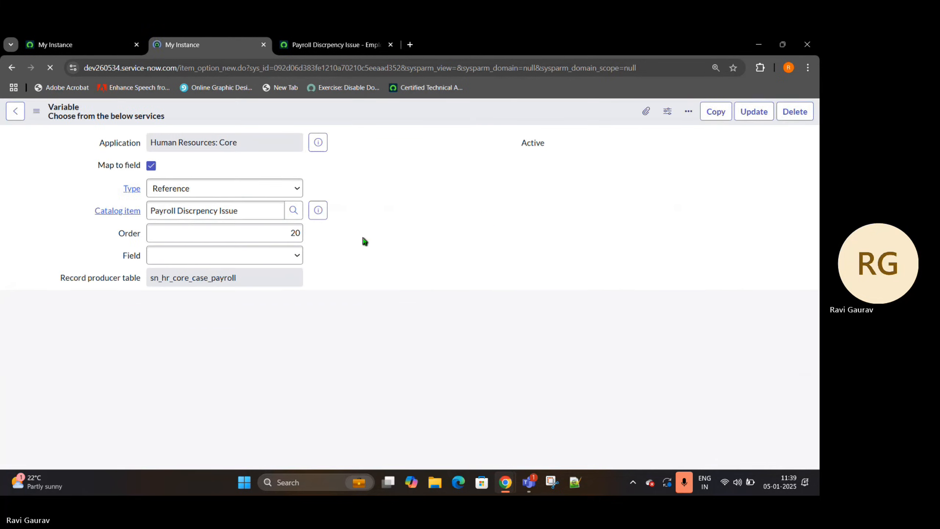
- Reload the Payroll Discrpency Issue portal form and check which services the "Choose from the below services" question offers
{"action": "left_click", "coordinate": [325, 44]}
{"action": "left_click", "coordinate": [51, 67]}
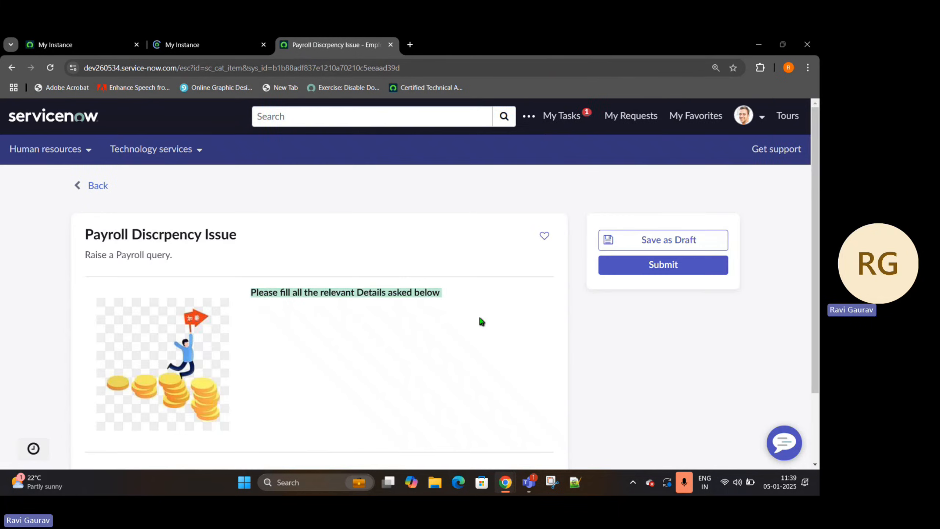
{"action": "scroll", "coordinate": [481, 320], "scroll_direction": "down", "scroll_amount": 6}
{"action": "left_click", "coordinate": [485, 318]}
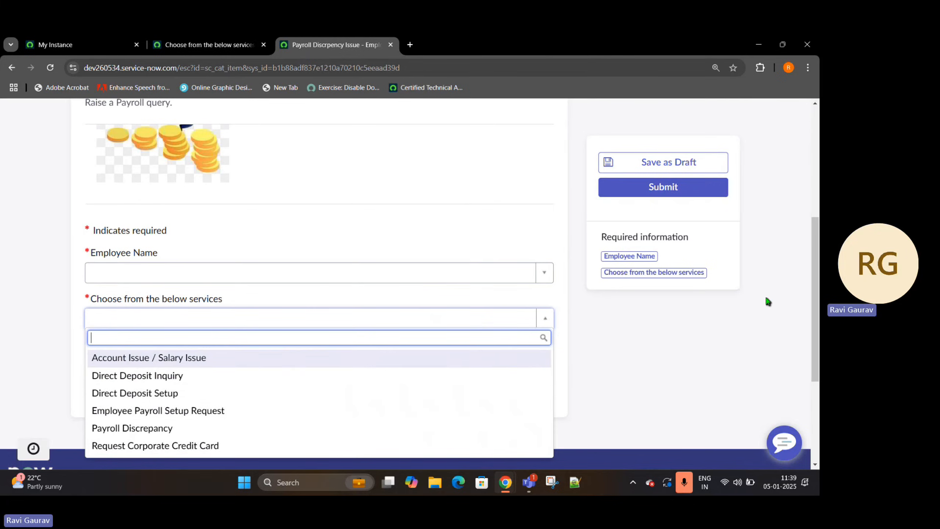
{"action": "left_click", "coordinate": [708, 321]}
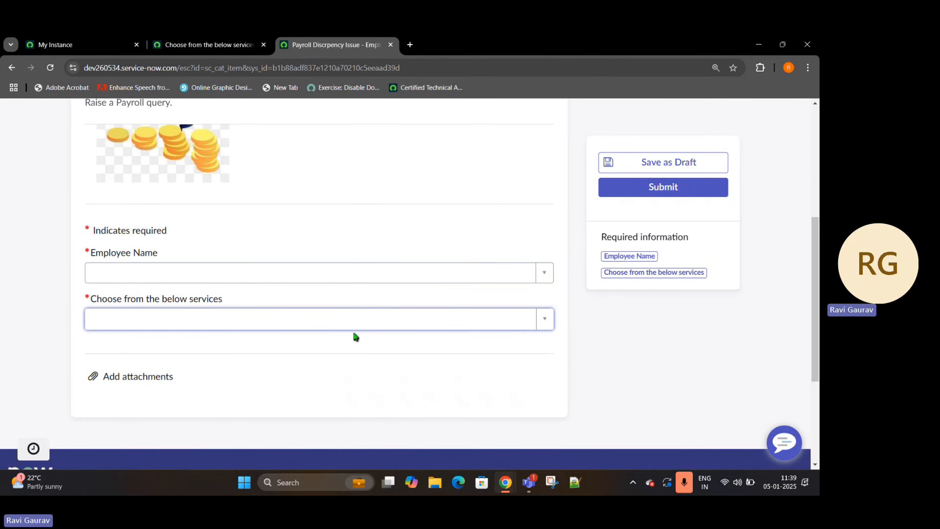
- In the "Choose from the below services" variable, set the order to 30, turn off Mandatory, turn on Hidden and keep the Reference type
{"action": "left_click", "coordinate": [178, 44]}
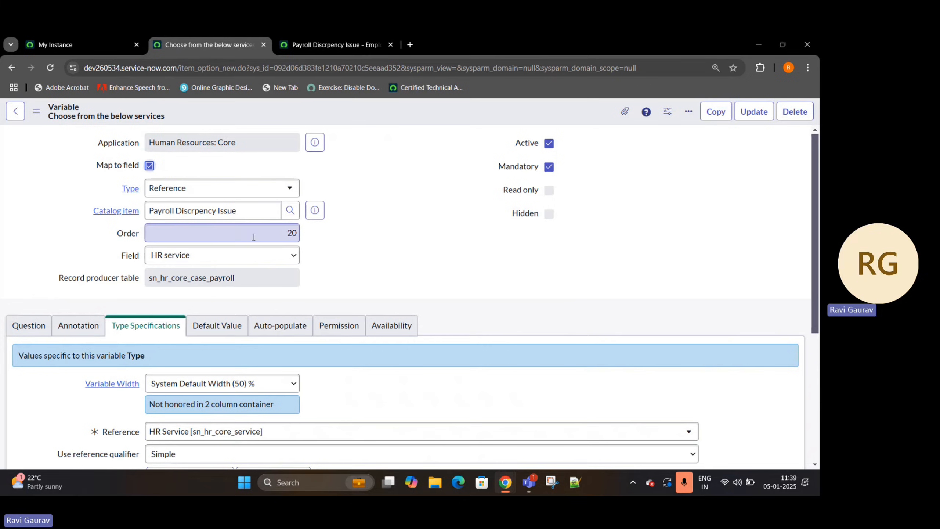
{"action": "left_click_drag", "start_coordinate": [254, 235], "coordinate": [312, 232]}
{"action": "type", "text": "30"}
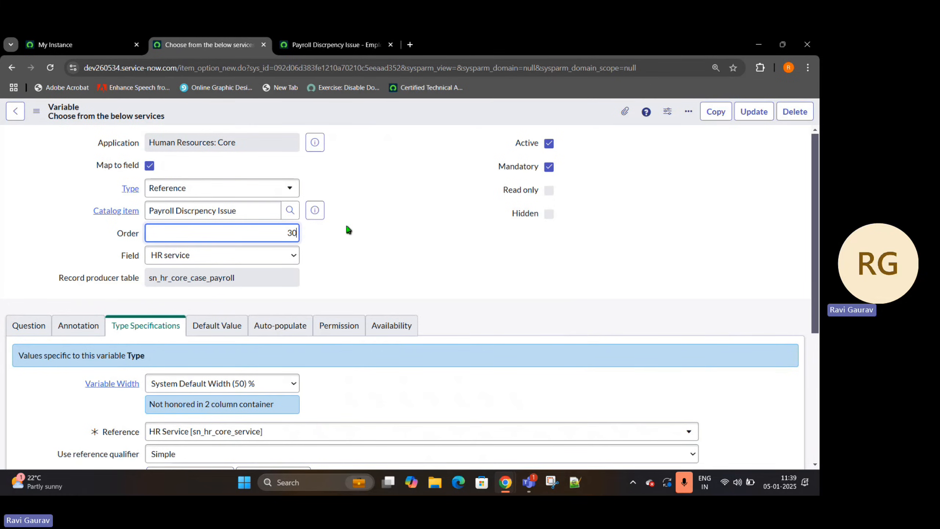
{"action": "left_click", "coordinate": [348, 230]}
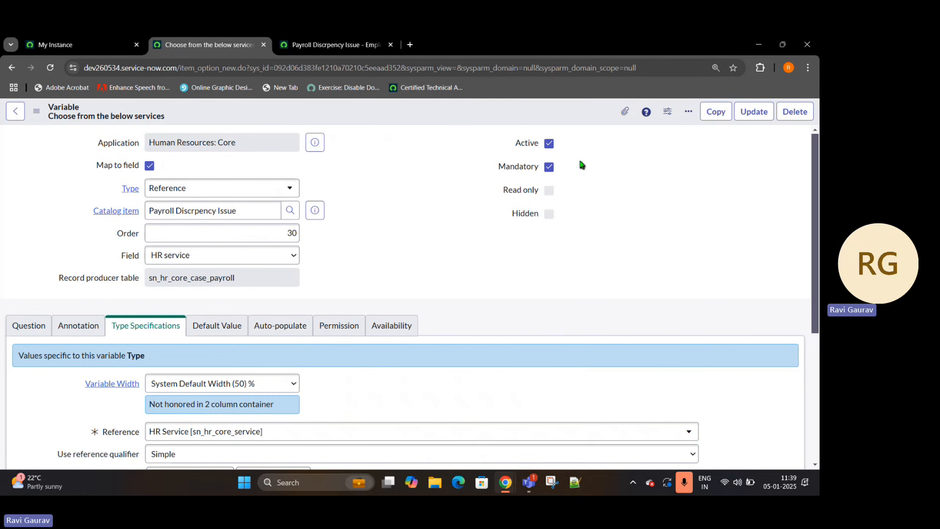
{"action": "left_click", "coordinate": [549, 167]}
{"action": "left_click", "coordinate": [549, 214]}
{"action": "left_click", "coordinate": [284, 191]}
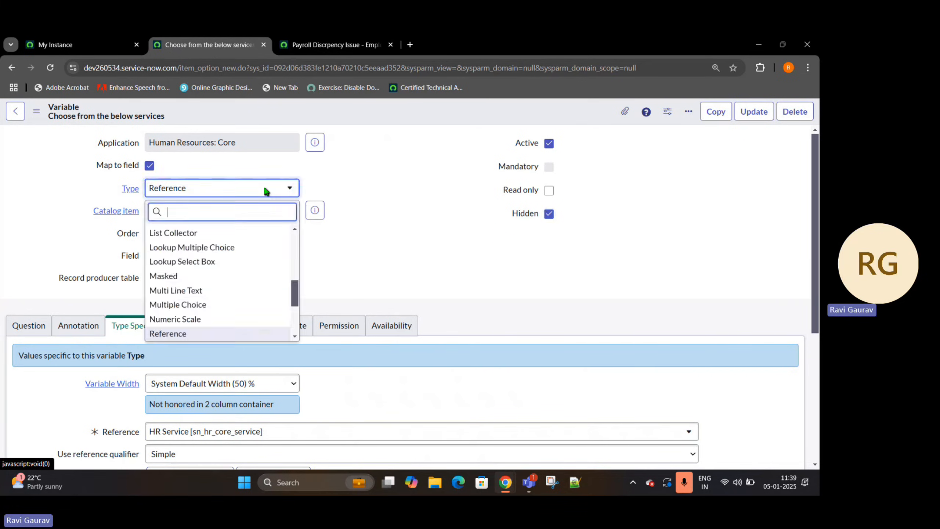
{"action": "left_click", "coordinate": [206, 187]}
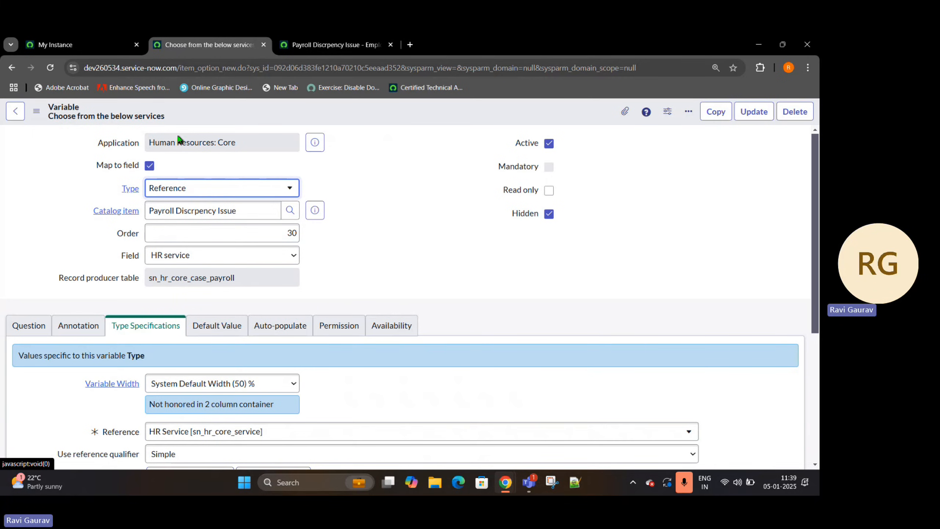
- Reopen the closed Account Issue / Salary Issue, HR payroll case and HR Services browser pages
{"action": "left_click", "coordinate": [98, 37]}
{"action": "right_click", "coordinate": [548, 45]}
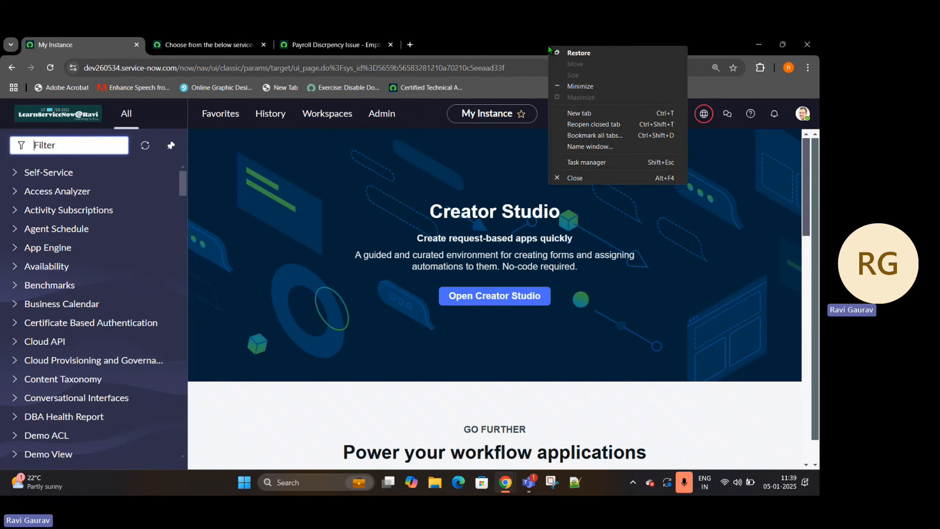
{"action": "left_click", "coordinate": [599, 125]}
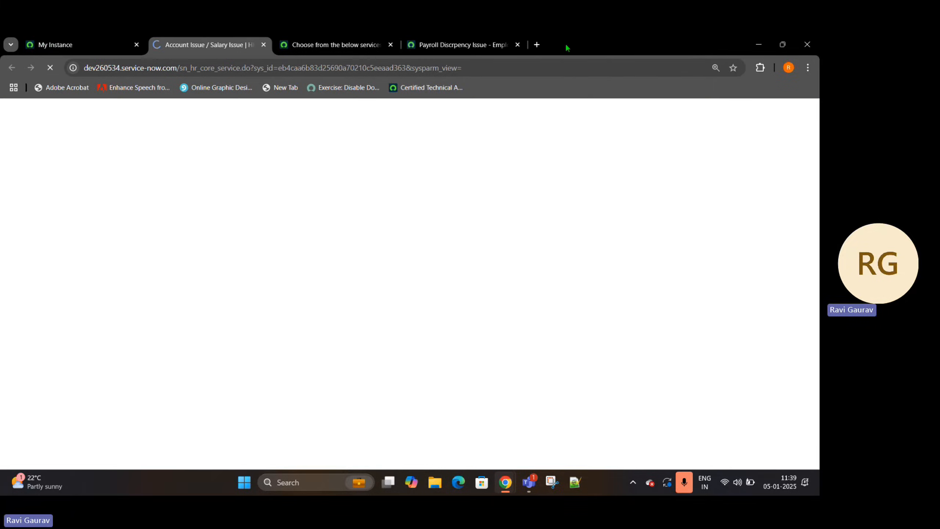
{"action": "right_click", "coordinate": [580, 37]}
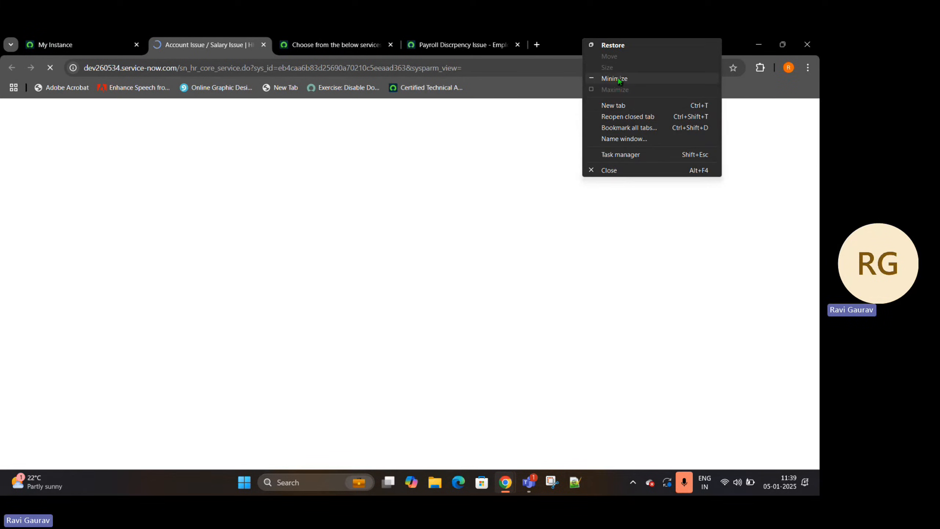
{"action": "left_click", "coordinate": [639, 117]}
{"action": "right_click", "coordinate": [692, 41]}
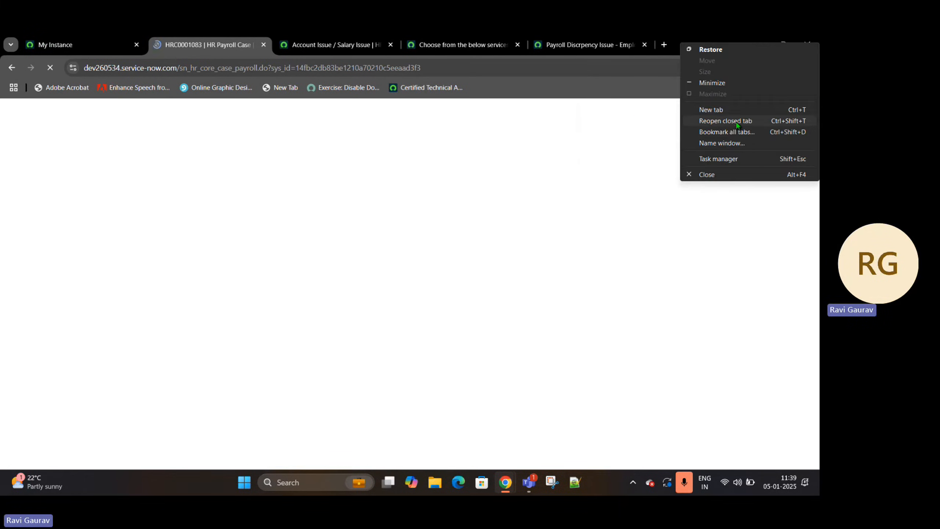
{"action": "left_click", "coordinate": [737, 126]}
- On the HR payroll case, open the Skills lookup list and copy the table name cmn_skill from its address
{"action": "left_click", "coordinate": [282, 45]}
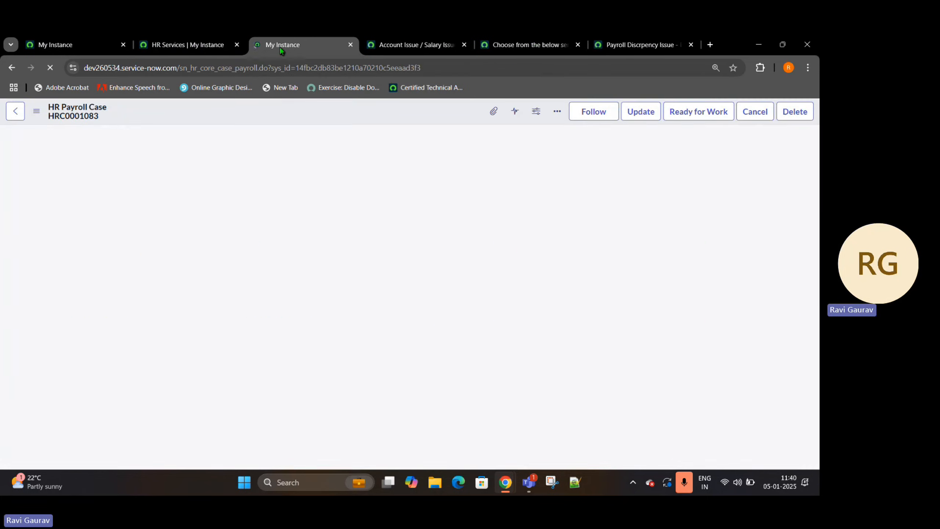
{"action": "left_click", "coordinate": [153, 263]}
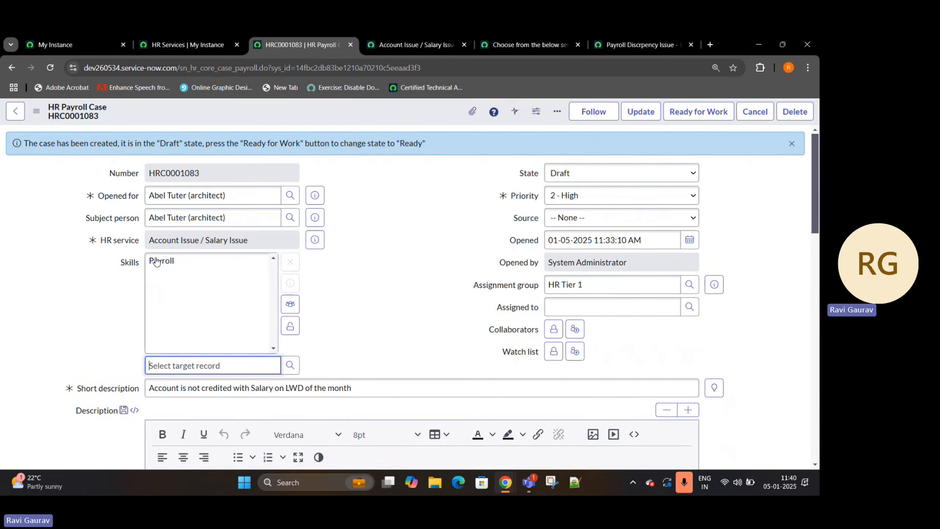
{"action": "left_click", "coordinate": [290, 365]}
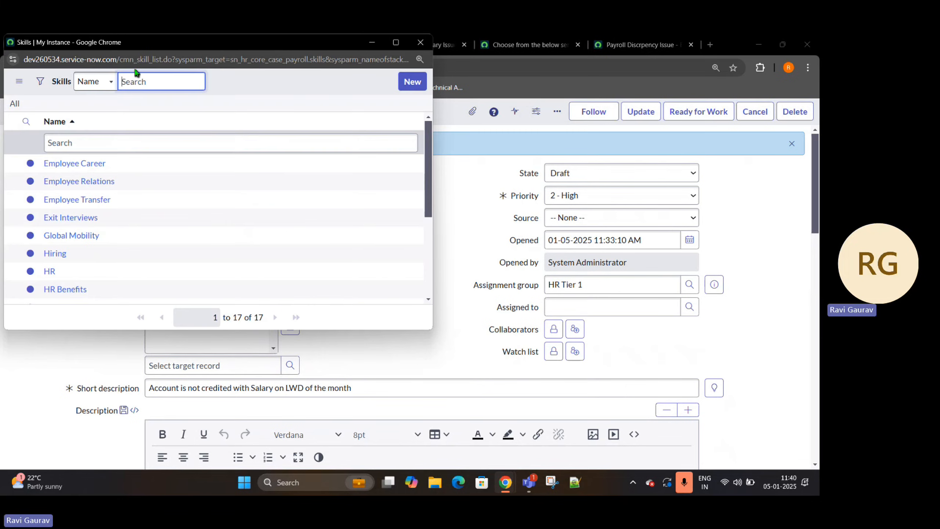
{"action": "left_click_drag", "start_coordinate": [122, 59], "coordinate": [150, 59]}
{"action": "key", "text": "ctrl+c"}
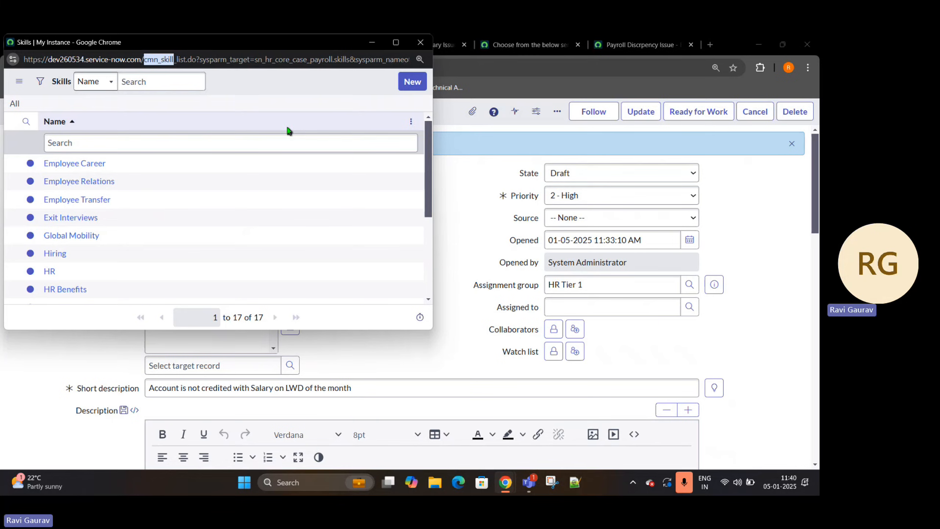
{"action": "left_click", "coordinate": [420, 42]}
{"action": "left_click", "coordinate": [174, 260]}
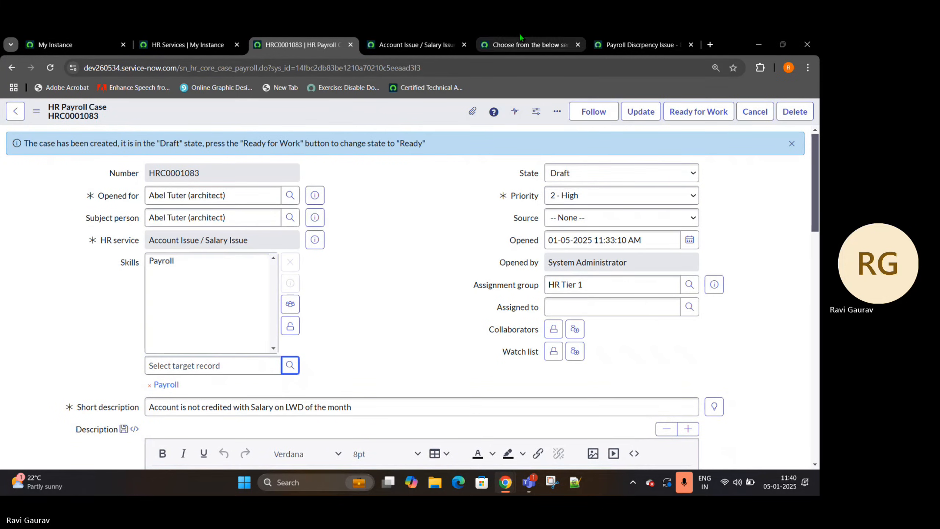
- In the variable record, change the mapped Field to Skills
{"action": "left_click", "coordinate": [522, 44]}
{"action": "left_click", "coordinate": [642, 44]}
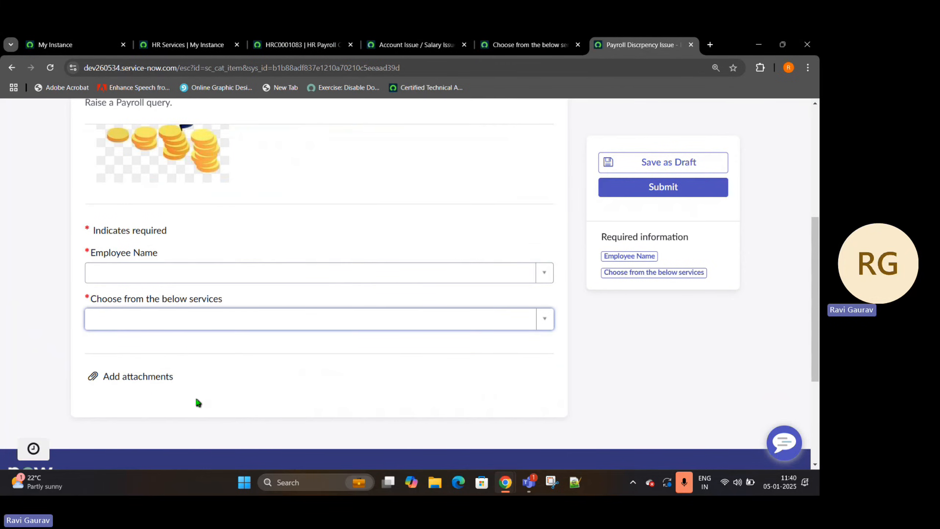
{"action": "left_click", "coordinate": [538, 46]}
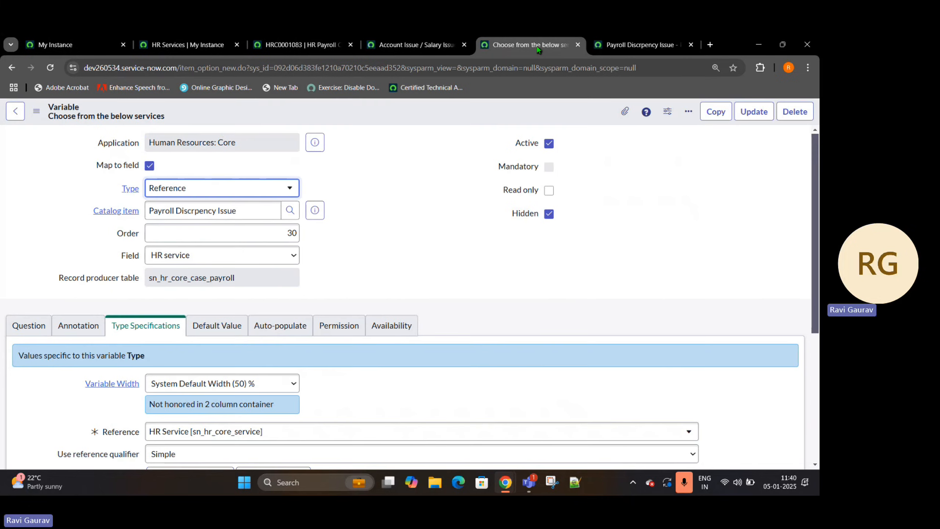
{"action": "left_click", "coordinate": [200, 259]}
{"action": "scroll", "coordinate": [248, 237], "scroll_direction": "down", "scroll_amount": 1}
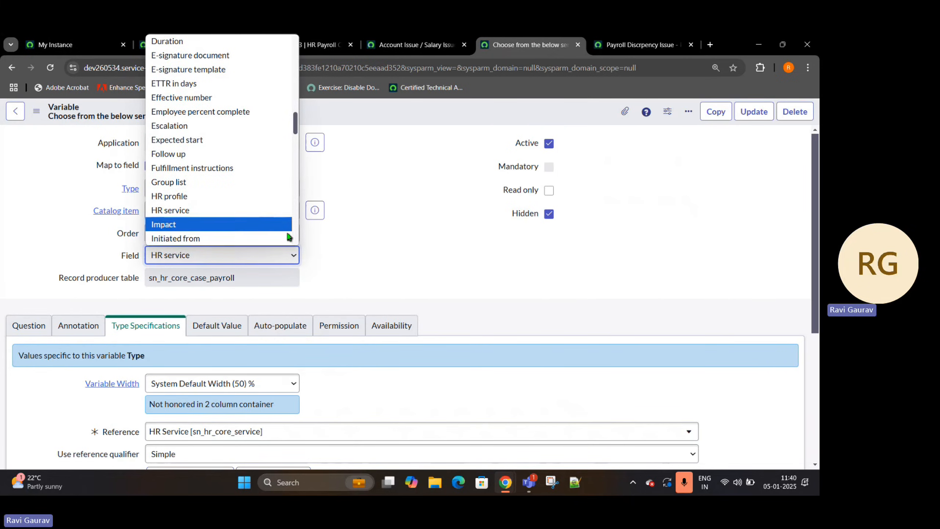
{"action": "scroll", "coordinate": [247, 240], "scroll_direction": "down", "scroll_amount": 5}
{"action": "scroll", "coordinate": [248, 241], "scroll_direction": "down", "scroll_amount": 3}
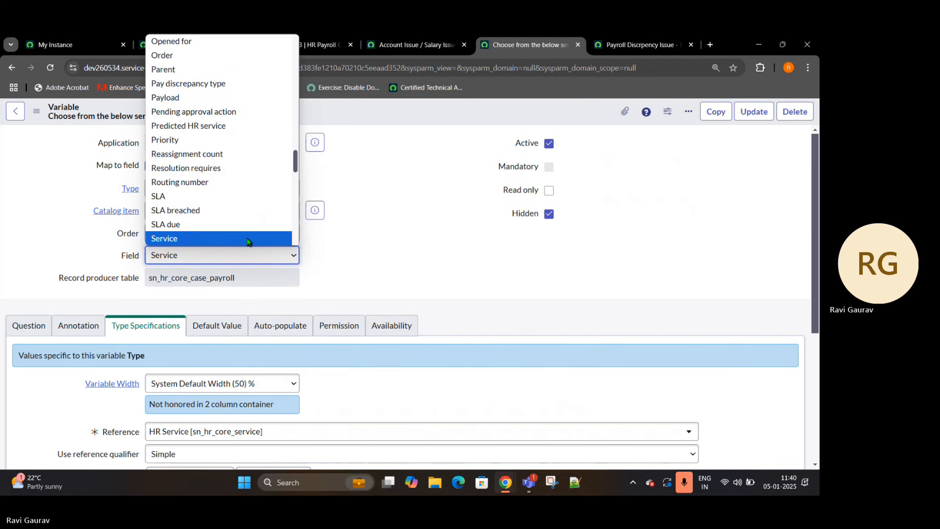
{"action": "left_click", "coordinate": [227, 225]}
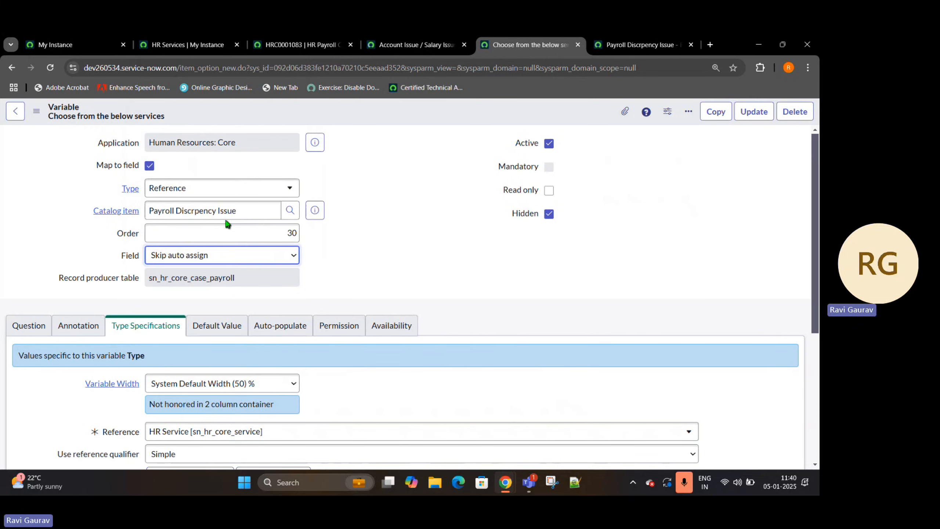
- Set the variable's reference table to Skill [cmn_skill] and remove the Service table qualifier condition
{"action": "scroll", "coordinate": [114, 227], "scroll_direction": "down", "scroll_amount": 2}
{"action": "left_click", "coordinate": [258, 317]}
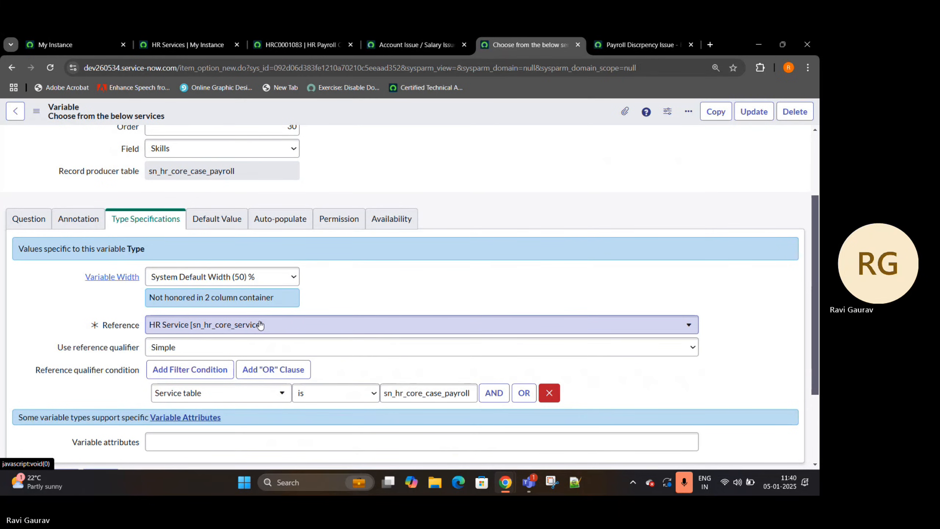
{"action": "left_click", "coordinate": [261, 324]}
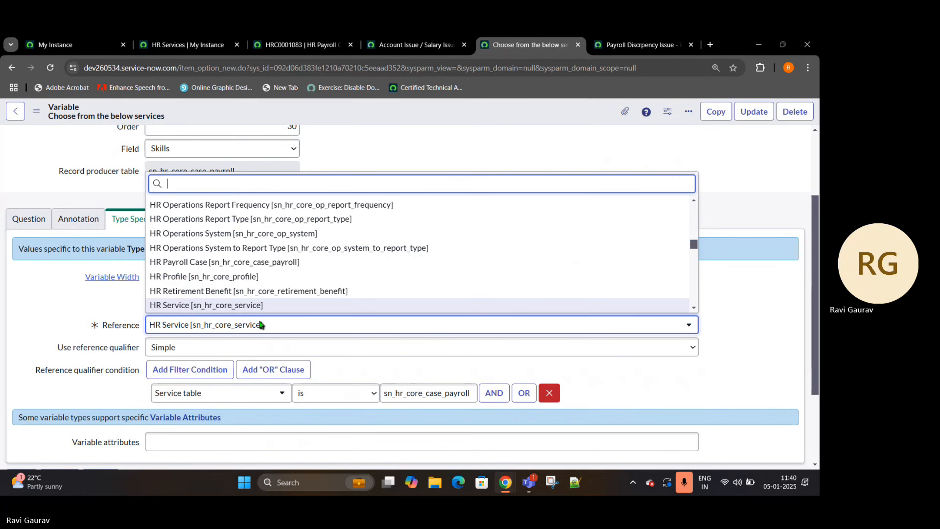
{"action": "key", "text": "ctrl+v"}
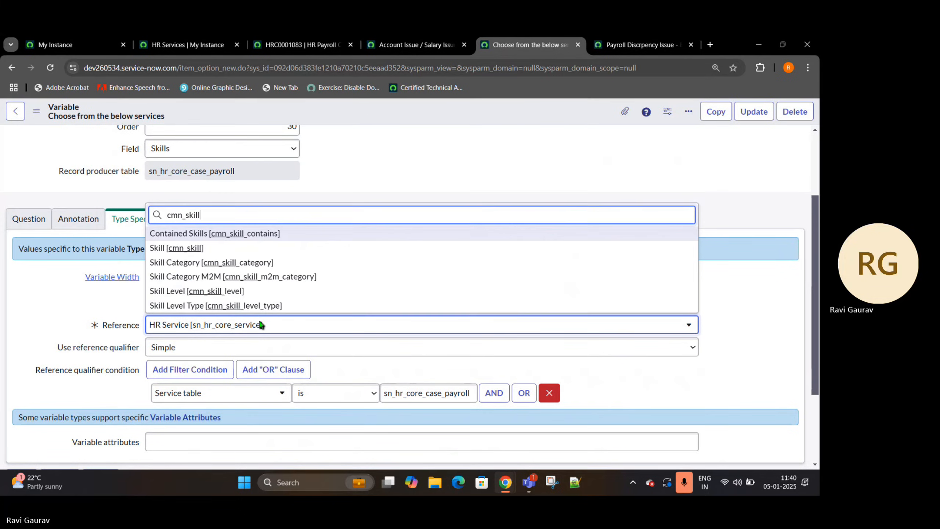
{"action": "left_click", "coordinate": [173, 250]}
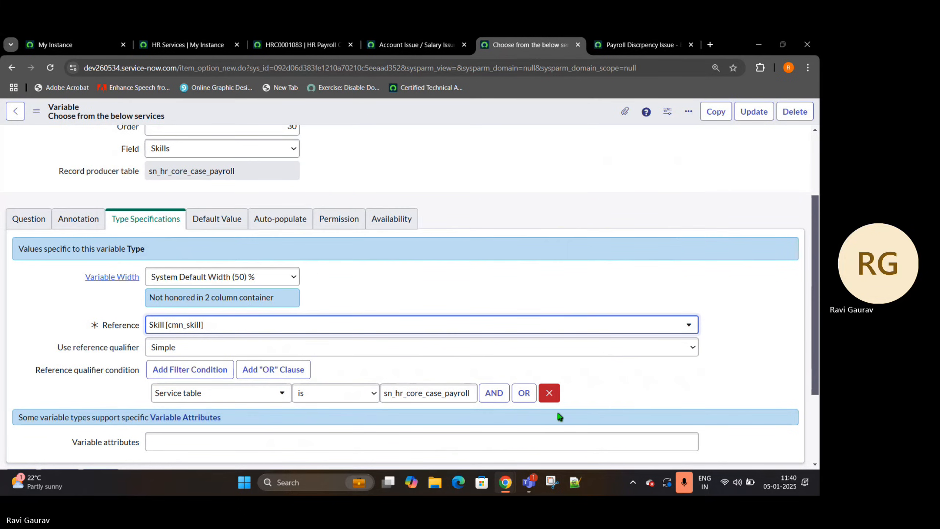
{"action": "left_click", "coordinate": [549, 393]}
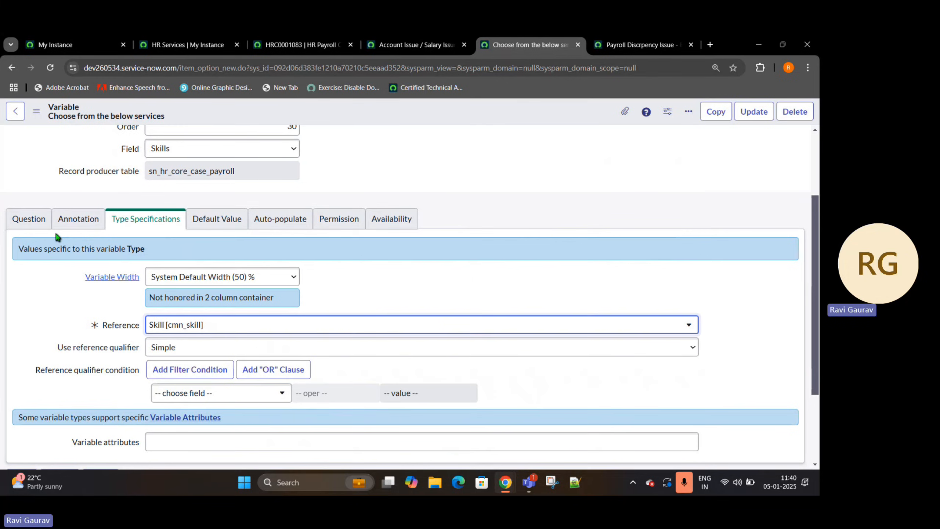
- Copy the name Payroll from the HR payroll case's linked skill record and paste it as the variable's default value
{"action": "left_click", "coordinate": [221, 229]}
{"action": "left_click", "coordinate": [172, 305]}
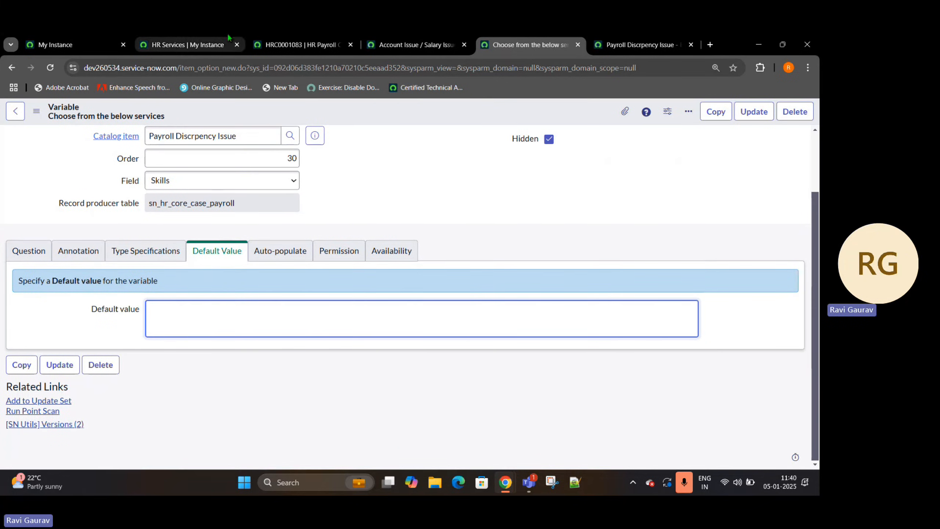
{"action": "left_click", "coordinate": [227, 44]}
{"action": "left_click", "coordinate": [299, 45]}
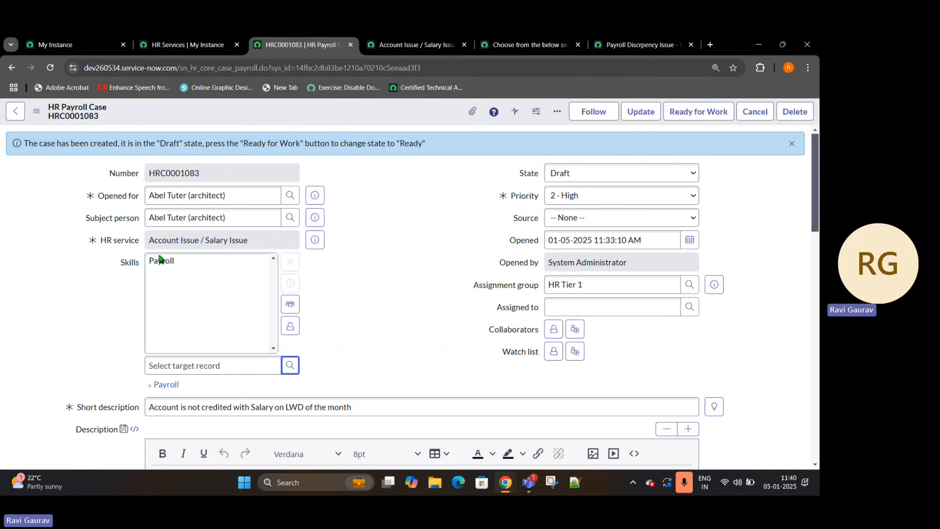
{"action": "double_click", "coordinate": [464, 296]}
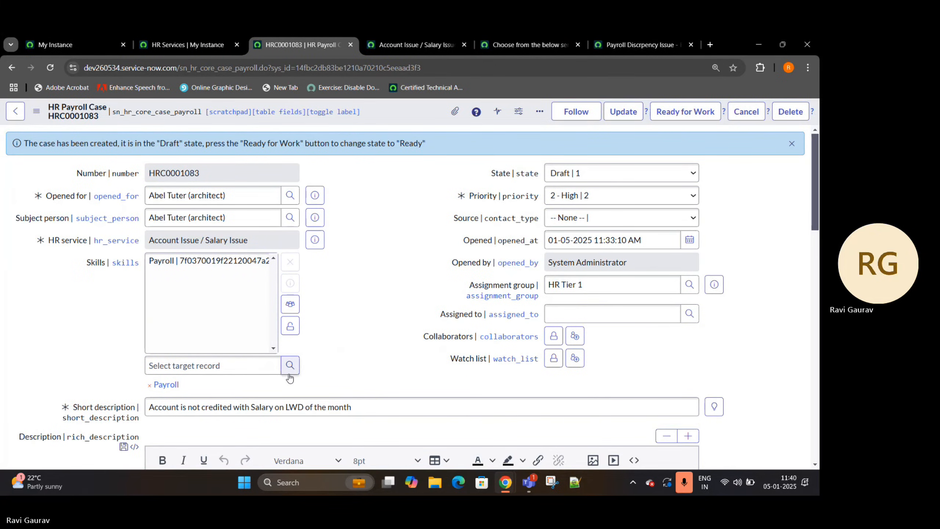
{"action": "middle_click", "coordinate": [166, 384]}
{"action": "left_click", "coordinate": [398, 37]}
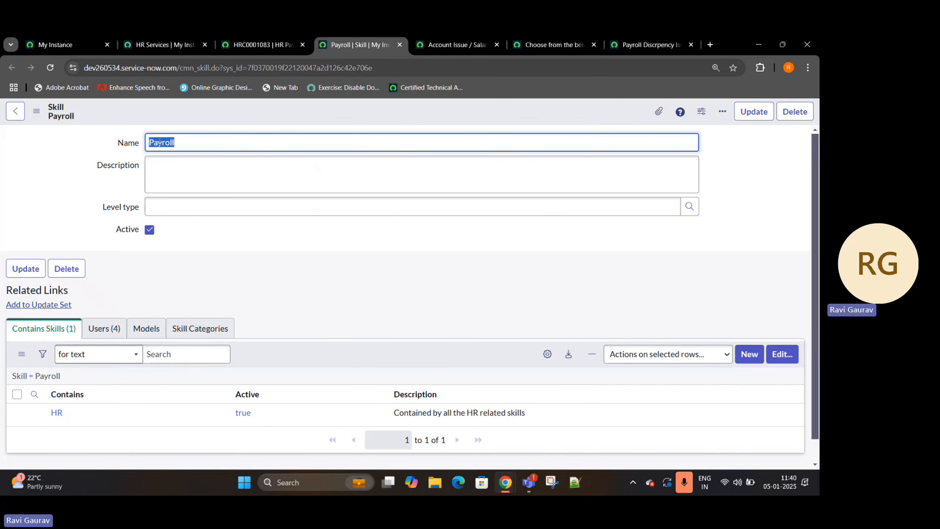
{"action": "left_click", "coordinate": [555, 44]}
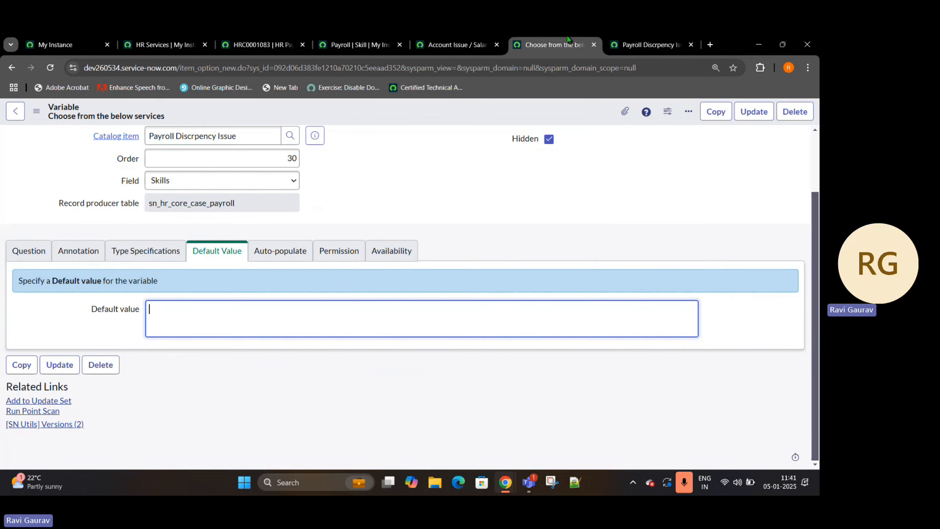
{"action": "type", "text": "Payroll"}
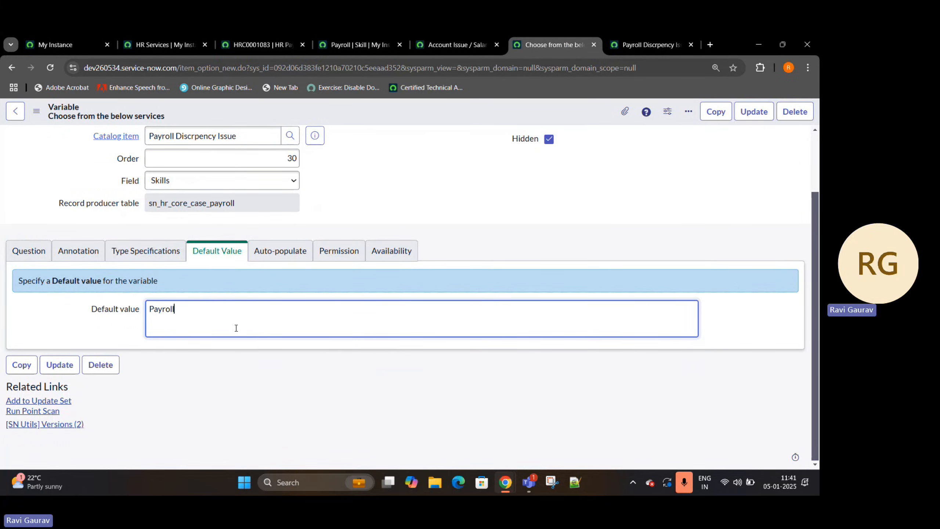
- Replace the variable's question text with Skills
{"action": "left_click", "coordinate": [29, 250]}
{"action": "left_click_drag", "start_coordinate": [285, 302], "coordinate": [109, 319]}
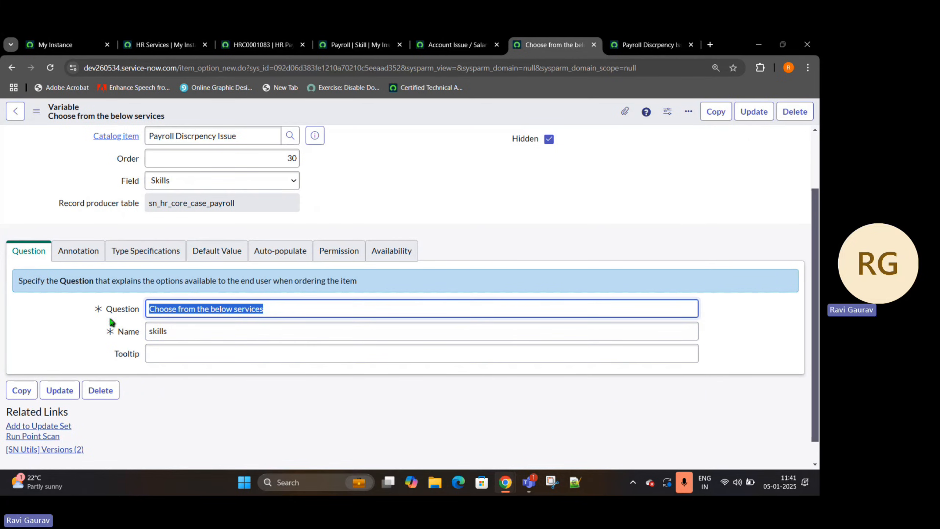
{"action": "type", "text": "Skills"}
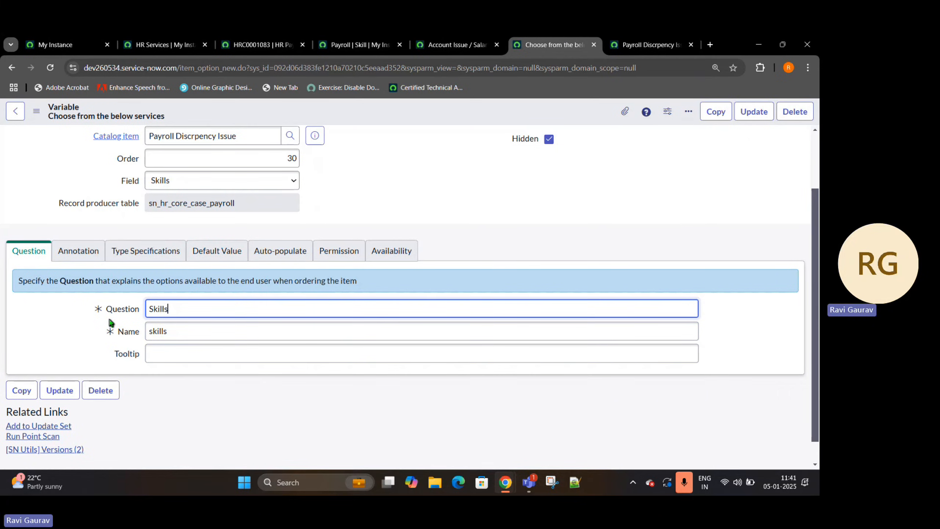
- Make the variable read only and not hidden, and insert it as a new variable while staying on the record
{"action": "scroll", "coordinate": [622, 193], "scroll_direction": "up", "scroll_amount": 2}
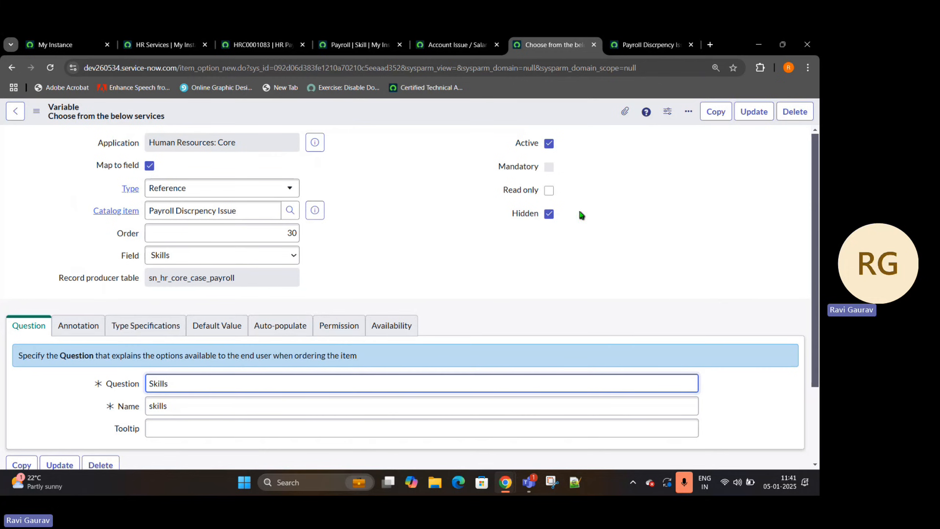
{"action": "left_click", "coordinate": [549, 190]}
{"action": "left_click", "coordinate": [549, 214]}
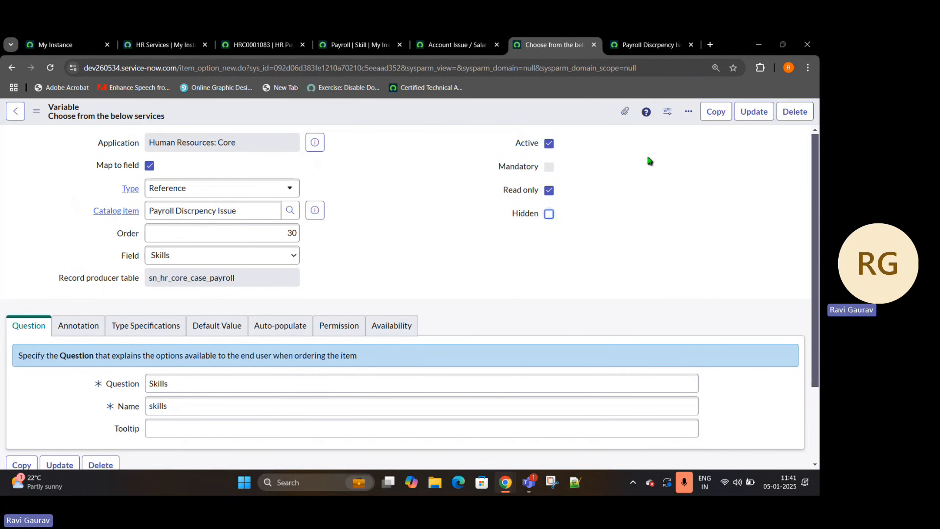
{"action": "right_click", "coordinate": [418, 110]}
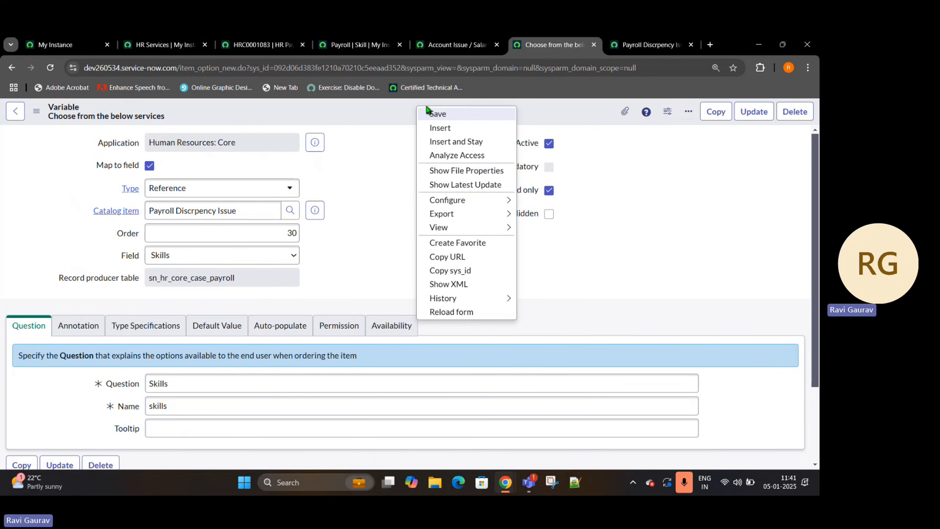
{"action": "left_click", "coordinate": [452, 142]}
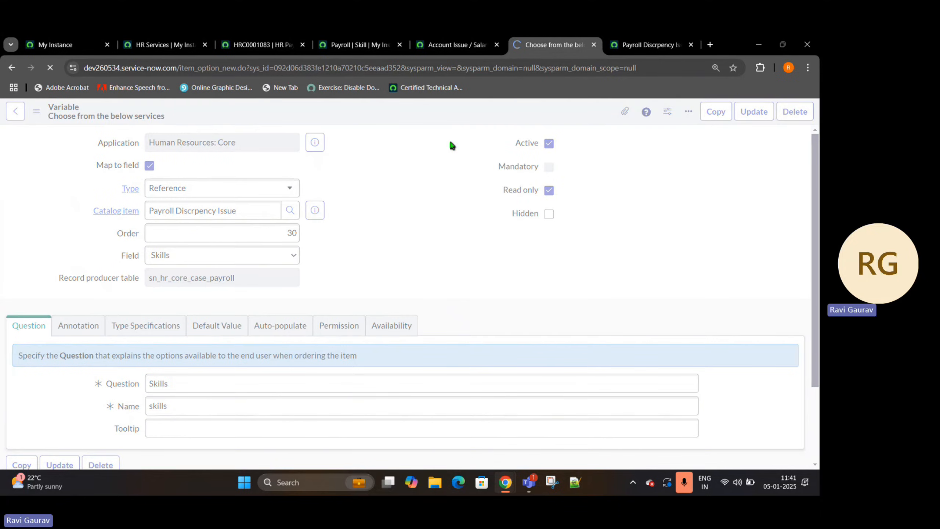
- Reload the Payroll Discrpency Issue portal form to check its Skills field, and return to the Skills variable's type specifications
{"action": "left_click", "coordinate": [653, 44]}
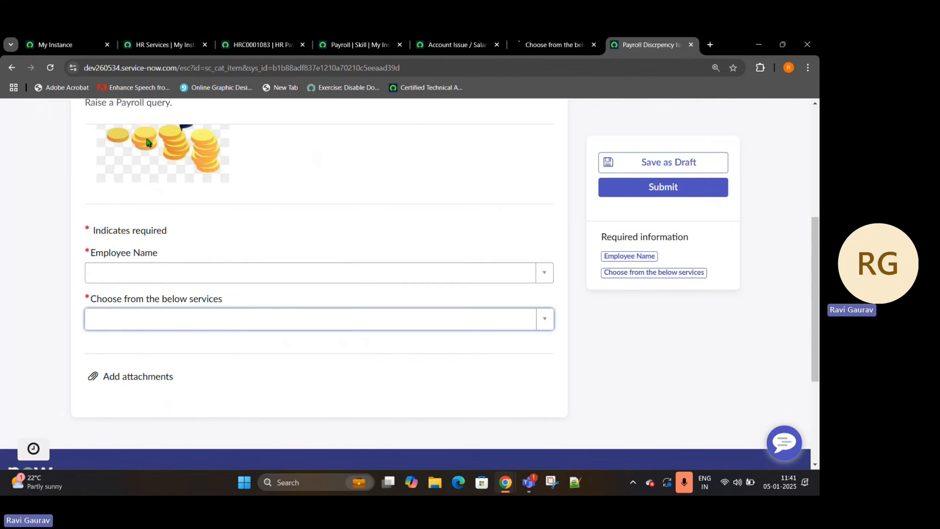
{"action": "left_click", "coordinate": [43, 74]}
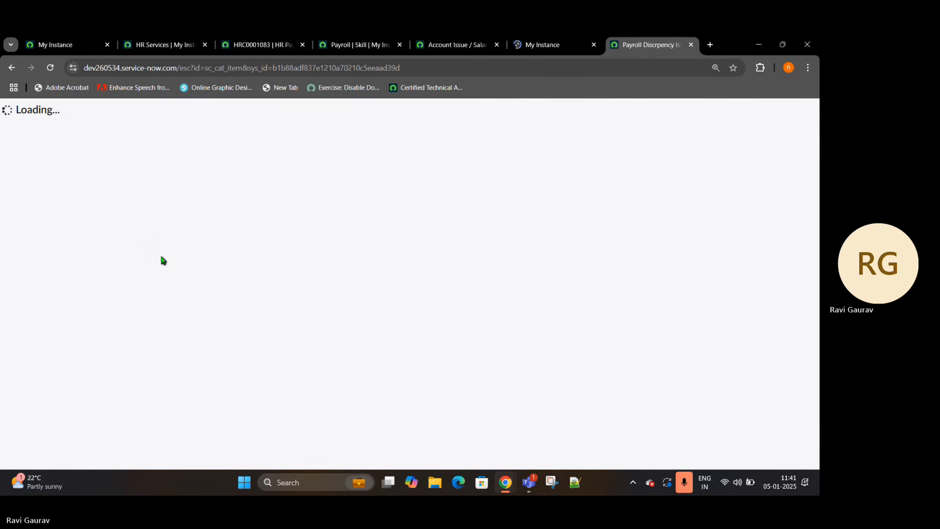
{"action": "scroll", "coordinate": [142, 307], "scroll_direction": "down", "scroll_amount": 8}
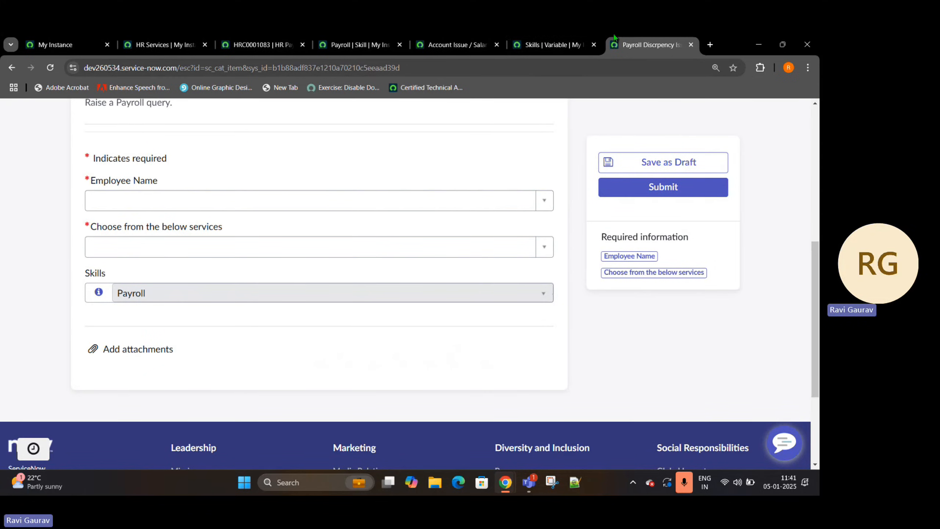
{"action": "left_click", "coordinate": [561, 43]}
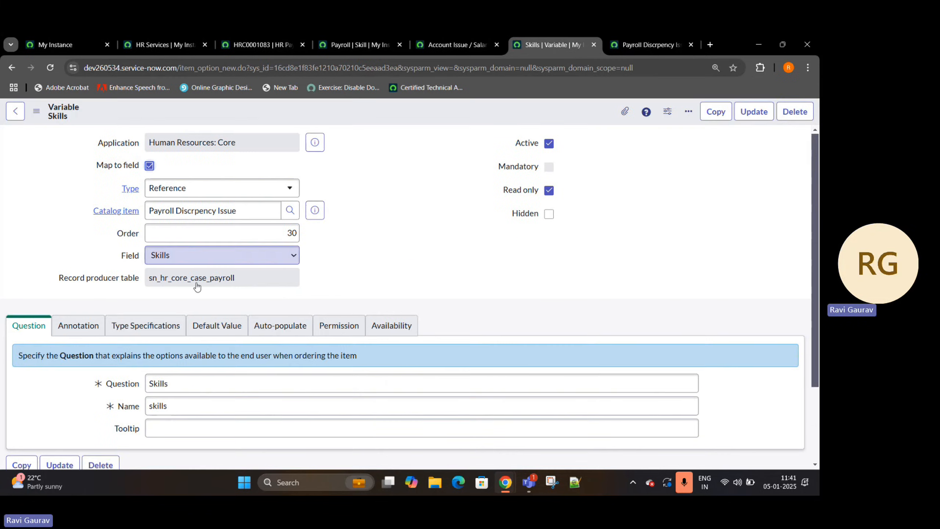
{"action": "left_click", "coordinate": [77, 333]}
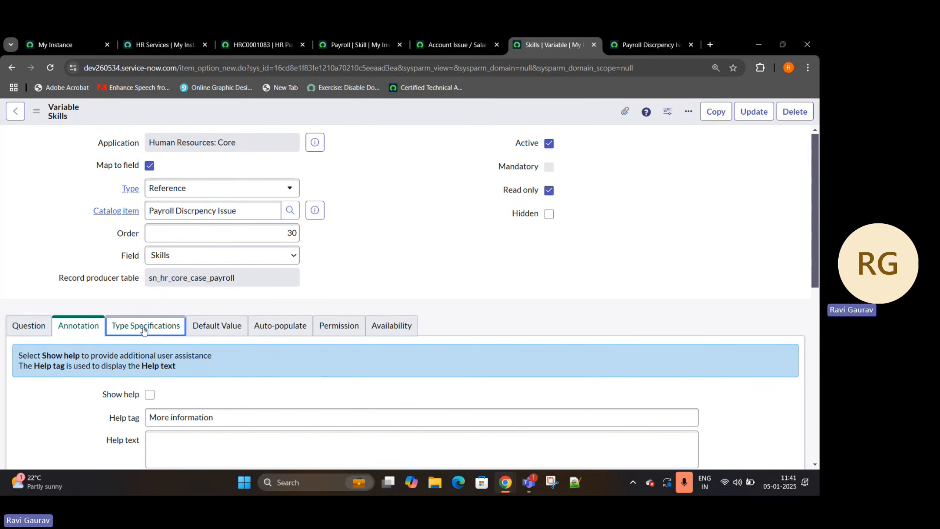
- Search Google in an incognito window for the presenter's ServiceNow catalog videos, look through the results, and return to the Skills variable
{"action": "key", "text": "ctrl+shift+n"}
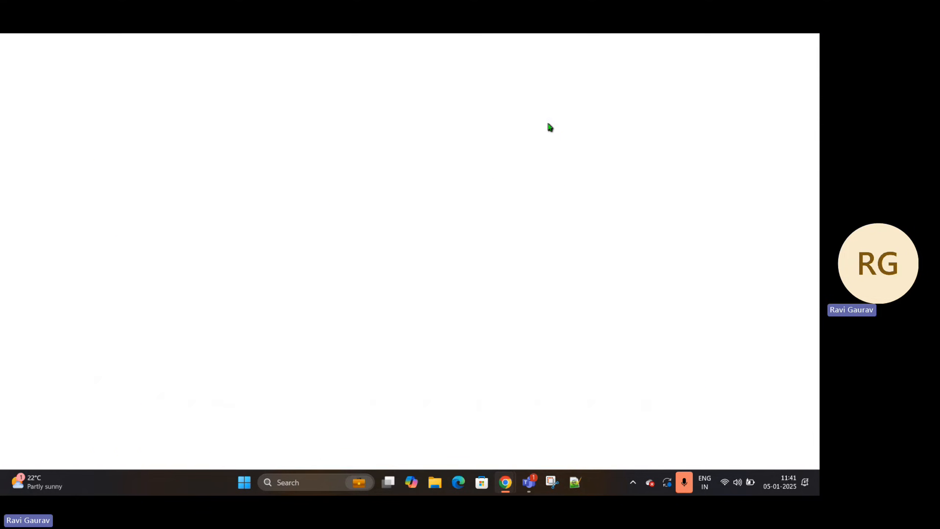
{"action": "type", "text": "servic"}
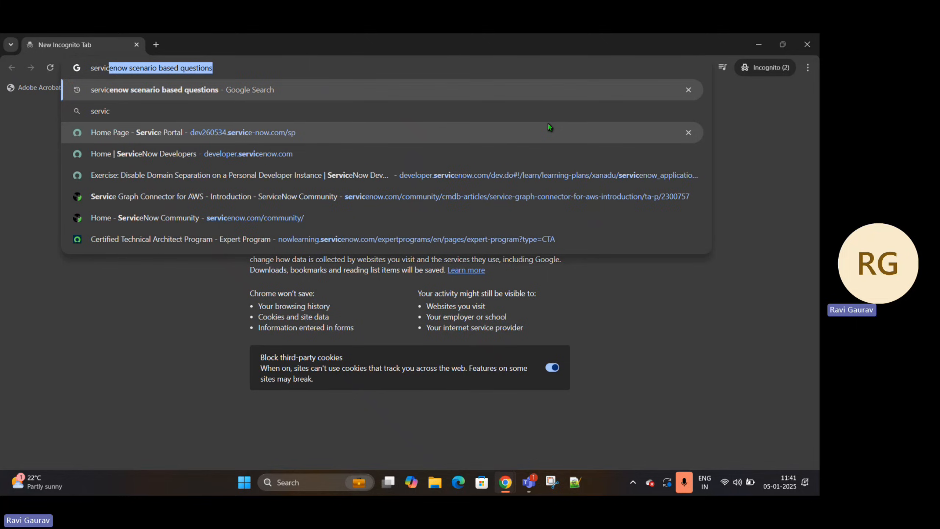
{"action": "type", "text": "enow "}
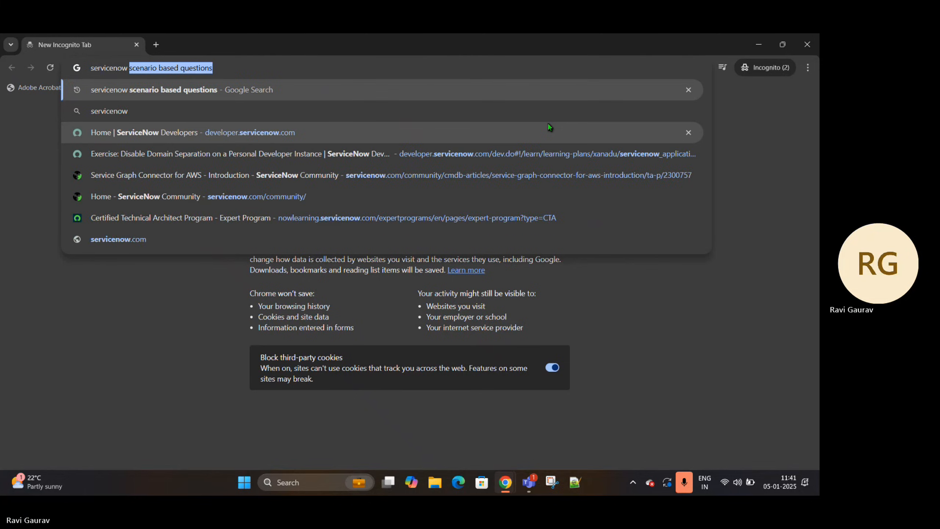
{"action": "type", "text": "ravi catalog"}
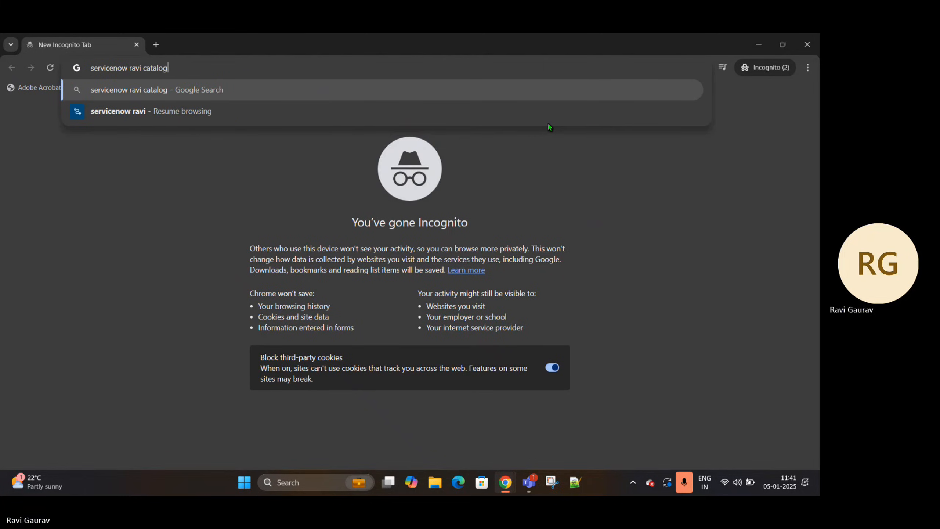
{"action": "key", "text": "Return"}
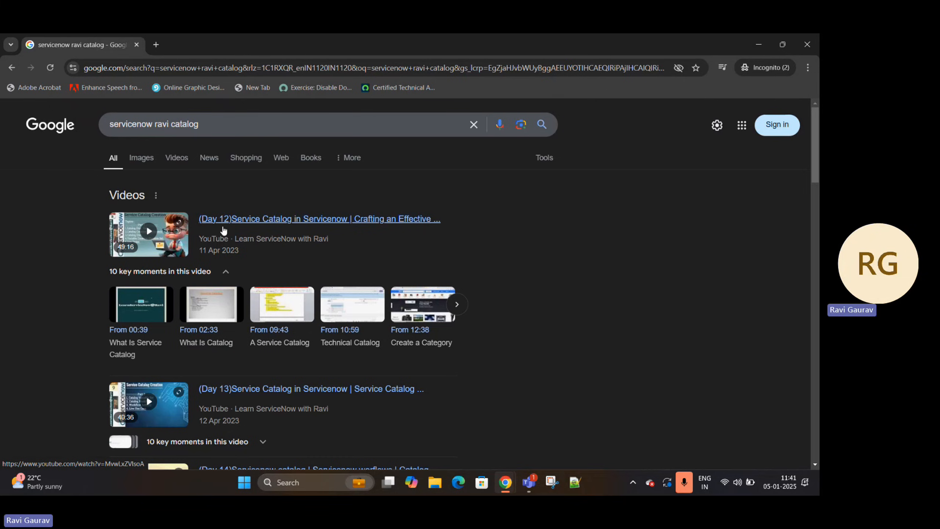
{"action": "scroll", "coordinate": [268, 356], "scroll_direction": "down", "scroll_amount": 1}
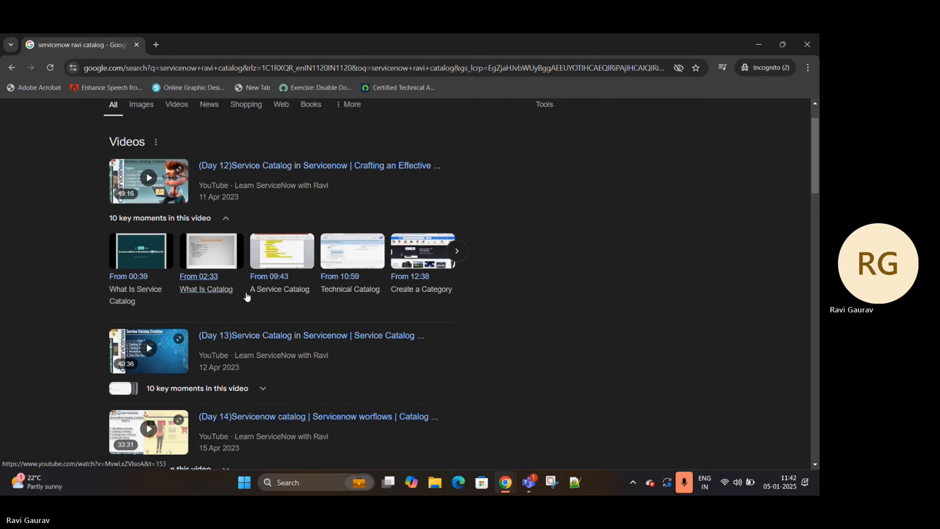
{"action": "key", "text": "alt+Tab"}
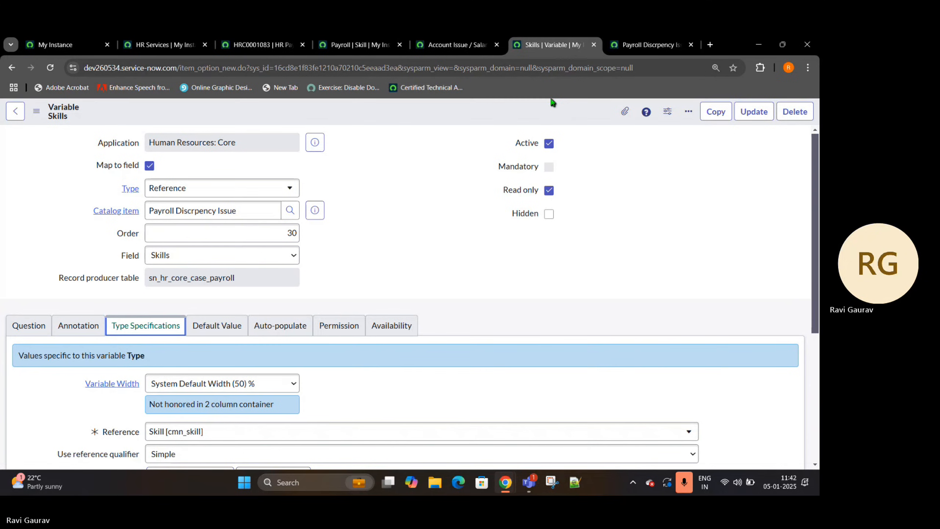
- Set the order to 40 on the open Skills variable record
{"action": "scroll", "coordinate": [260, 160], "scroll_direction": "down", "scroll_amount": 3}
{"action": "scroll", "coordinate": [667, 147], "scroll_direction": "up", "scroll_amount": 3}
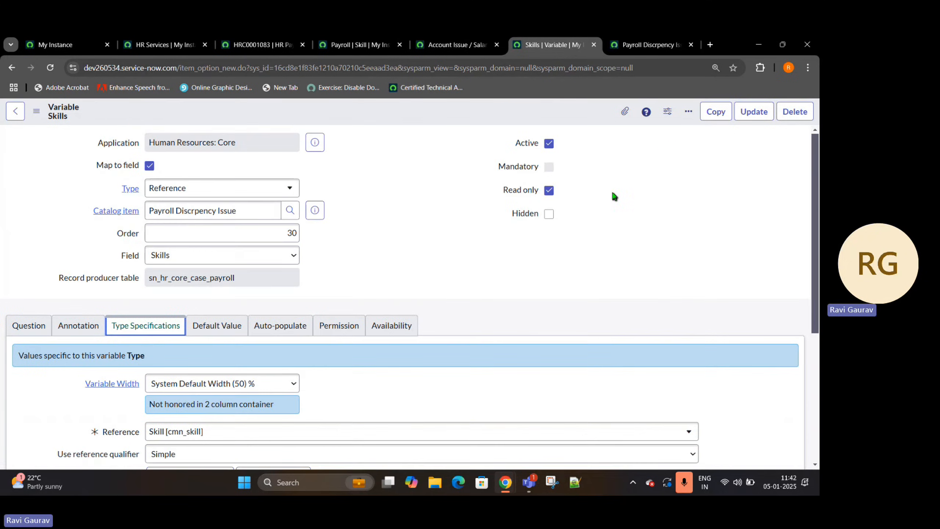
{"action": "scroll", "coordinate": [235, 243], "scroll_direction": "down", "scroll_amount": 3}
{"action": "scroll", "coordinate": [235, 244], "scroll_direction": "up", "scroll_amount": 3}
{"action": "double_click", "coordinate": [292, 233]}
{"action": "type", "text": "40"}
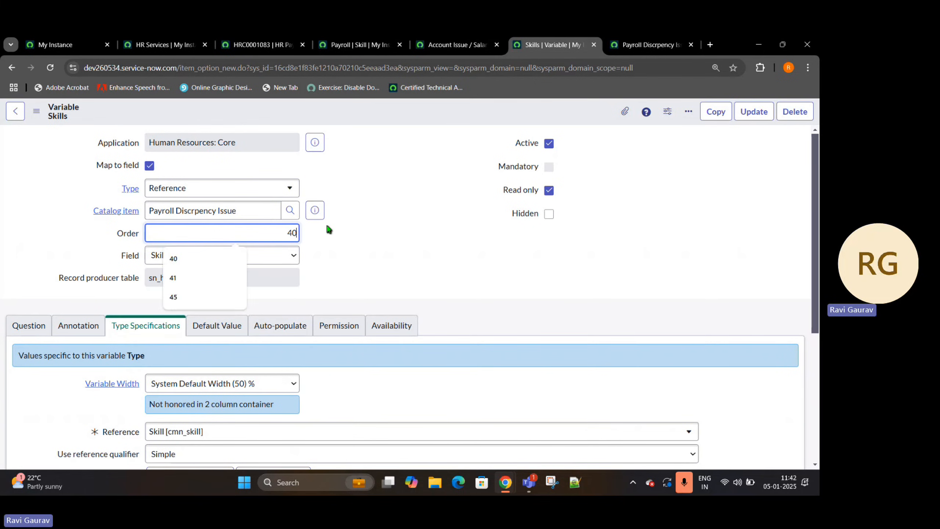
- Change the variable's type to Single Line Text and map it to the Short description field
{"action": "left_click", "coordinate": [265, 193]}
{"action": "type", "text": "sing"}
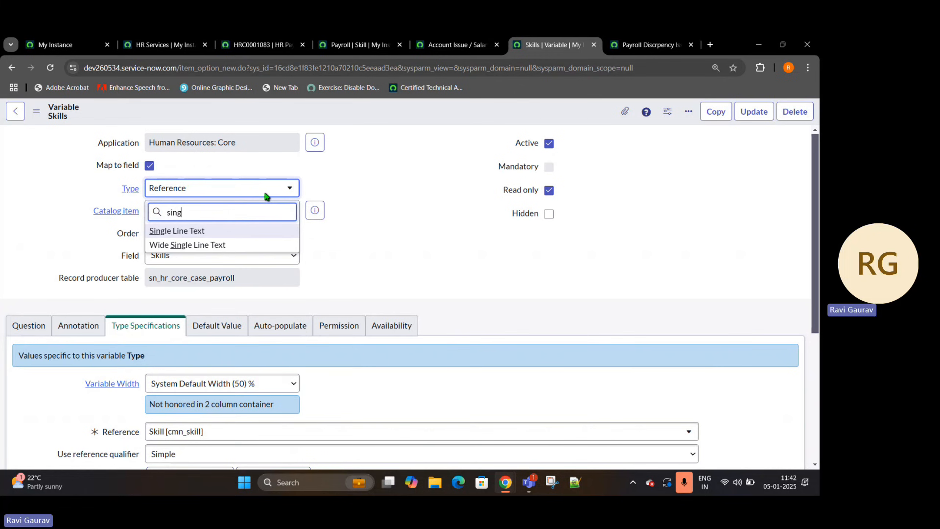
{"action": "left_click", "coordinate": [229, 229]}
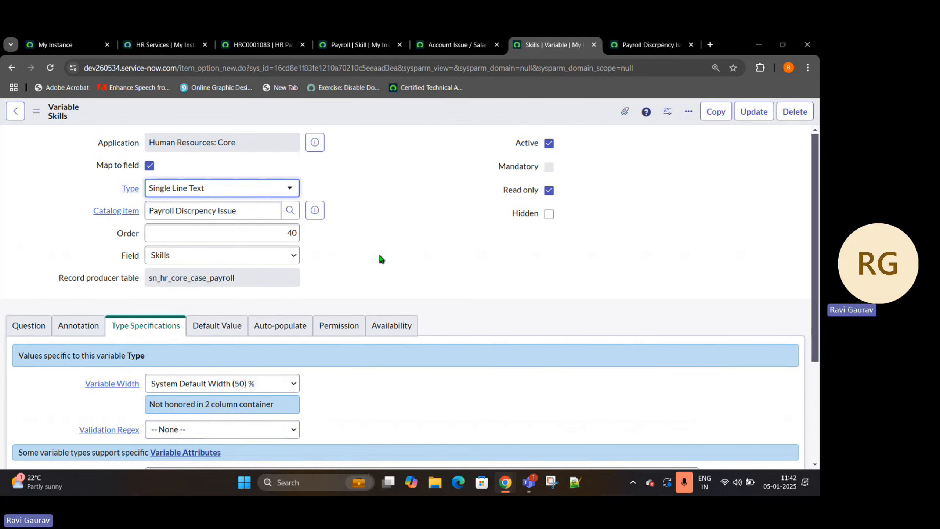
{"action": "left_click", "coordinate": [207, 255]}
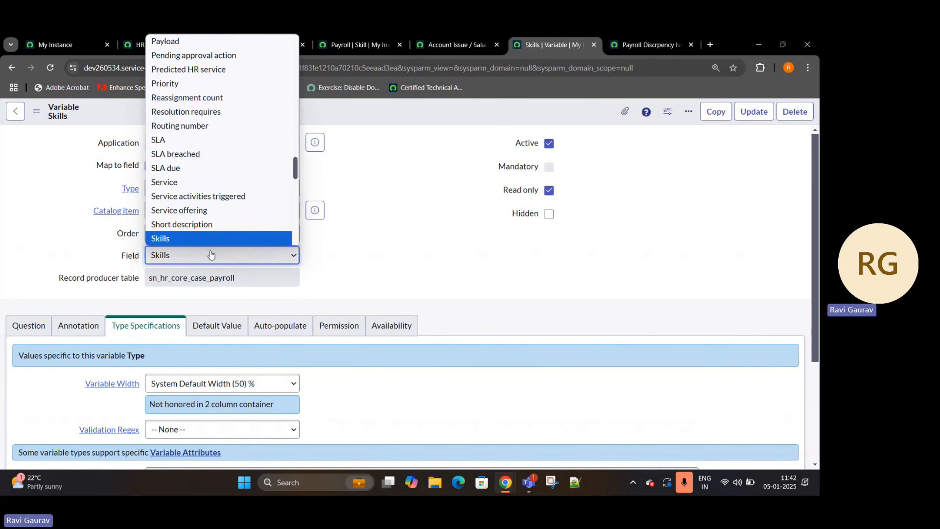
{"action": "left_click", "coordinate": [207, 222]}
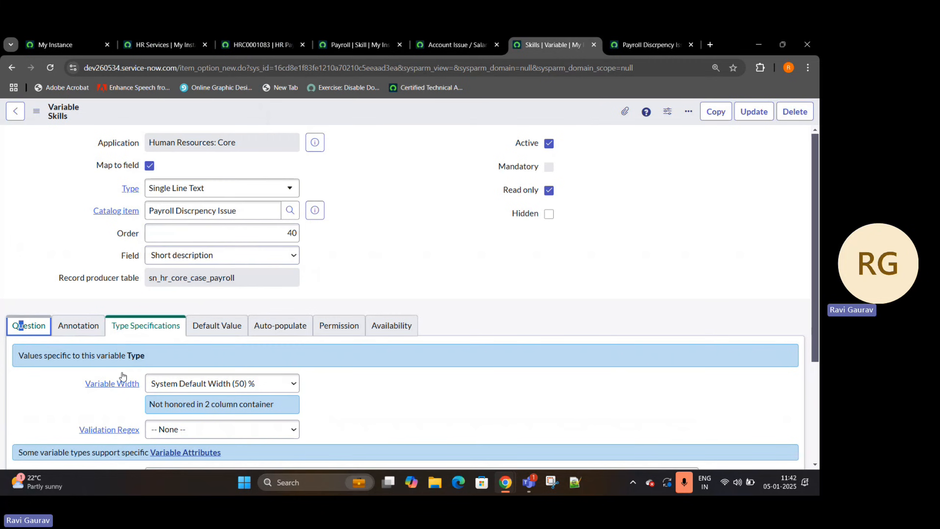
- Set the variable's question text to "Expalin your Issue"
{"action": "left_click", "coordinate": [36, 324]}
{"action": "left_click", "coordinate": [105, 389]}
{"action": "type", "text": "Expalin your"}
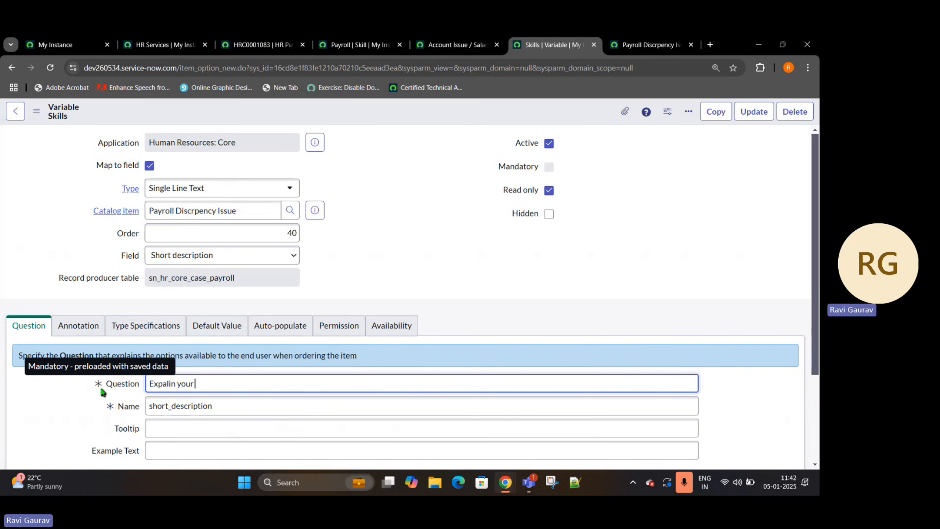
{"action": "type", "text": " Issue"}
{"action": "left_click", "coordinate": [375, 256]}
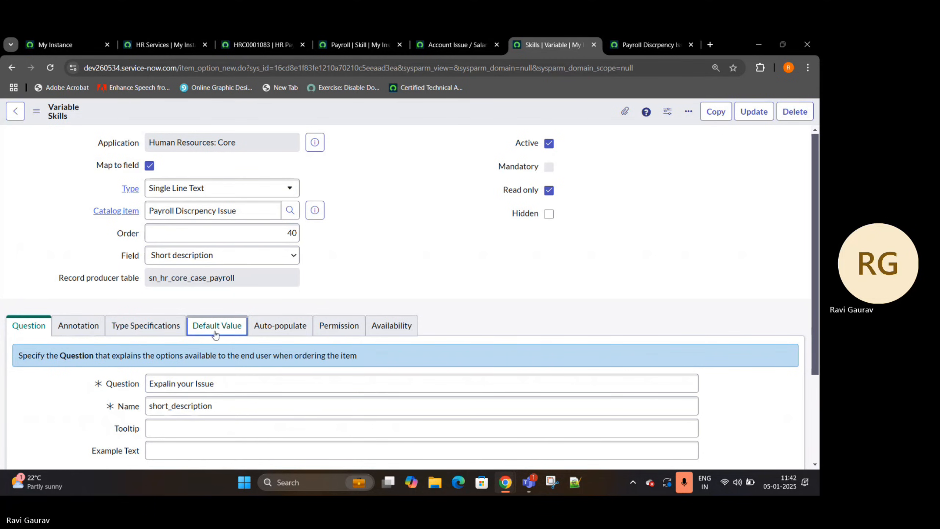
- Set the variable's default value to "Payroll :-"
{"action": "left_click", "coordinate": [199, 332]}
{"action": "double_click", "coordinate": [169, 387]}
{"action": "left_click", "coordinate": [206, 381]}
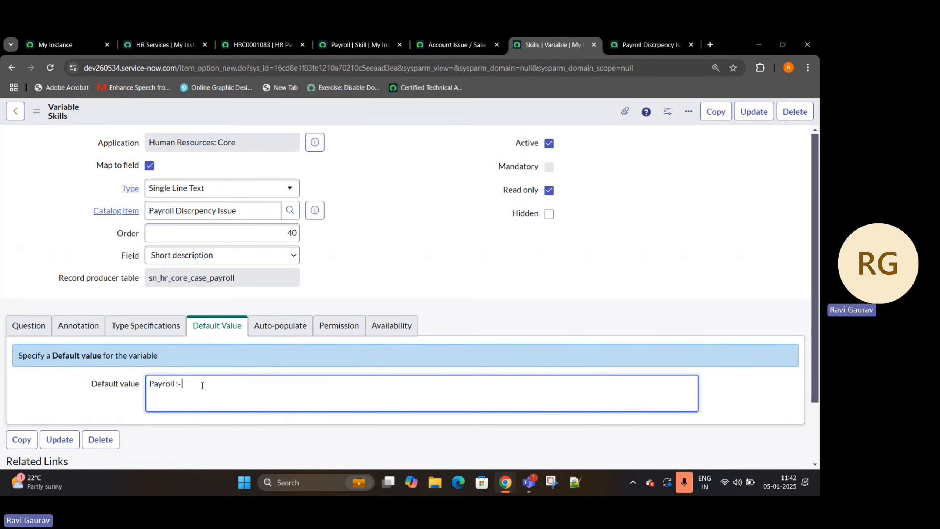
- Make the issue variable editable and mandatory, and insert it as a new variable while staying on its record
{"action": "left_click", "coordinate": [549, 190]}
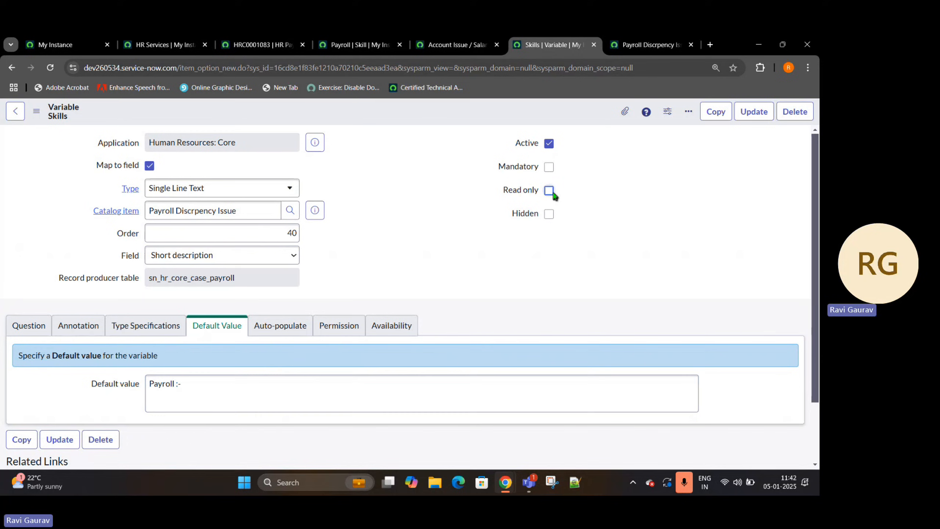
{"action": "left_click", "coordinate": [549, 167]}
{"action": "right_click", "coordinate": [498, 119]}
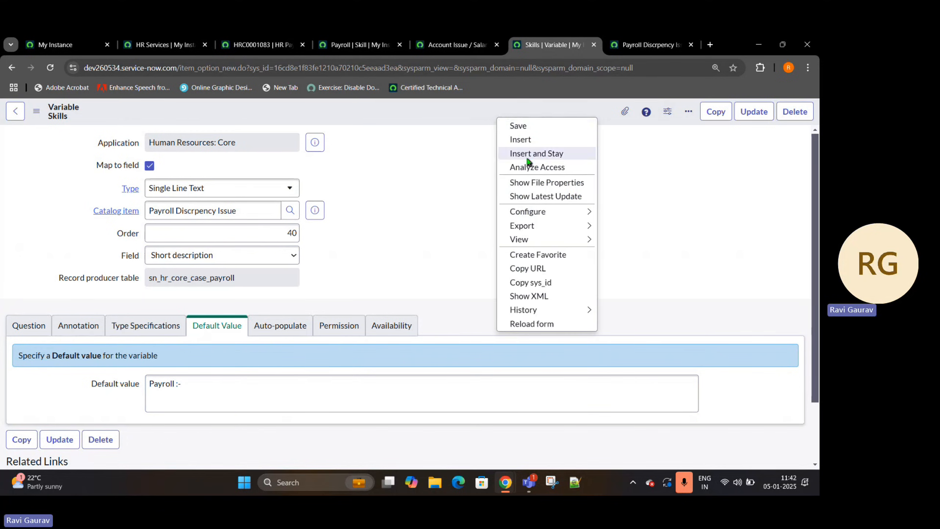
{"action": "left_click", "coordinate": [528, 155]}
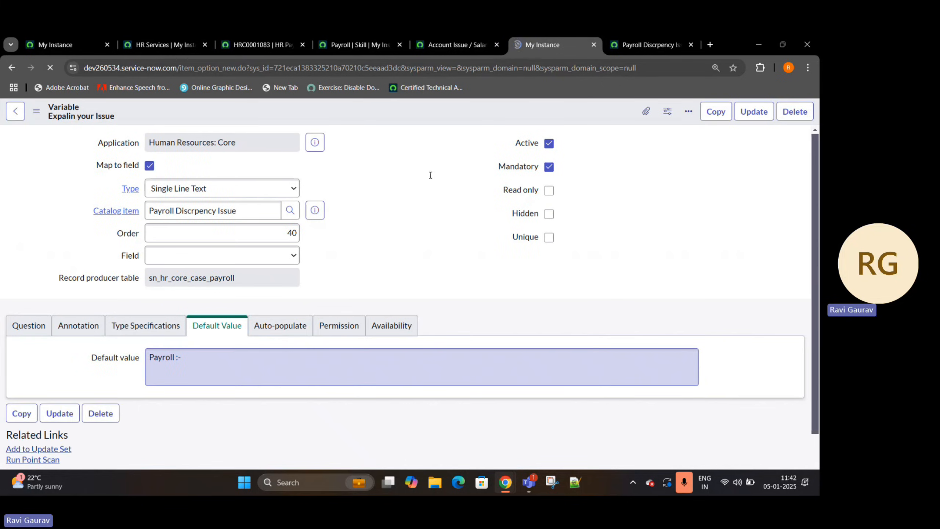
- Reload the Payroll Discrpency Issue portal form and check the "Expalin your Issue" field with its default text
{"action": "left_click", "coordinate": [651, 47]}
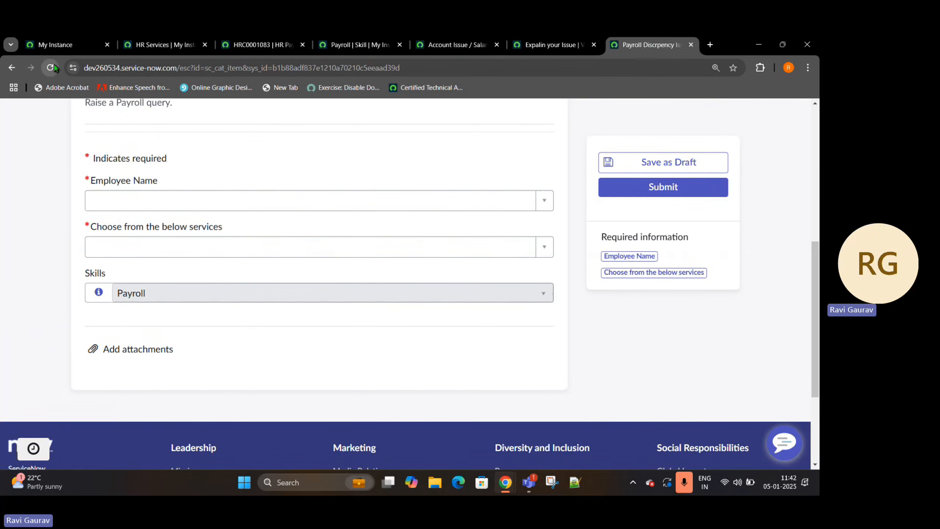
{"action": "left_click", "coordinate": [54, 67]}
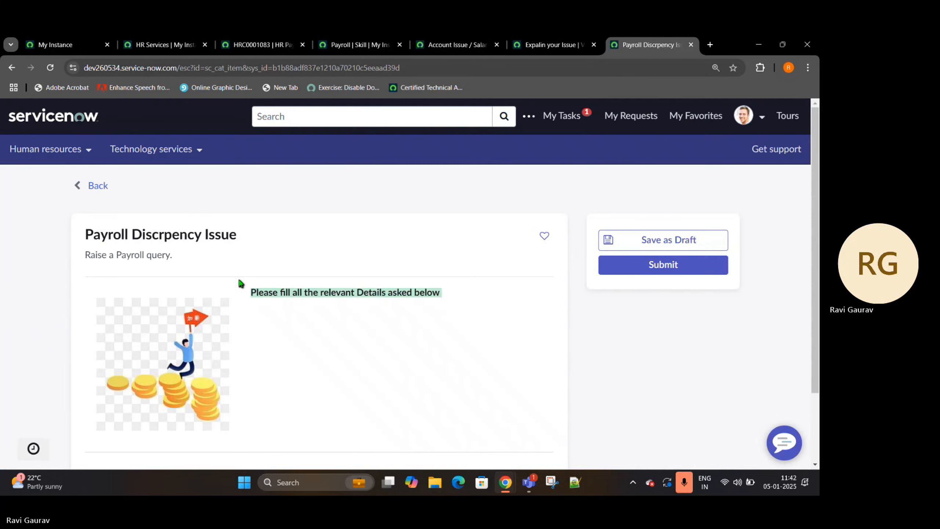
{"action": "scroll", "coordinate": [356, 325], "scroll_direction": "down", "scroll_amount": 2}
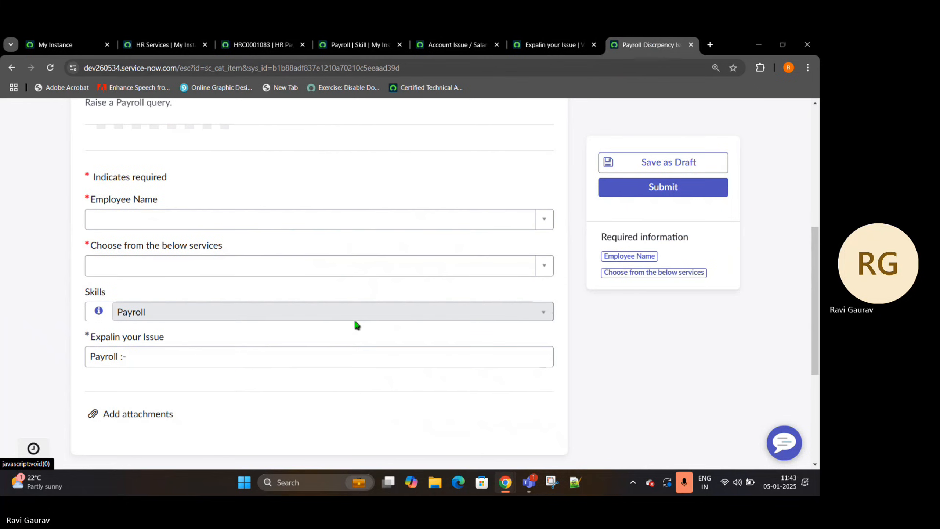
{"action": "left_click", "coordinate": [162, 357]}
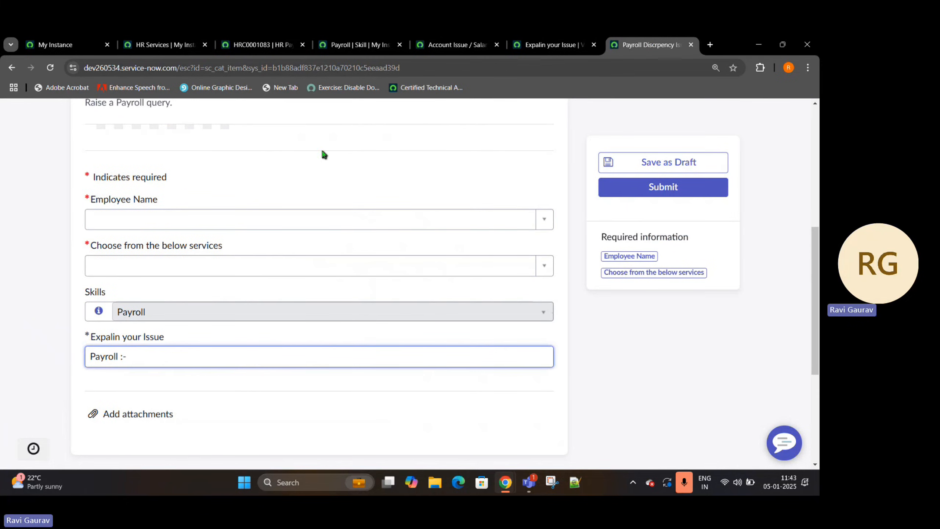
- Move the instance home page into a new window and open the Payroll Cases list of HR Case Management in a separate tab
{"action": "right_click", "coordinate": [57, 46]}
{"action": "left_click", "coordinate": [128, 263]}
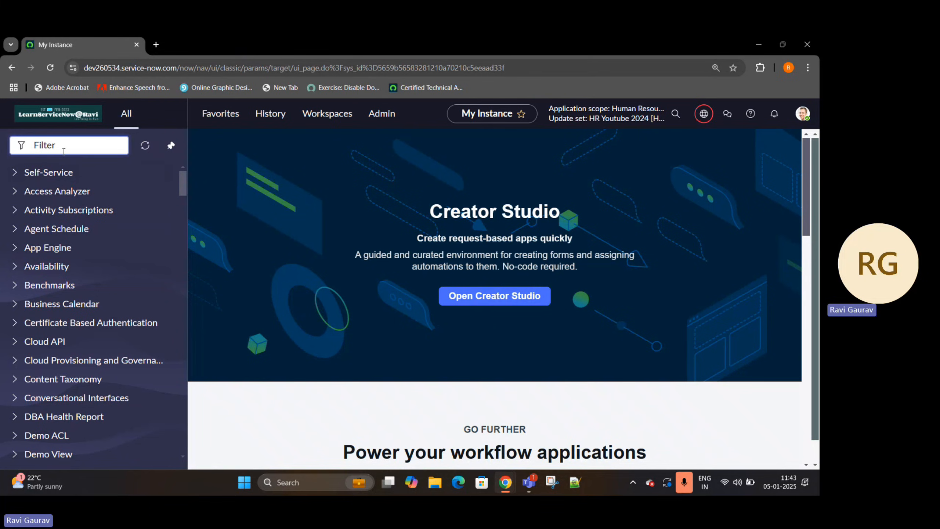
{"action": "type", "text": "HR Pay"}
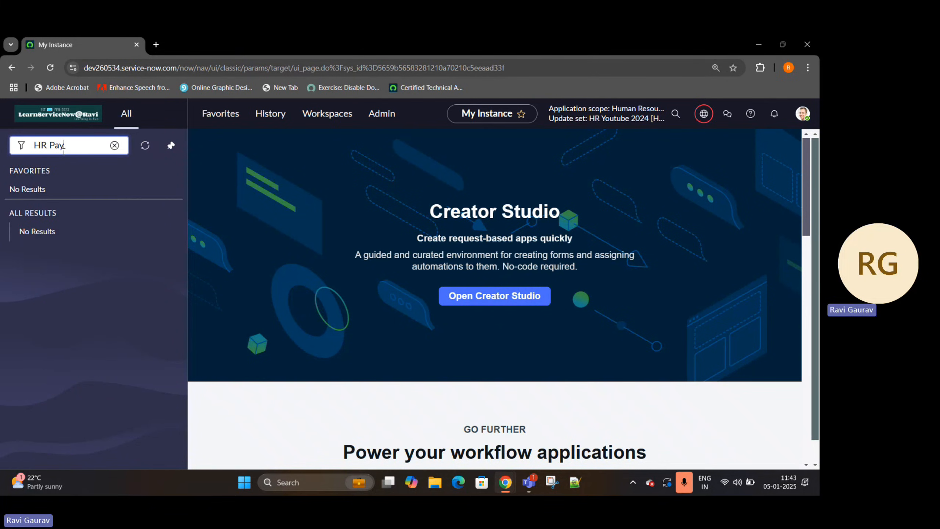
{"action": "key", "text": "BackSpace"}
{"action": "key", "text": "BackSpace"}
{"action": "key", "text": "BackSpace"}
{"action": "key", "text": "BackSpace"}
{"action": "key", "text": "BackSpace"}
{"action": "key", "text": "BackSpace"}
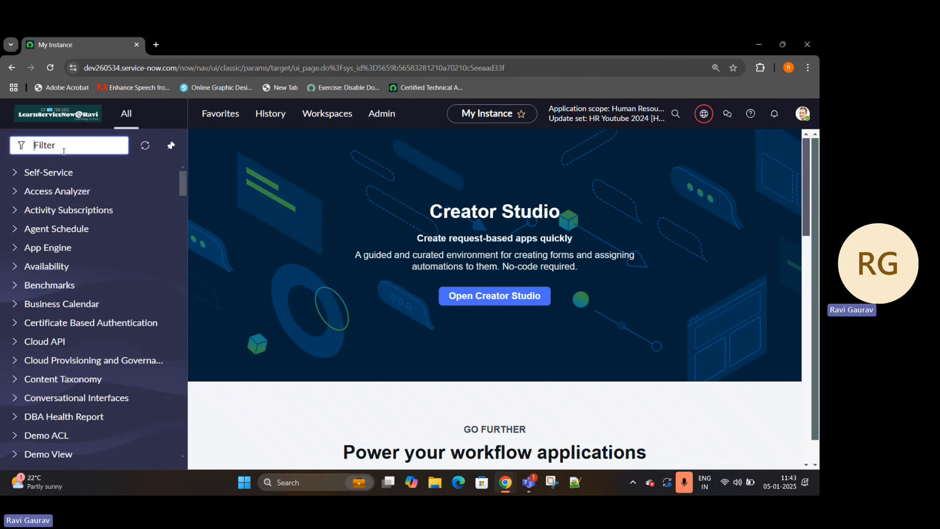
{"action": "type", "text": "payrol"}
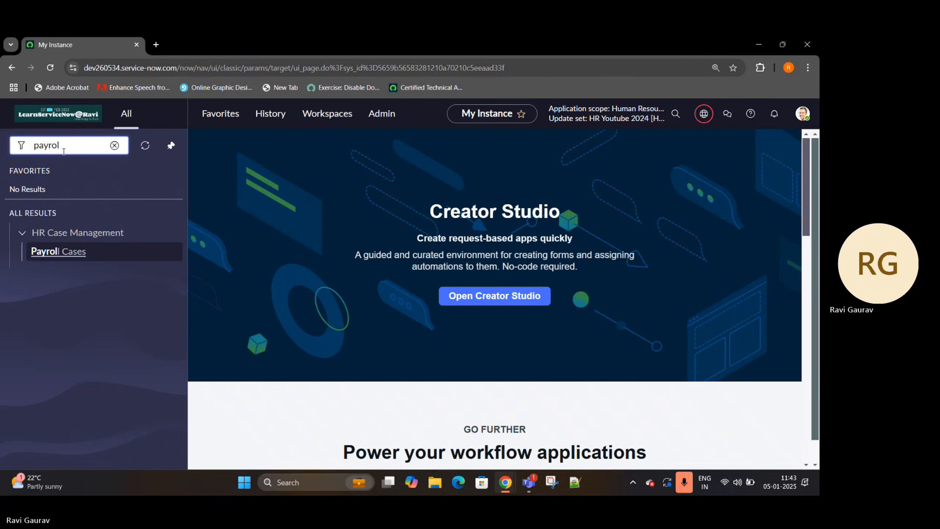
{"action": "left_click", "coordinate": [69, 253]}
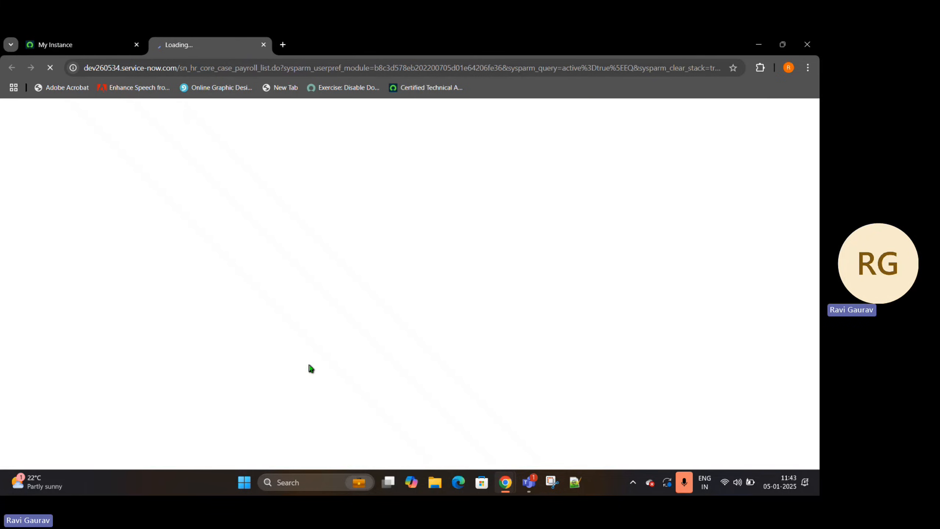
{"action": "double_click", "coordinate": [449, 456]}
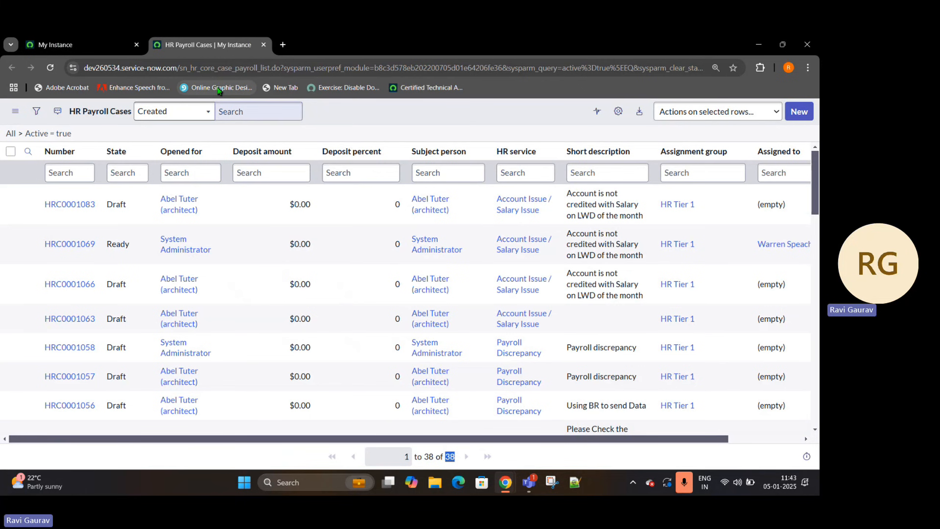
- Duplicate the payroll case list's tab and load the Employee Center portal in the copy using the "esc" address suffix
{"action": "right_click", "coordinate": [220, 47]}
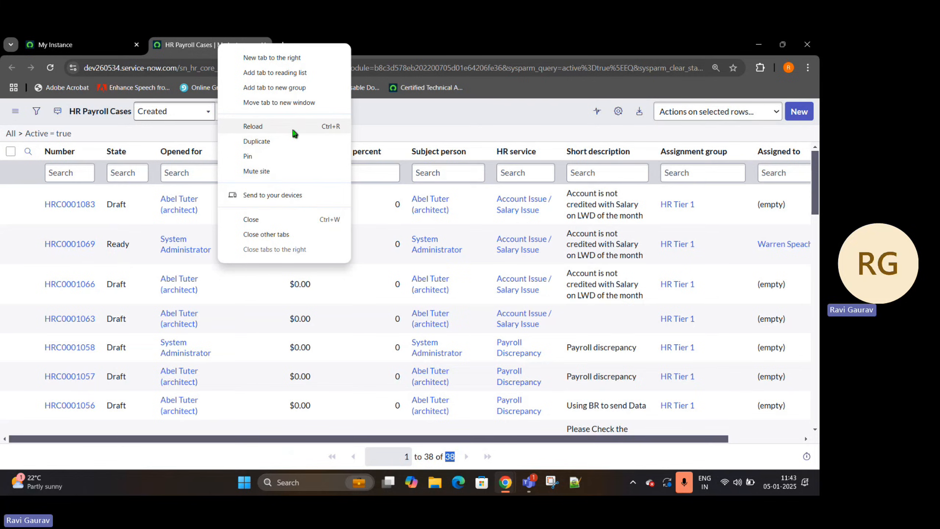
{"action": "left_click", "coordinate": [290, 143]}
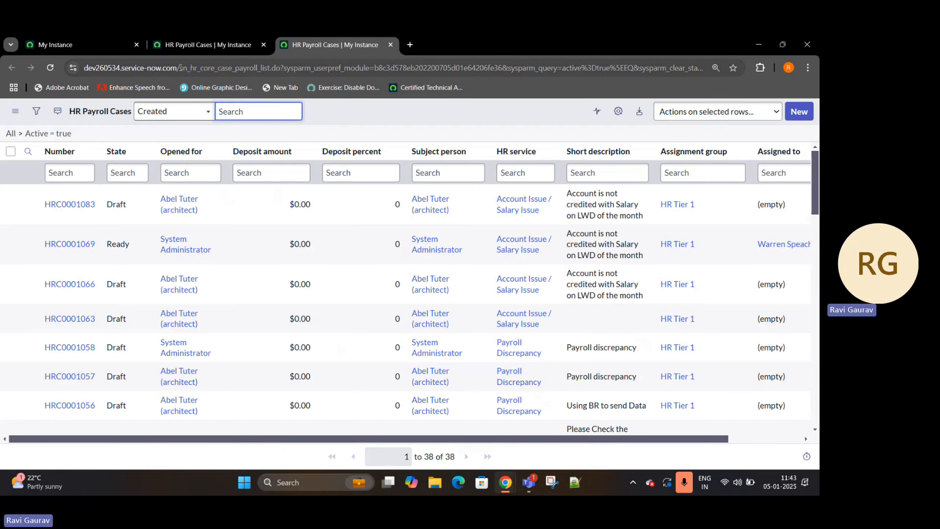
{"action": "left_click_drag", "start_coordinate": [179, 68], "coordinate": [725, 69]}
{"action": "key", "text": "BackSpace"}
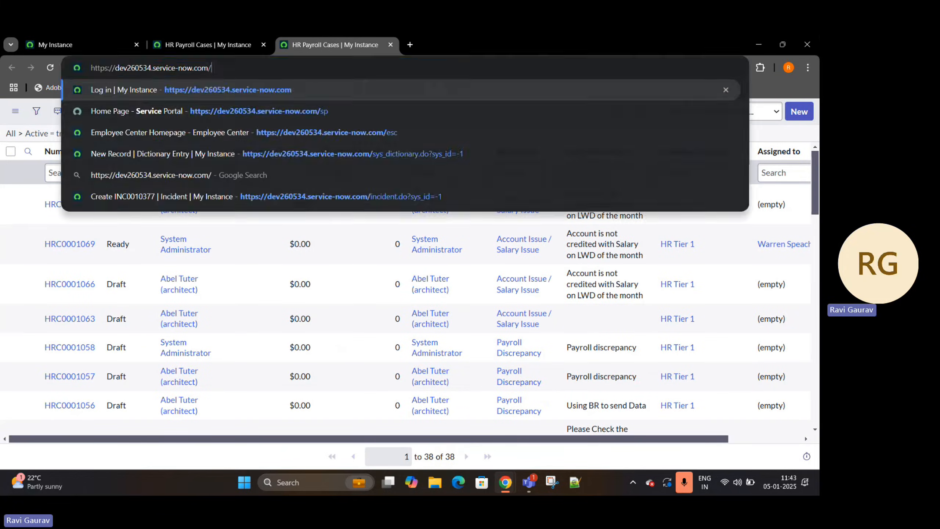
{"action": "type", "text": "esc"}
{"action": "key", "text": "Return"}
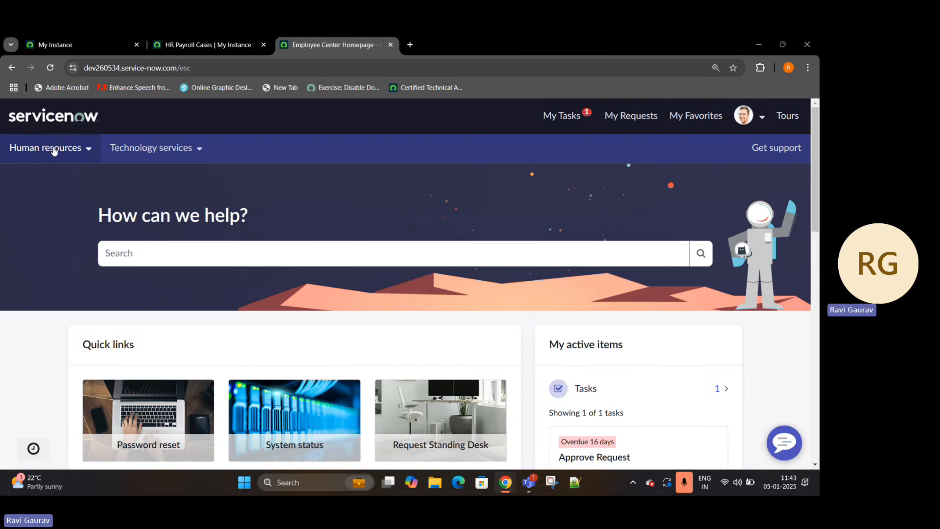
- Open the Payroll Discrpency Issue request from the Pay and time topic under Human resources
{"action": "left_click", "coordinate": [53, 150]}
{"action": "left_click", "coordinate": [42, 187]}
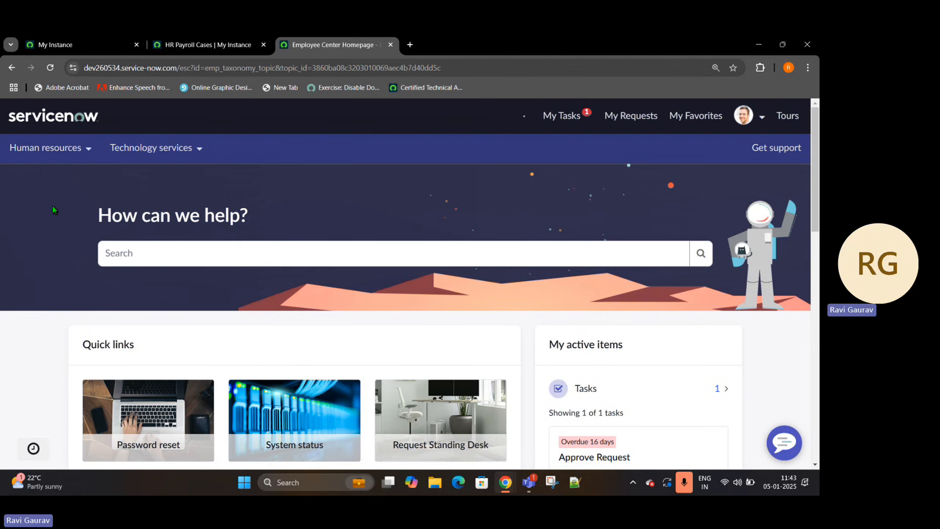
{"action": "scroll", "coordinate": [163, 327], "scroll_direction": "down", "scroll_amount": 3}
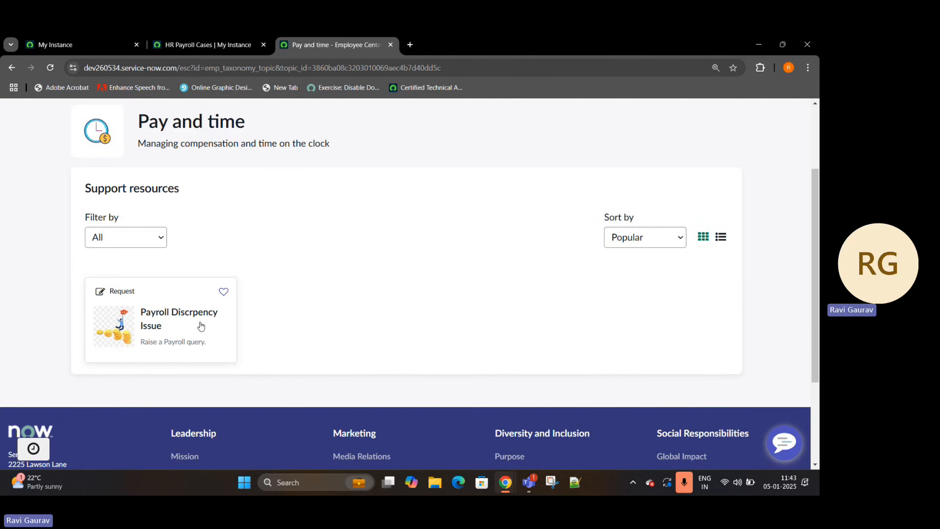
{"action": "left_click", "coordinate": [150, 331]}
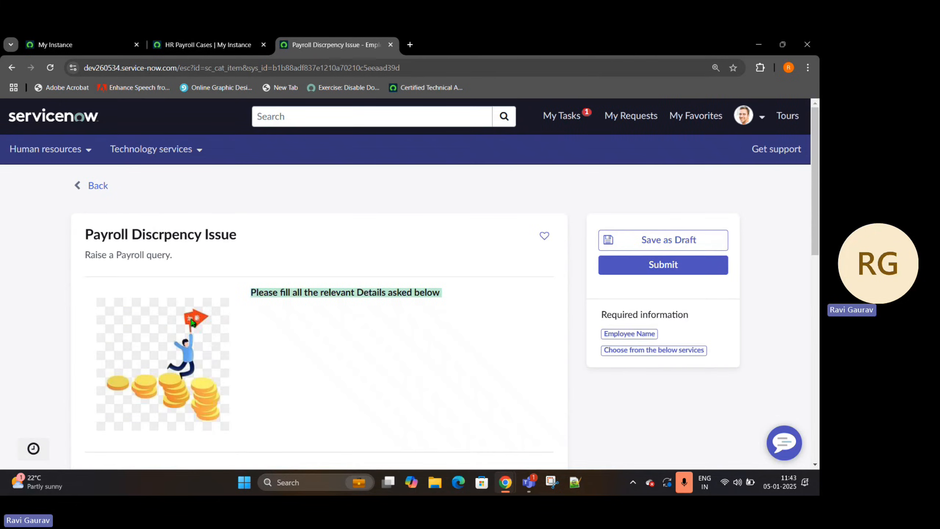
- Select the employee for the payroll request and choose Payroll Discrepancy as the service
{"action": "scroll", "coordinate": [400, 329], "scroll_direction": "down", "scroll_amount": 4}
{"action": "left_click", "coordinate": [369, 360]}
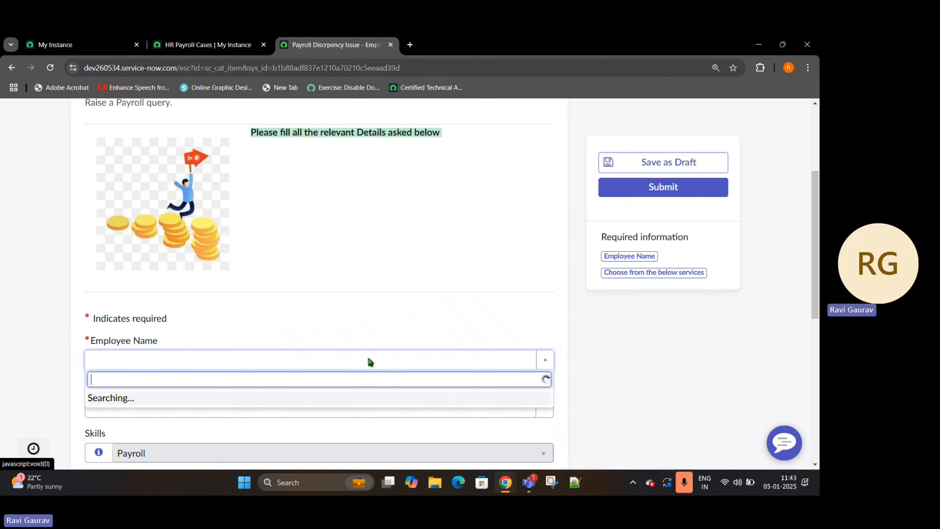
{"action": "type", "text": "abel"}
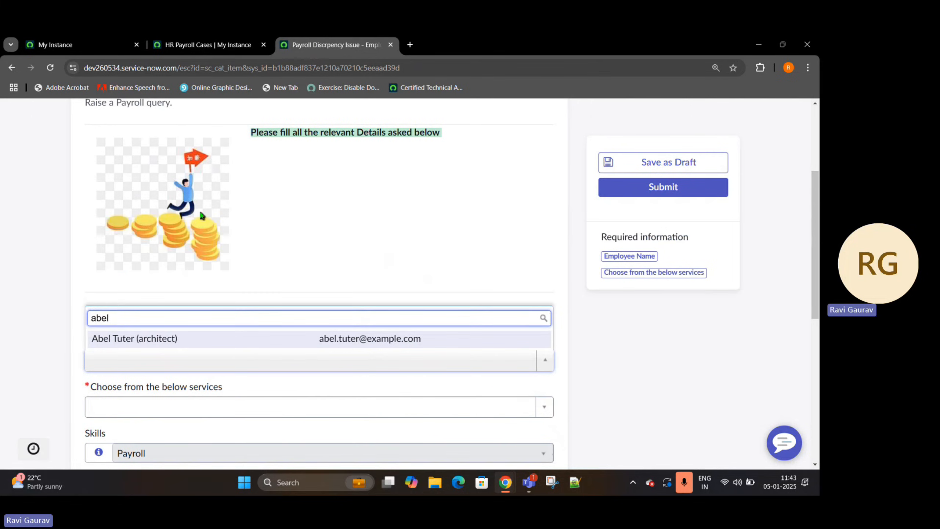
{"action": "left_click", "coordinate": [175, 349]}
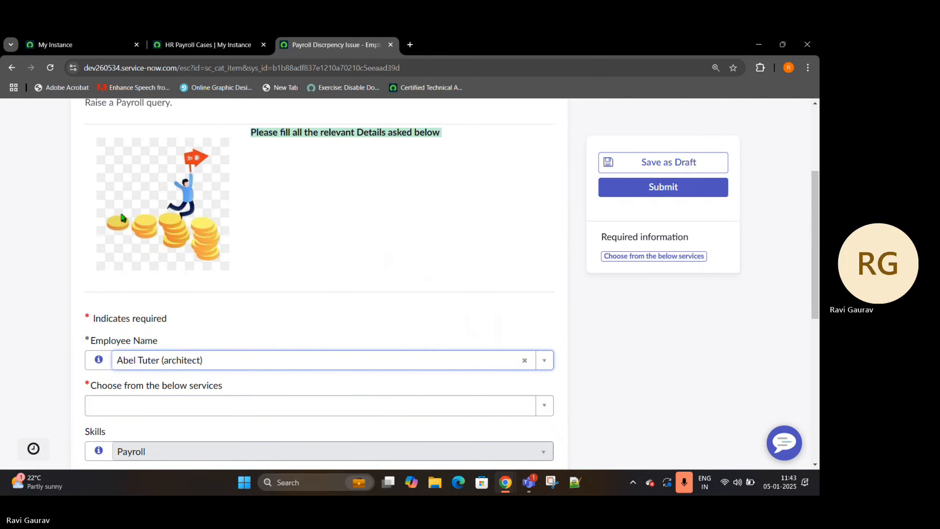
{"action": "scroll", "coordinate": [202, 269], "scroll_direction": "down", "scroll_amount": 4}
{"action": "left_click", "coordinate": [221, 241]}
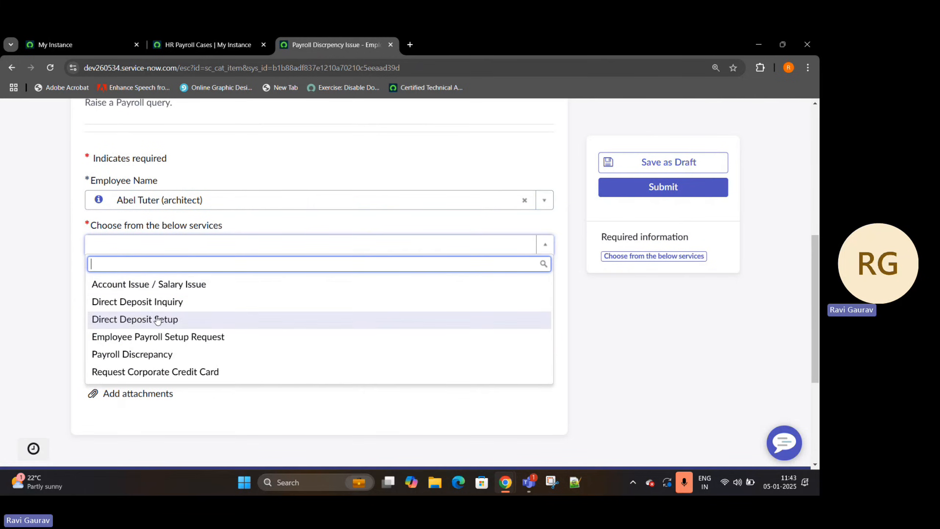
{"action": "left_click", "coordinate": [142, 354]}
- Complete the issue explanation as "Payroll :- Payslip is not generated for December Month" and submit the request
{"action": "left_click", "coordinate": [142, 309]}
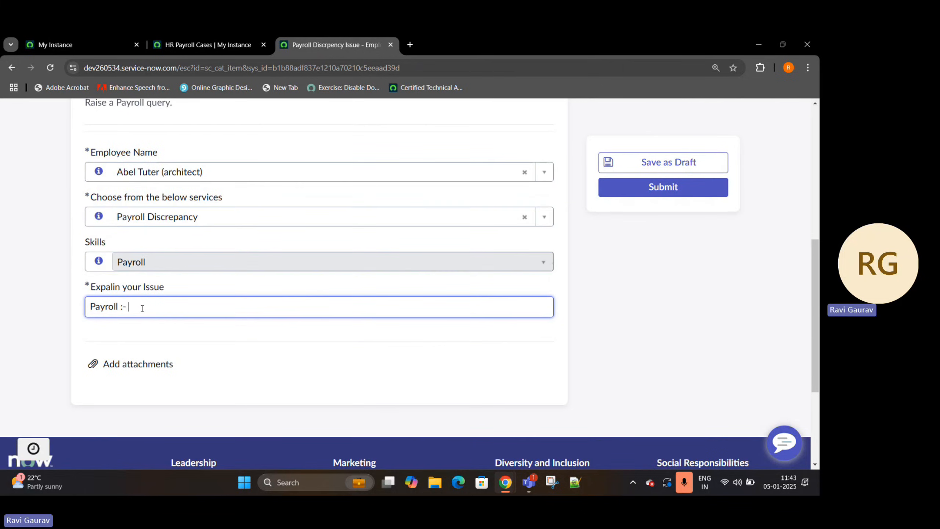
{"action": "type", "text": "Payr"}
{"action": "type", "text": "lip is not generated for Dece"}
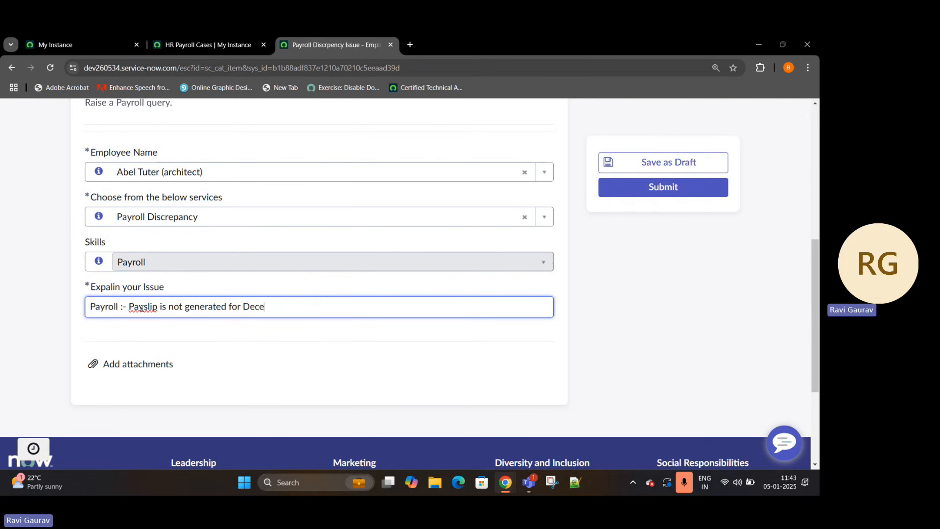
{"action": "type", "text": "mber Month"}
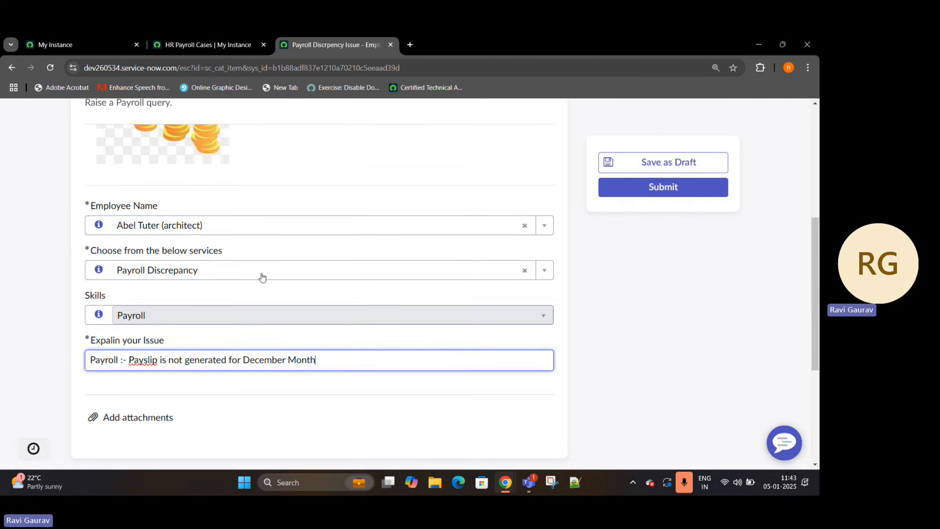
{"action": "left_click", "coordinate": [658, 195]}
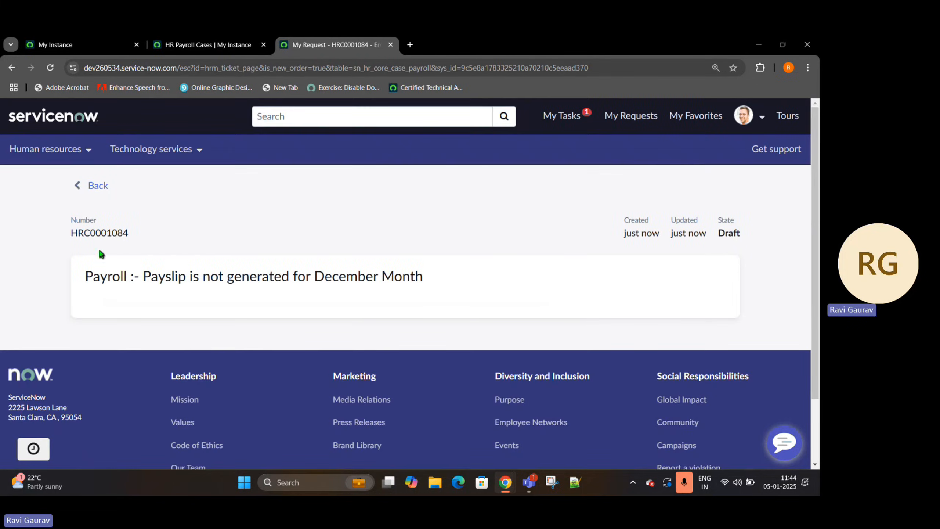
- Review the submitted request's description, copy its case number, and filter the HR Payroll Cases list by that number
{"action": "left_click_drag", "start_coordinate": [86, 281], "coordinate": [453, 277]}
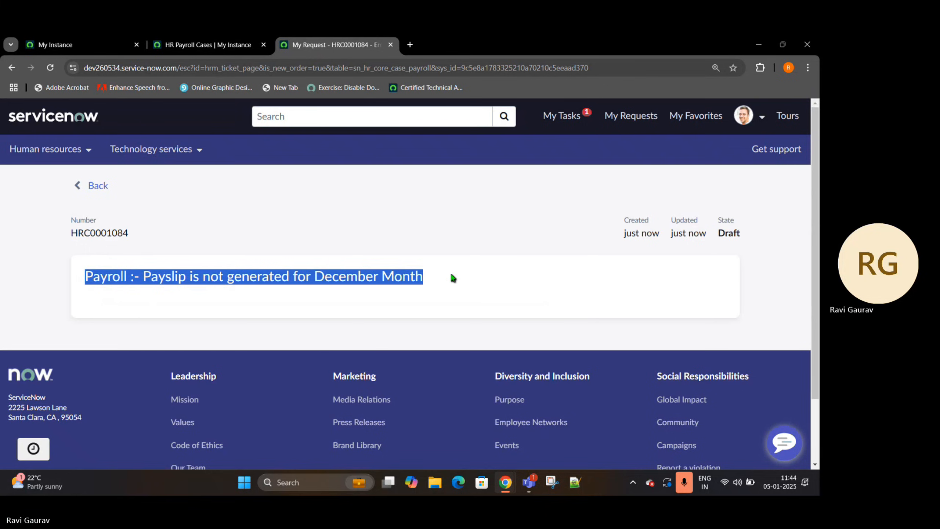
{"action": "double_click", "coordinate": [110, 235]}
{"action": "key", "text": "ctrl+c"}
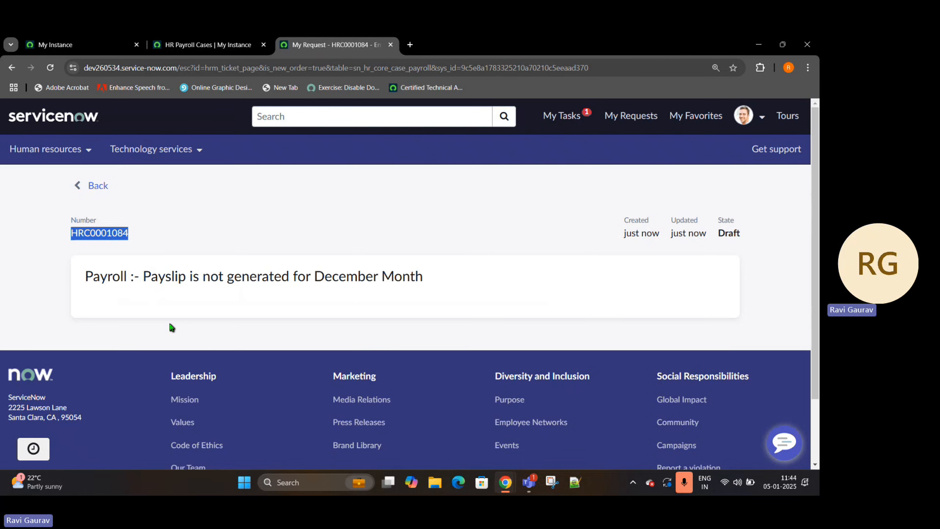
{"action": "left_click", "coordinate": [196, 42]}
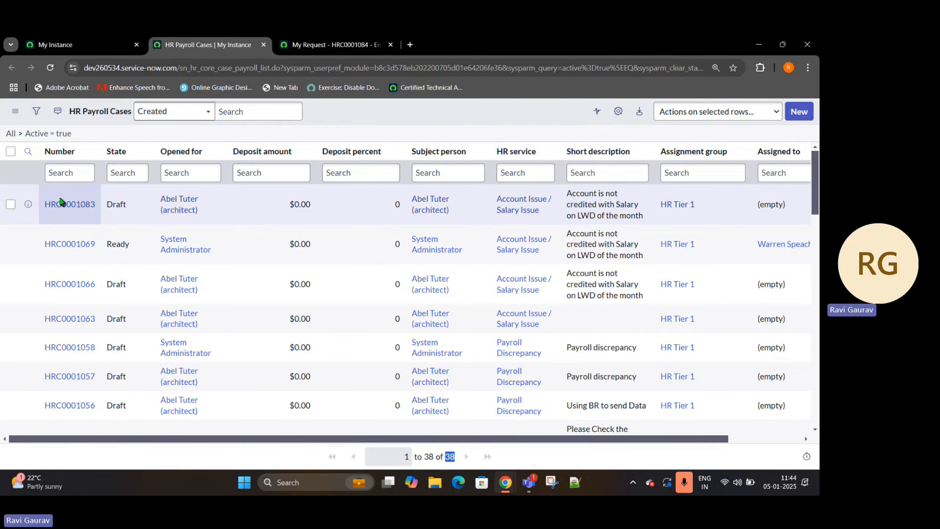
{"action": "left_click", "coordinate": [73, 171]}
{"action": "key", "text": "ctrl+v"}
{"action": "key", "text": "Return"}
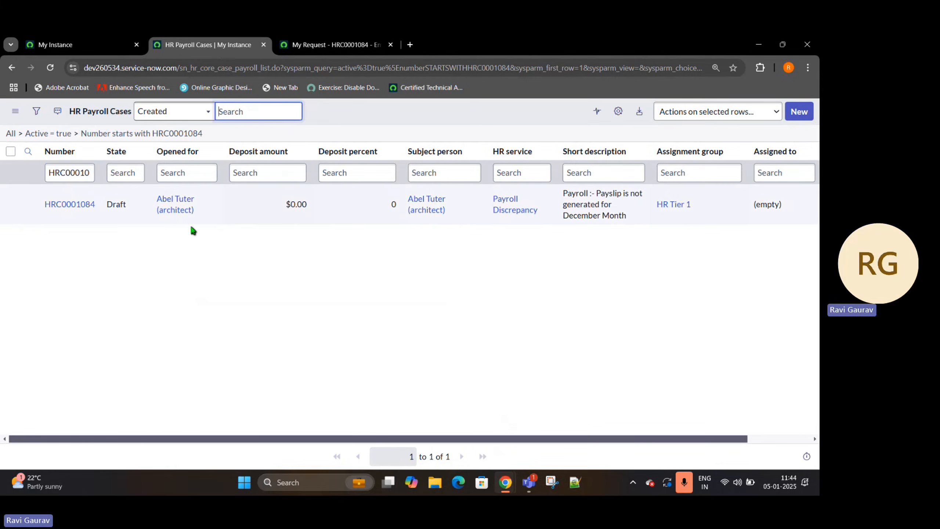
- Open the filtered payroll case in a new tab and check its Opened for and Subject person fields
{"action": "right_click", "coordinate": [28, 204]}
{"action": "left_click", "coordinate": [54, 218]}
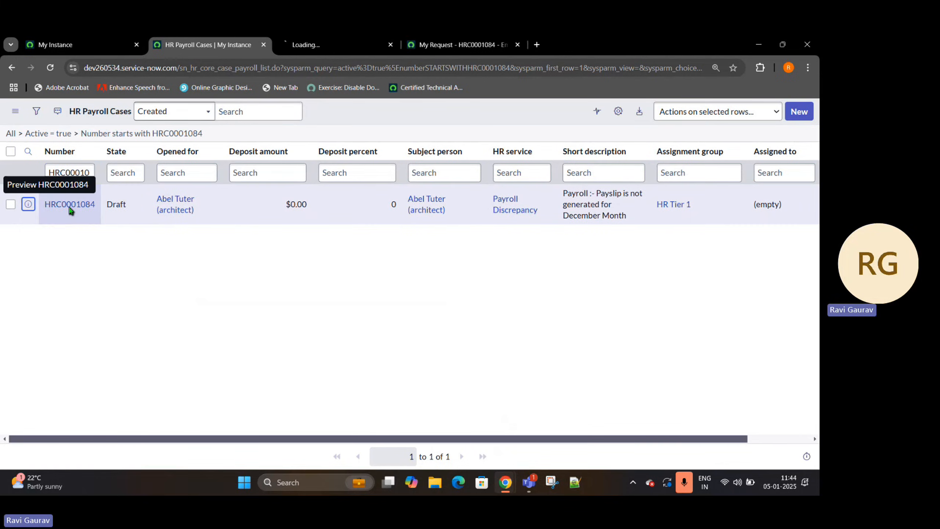
{"action": "left_click", "coordinate": [296, 45]}
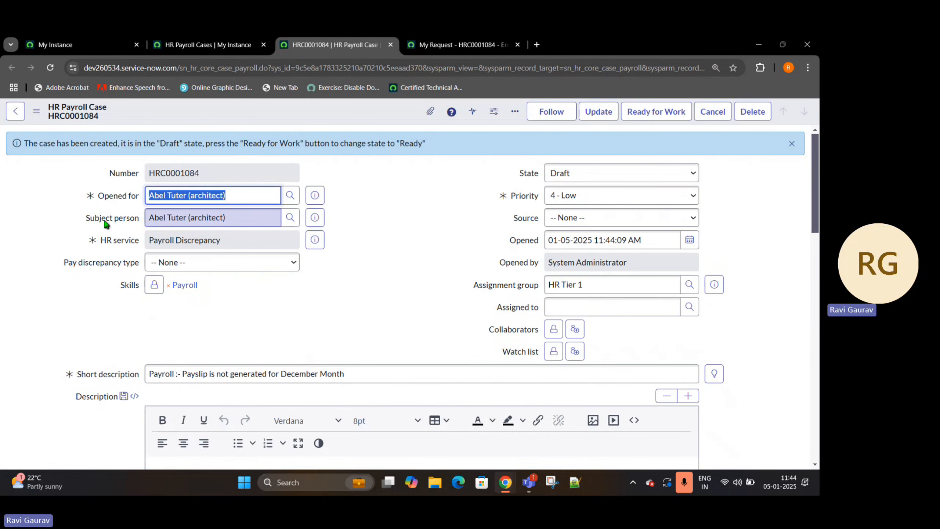
{"action": "left_click", "coordinate": [145, 221]}
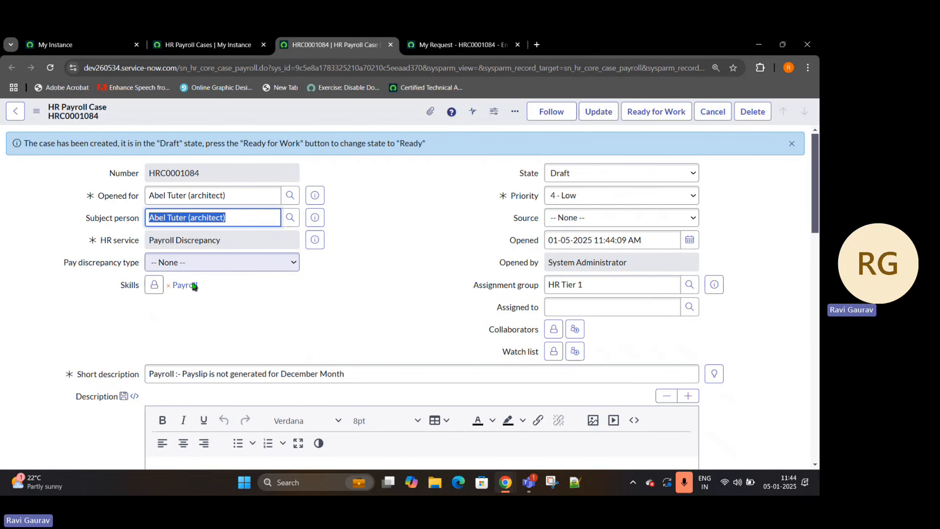
- Check the payroll case's Pay discrepancy type and Short description, and mark the case Ready for Work
{"action": "left_click_drag", "start_coordinate": [57, 263], "coordinate": [139, 263]}
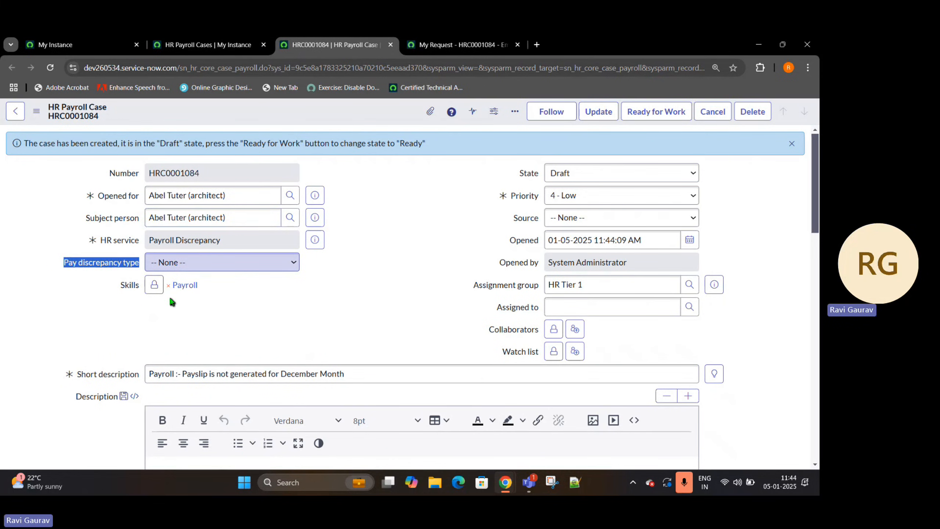
{"action": "left_click_drag", "start_coordinate": [364, 374], "coordinate": [182, 379]}
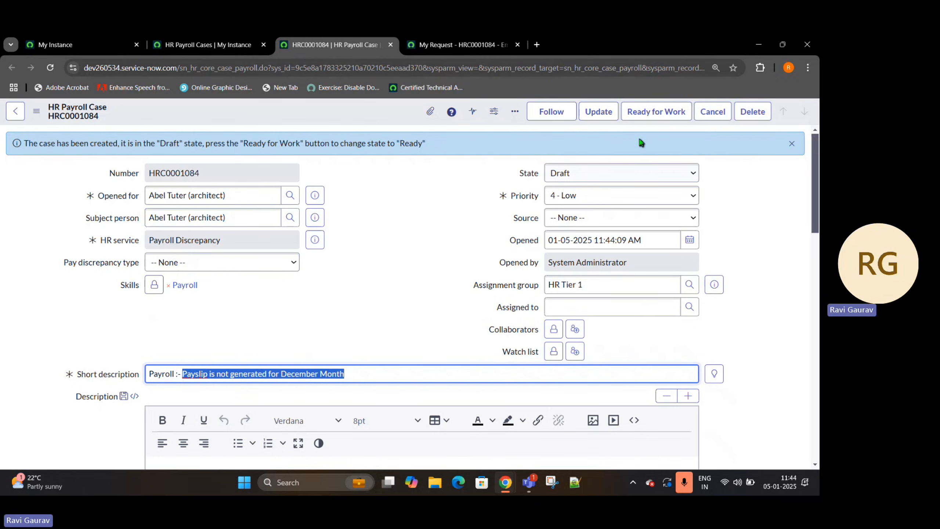
{"action": "left_click", "coordinate": [652, 112]}
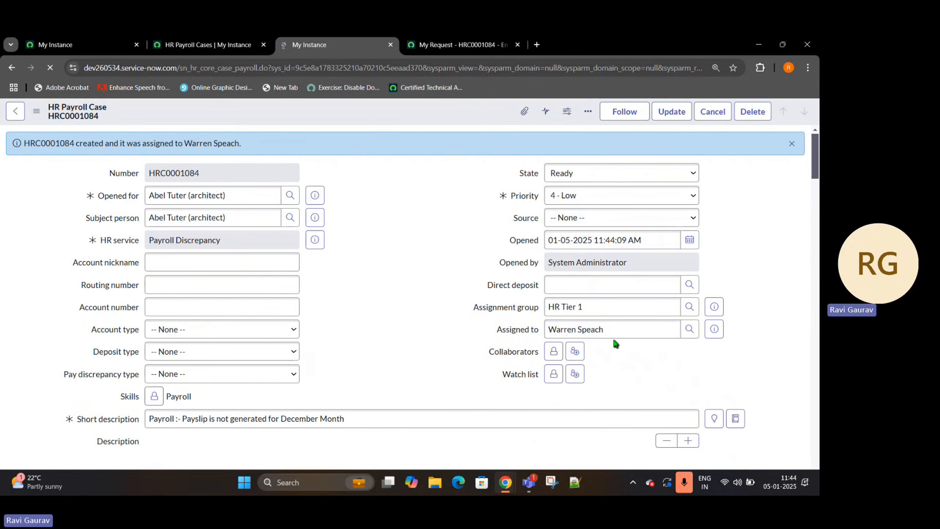
- Check the Assigned to field on the payroll case and look over the rest of the record
{"action": "left_click_drag", "start_coordinate": [636, 323], "coordinate": [519, 318]}
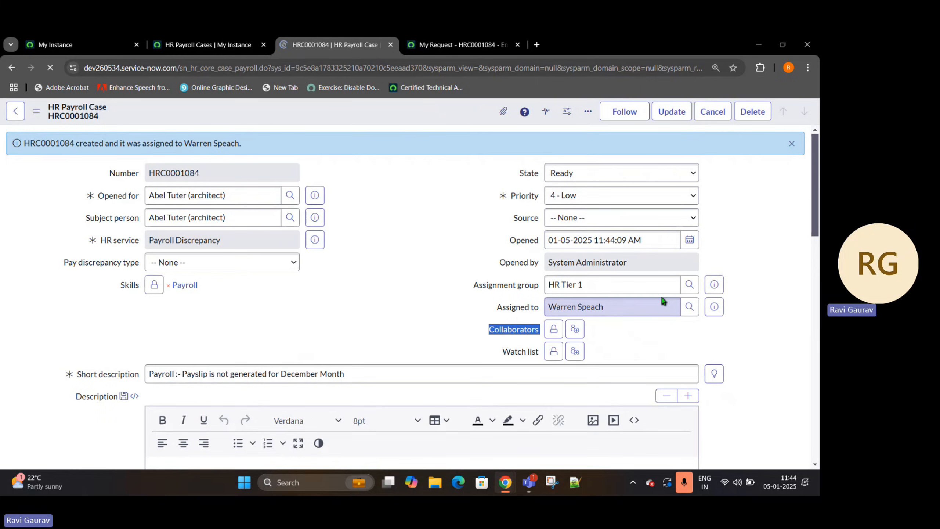
{"action": "left_click_drag", "start_coordinate": [653, 306], "coordinate": [529, 294]}
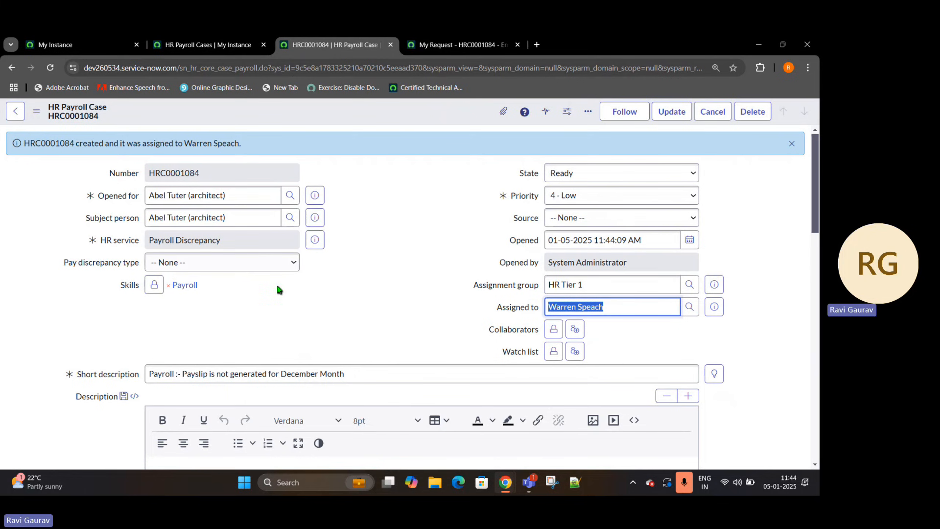
{"action": "scroll", "coordinate": [279, 290], "scroll_direction": "down", "scroll_amount": 7}
{"action": "scroll", "coordinate": [277, 295], "scroll_direction": "up", "scroll_amount": 7}
- Return from the submitted request in Employee Center to the Payroll Discrpency Issue form and view its fields
{"action": "left_click", "coordinate": [459, 44]}
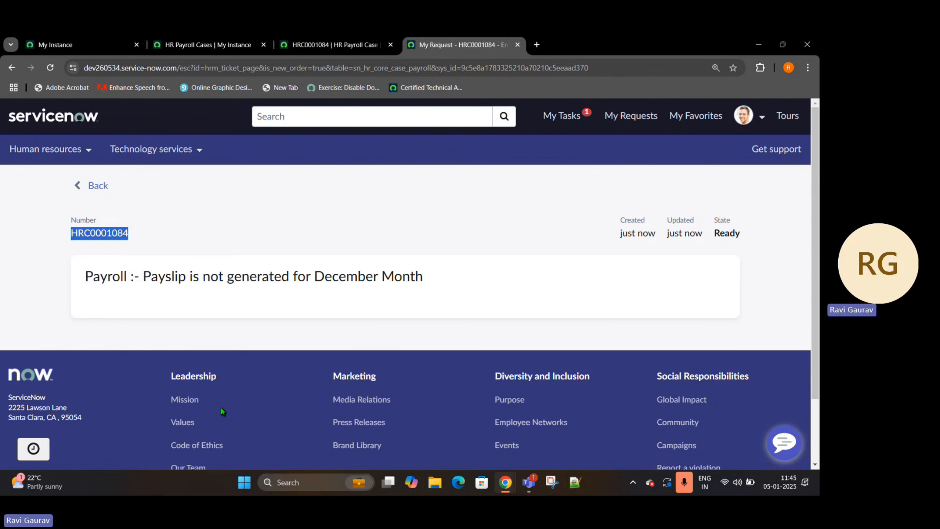
{"action": "left_click", "coordinate": [97, 185]}
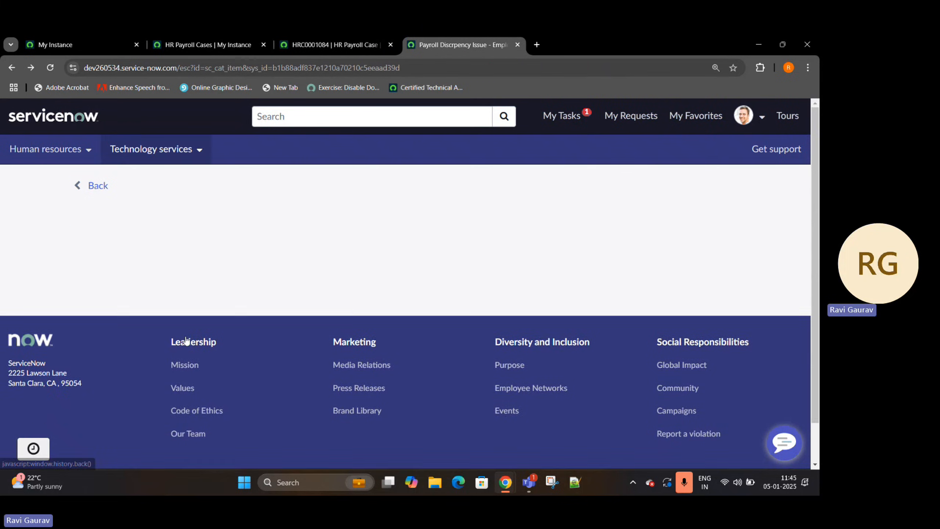
{"action": "scroll", "coordinate": [407, 237], "scroll_direction": "down", "scroll_amount": 5}
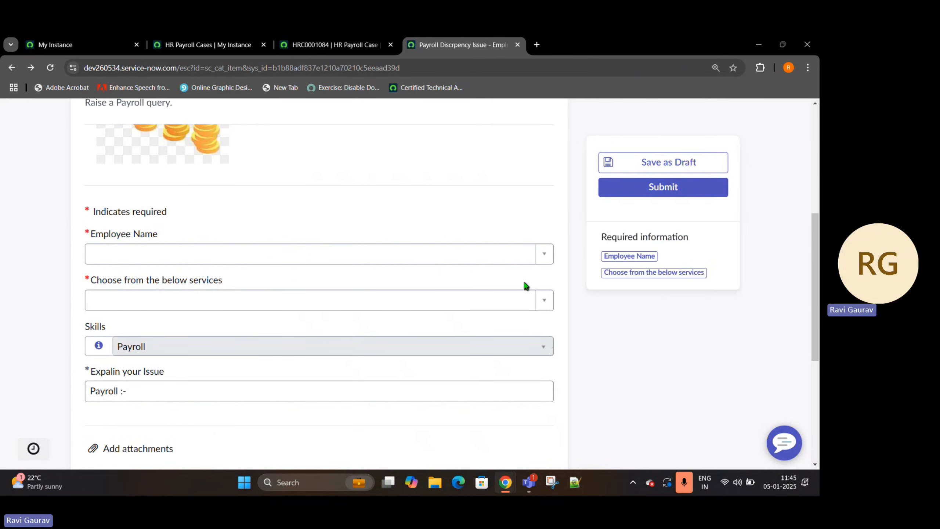
- Revisit the HR Payroll Cases list and the case record, and review the Payroll Discrpency Issue form against them
{"action": "left_click", "coordinate": [268, 34]}
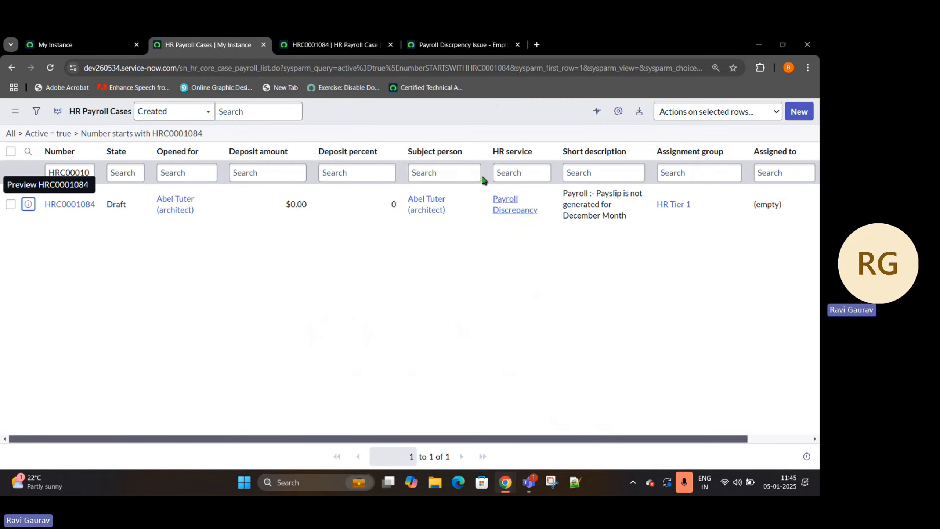
{"action": "left_click", "coordinate": [309, 38]}
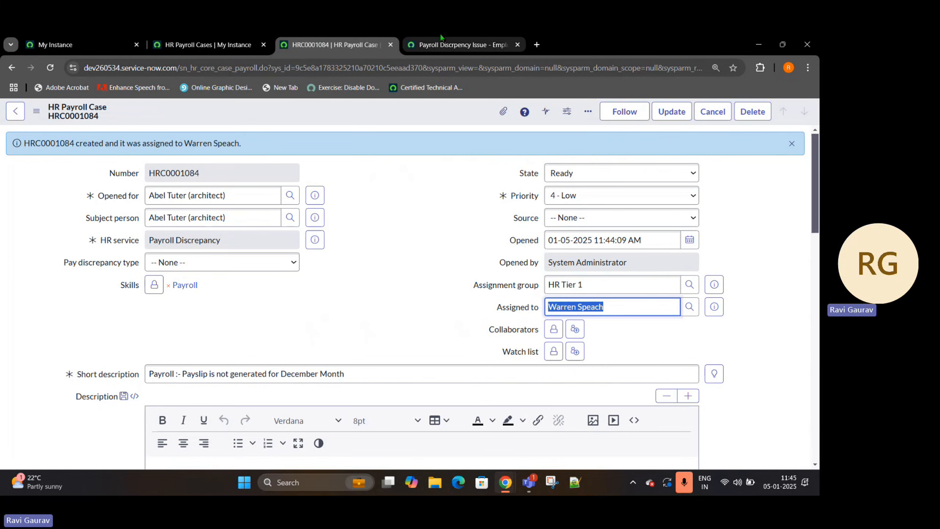
{"action": "left_click", "coordinate": [462, 44]}
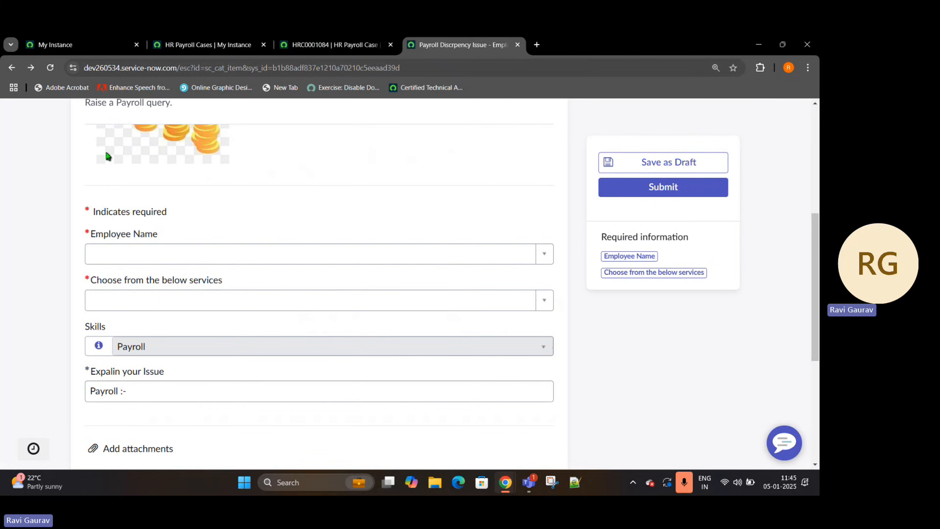
{"action": "scroll", "coordinate": [183, 259], "scroll_direction": "up", "scroll_amount": 4}
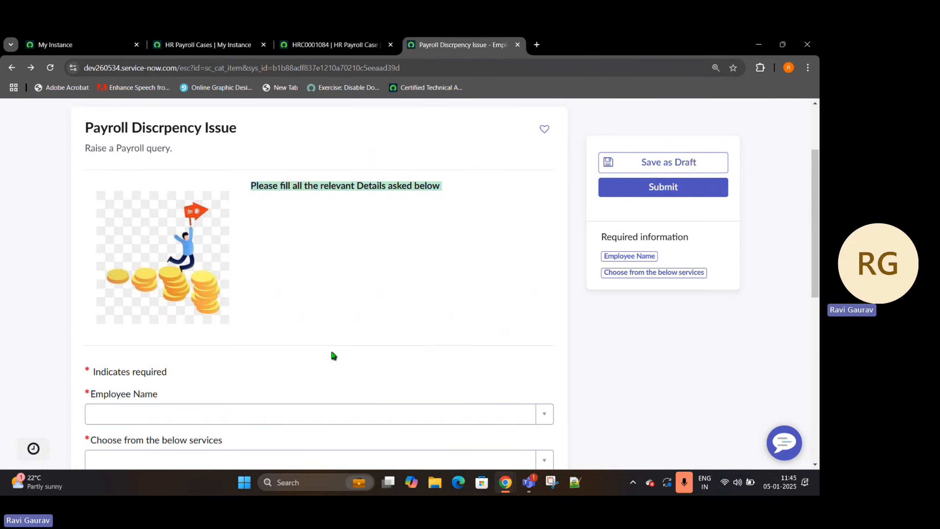
{"action": "scroll", "coordinate": [333, 355], "scroll_direction": "down", "scroll_amount": 8}
{"action": "scroll", "coordinate": [333, 355], "scroll_direction": "up", "scroll_amount": 11}
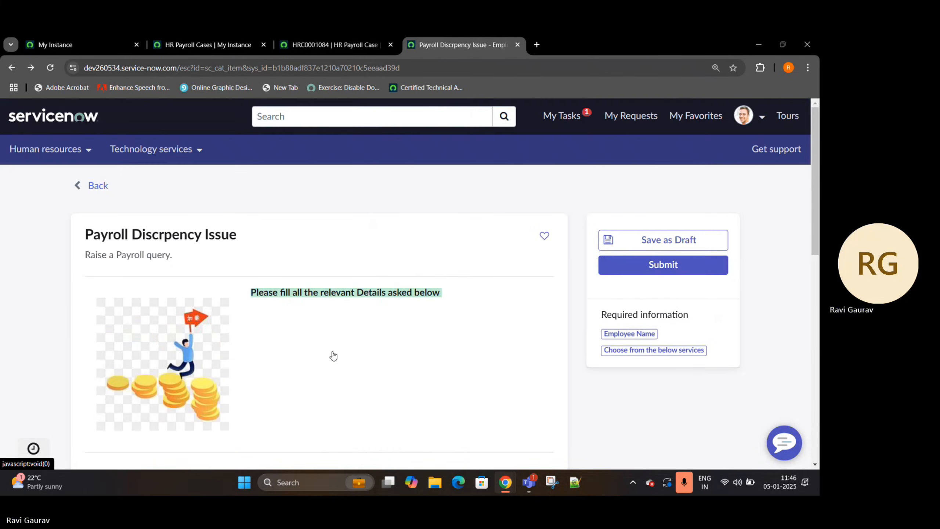
{"action": "scroll", "coordinate": [334, 355], "scroll_direction": "down", "scroll_amount": 1}
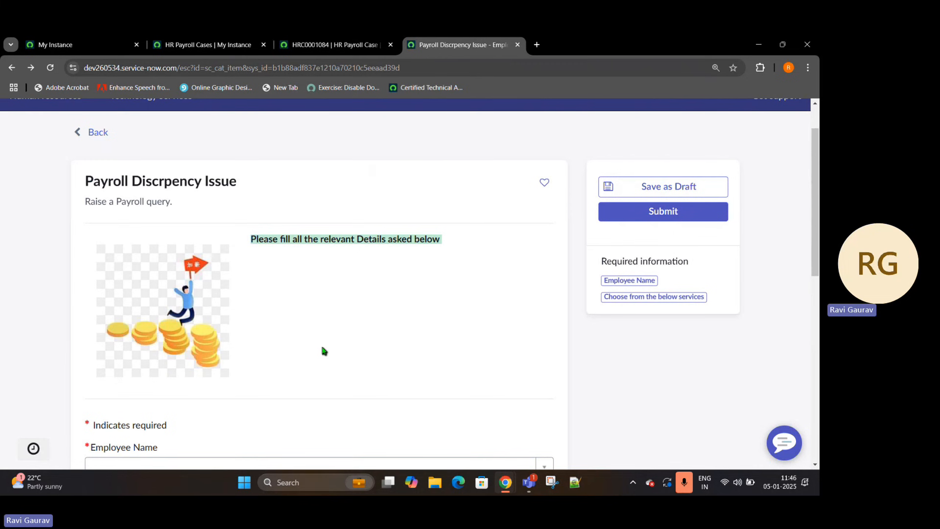